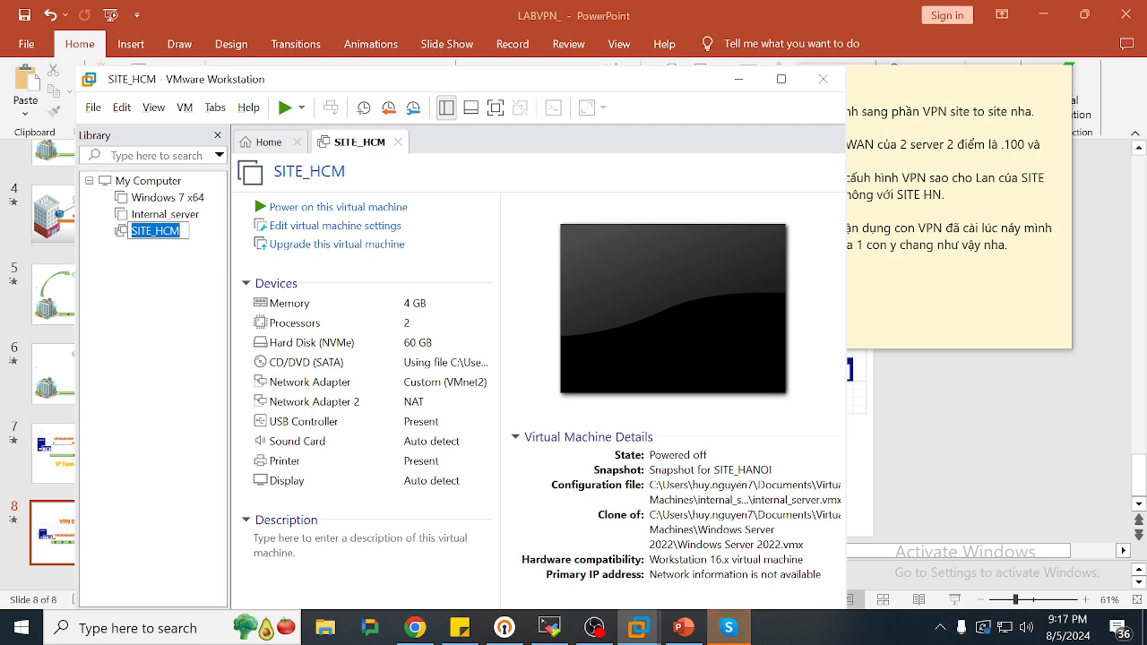
Confirm the machine name SITE_HCM and start cloning it
click(182, 231)
key(Return)
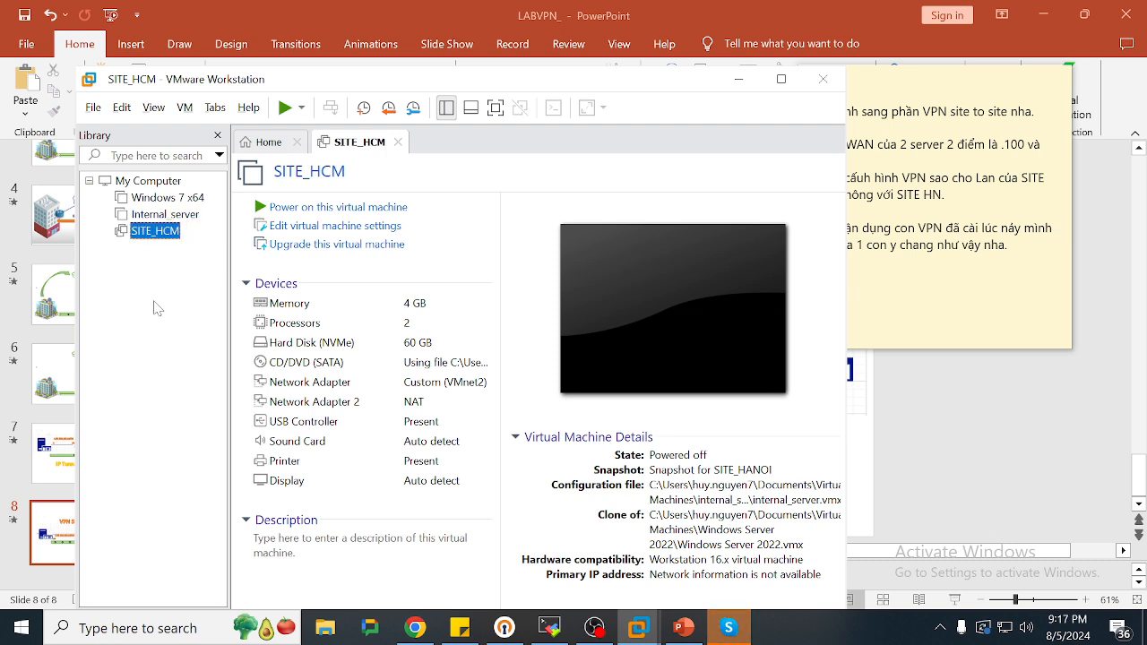
right_click(150, 231)
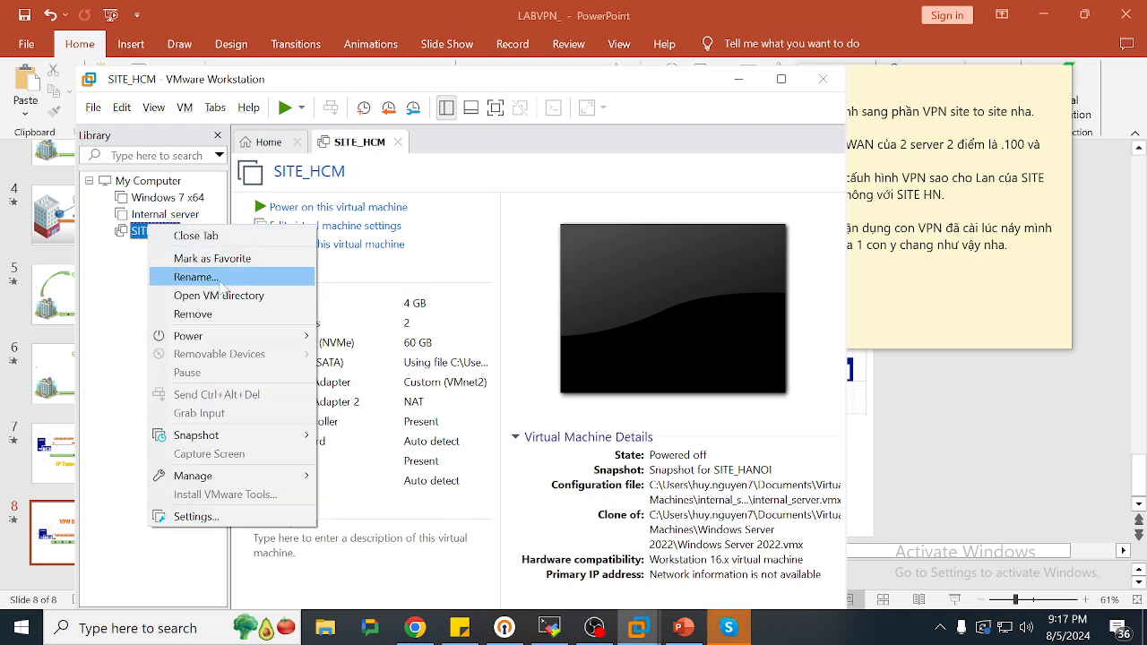
mouse_move(232, 478)
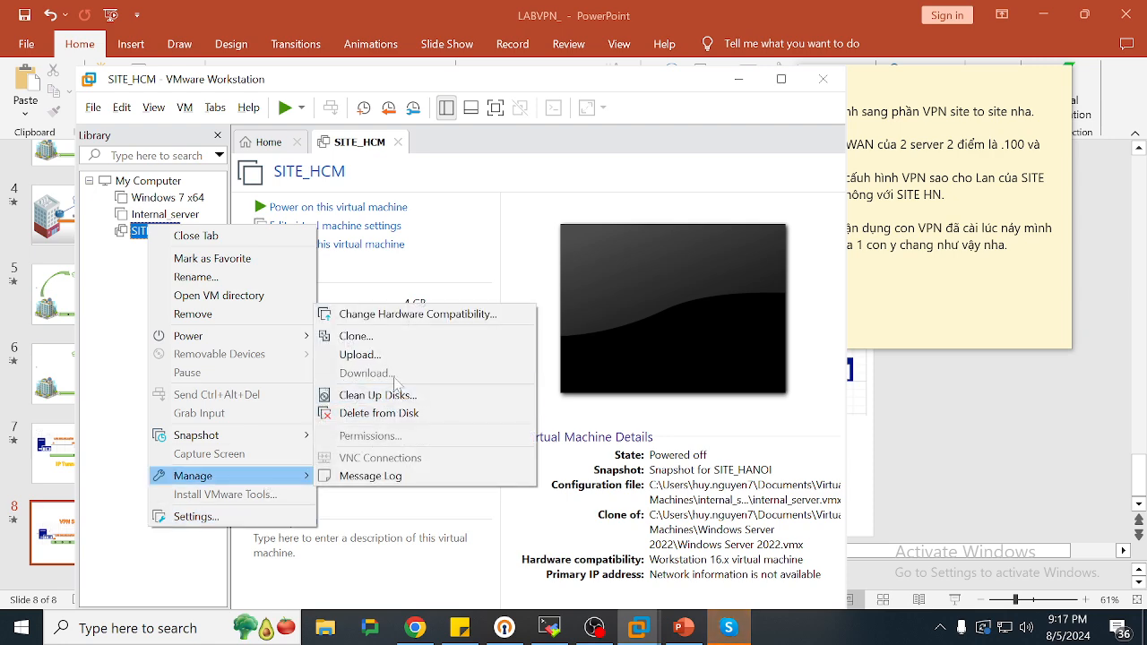
click(377, 349)
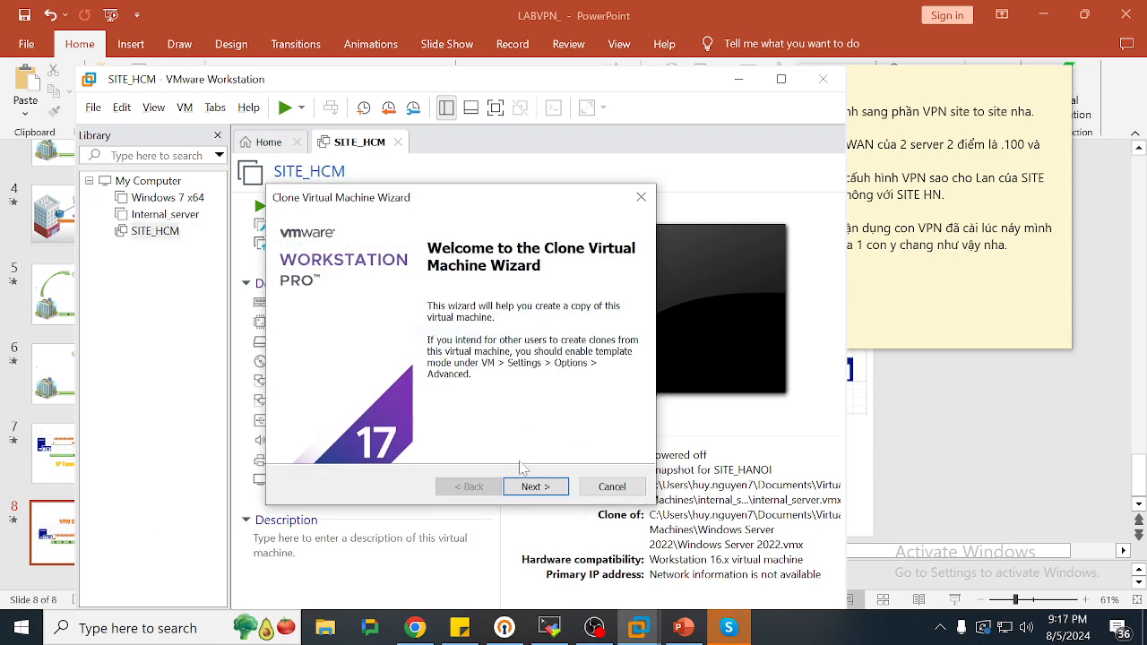
Create a linked clone named SITE_HN from the current state and maximize VMware
click(523, 489)
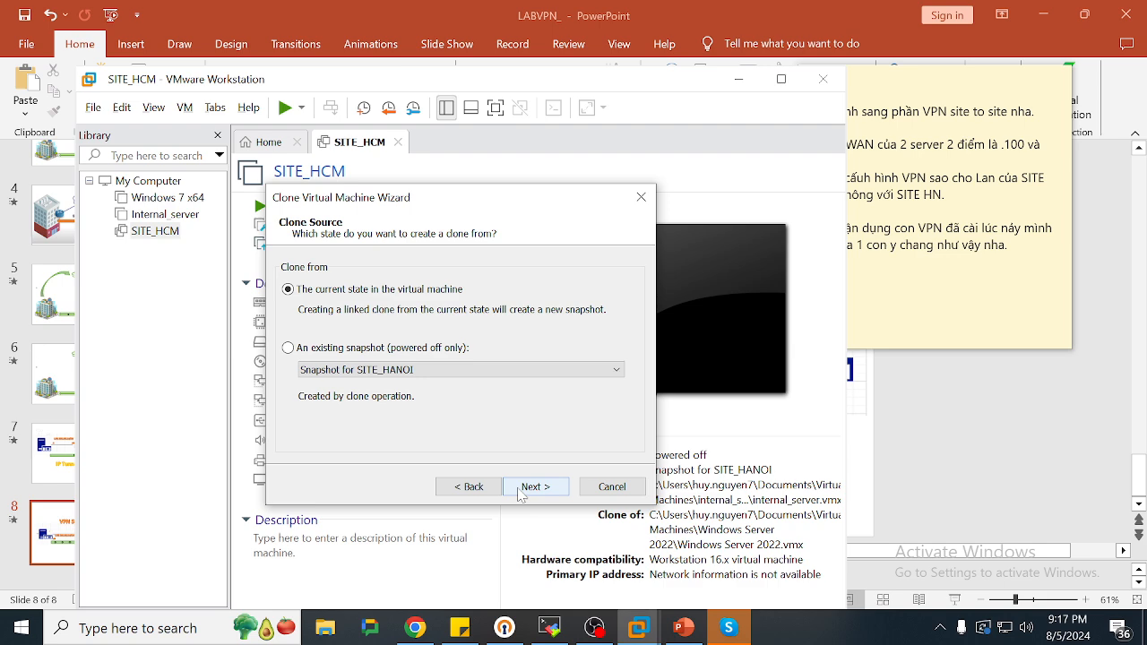
click(522, 489)
click(522, 489)
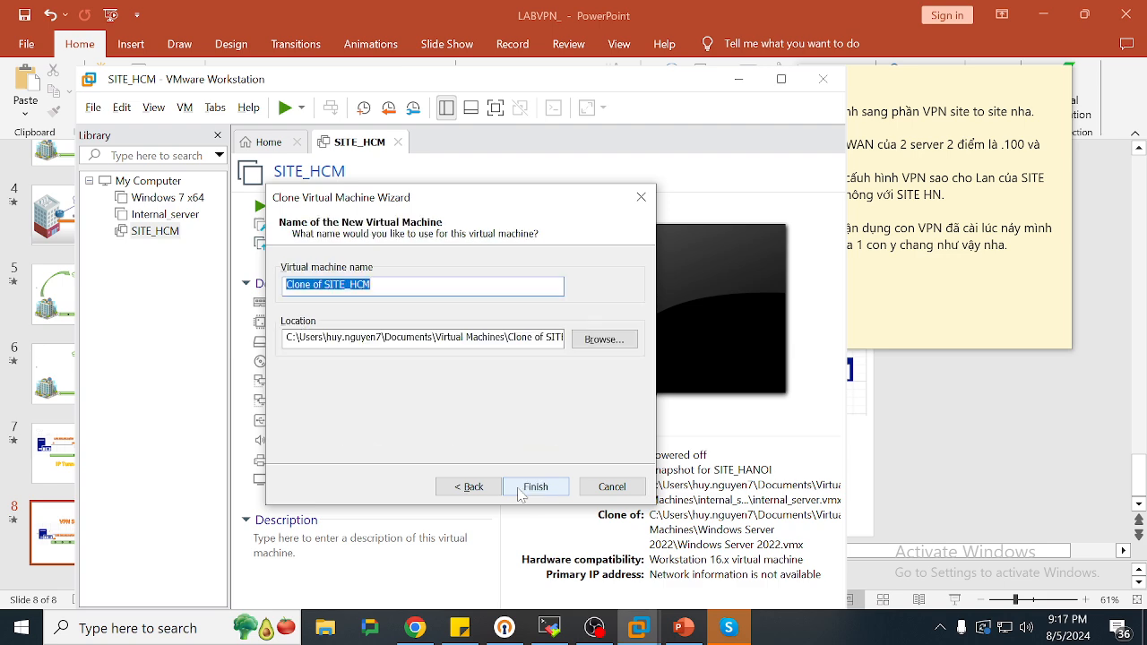
key(BackSpace)
text(SITE_HN)
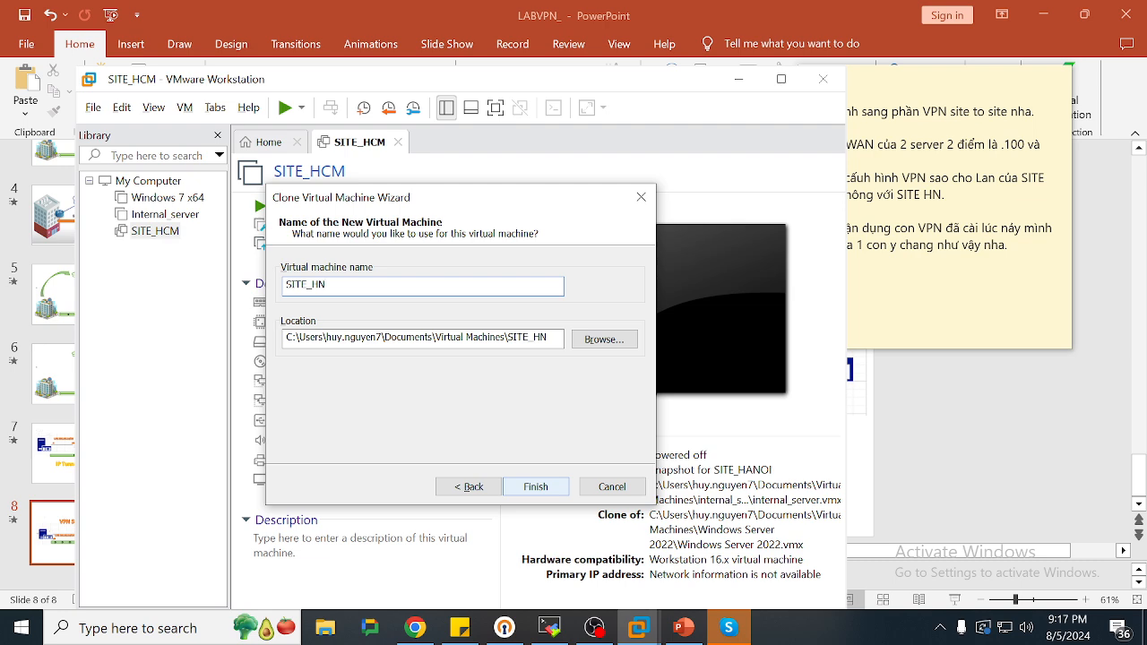
click(535, 488)
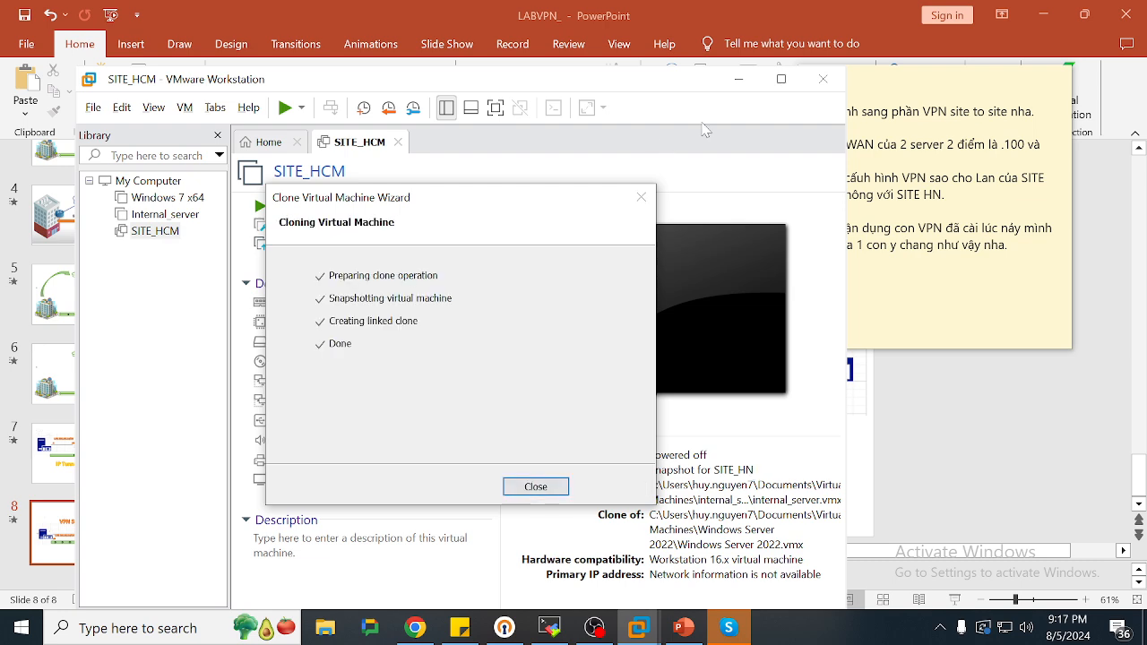
click(785, 86)
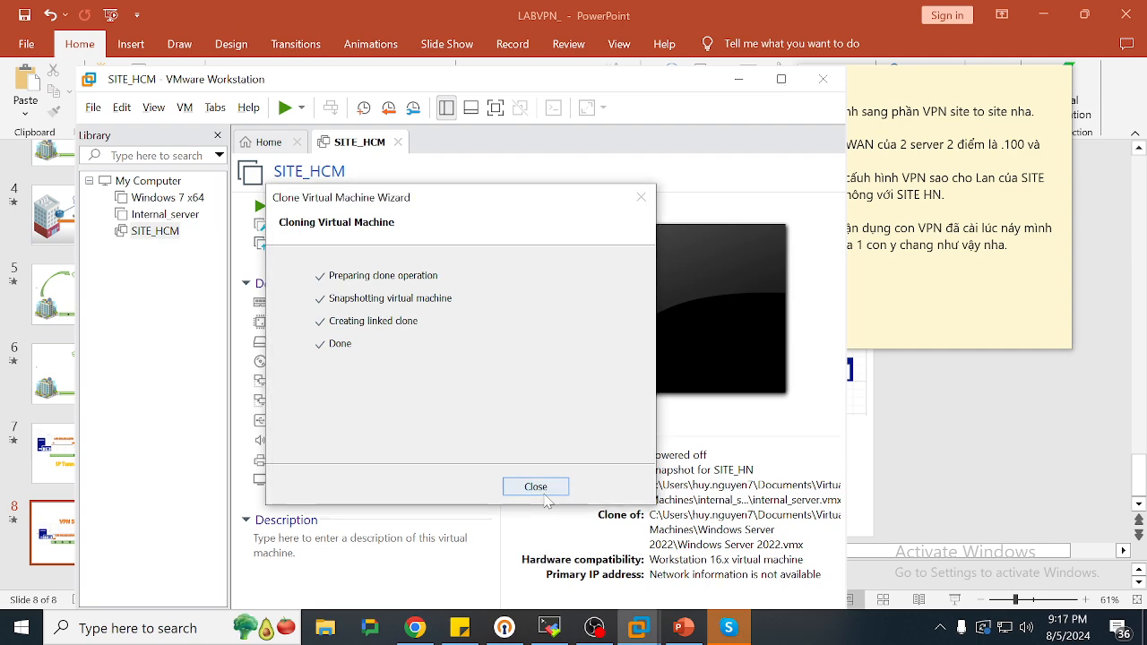
click(536, 486)
click(780, 78)
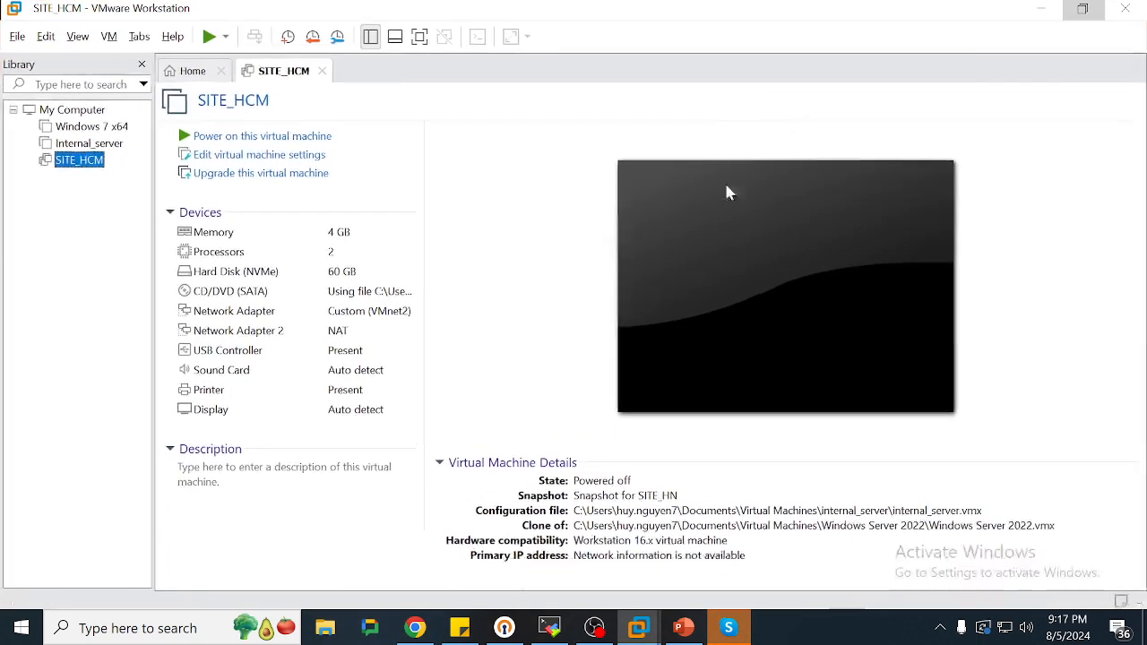
key(alt+Tab)
key(alt+Tab)
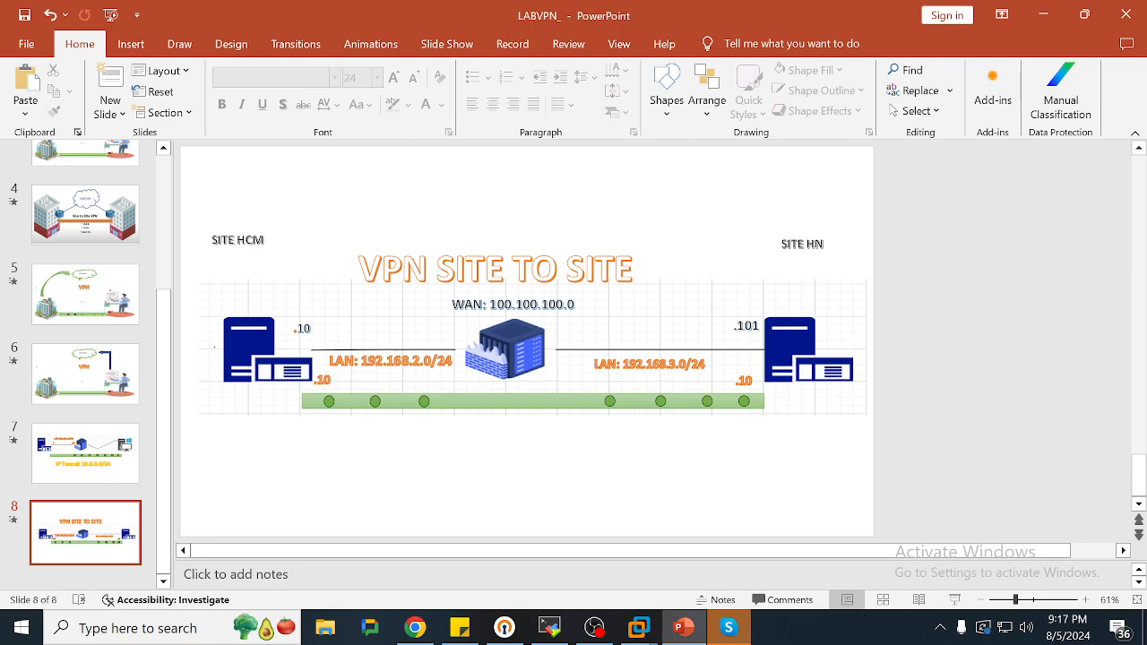
key(alt+Tab)
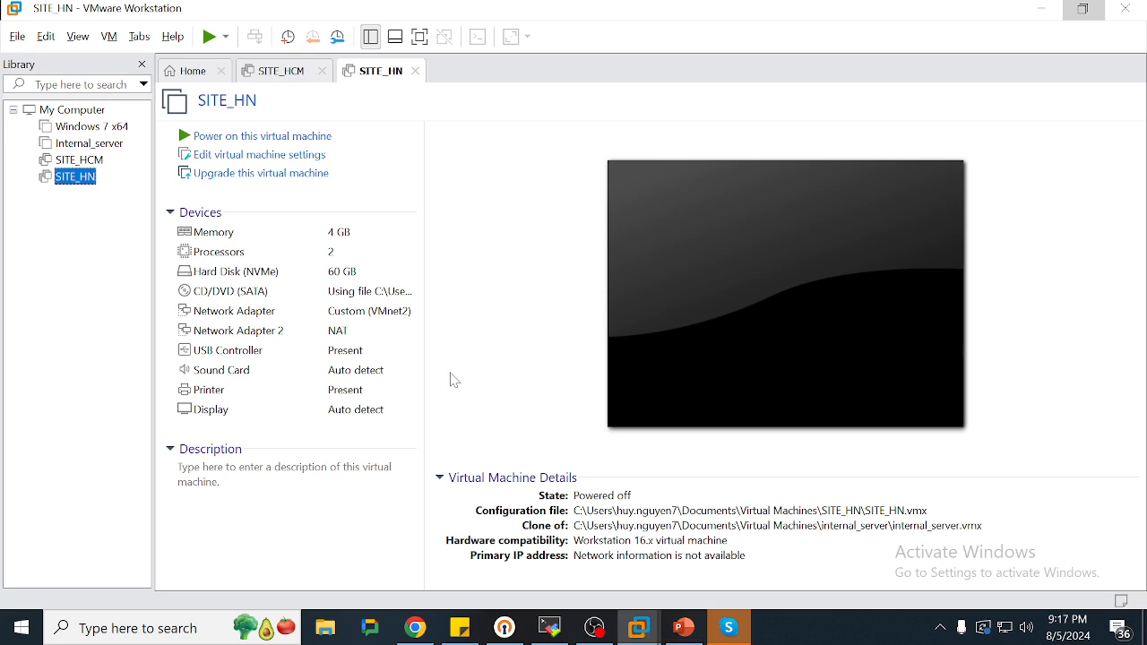
click(296, 77)
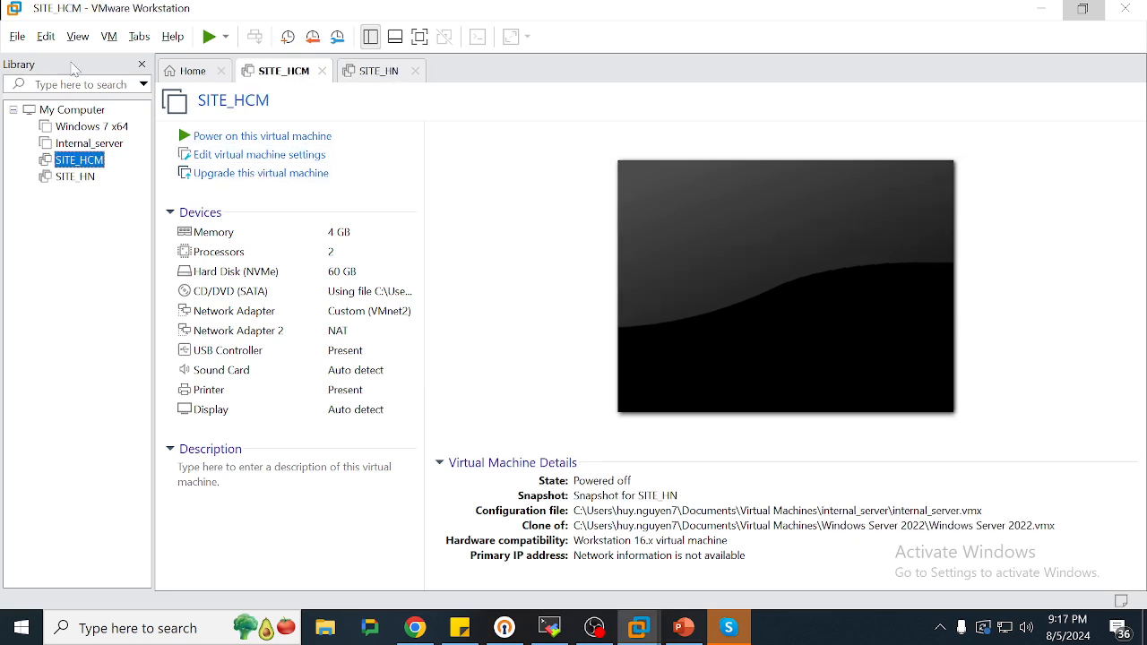
click(46, 36)
click(100, 117)
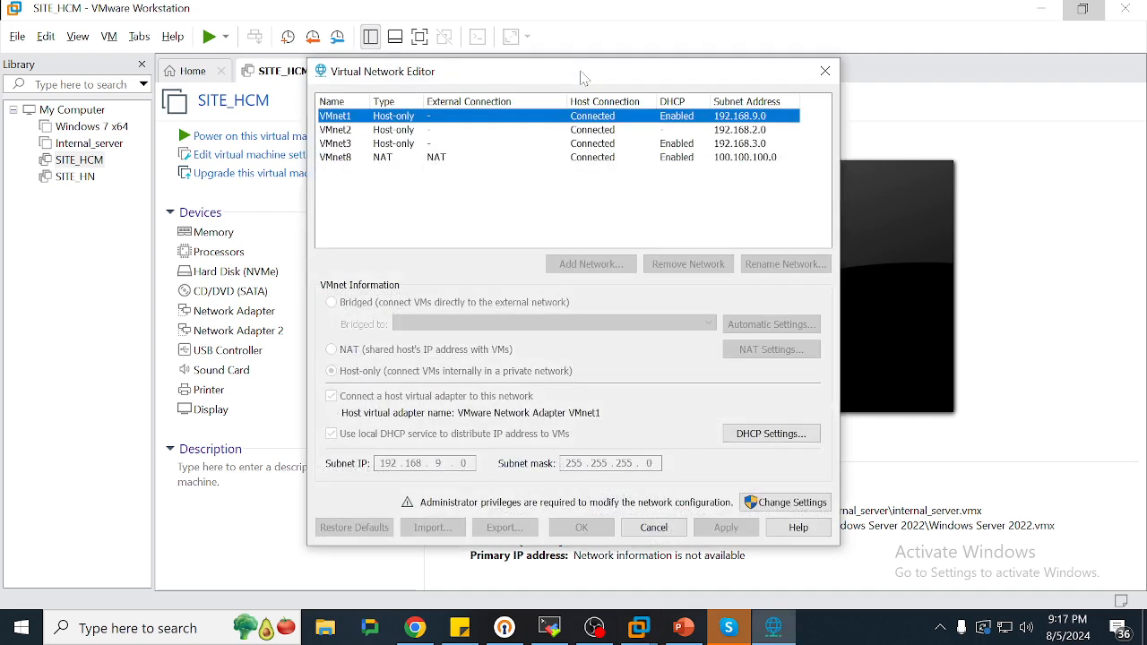
click(417, 132)
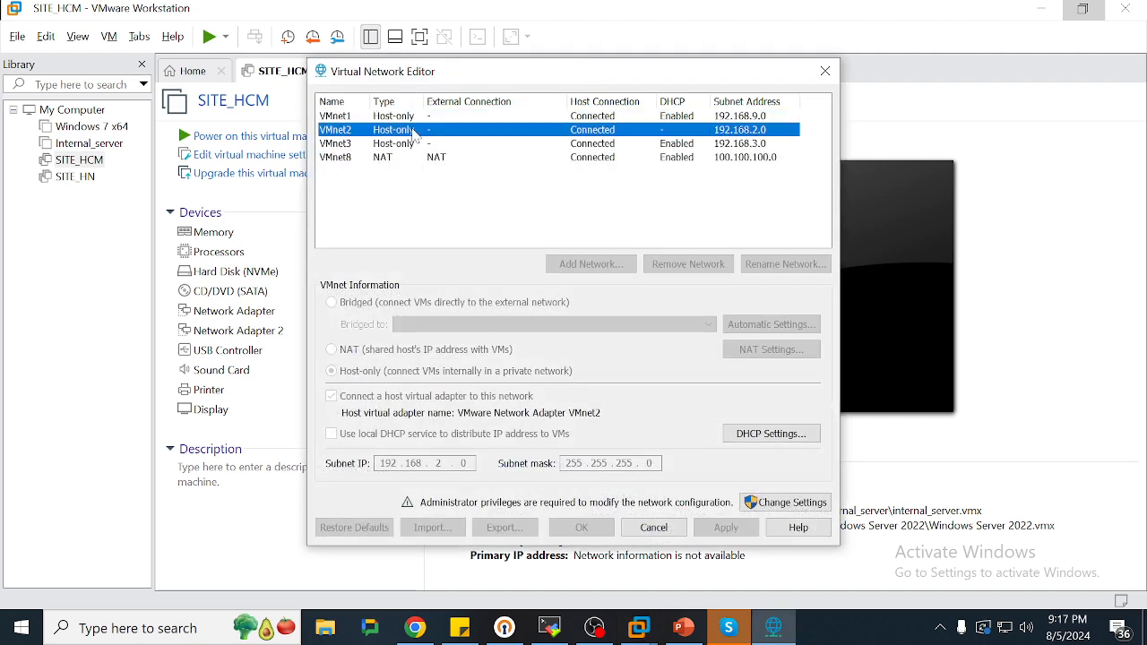
click(759, 158)
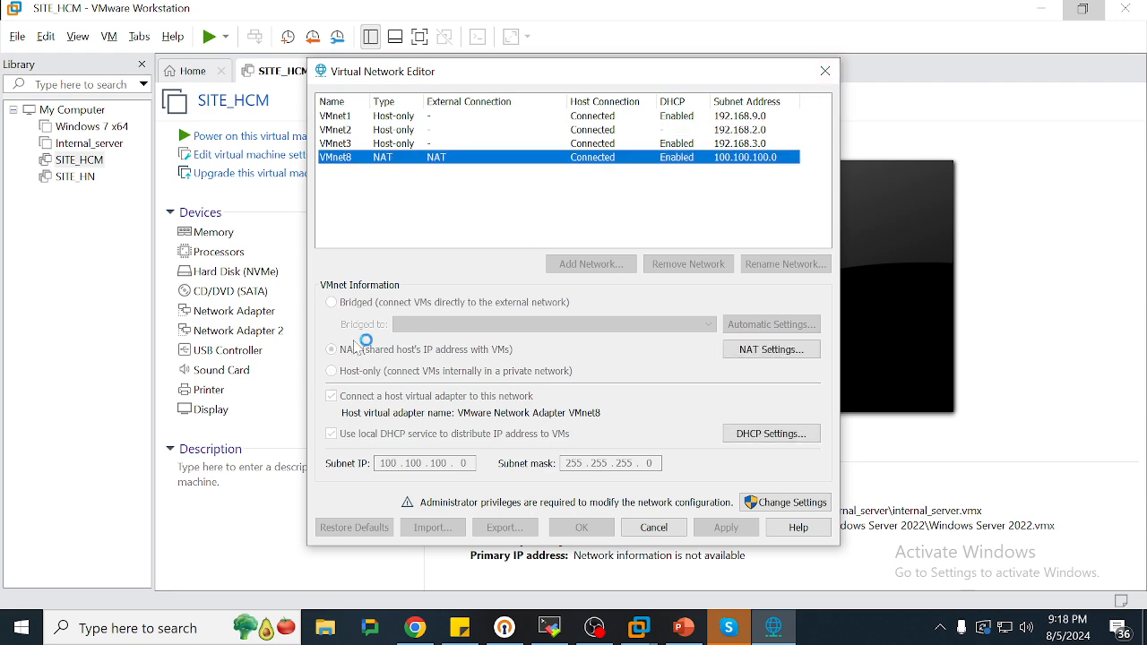
click(824, 73)
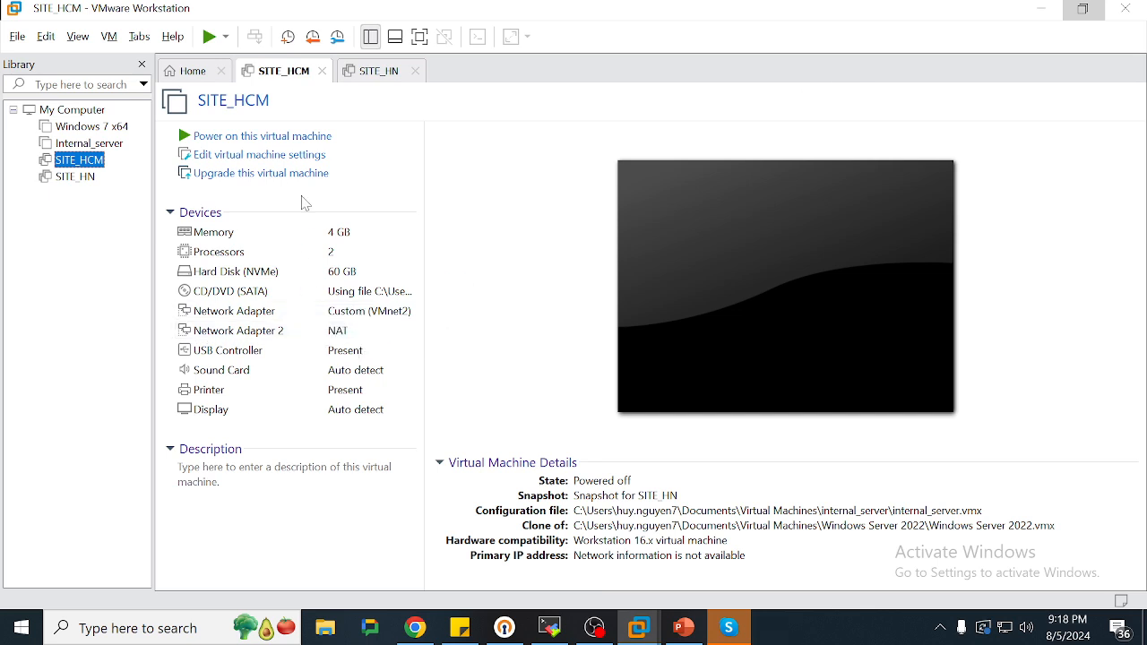
Power on SITE_HCM, dismiss the printing warning, and sign in with the administrator password
click(264, 141)
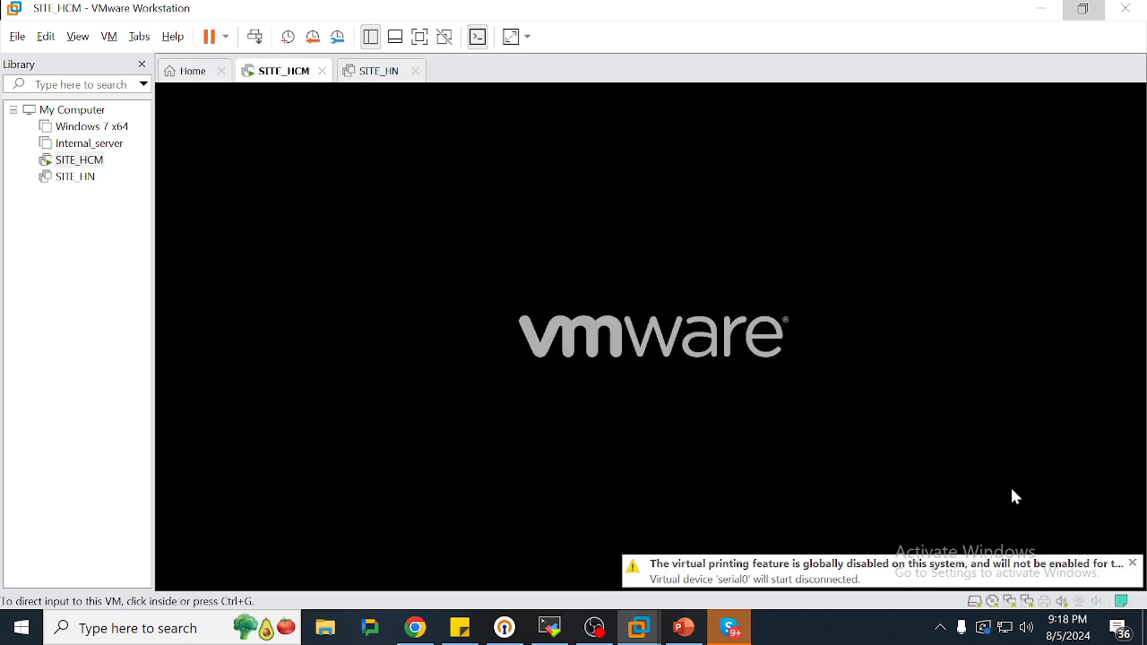
click(1132, 564)
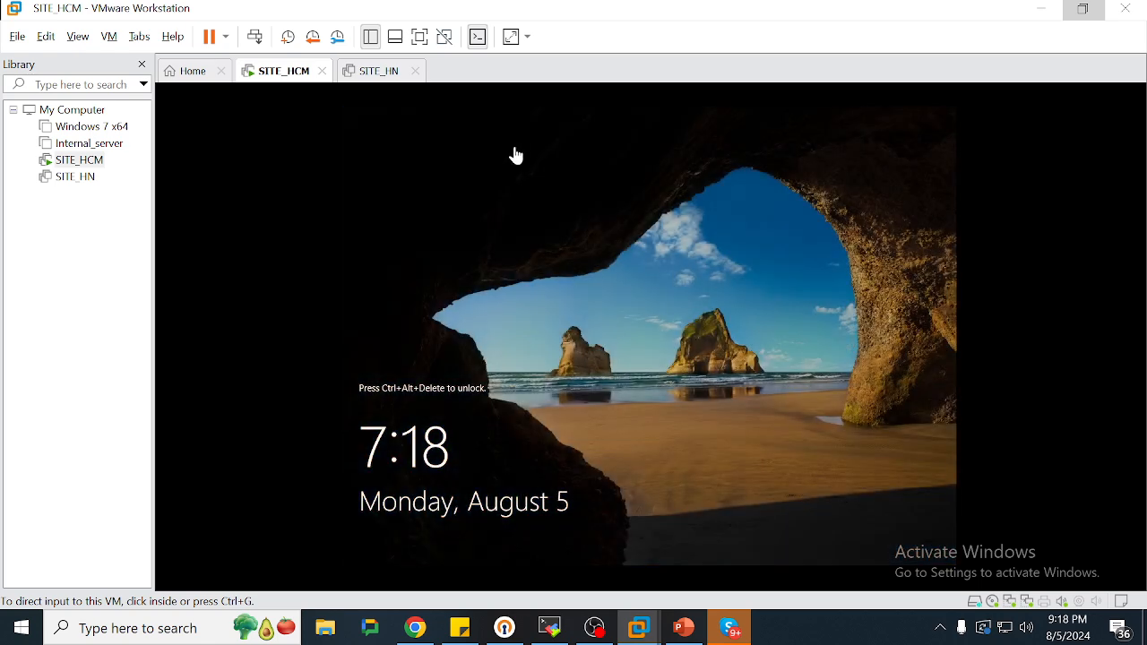
click(255, 36)
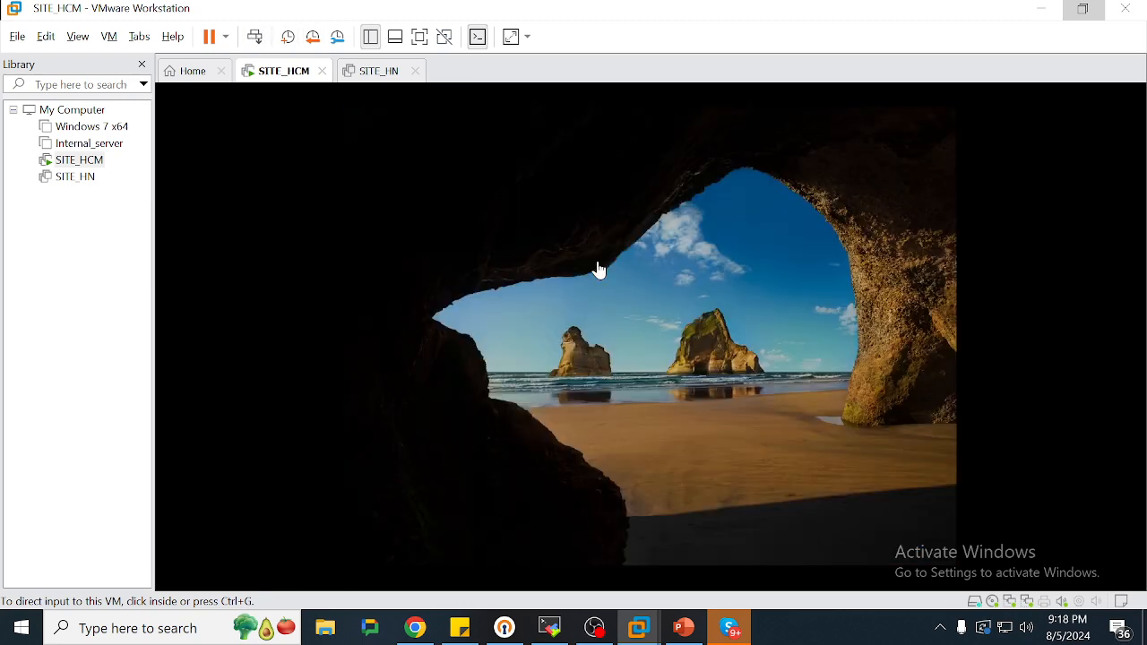
click(611, 386)
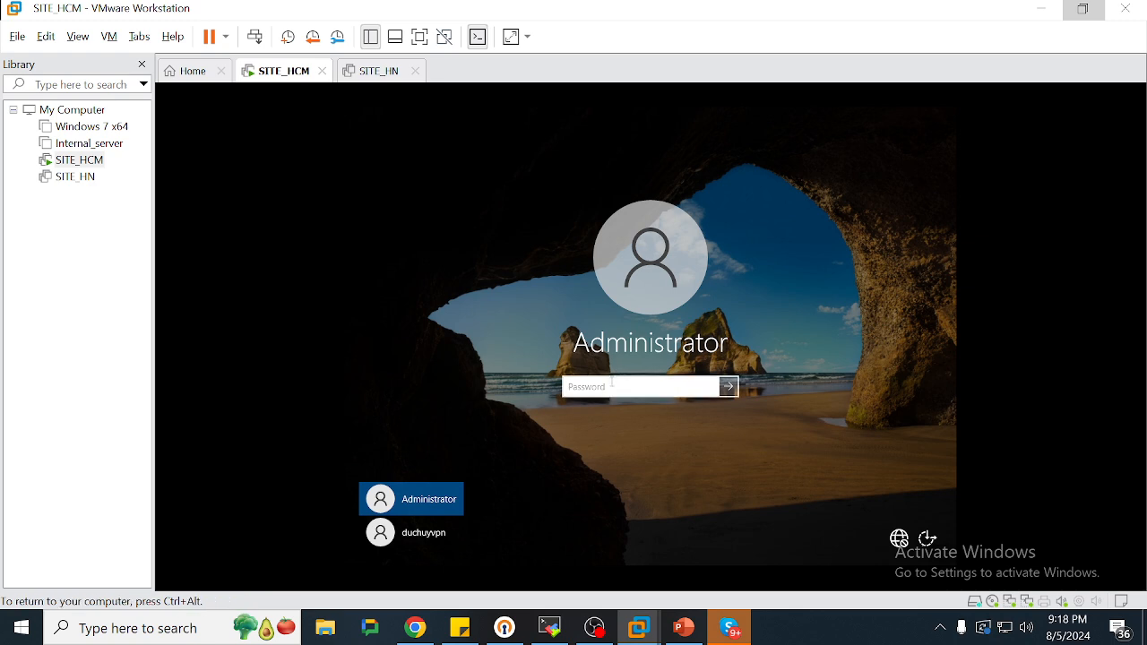
text(•••••••••)
key(Return)
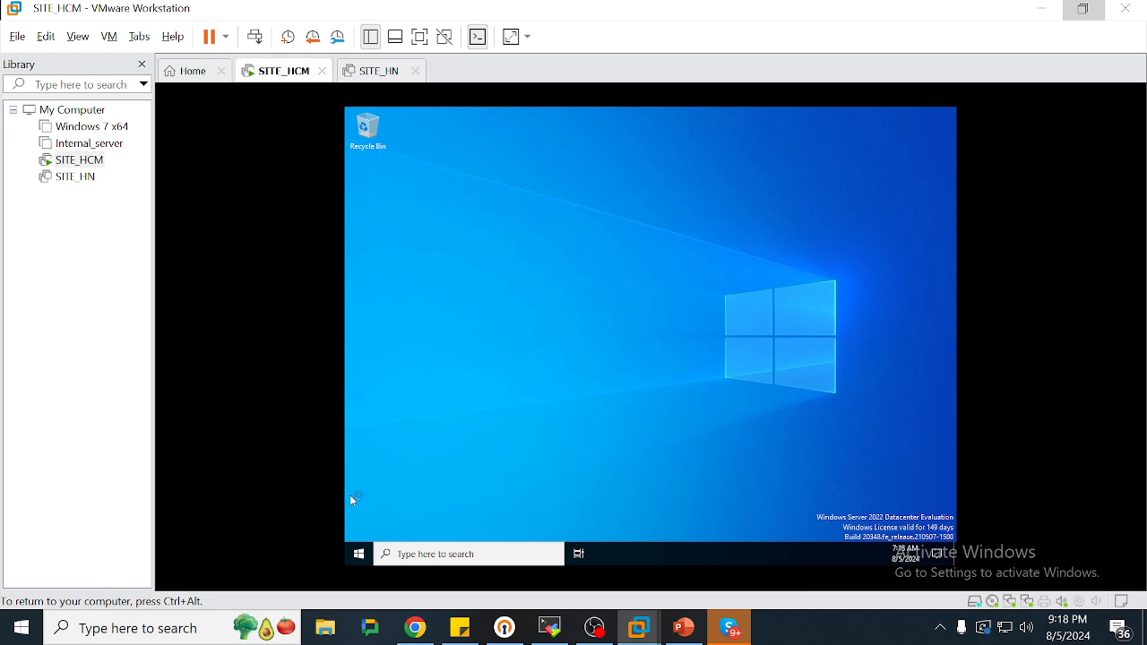
Run ncpa.cpl from SITE_HCM's Start search and select Ethernet0
click(363, 555)
click(384, 79)
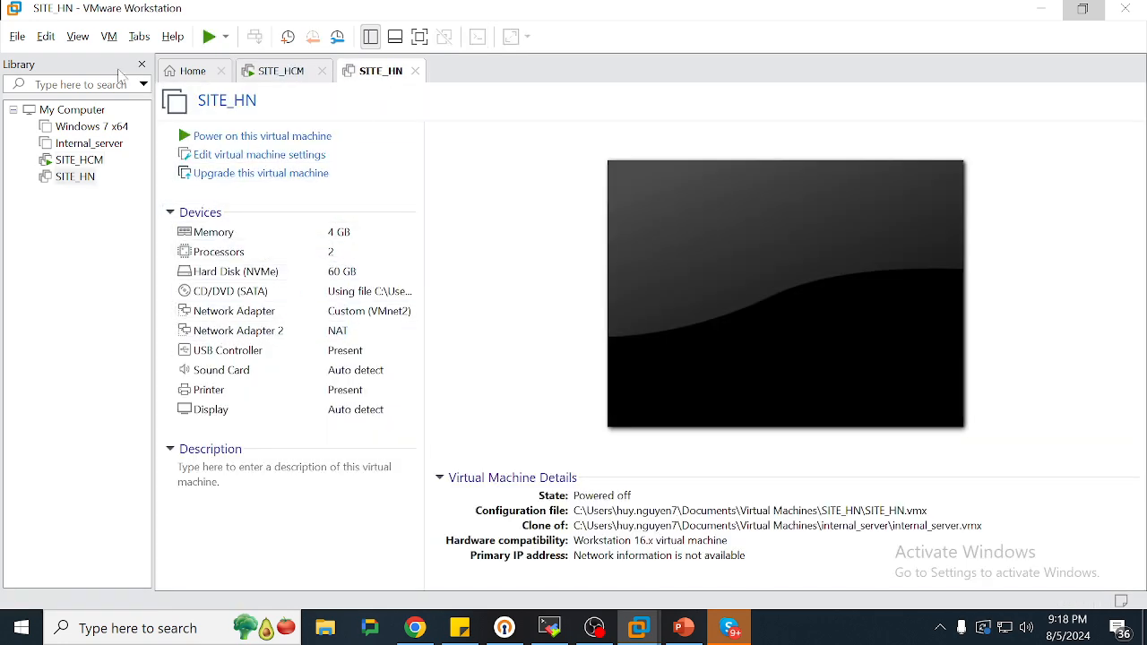
click(281, 74)
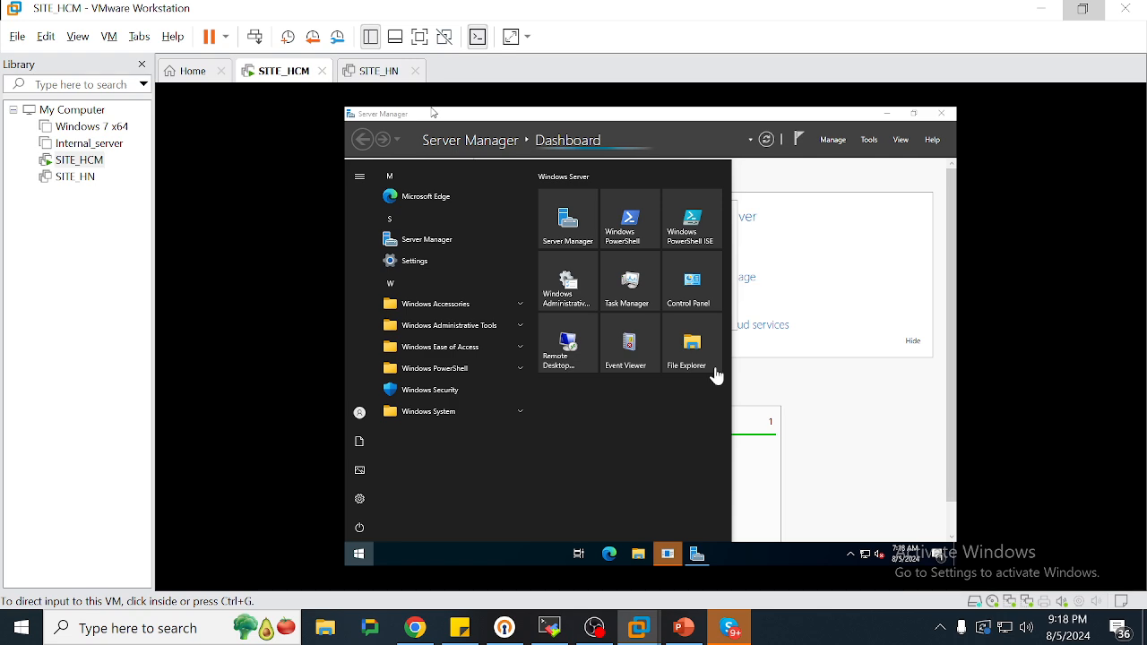
click(363, 553)
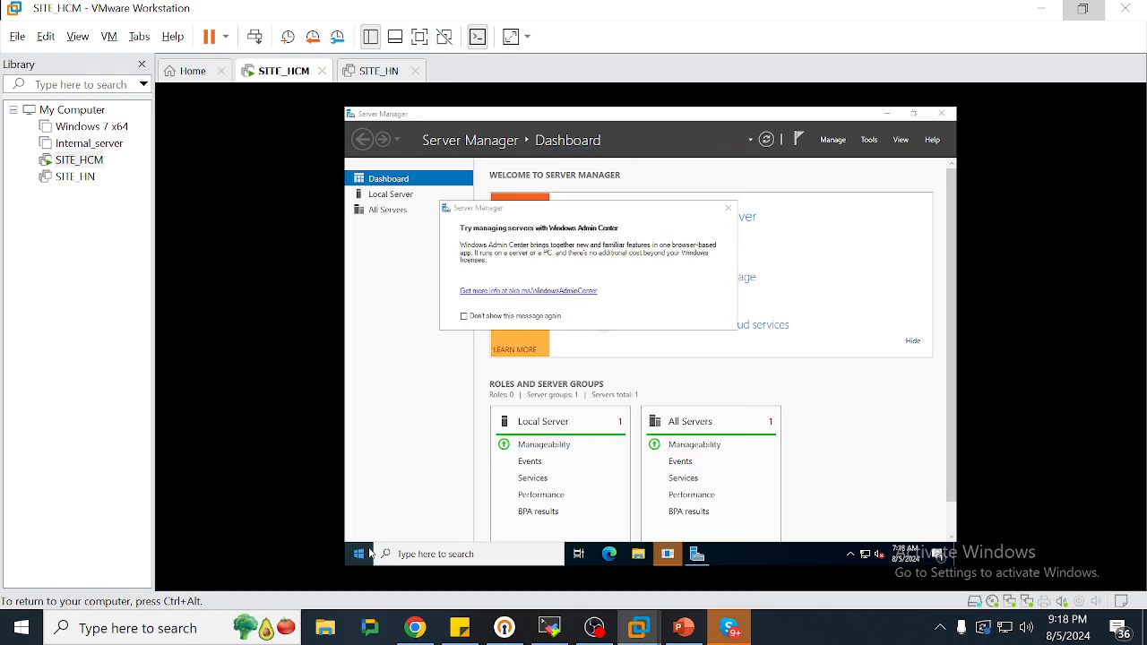
click(369, 553)
text(n)
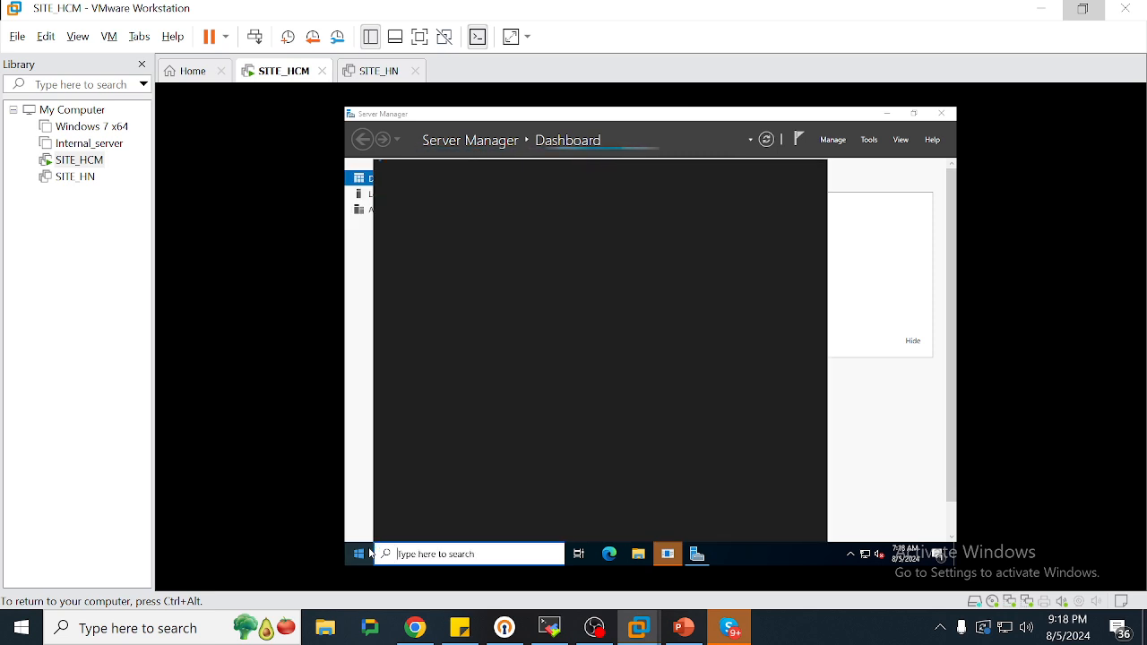
text(c)
key(BackSpace)
key(BackSpace)
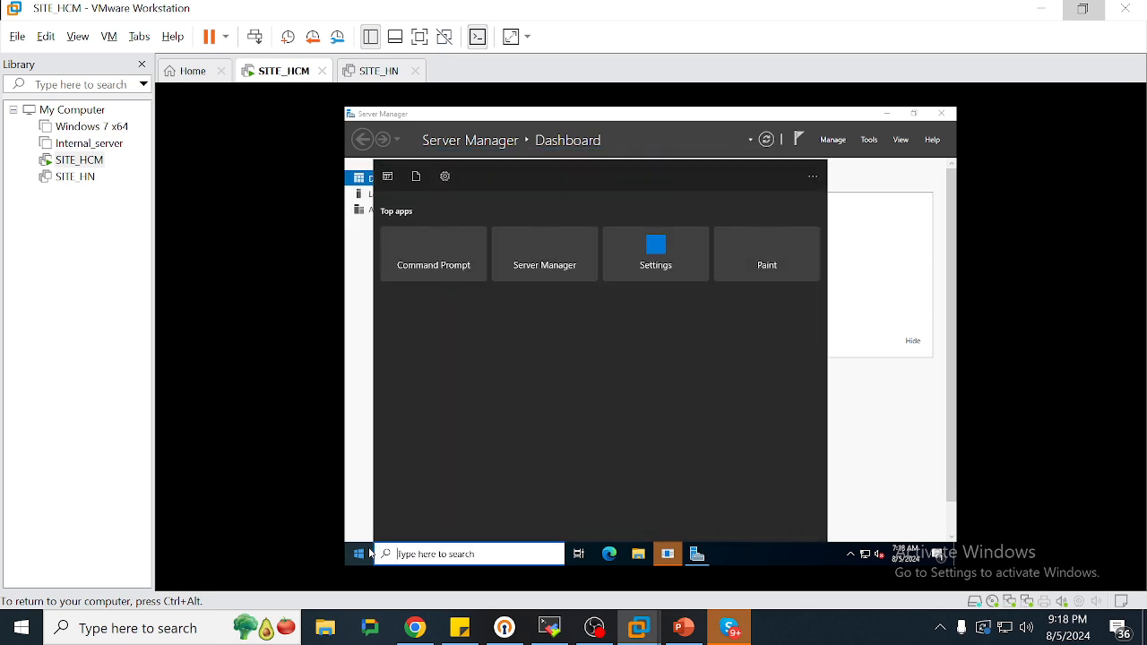
text(ncpa.cpl)
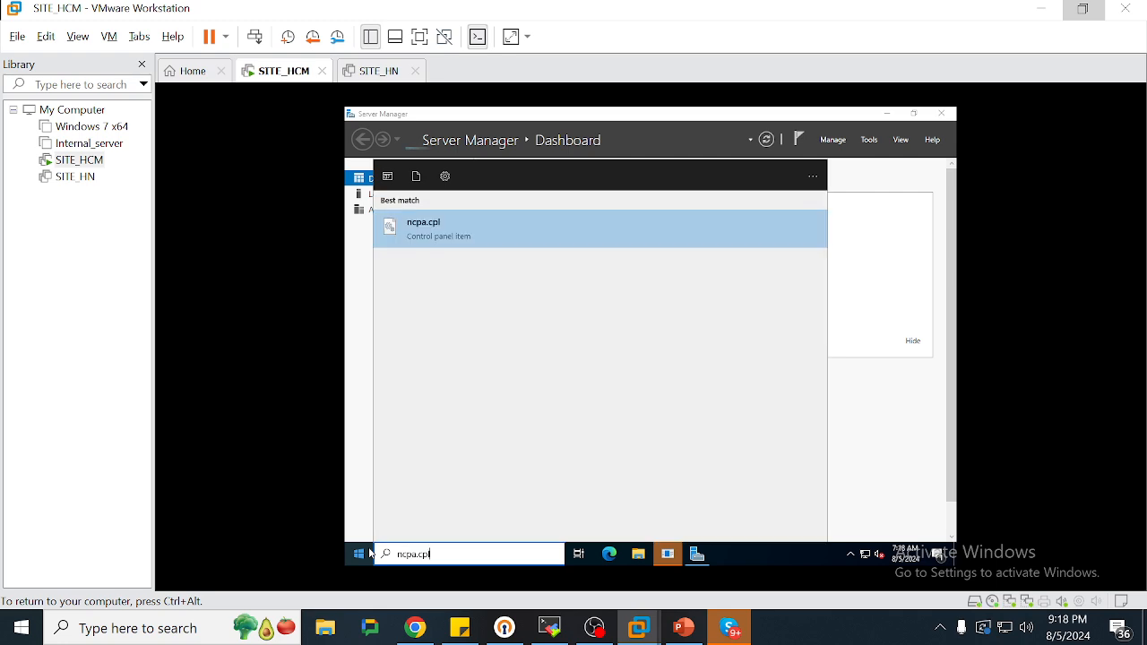
key(Return)
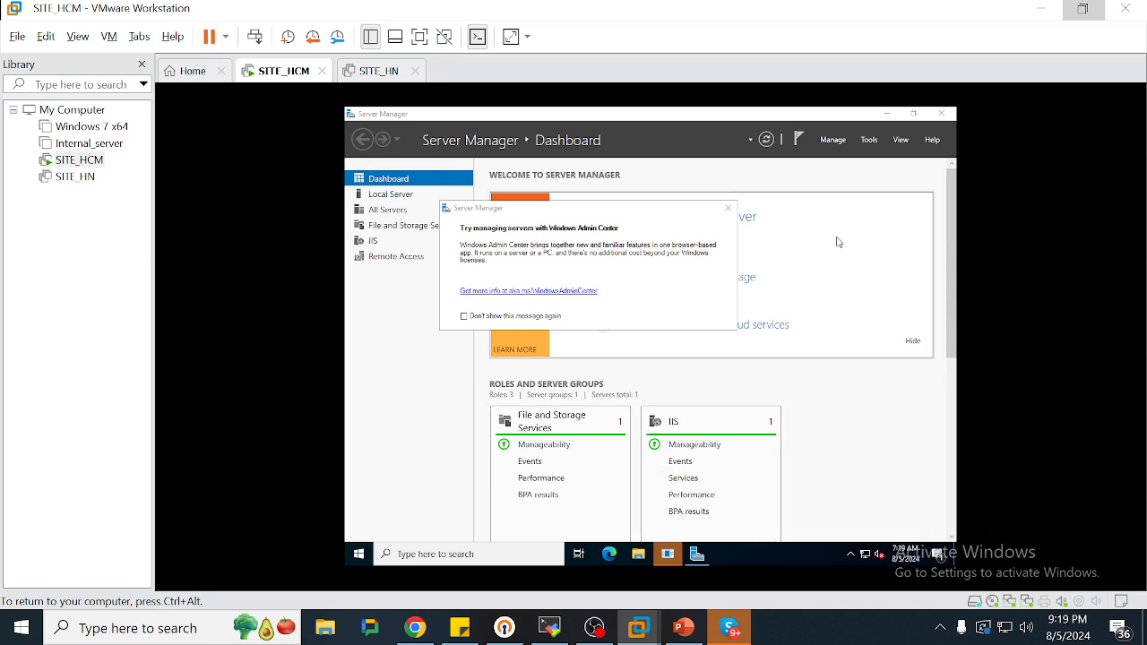
click(517, 250)
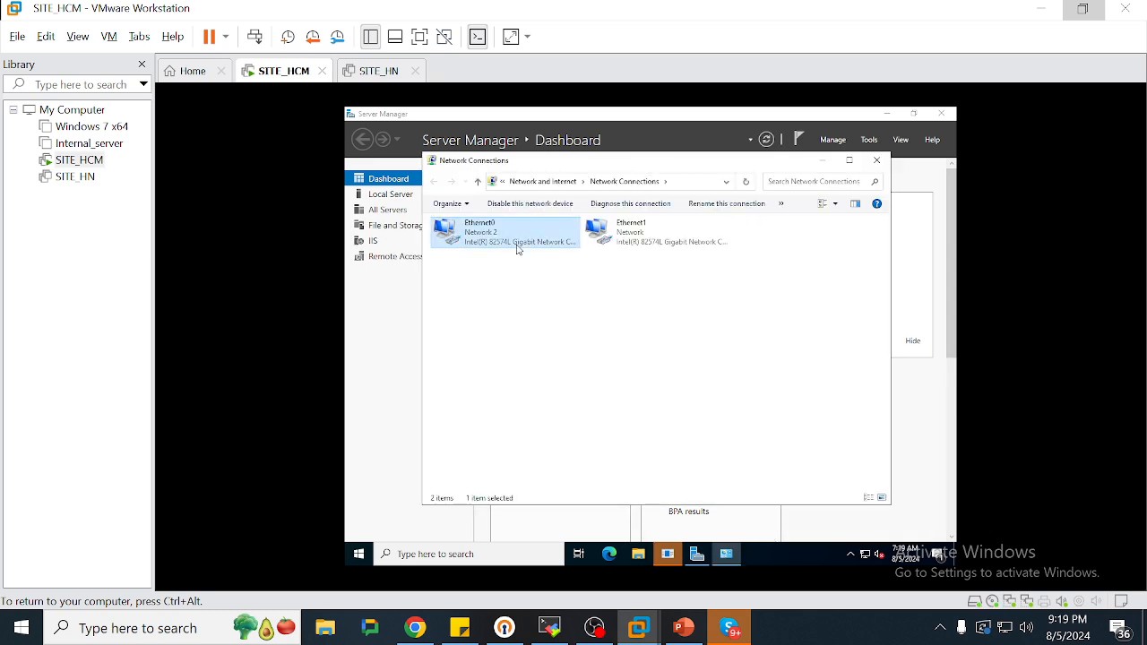
Give Ethernet0 IPv4 address 192.168.2.10, mask 255.255.255.0, no gateway
right_click(517, 250)
click(552, 359)
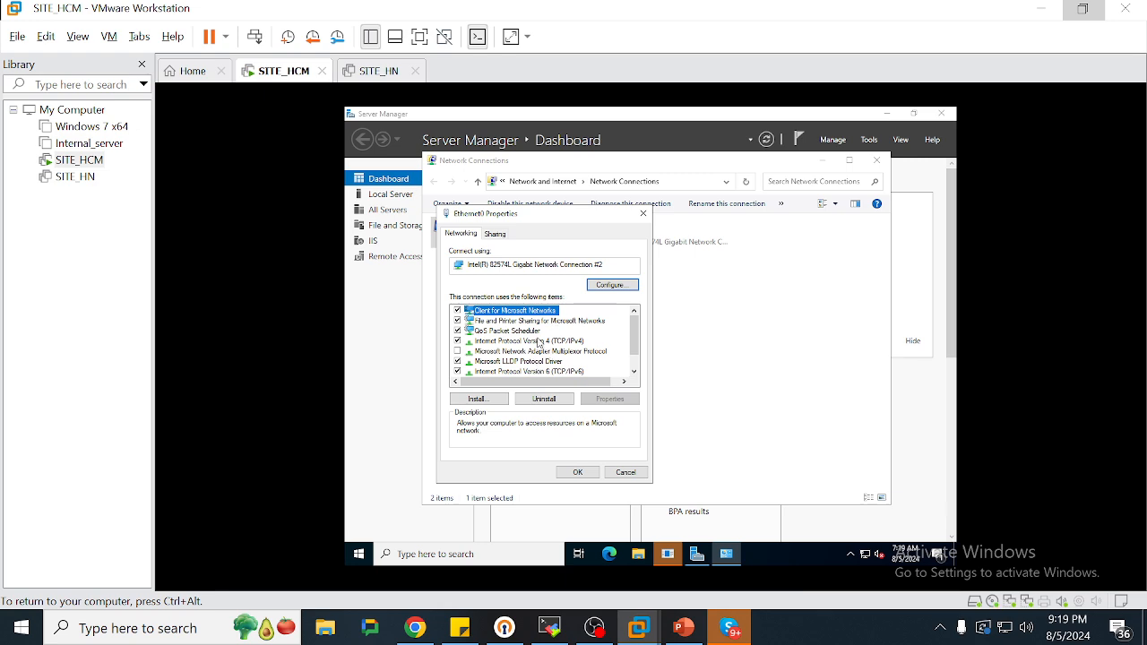
double_click(538, 341)
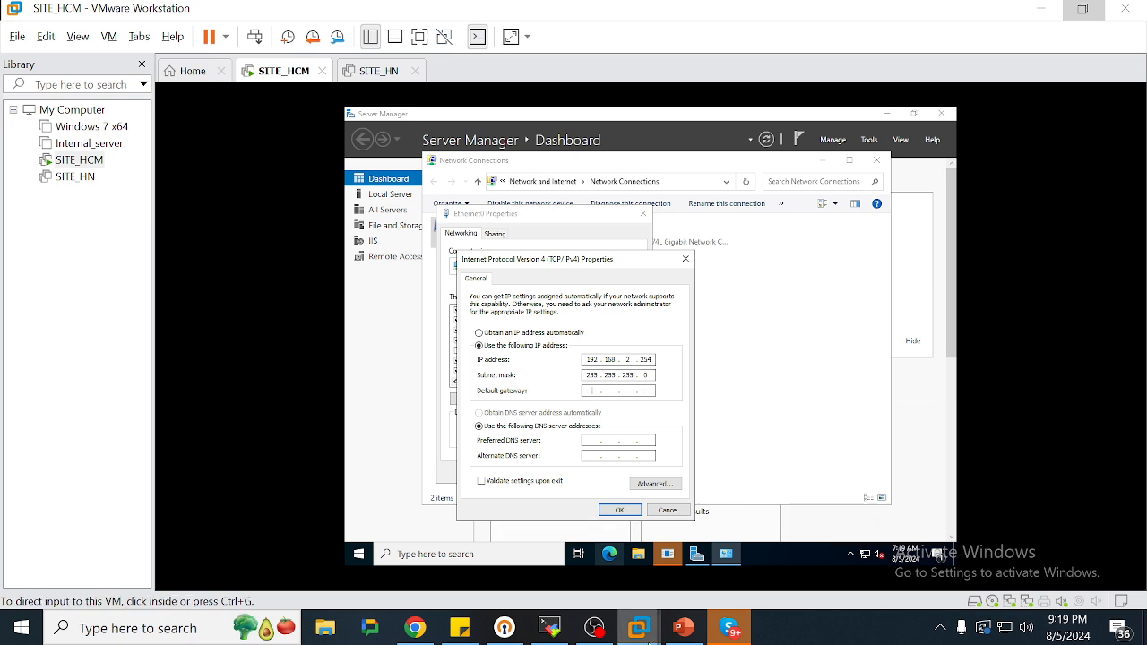
click(683, 627)
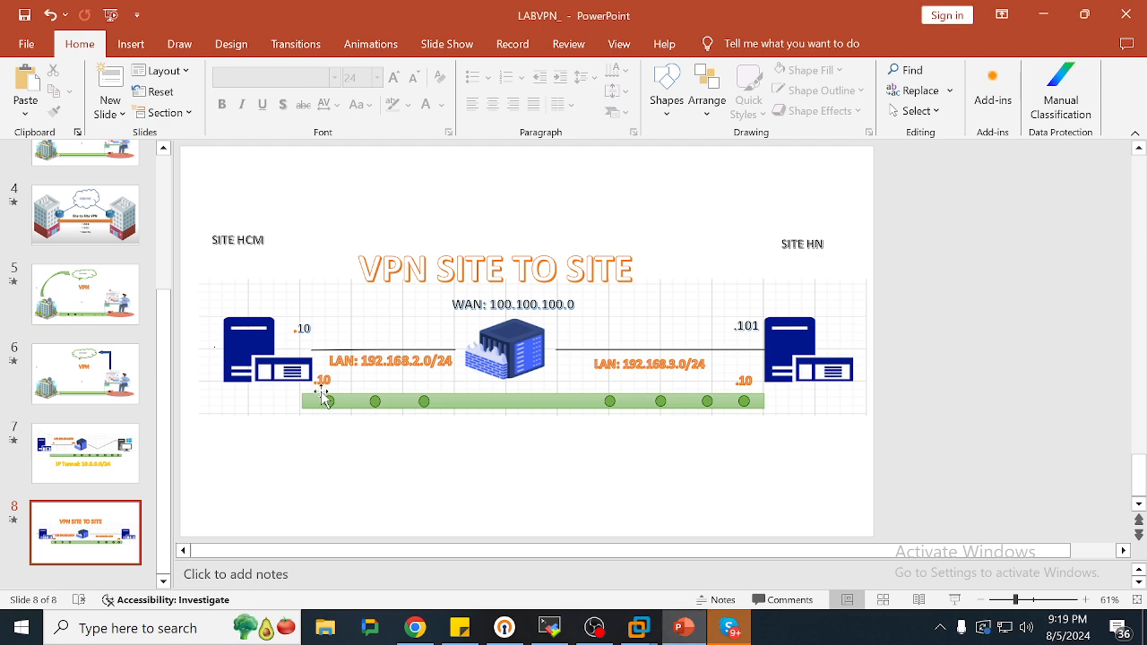
key(alt+Tab)
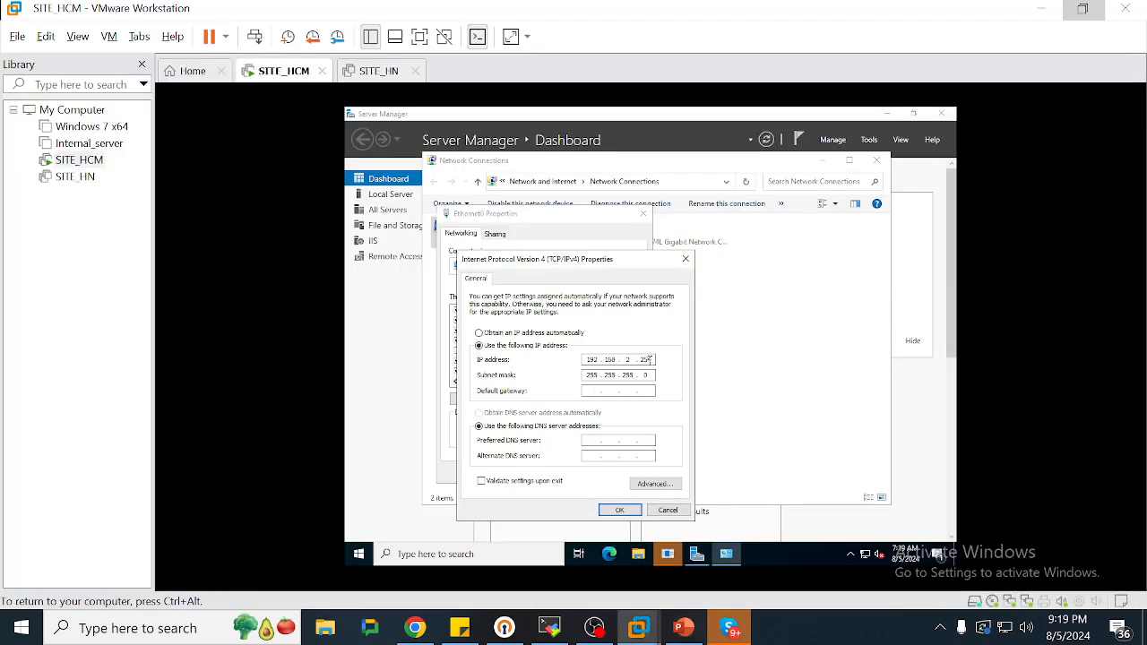
click(616, 509)
click(584, 476)
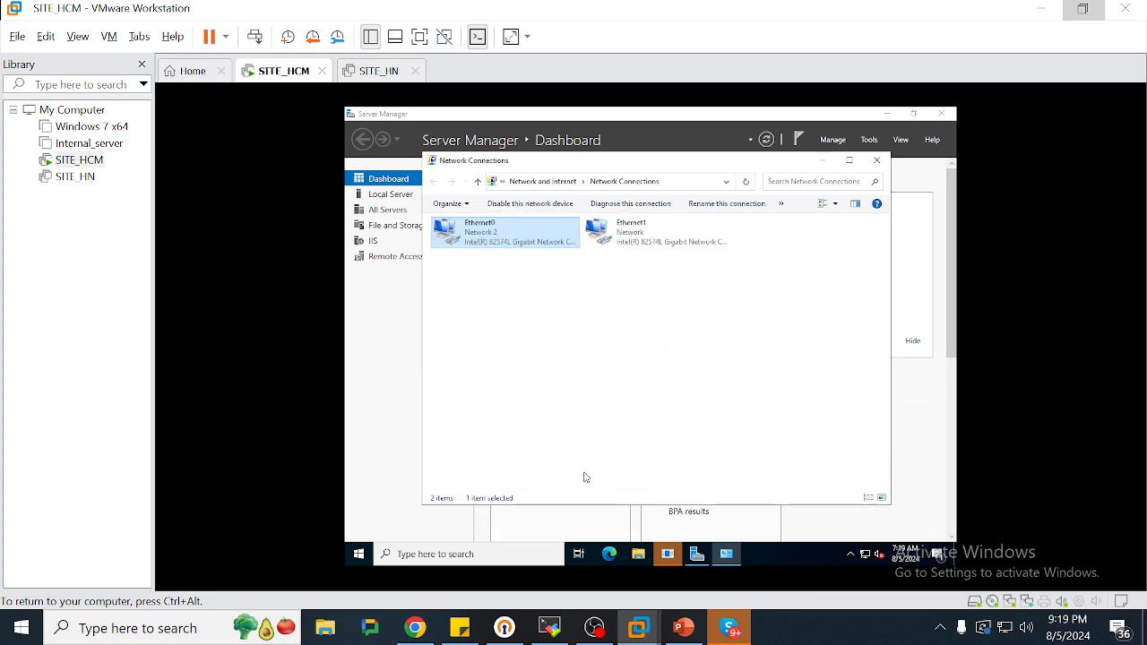
Set Ethernet1 to 100.100.100.10, mask 255.255.255.0, gateway 100.100.100.2, DNS 8.8.8.8
right_click(657, 240)
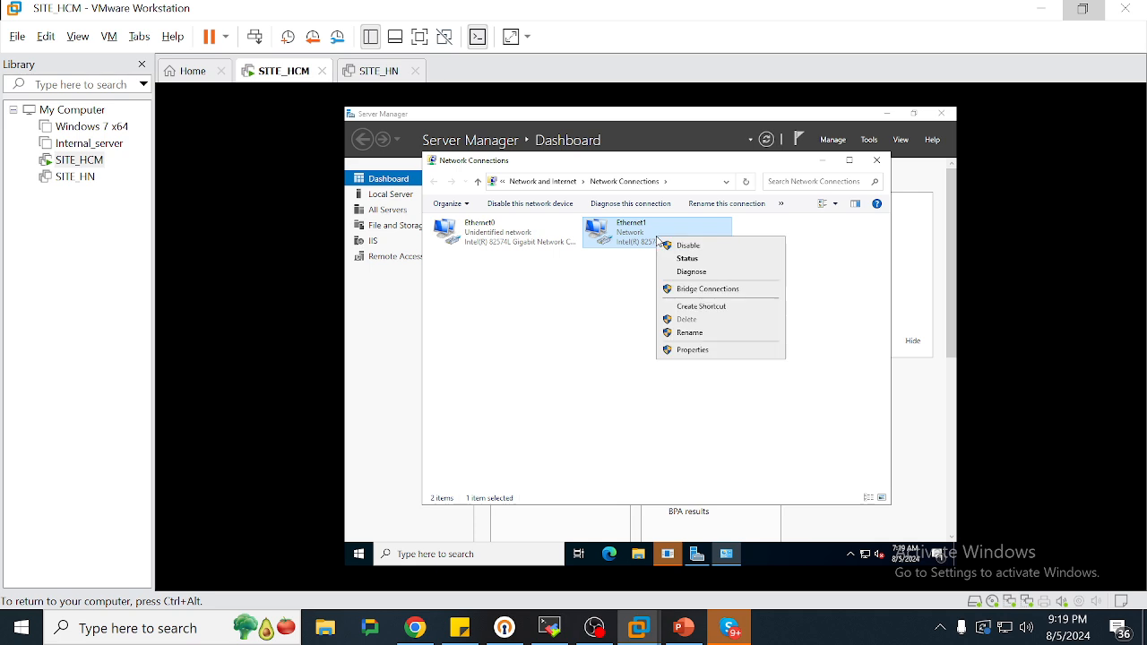
click(691, 350)
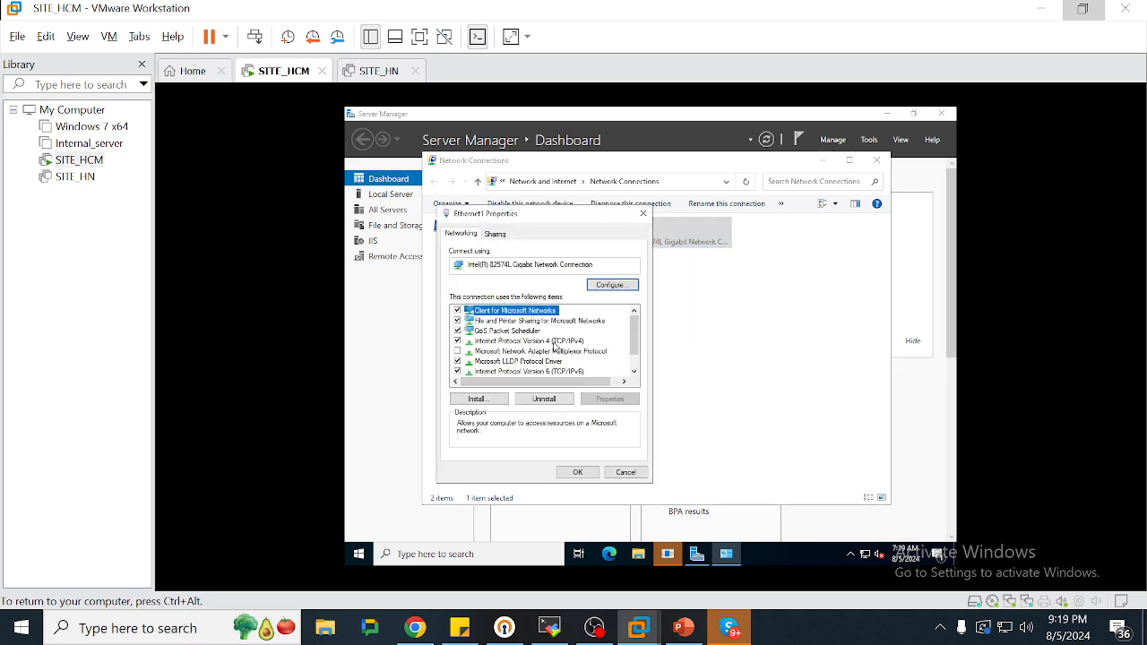
double_click(553, 342)
click(683, 627)
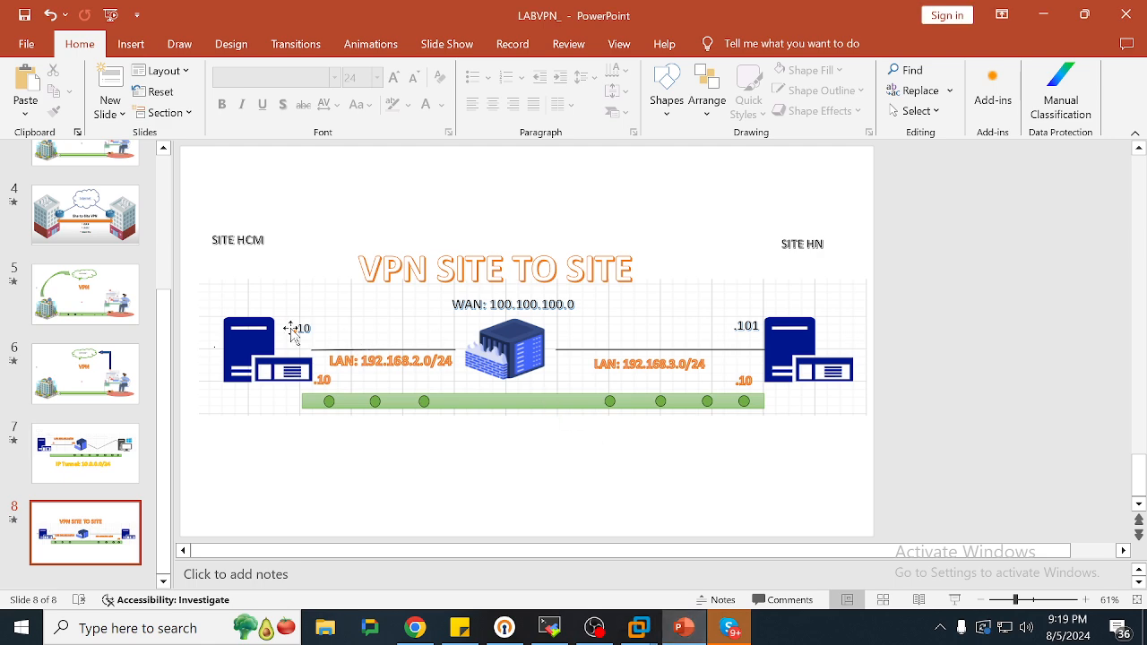
key(alt+Tab)
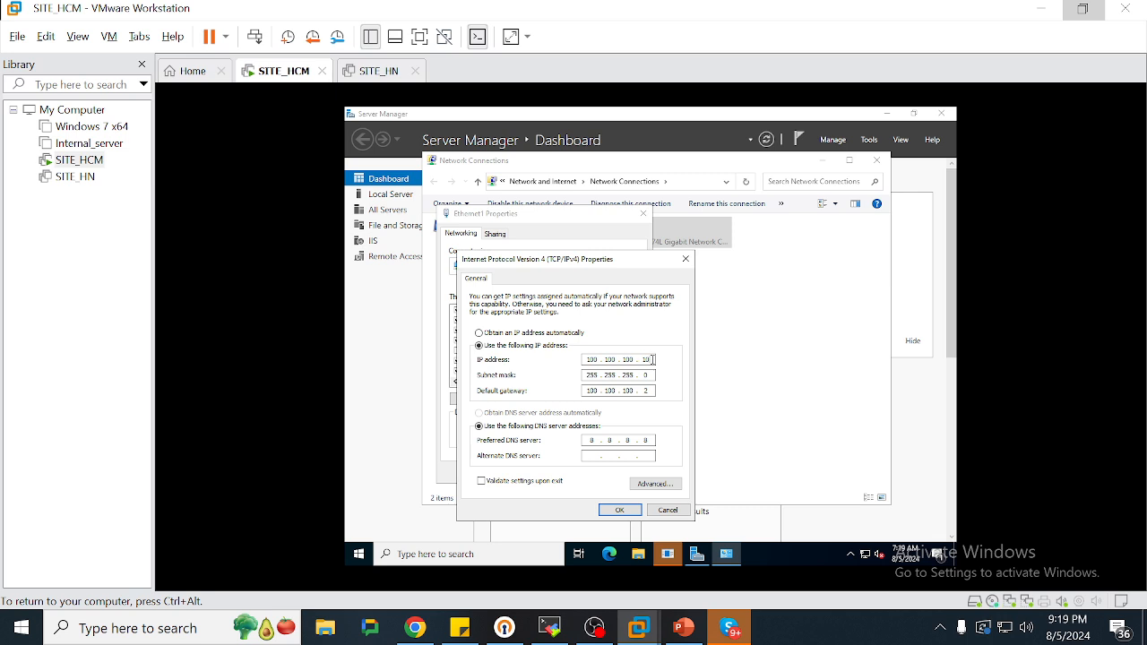
click(617, 511)
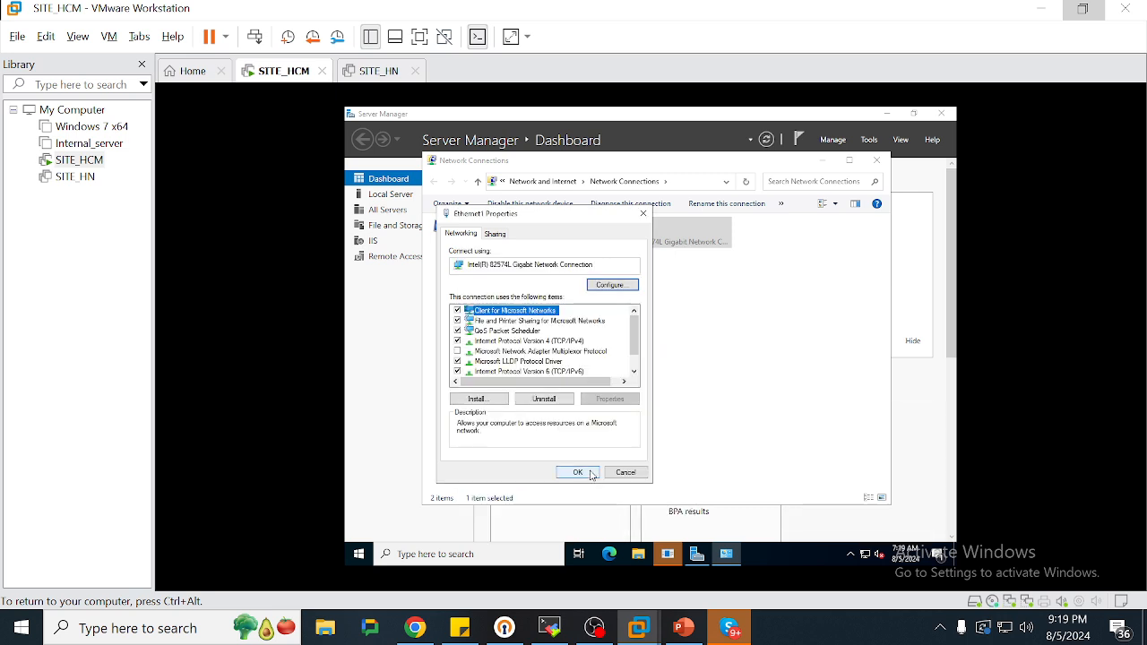
click(591, 475)
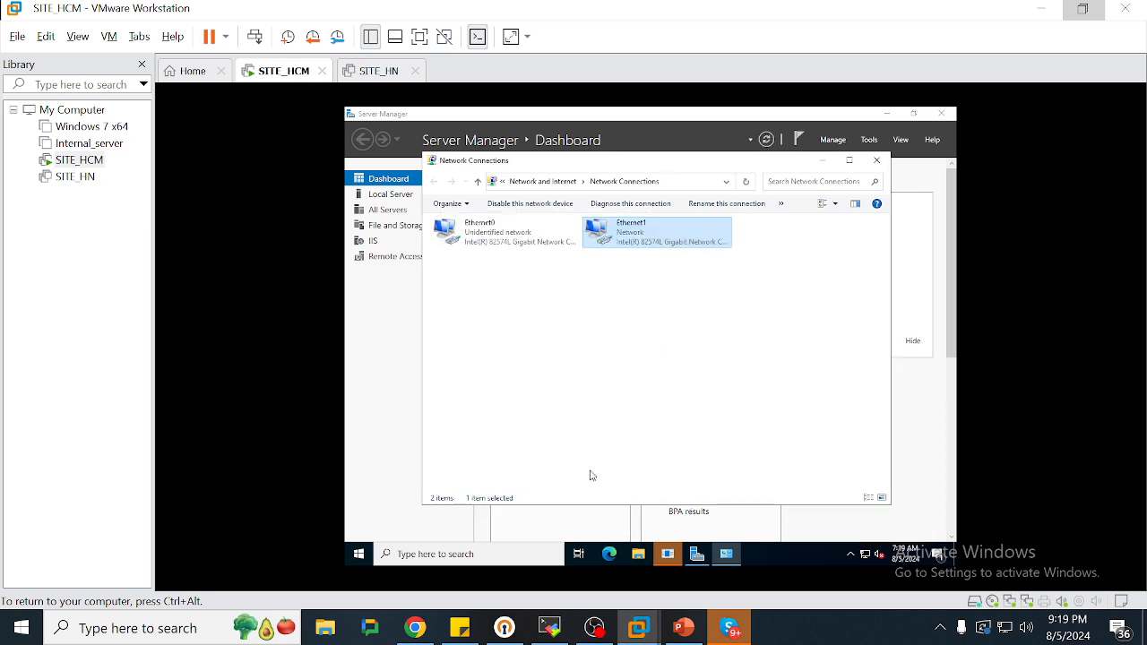
Run ipconfig in a command prompt and copy the 192.168.2.10 and 100.100.100.10 addresses
click(358, 555)
text(cmd)
key(Return)
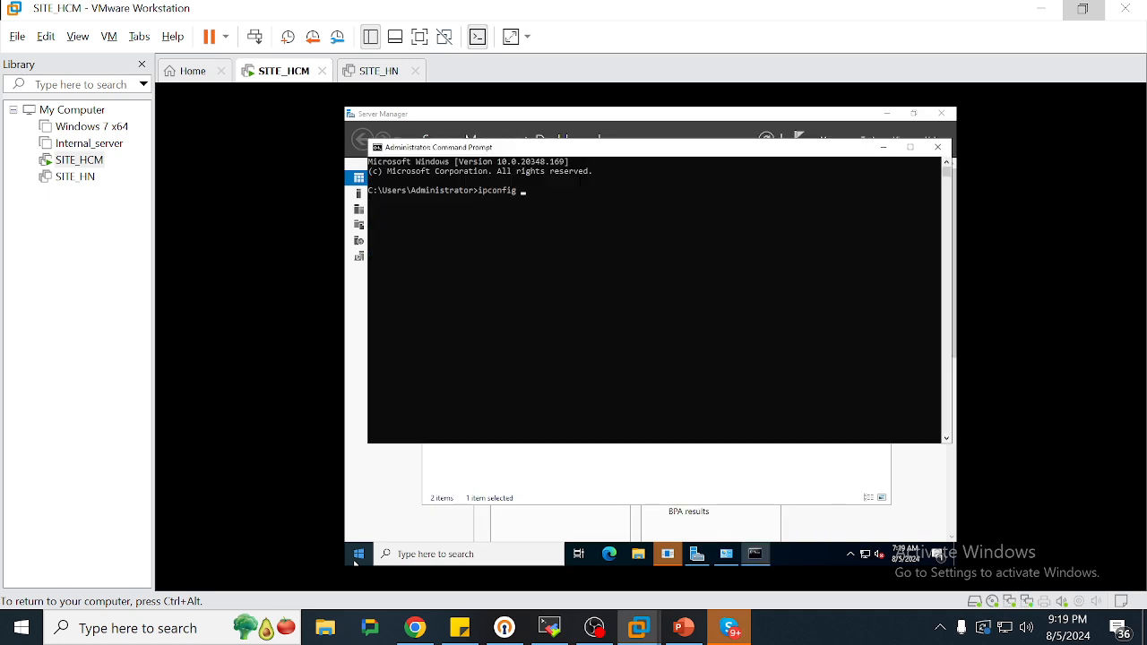
text(ipconfig)
key(Return)
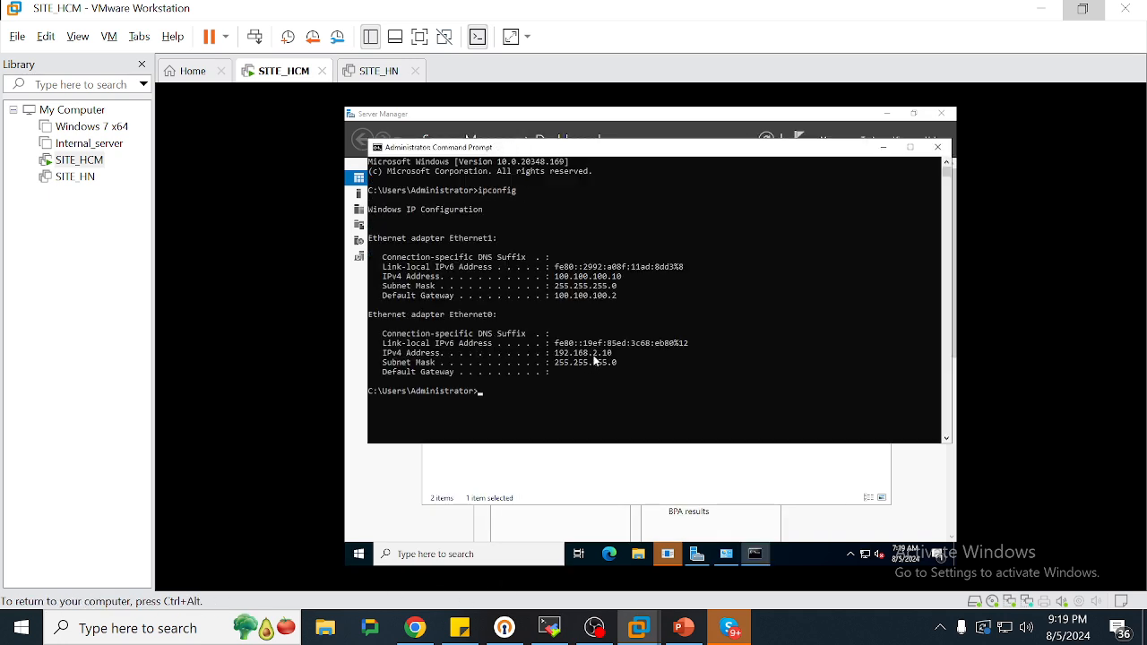
double_click(599, 354)
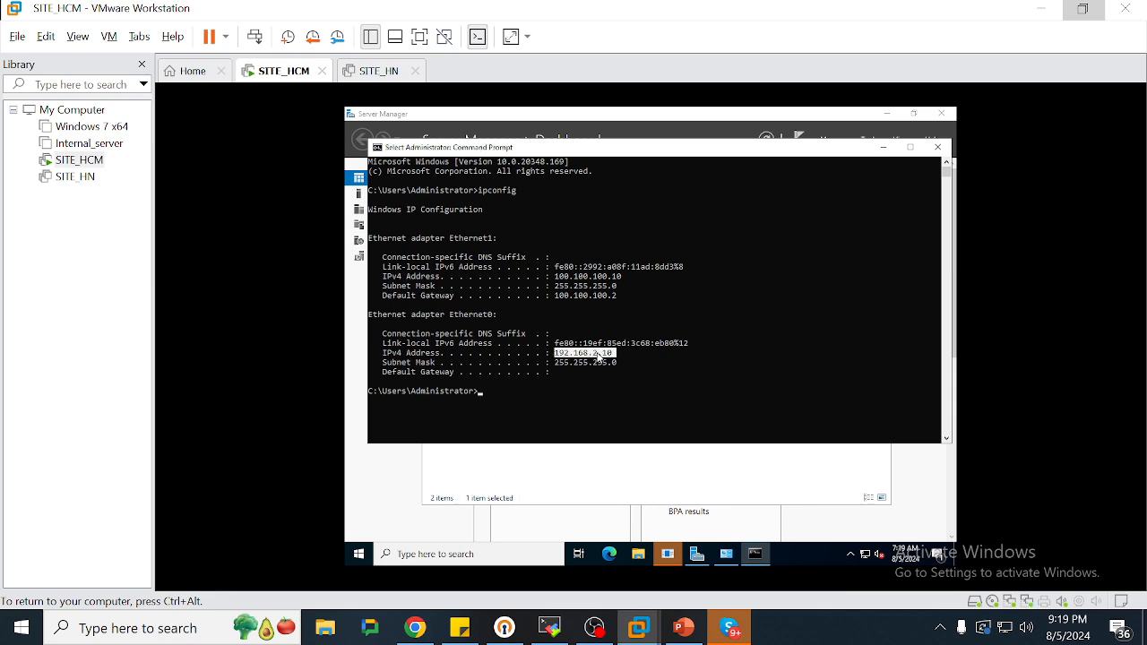
double_click(600, 269)
double_click(596, 275)
drag(597, 275, 594, 292)
right_click(594, 296)
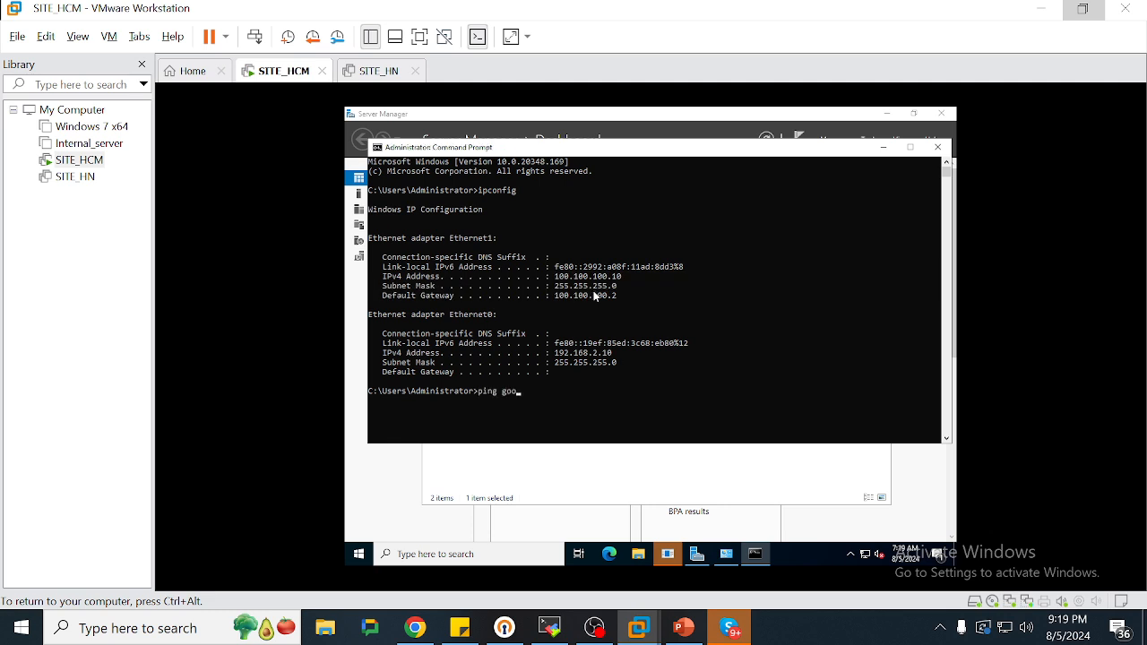
Ping google.com to confirm internet access with 0% loss
text(ping google.com)
key(Return)
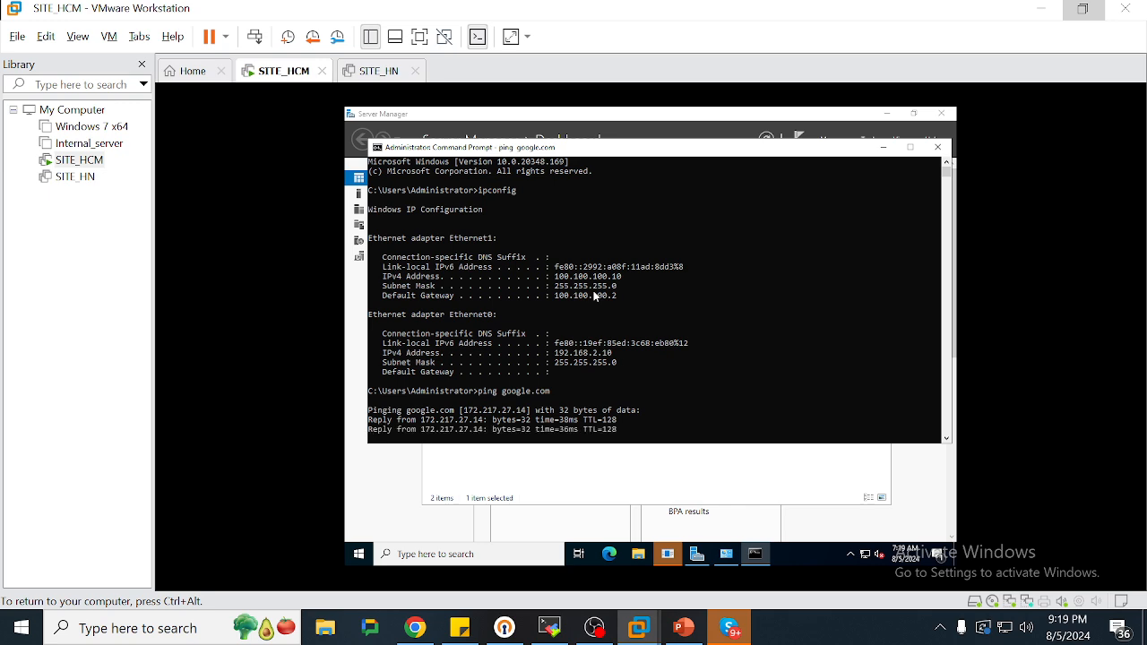
key(Return)
key(Return)
key(Return)
key(Return)
key(Return)
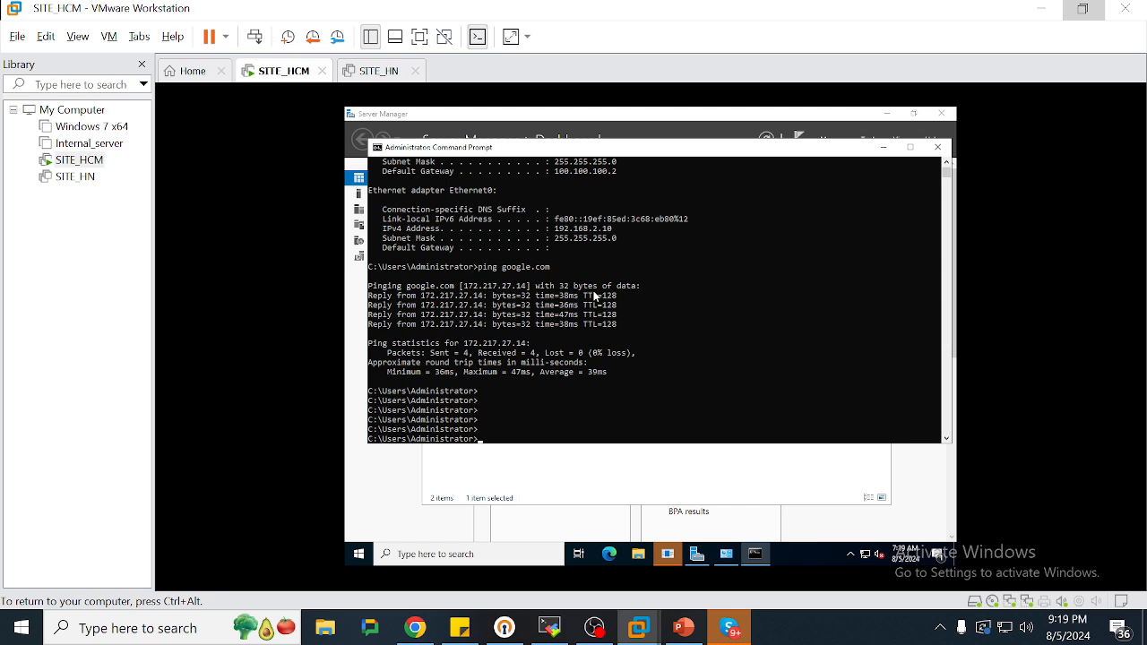
Bring up SITE_HN's page and check the HN LAN subnet on the lab diagram
key(ctrl+alt)
click(379, 71)
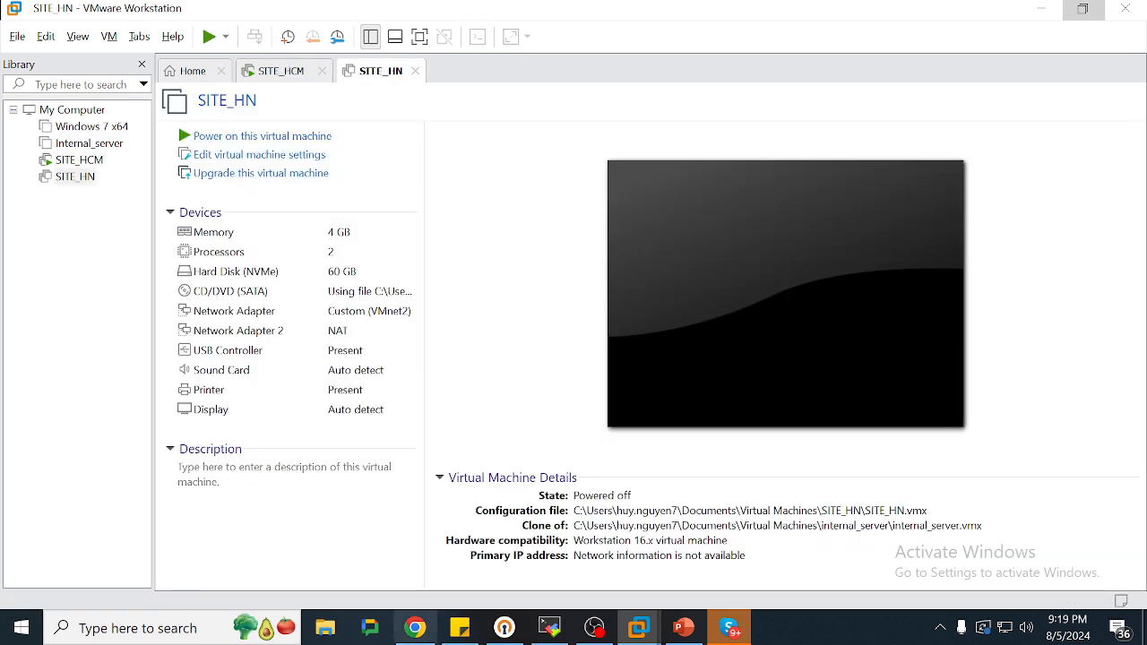
click(685, 633)
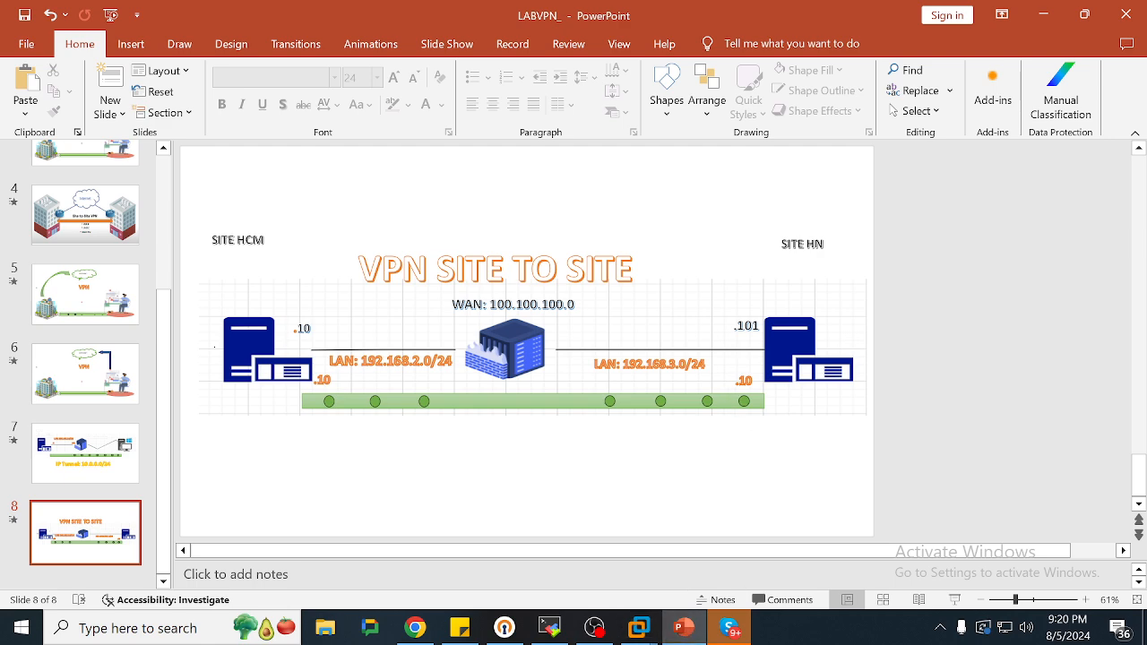
double_click(671, 364)
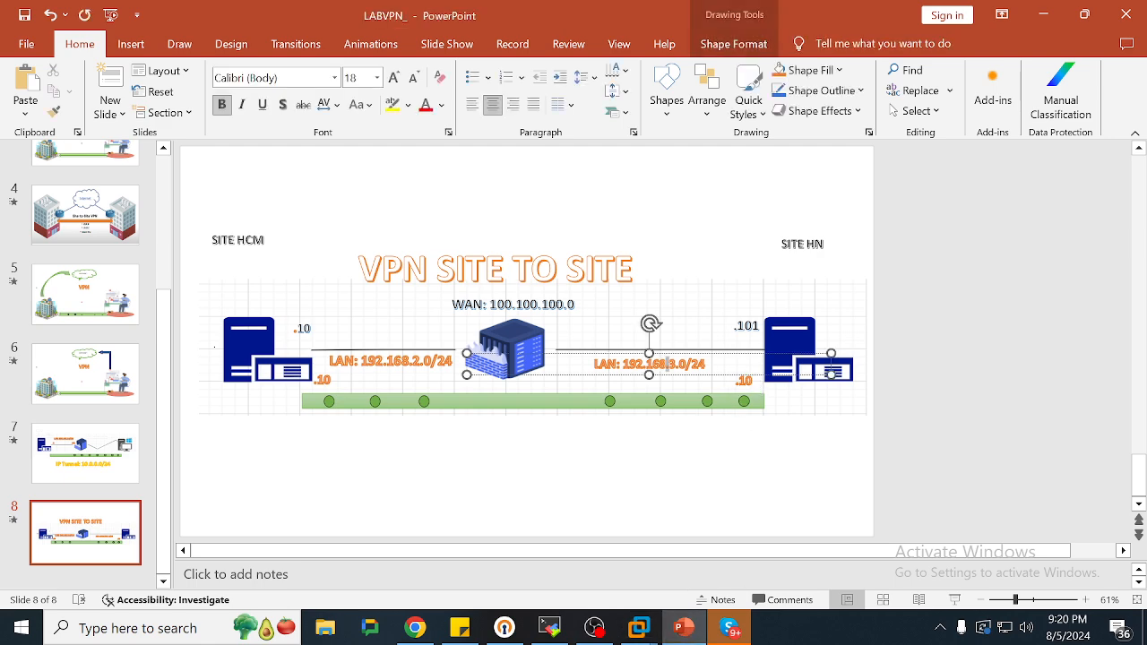
key(alt+Tab)
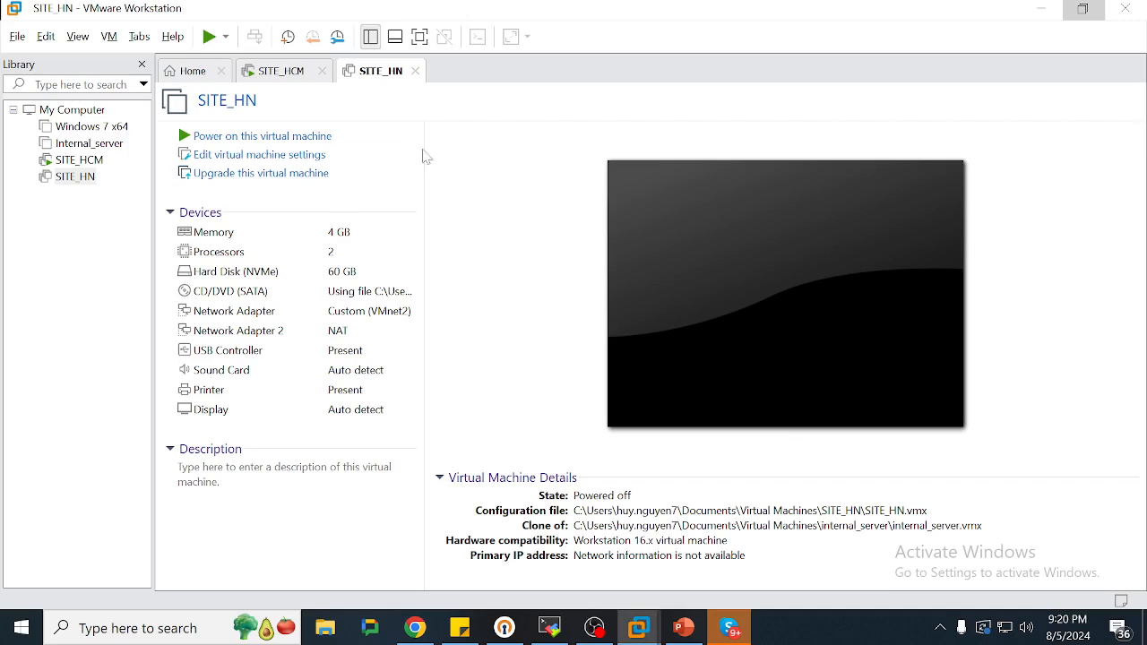
Check VMnet3's 192.168.3.0 subnet in the Virtual Network Editor
click(46, 36)
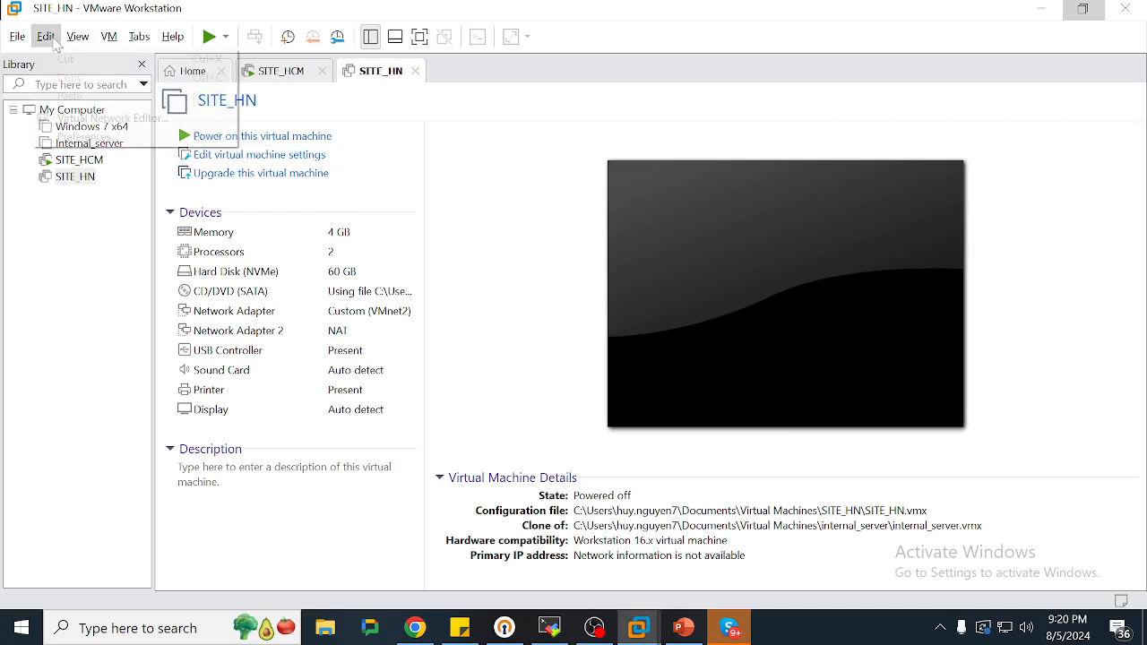
click(71, 118)
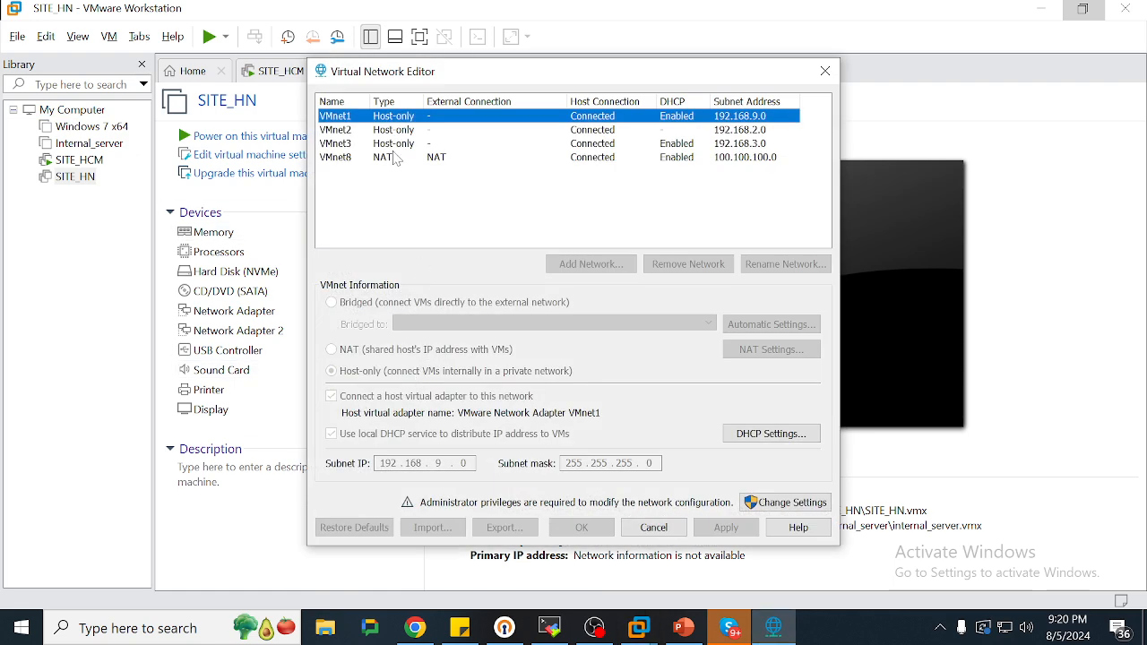
click(397, 145)
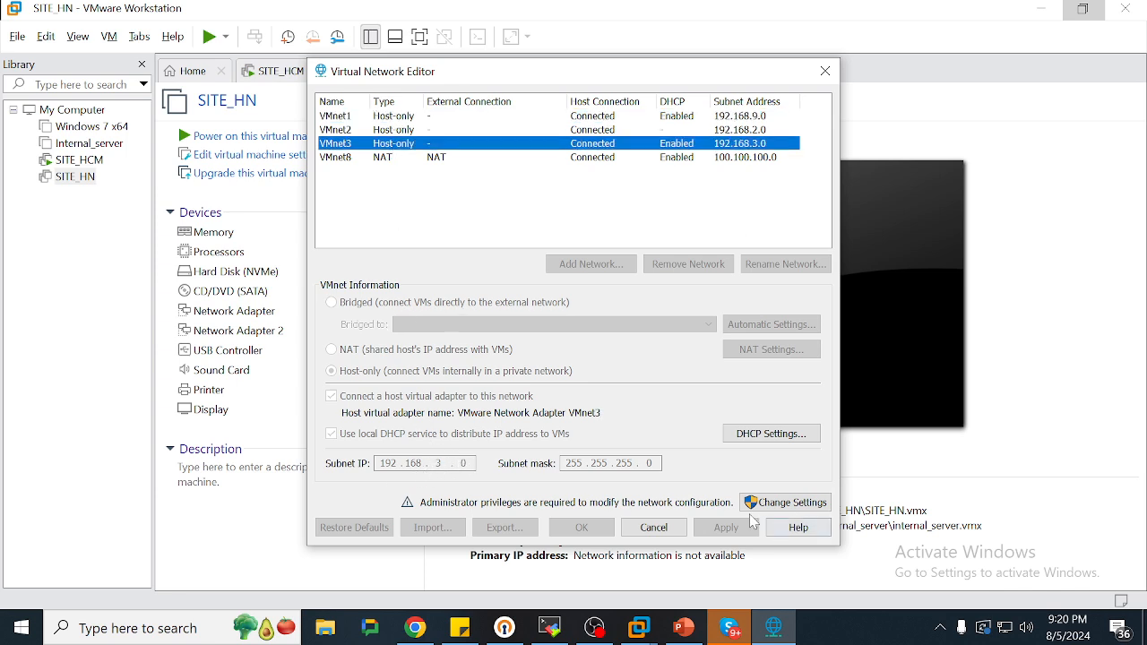
click(826, 71)
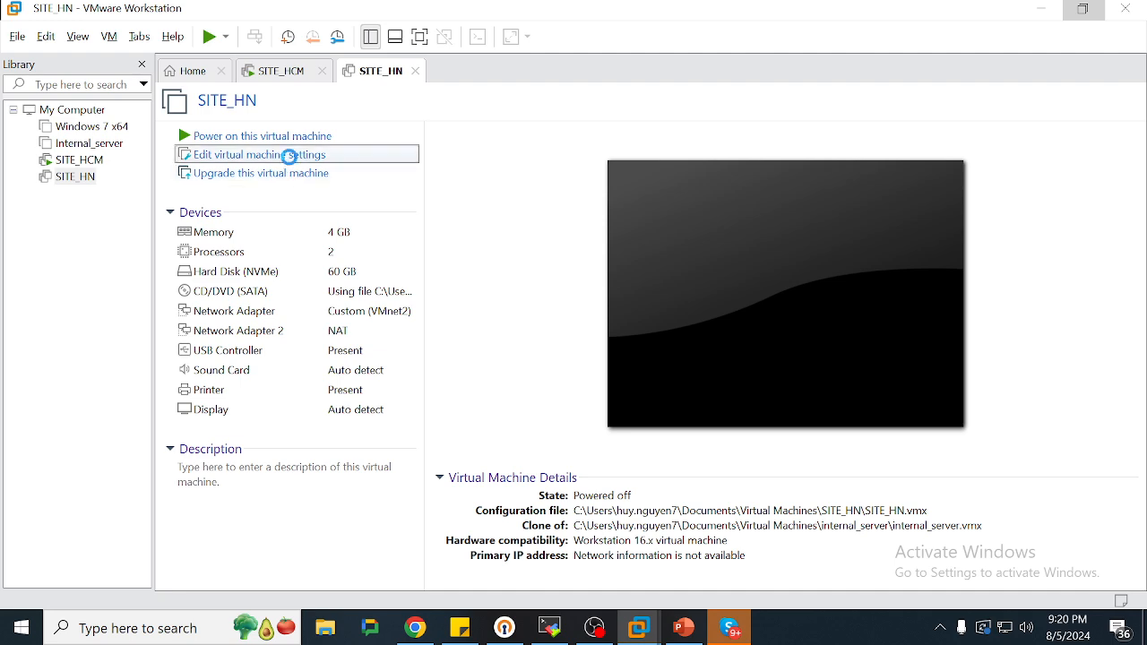
Attach SITE_HN's first network adapter to custom VMnet3 and power the machine on
click(290, 155)
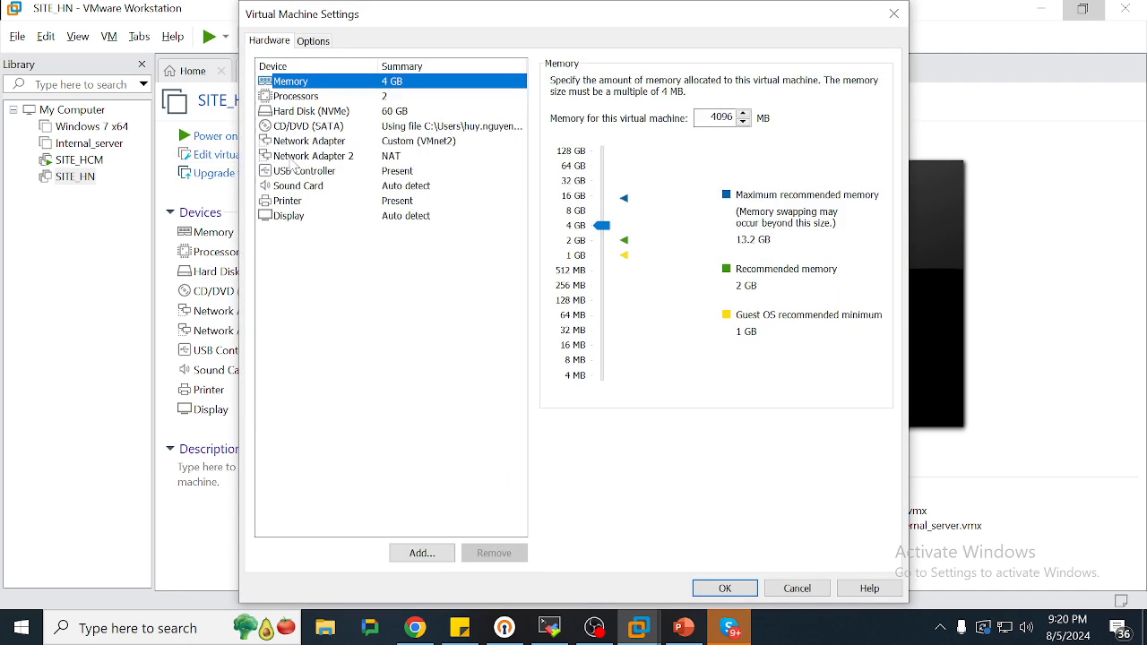
click(412, 141)
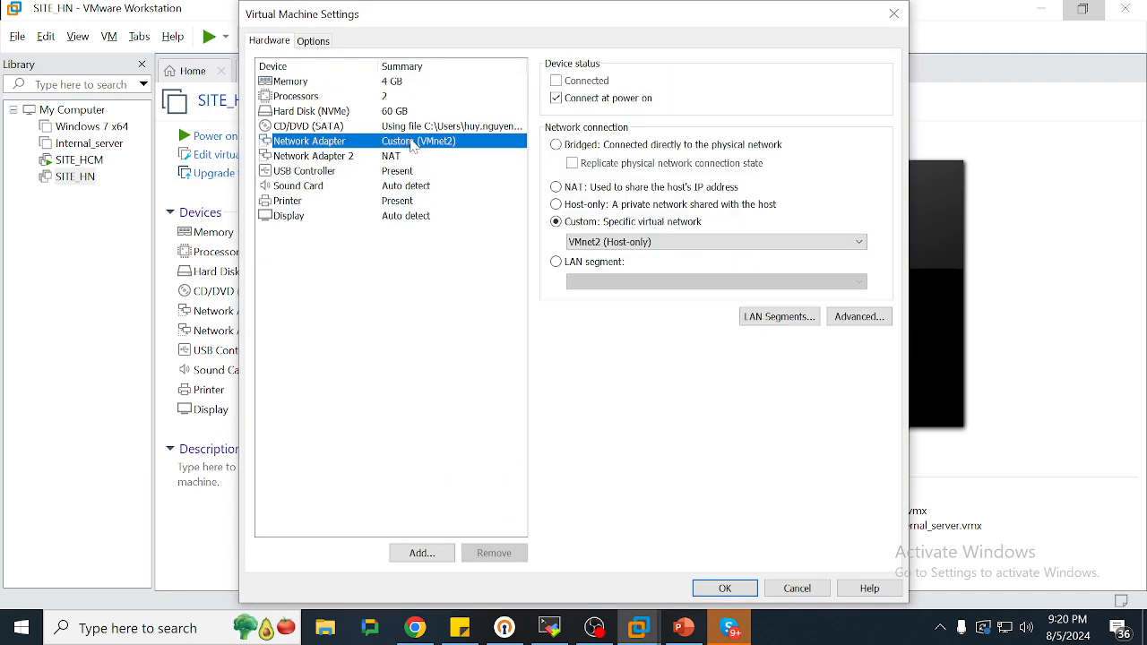
click(588, 244)
click(615, 290)
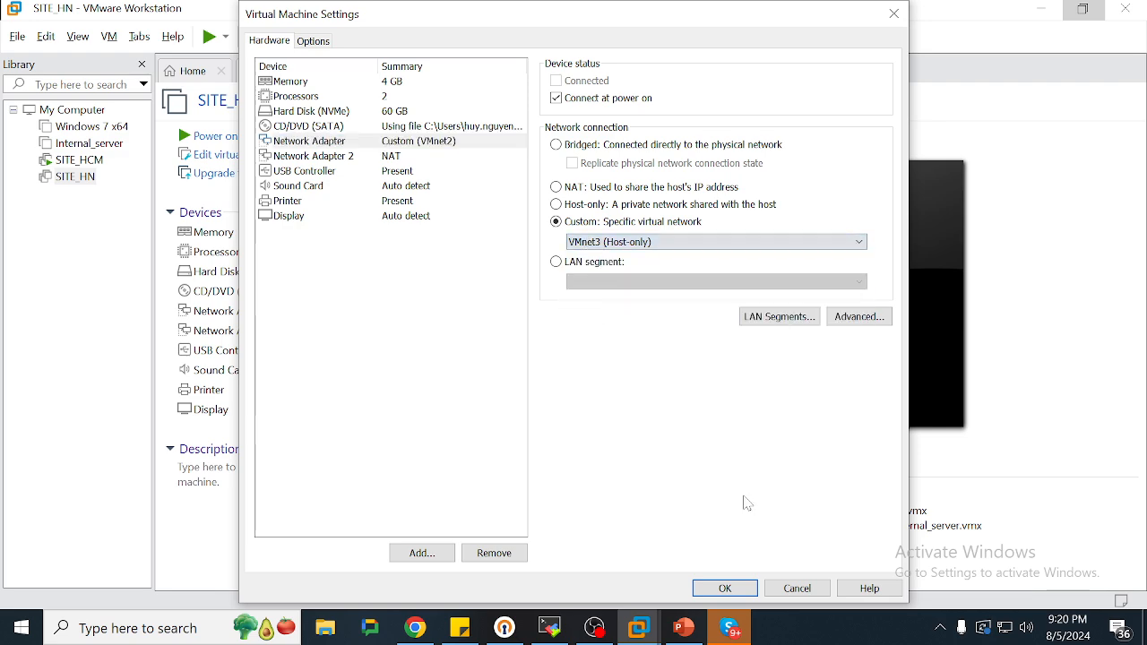
click(733, 587)
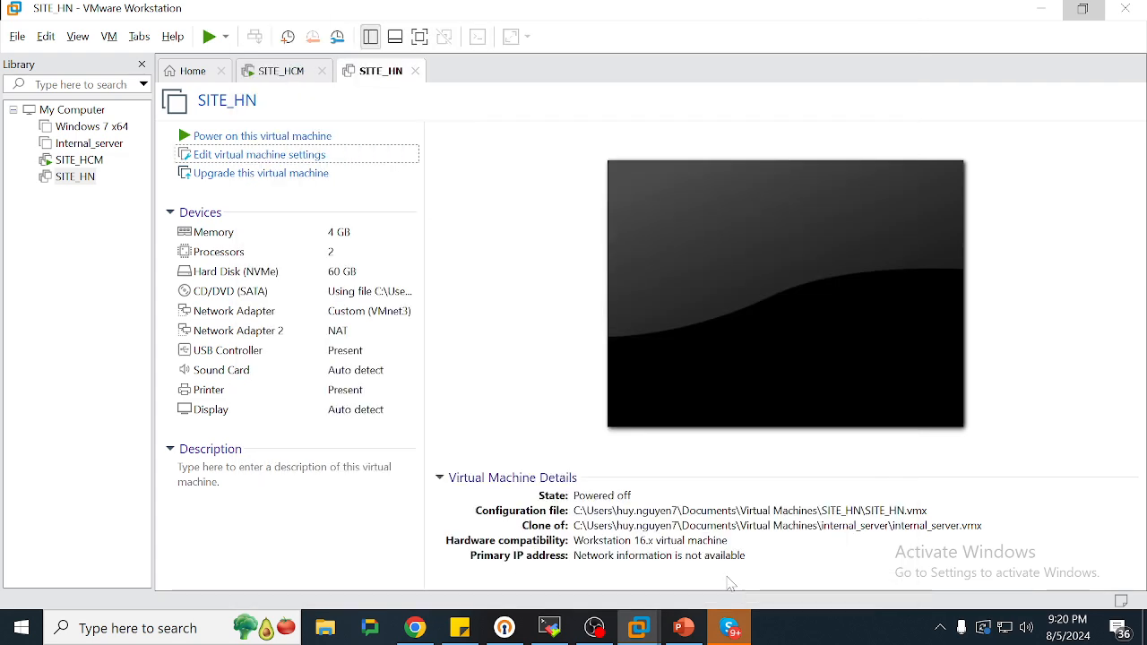
click(314, 136)
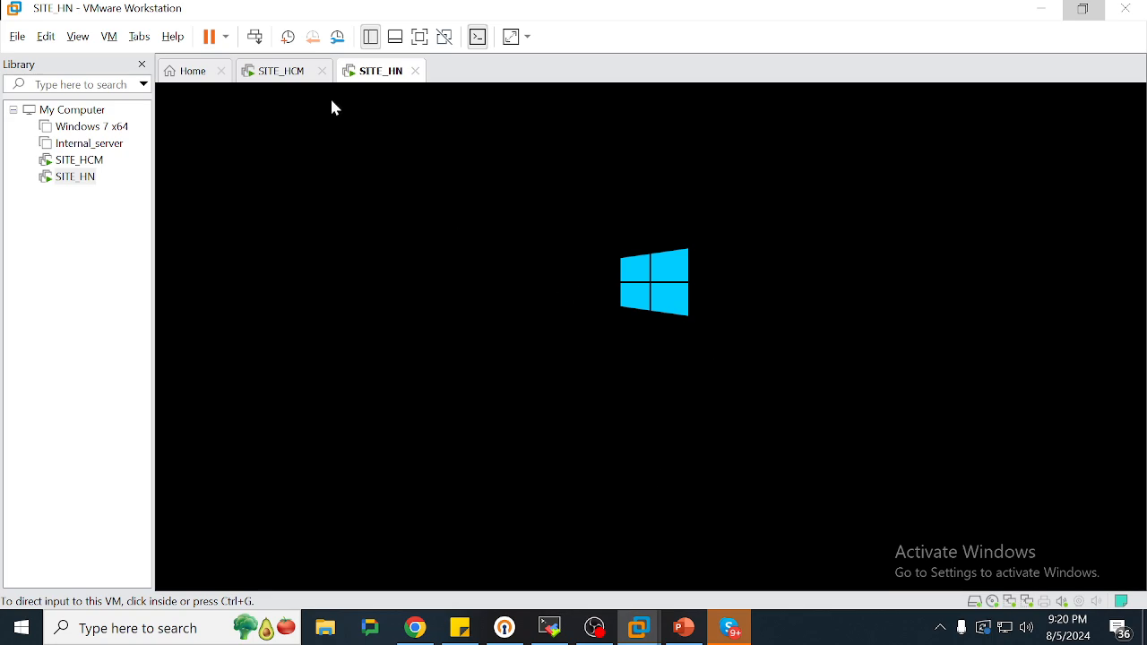
On SITE_HCM, postpone the VMware Tools reminder and run 'ping 100.100.100.100 -t'
click(288, 75)
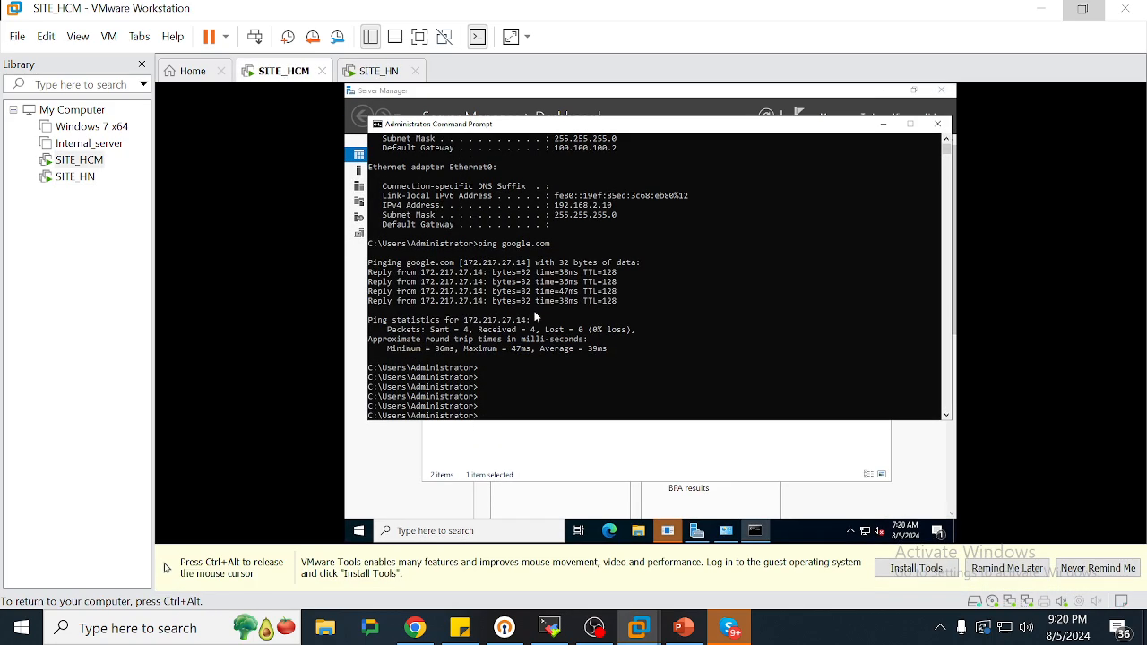
click(1001, 570)
click(624, 324)
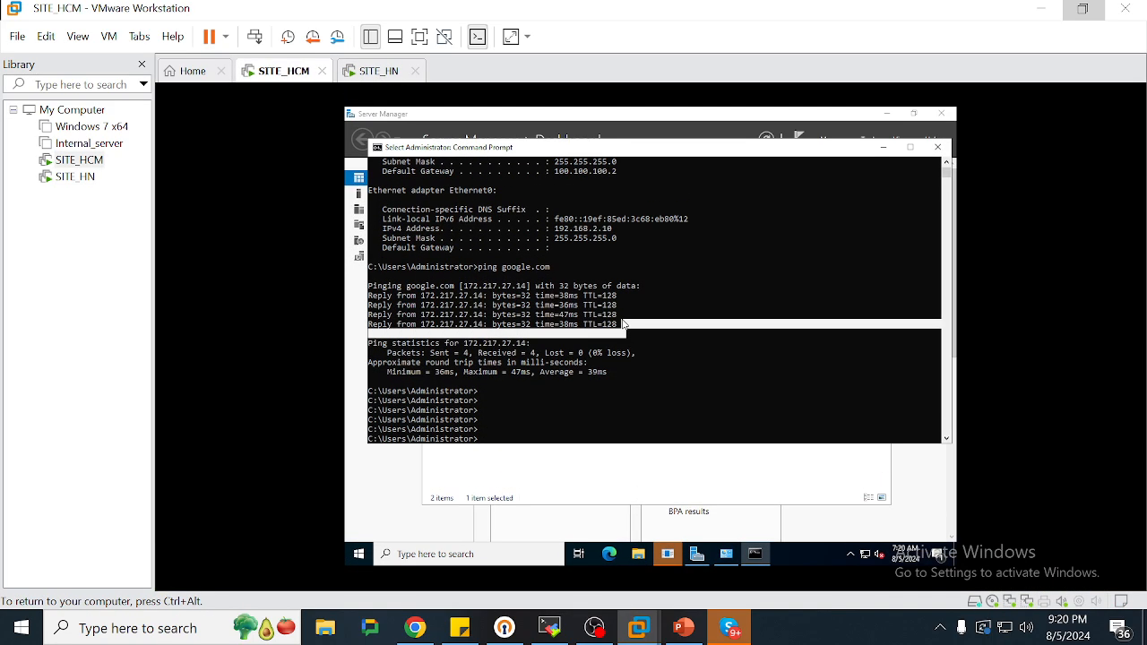
text(ping 100.100.100.100 -t)
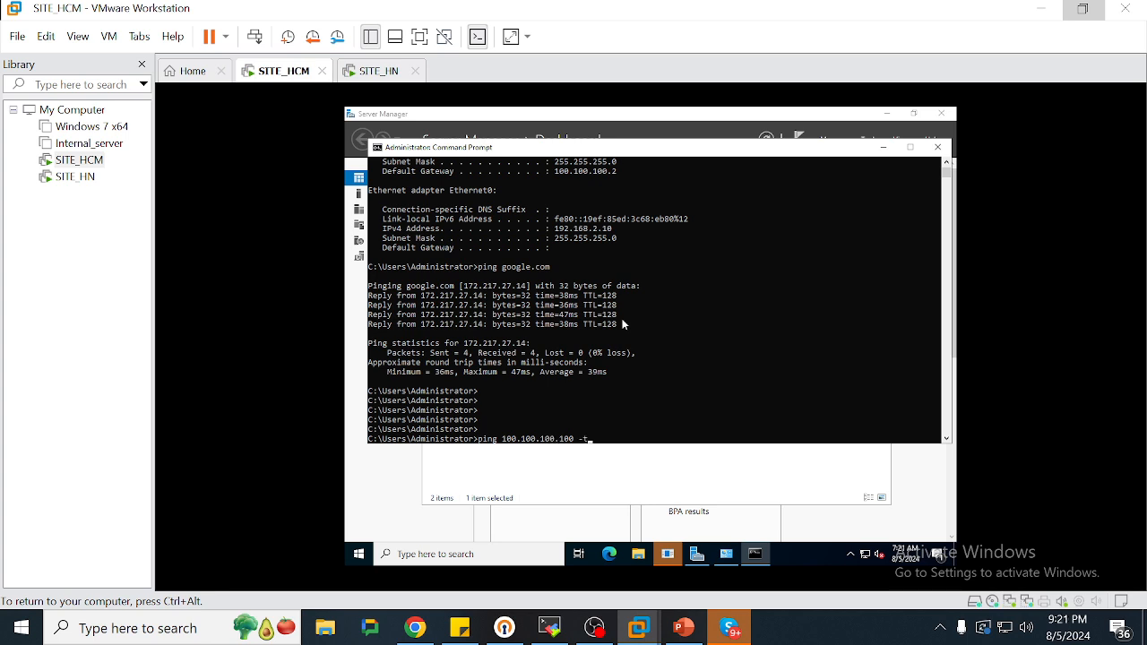
key(Return)
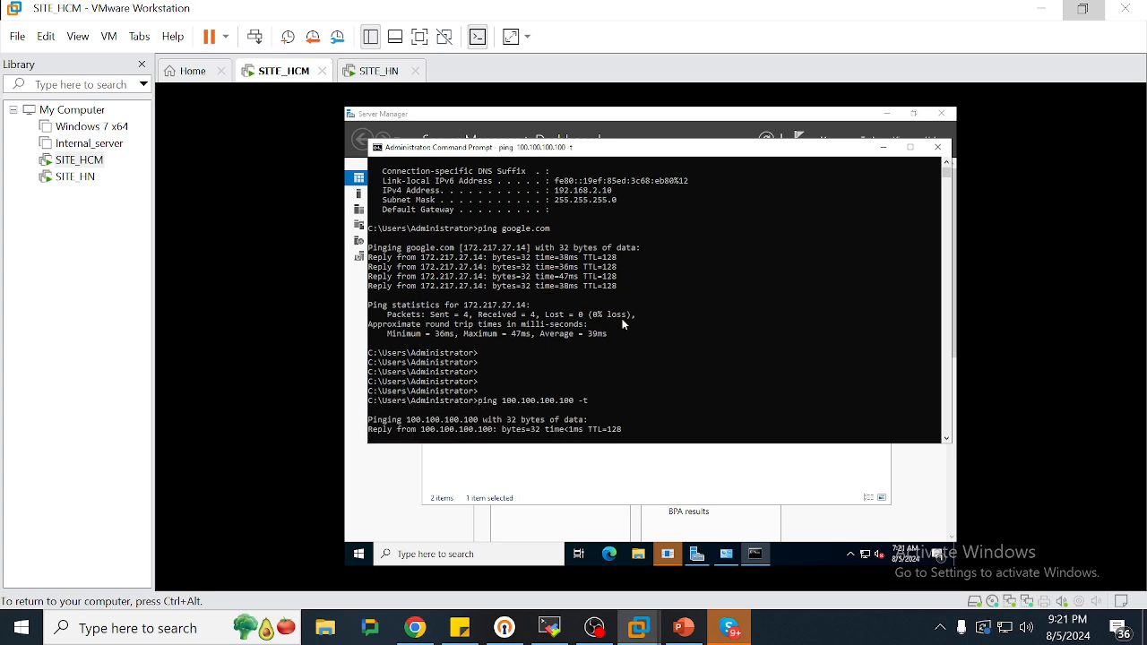
key(ctrl+alt)
Send Ctrl+Alt+Del to SITE_HN and review the VPN SITE TO SITE diagram
click(371, 76)
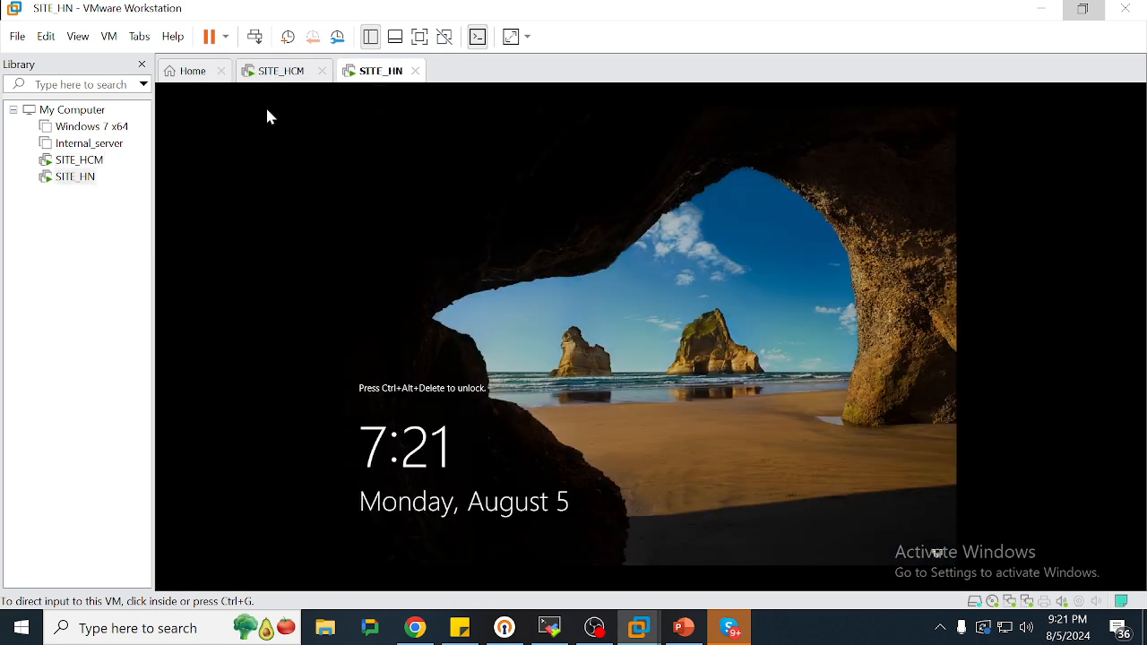
click(255, 36)
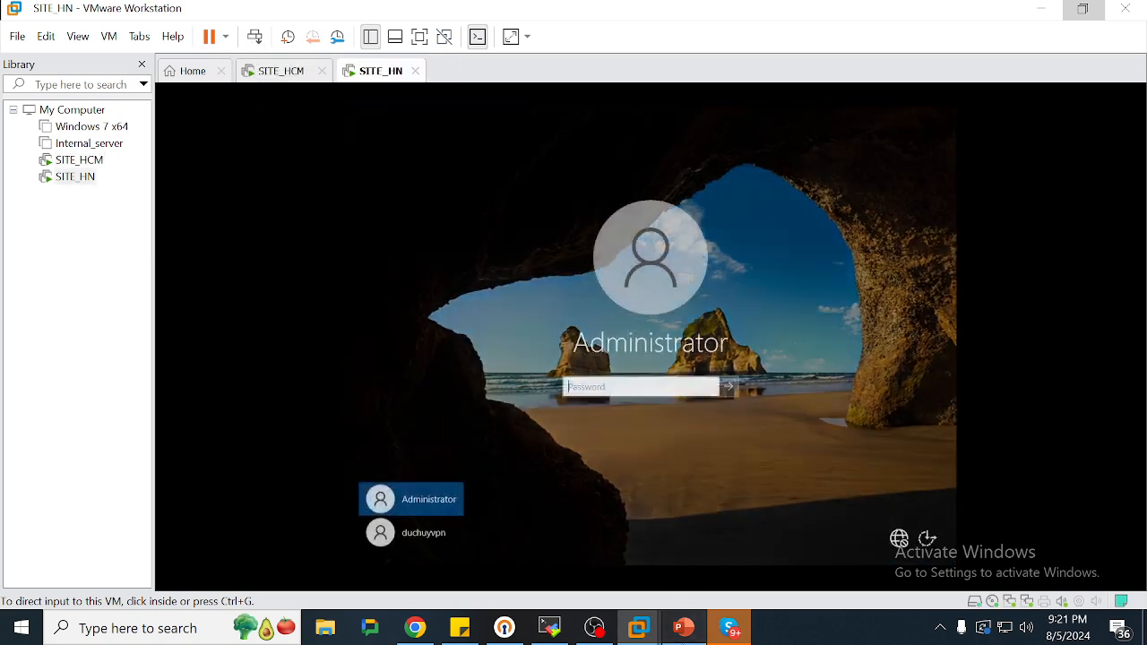
click(682, 627)
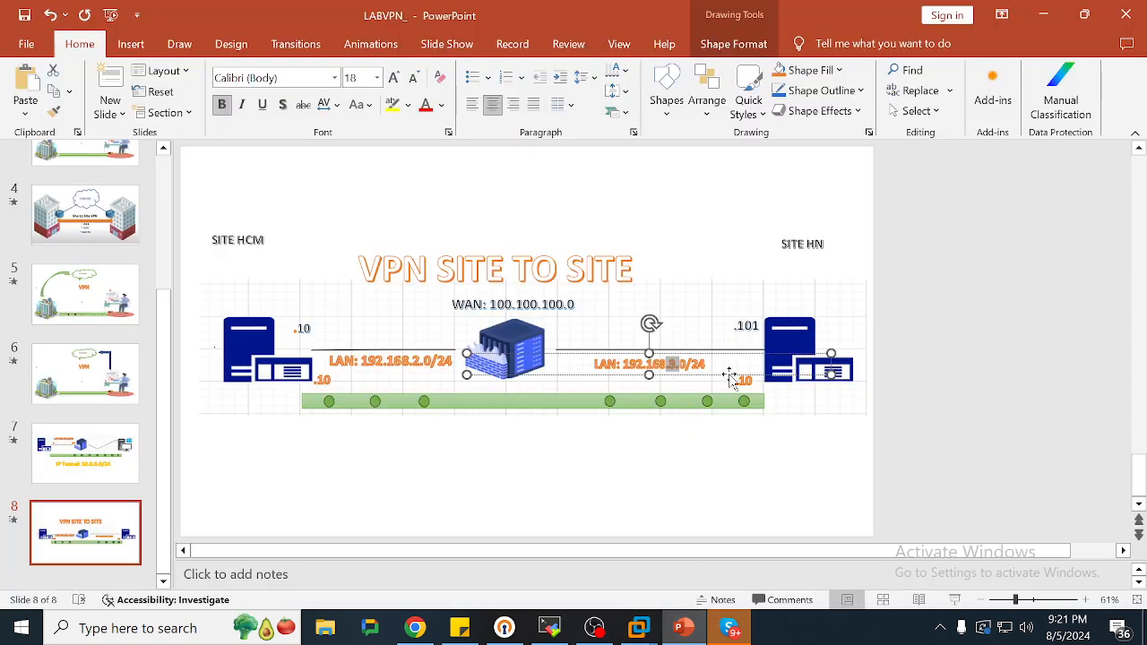
click(1041, 12)
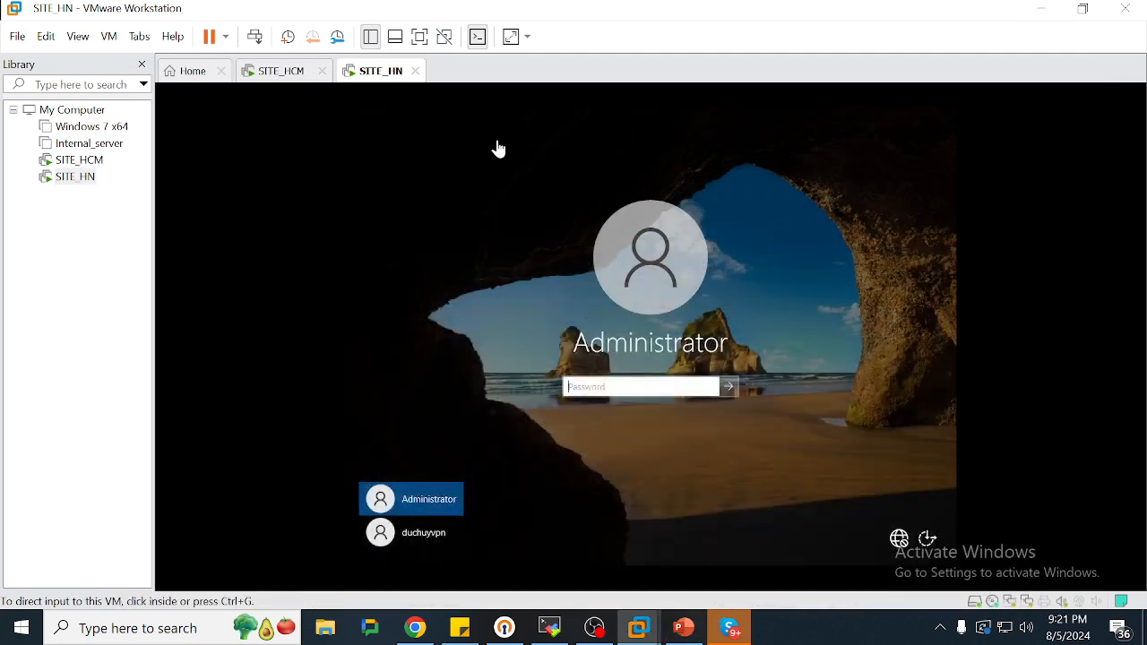
Stop that ping on SITE_HCM, start 'ping 100.100.100.101 -t', and return to SITE_HN
click(296, 73)
key(ctrl+c)
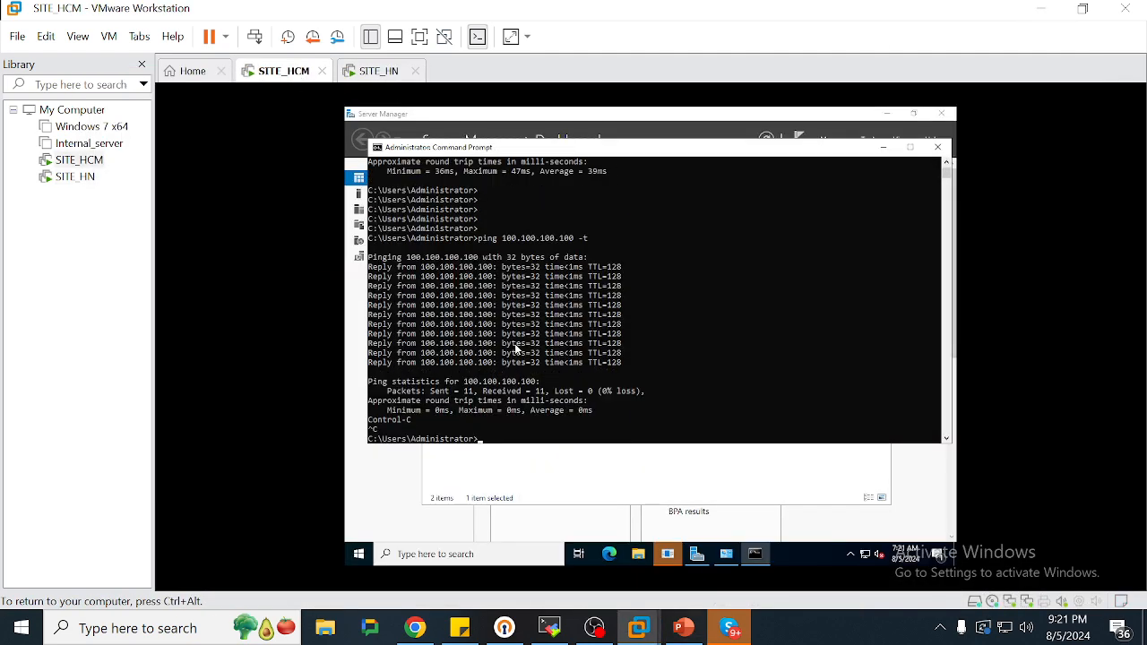
key(Up)
key(Return)
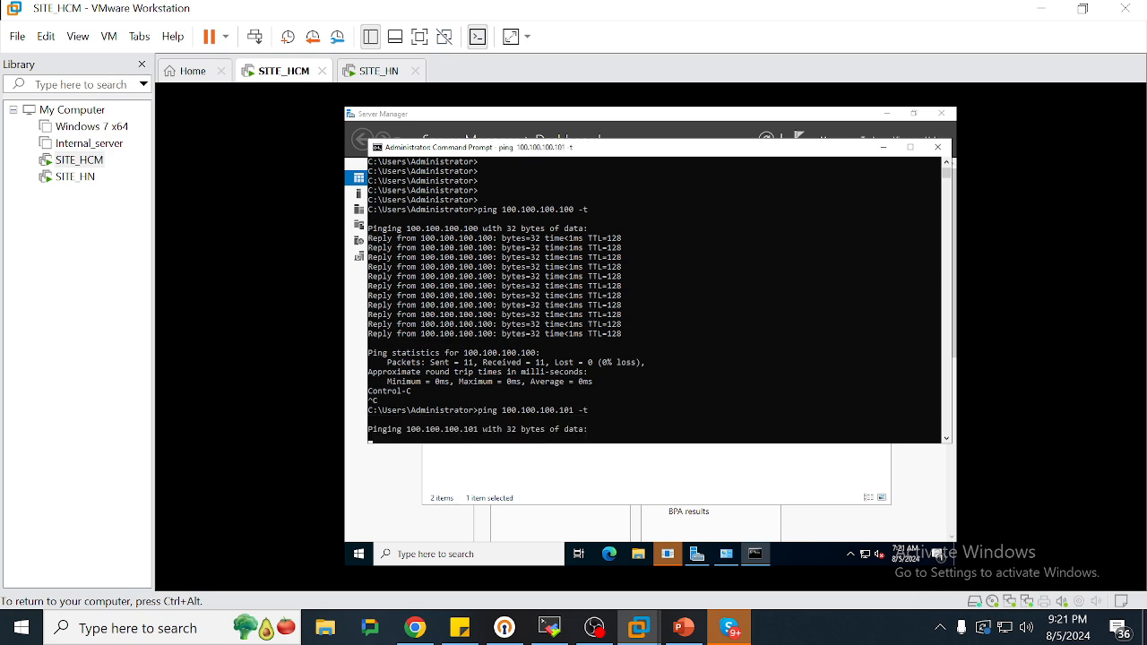
key(ctrl+alt)
click(362, 70)
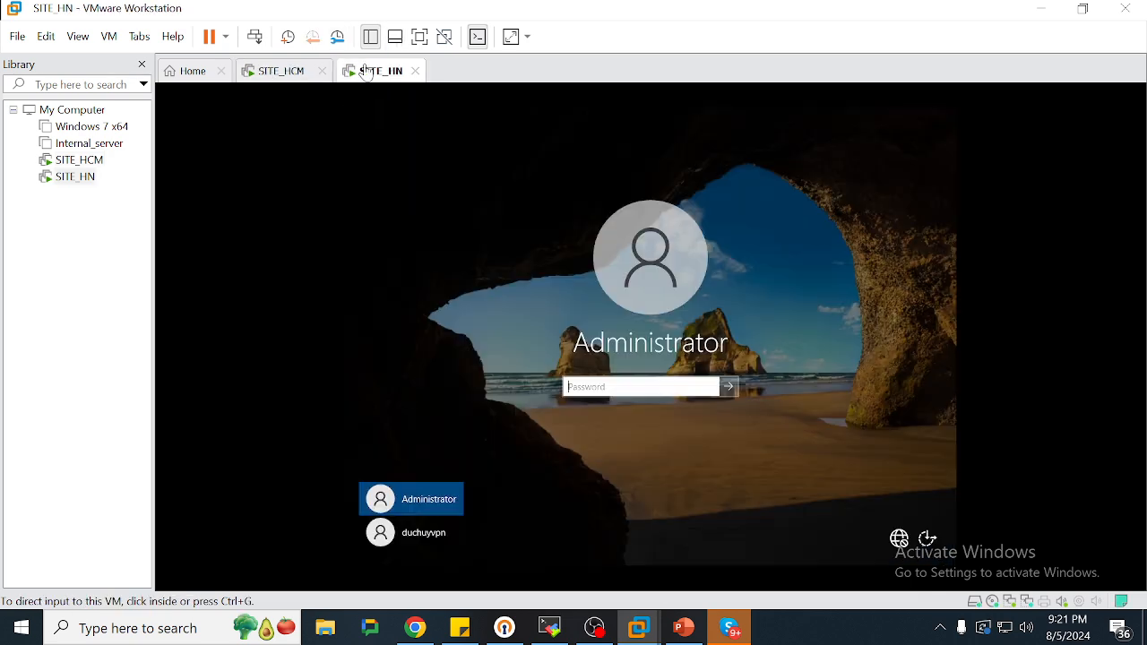
Sign in to SITE_HN as Administrator with the account password
click(621, 385)
text(12)
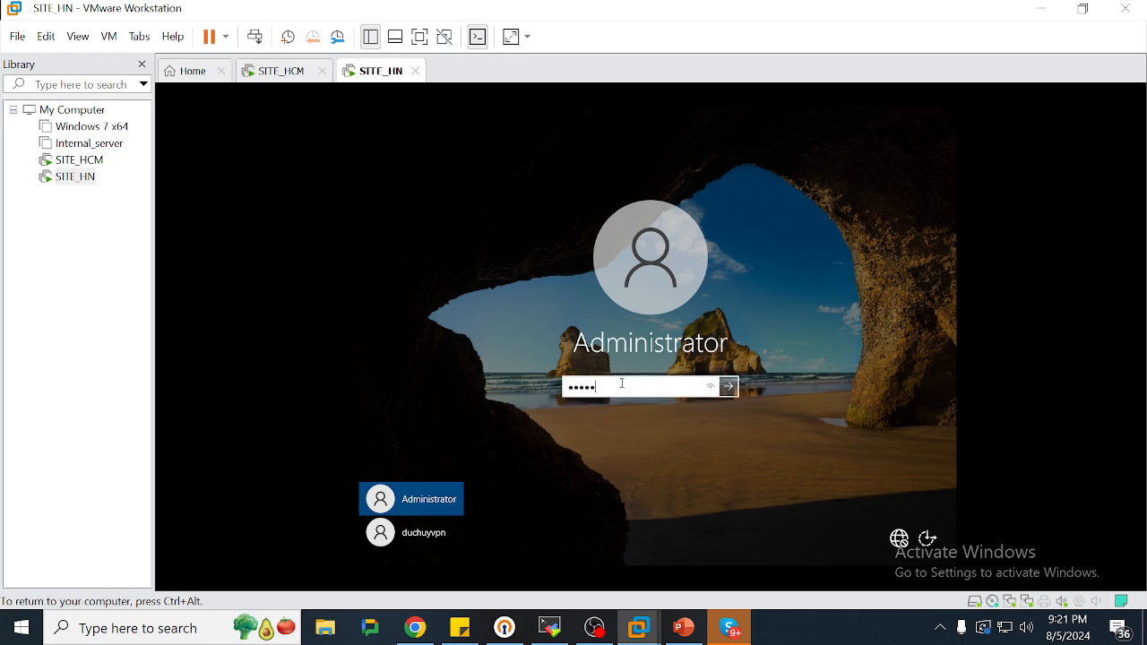
key(Return)
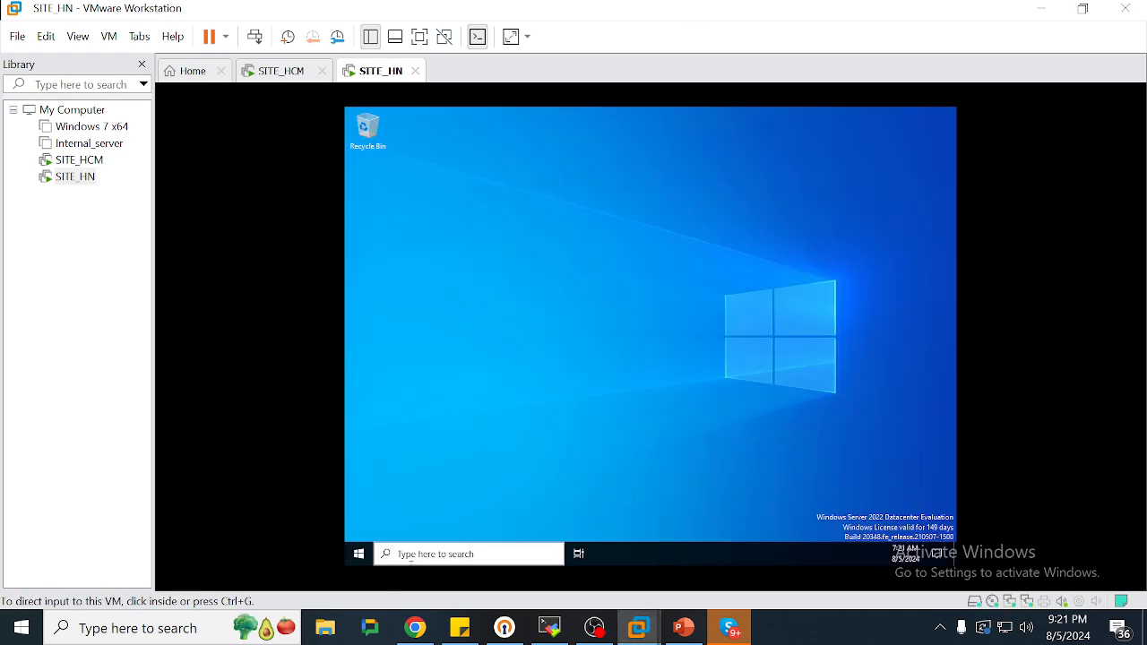
Cancel the unexpected-shutdown reason prompt and close the Start search
click(362, 554)
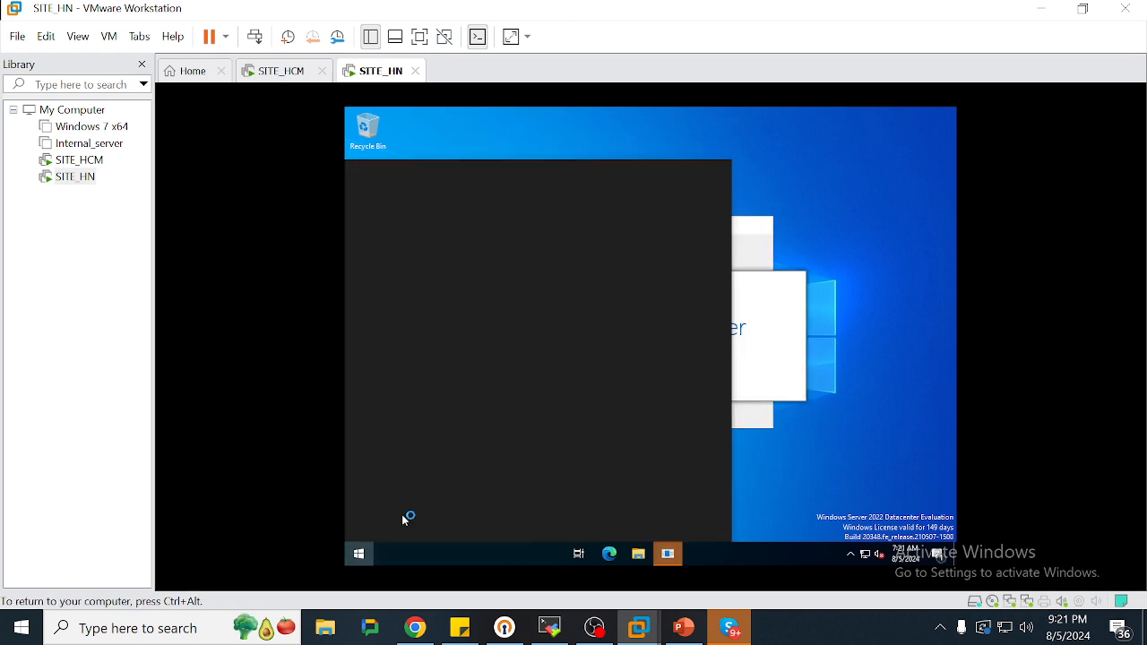
click(359, 554)
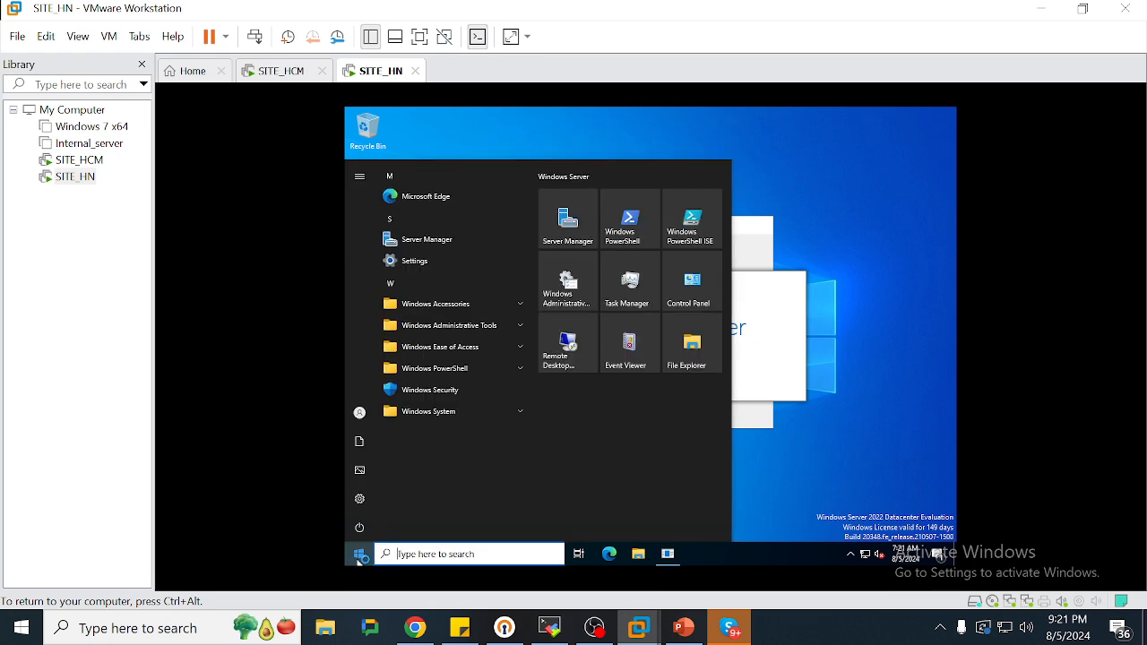
text(n)
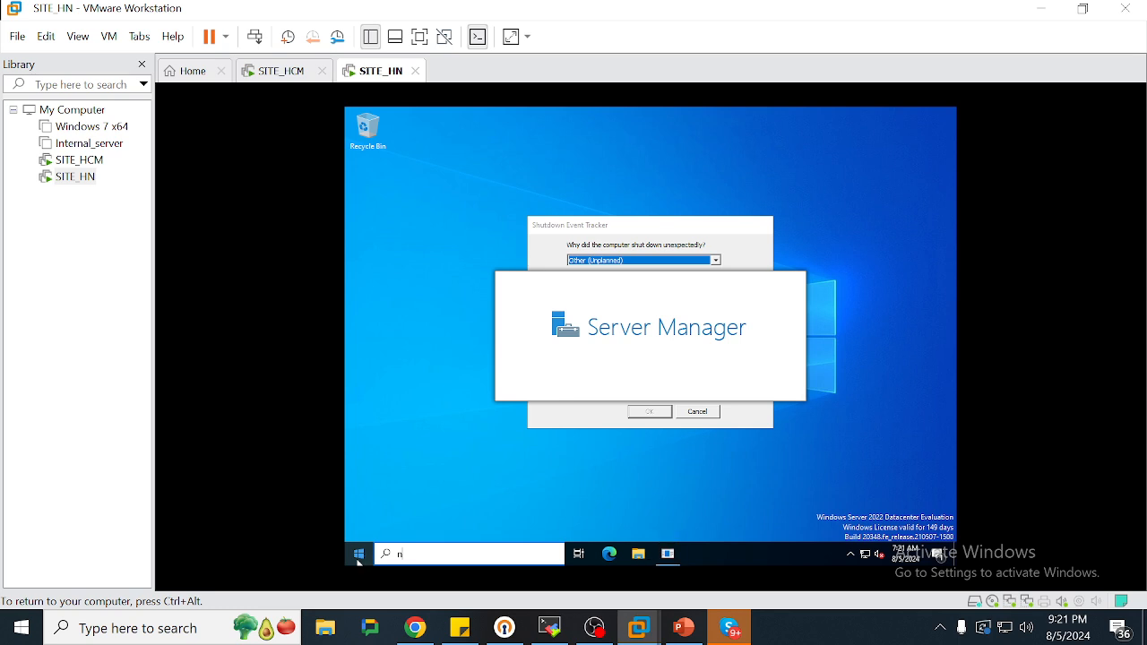
text(cpa.cpl)
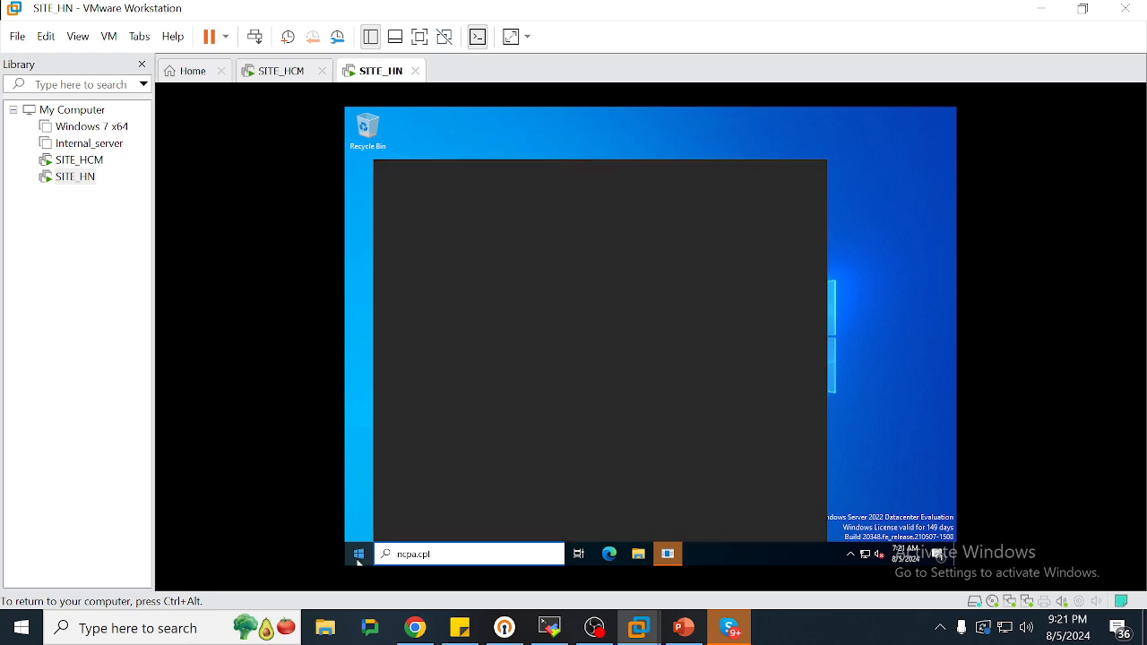
key(Return)
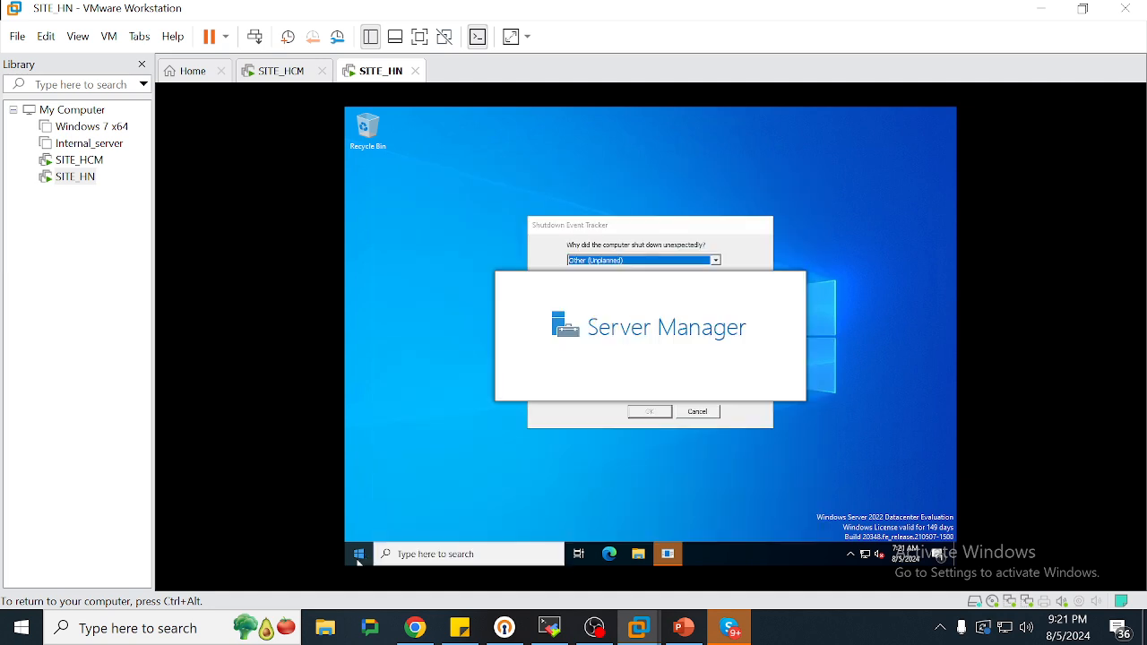
click(703, 413)
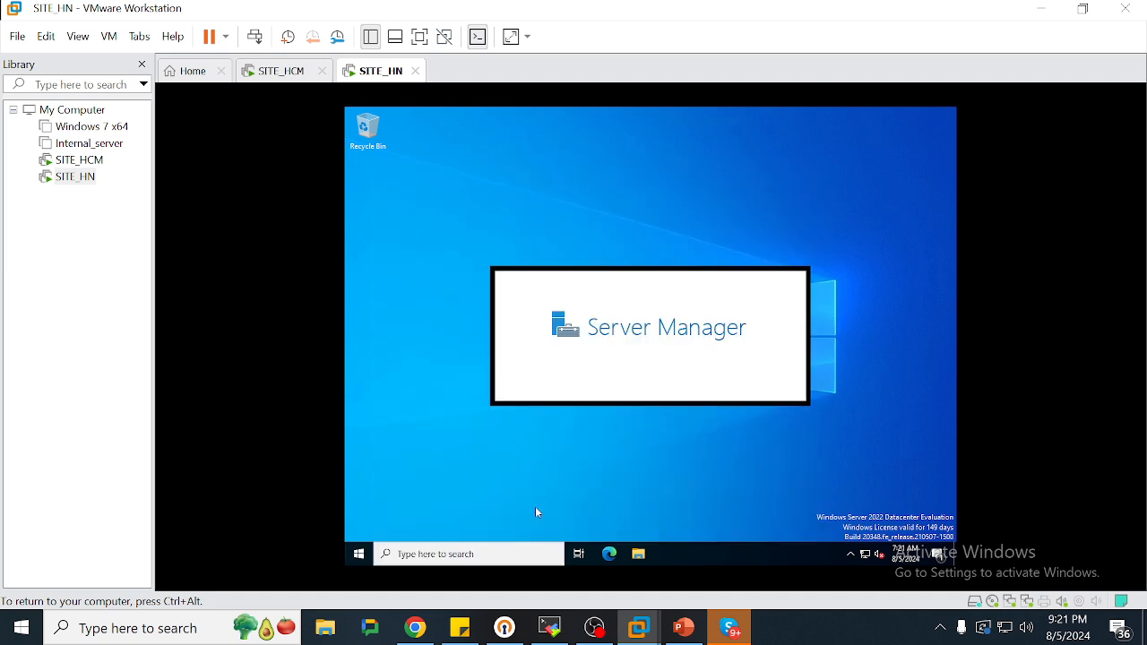
click(356, 554)
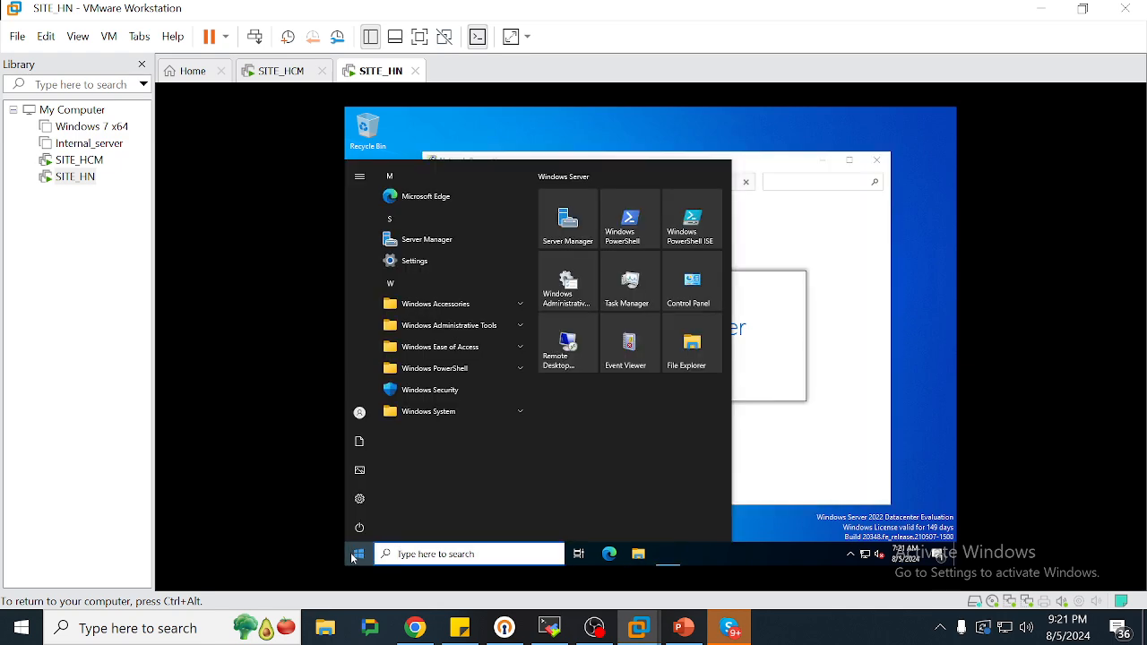
text(n)
key(BackSpace)
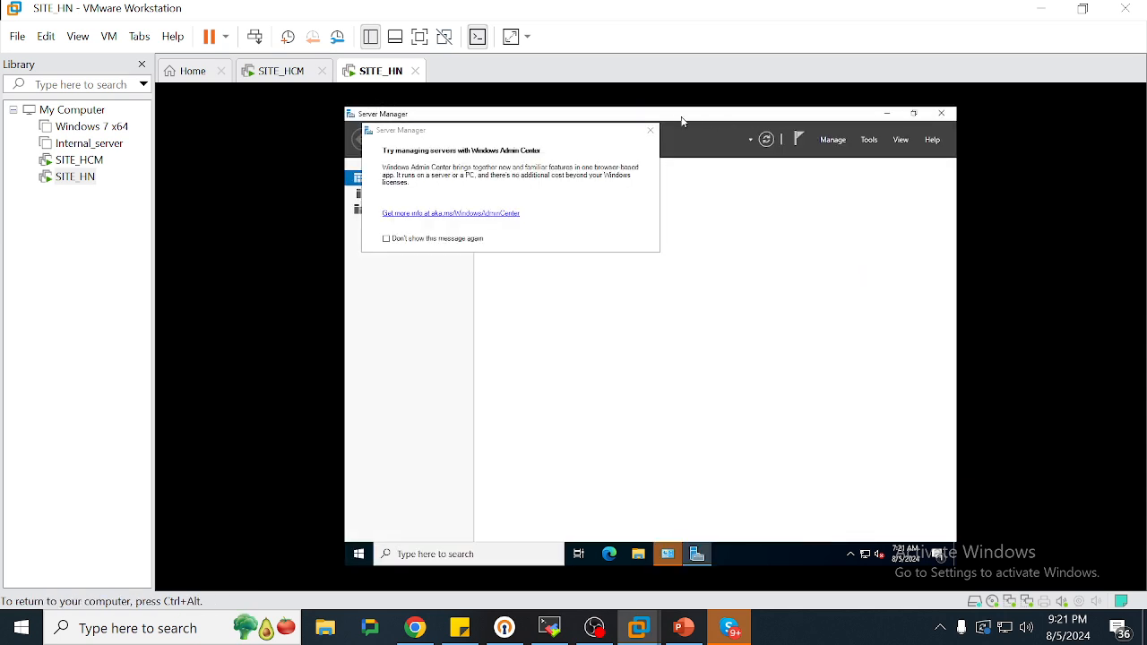
Review SITE_HN's Ethernet0 IPv4 settings against the VPN diagram, closing without changes
click(651, 131)
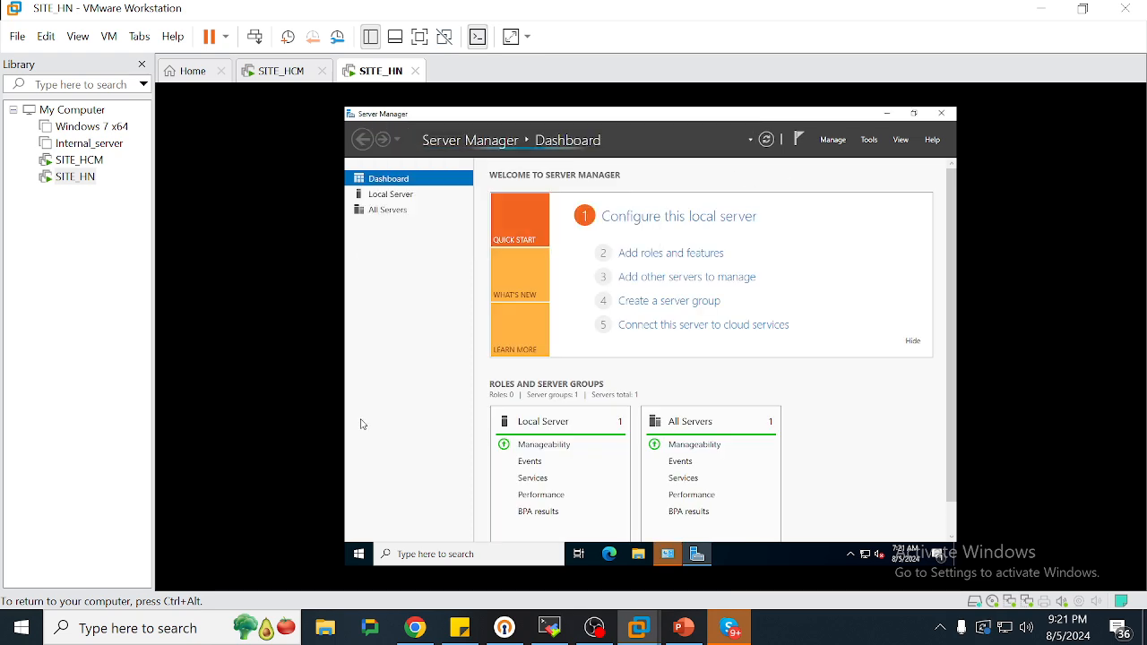
click(667, 555)
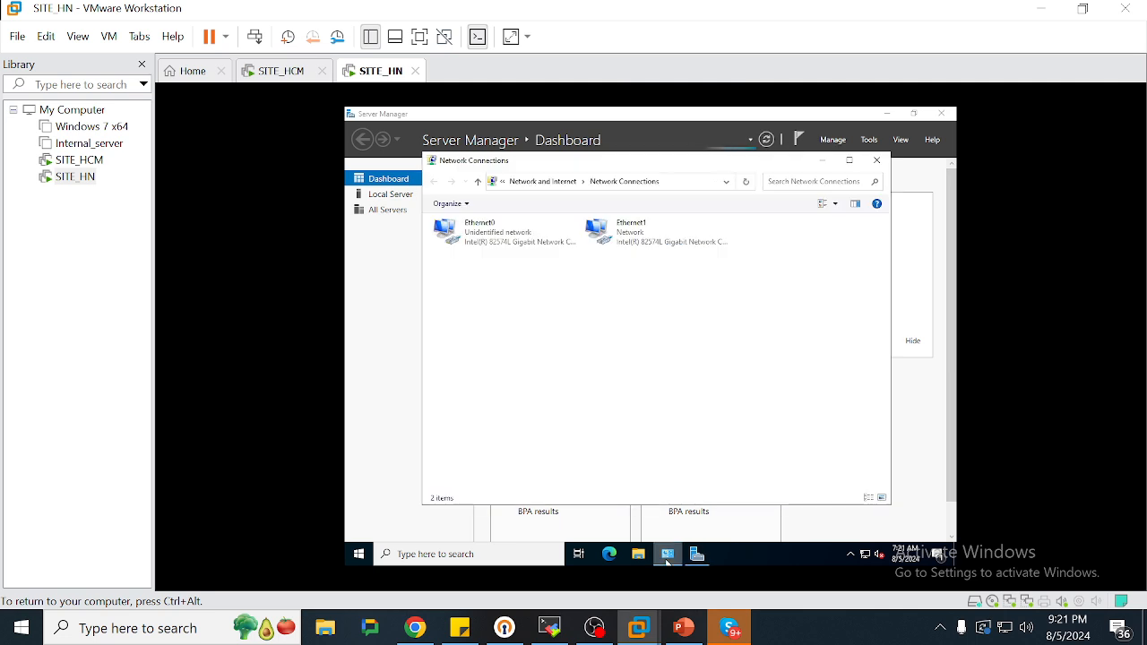
click(506, 247)
right_click(507, 247)
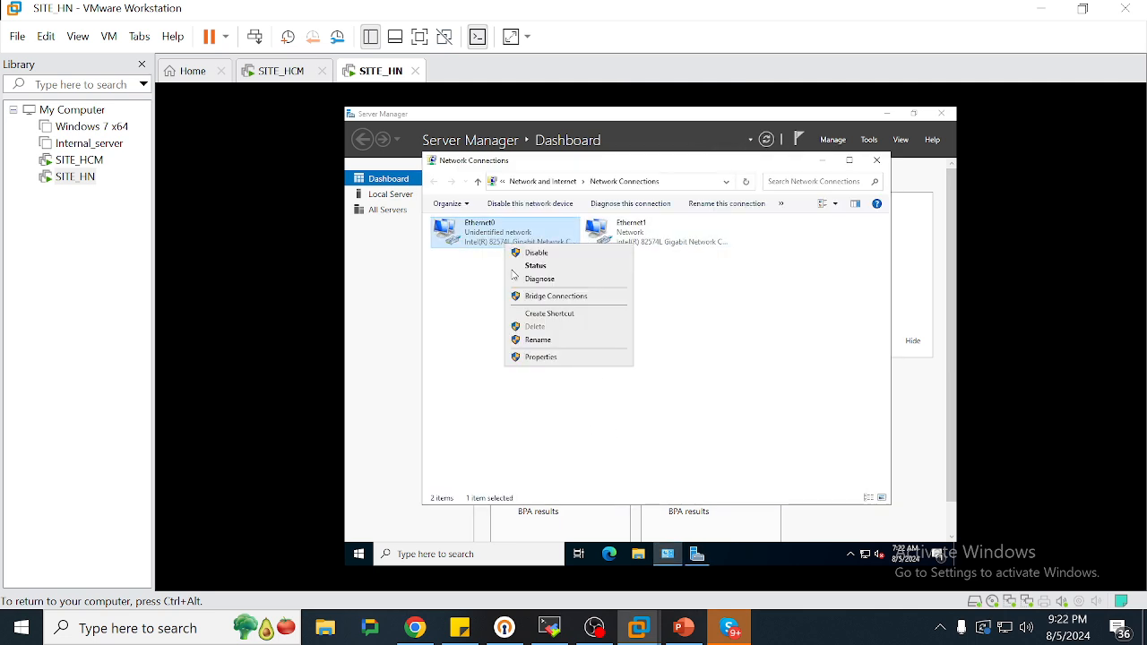
click(528, 358)
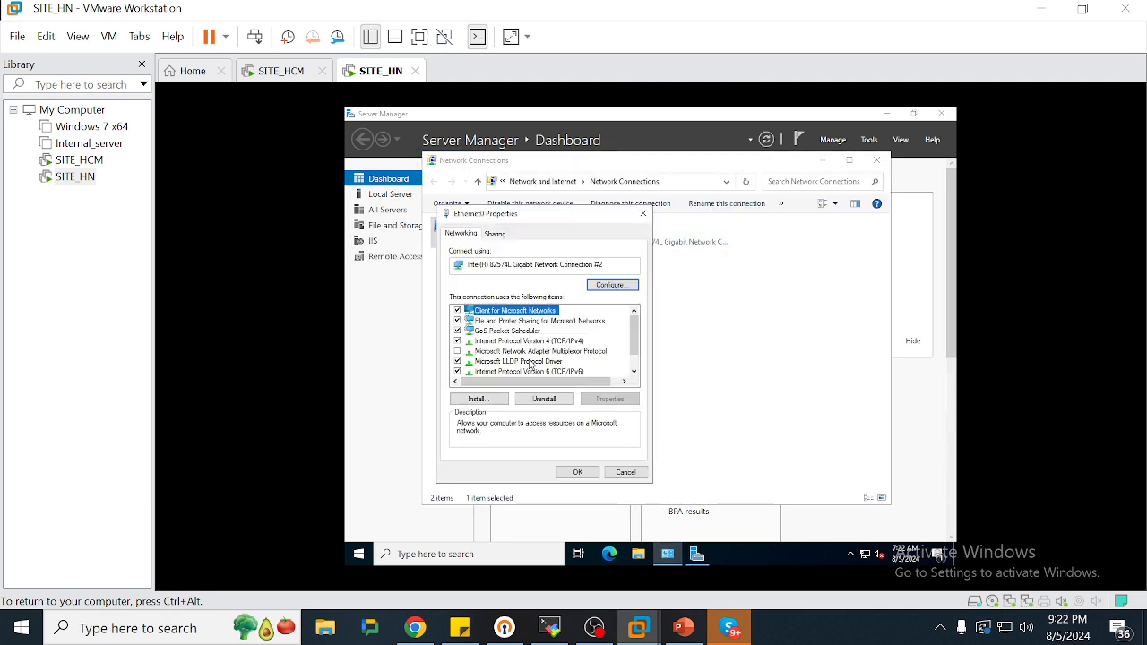
double_click(537, 341)
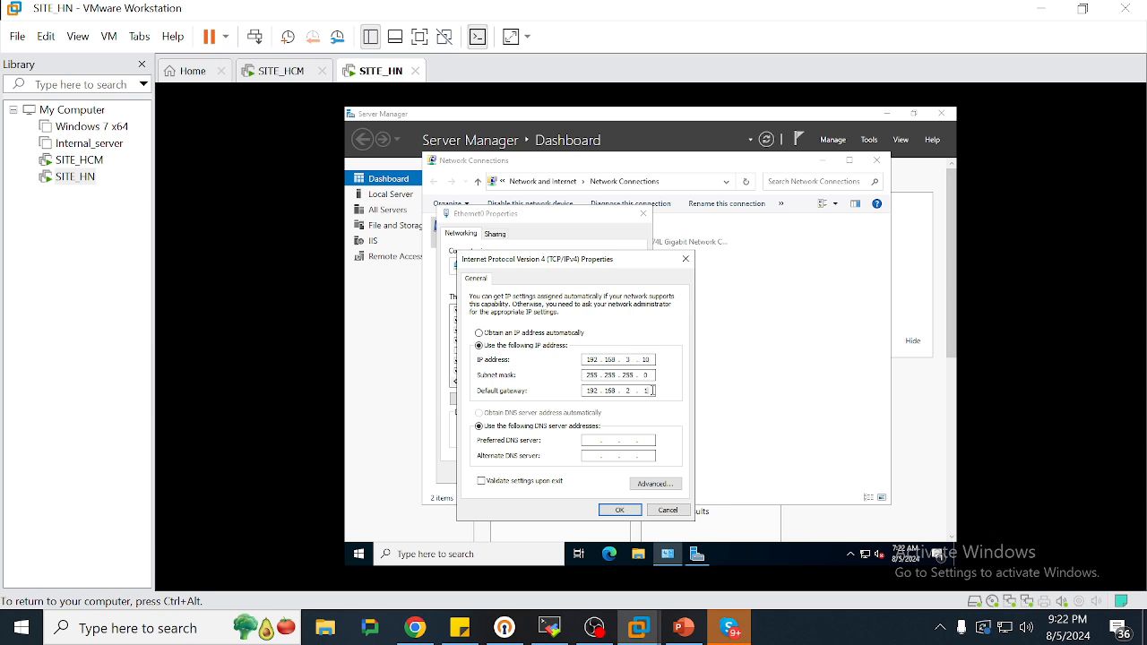
key(alt+Tab)
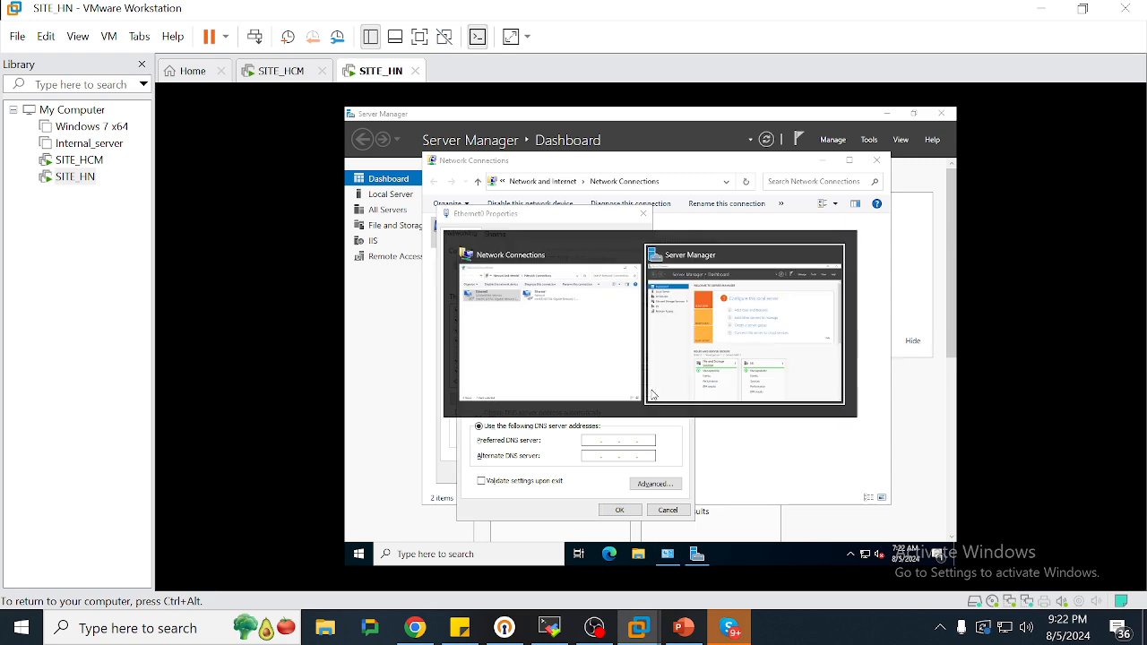
click(684, 627)
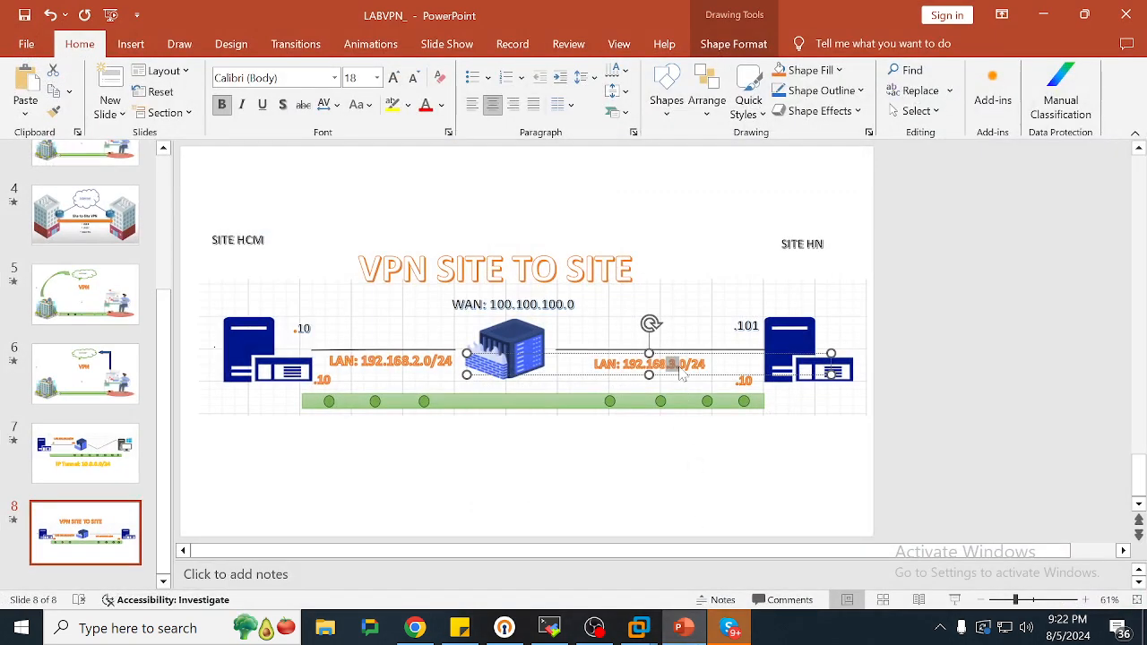
click(1047, 14)
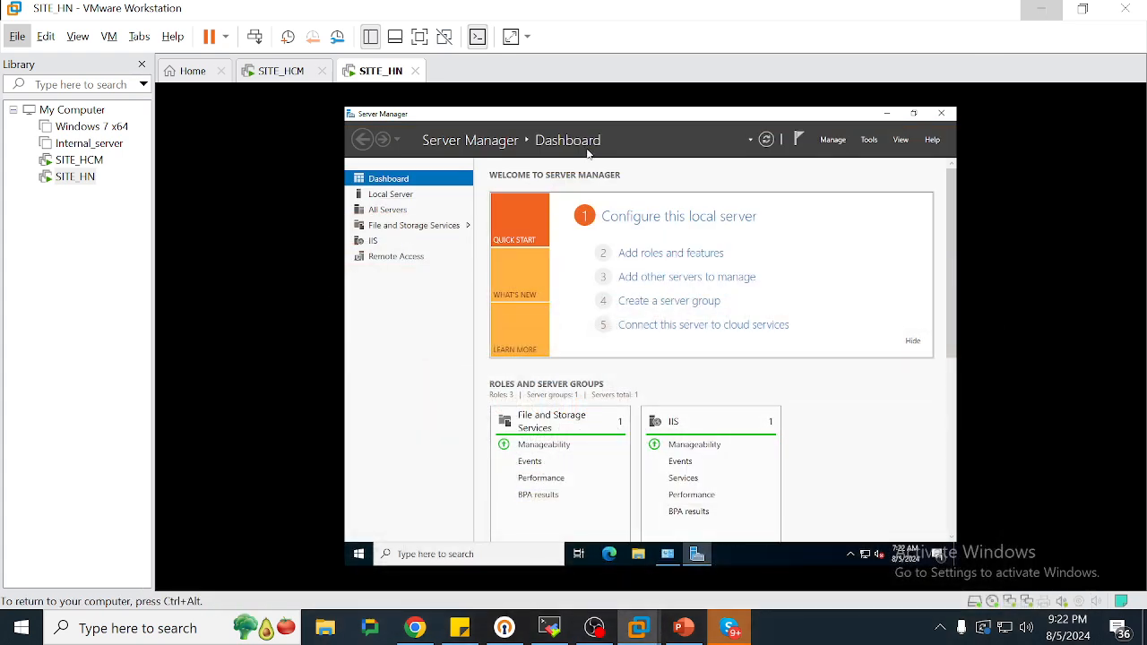
click(668, 553)
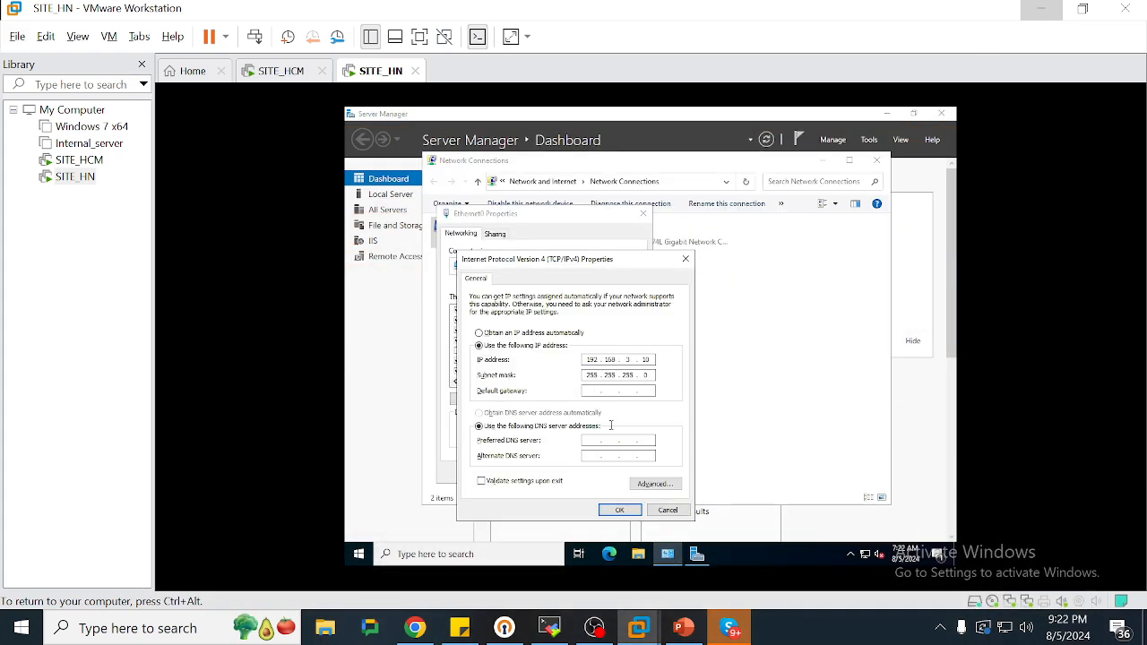
click(616, 507)
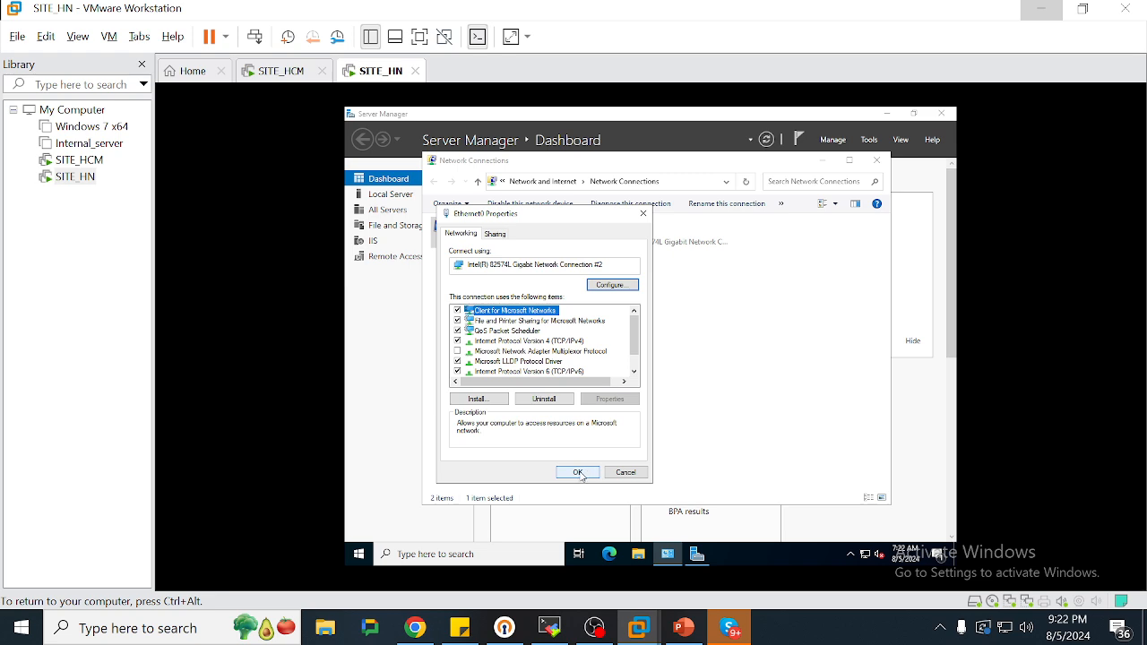
click(583, 472)
Check Ethernet1's IPv4 address 100.100.100.101, then go back to SITE_HCM's ping
right_click(625, 247)
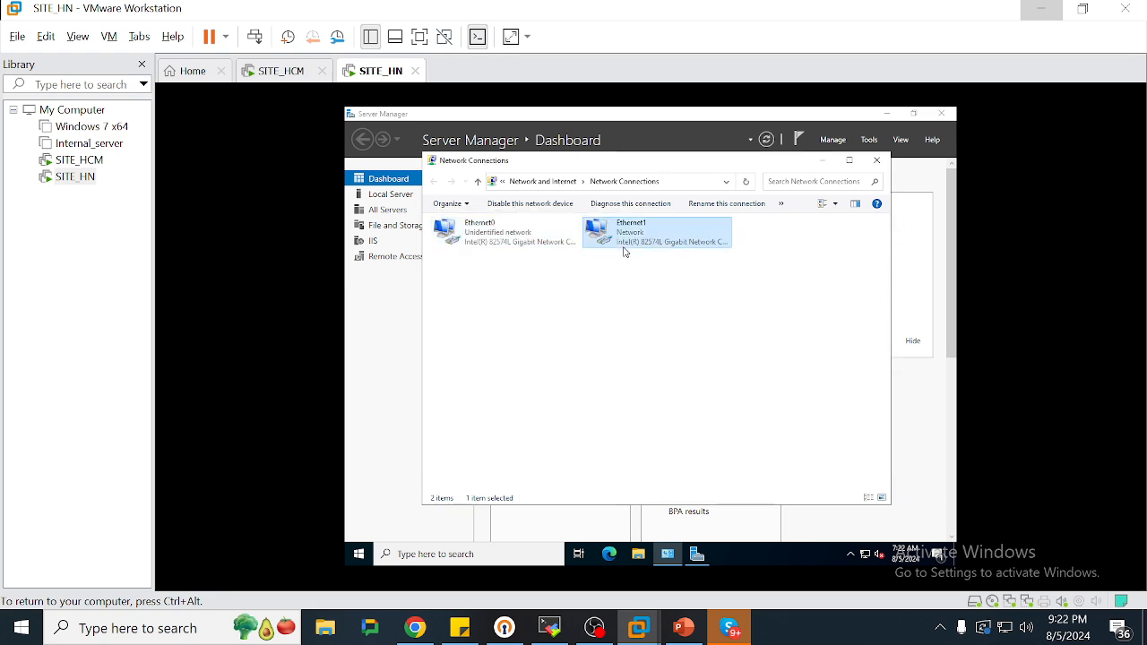
click(657, 360)
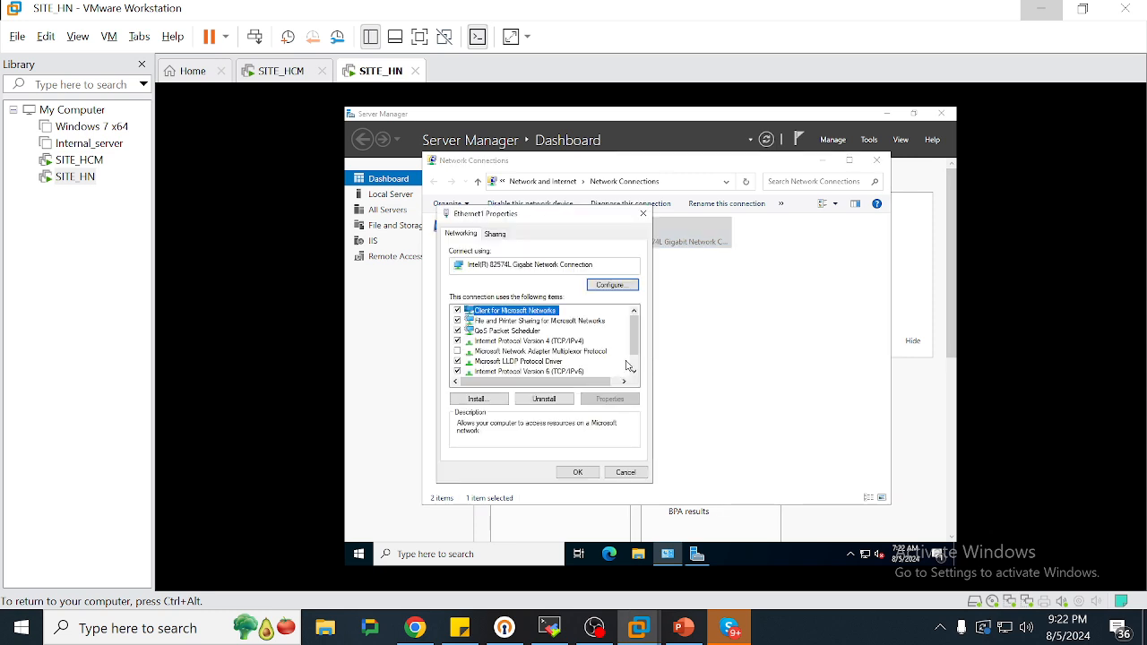
click(576, 342)
double_click(575, 342)
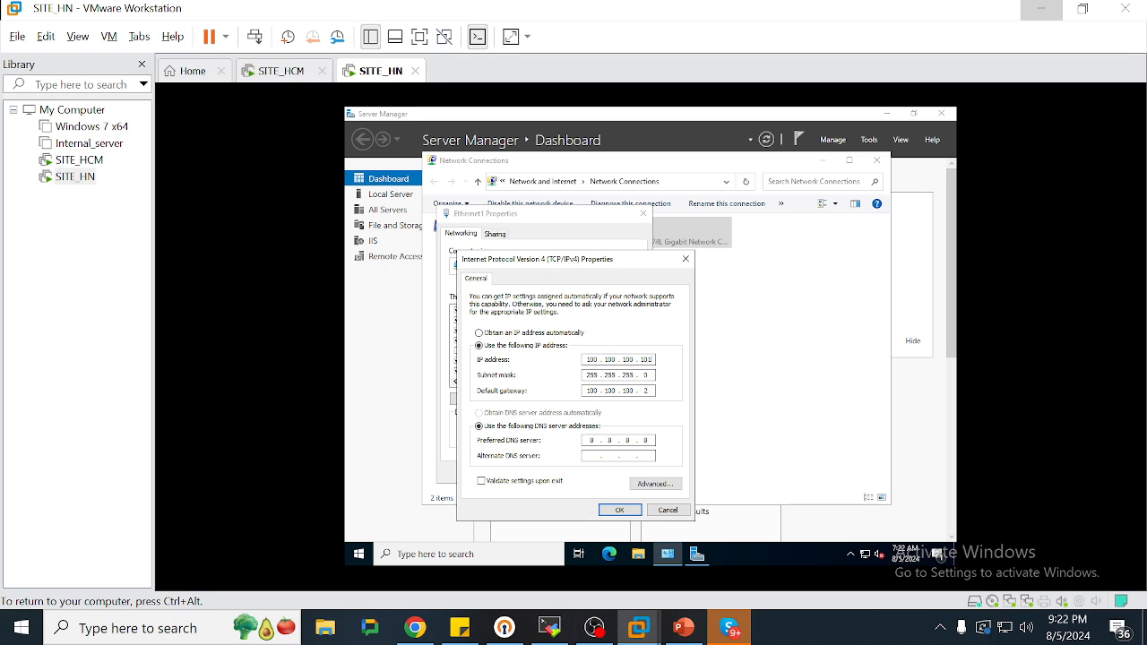
click(619, 509)
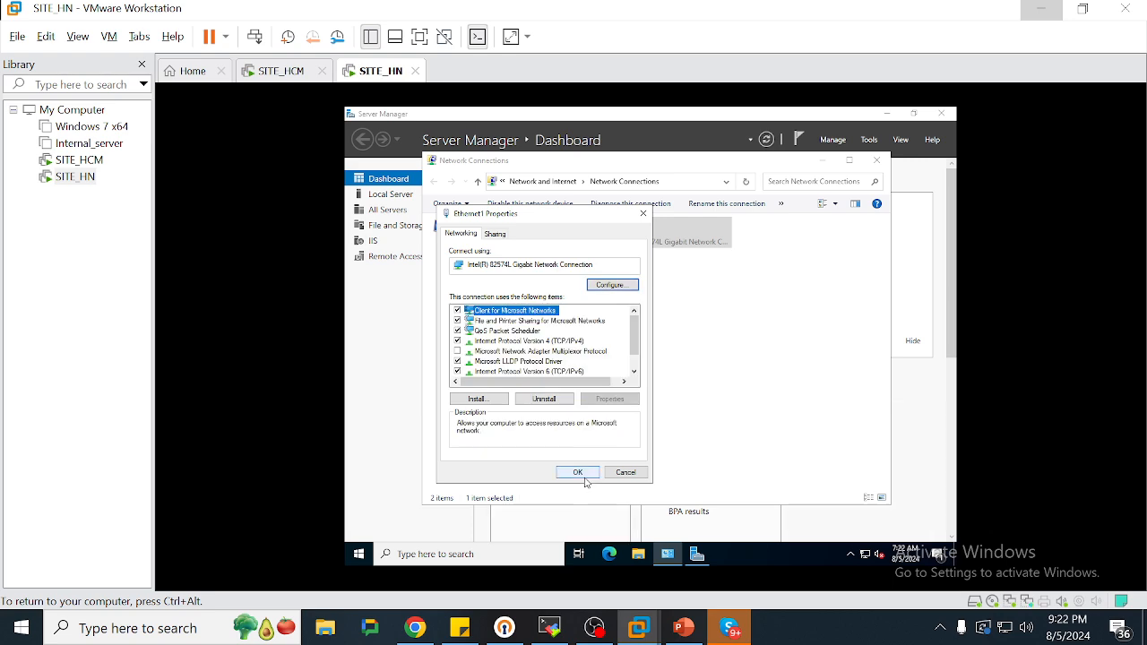
click(578, 472)
click(276, 74)
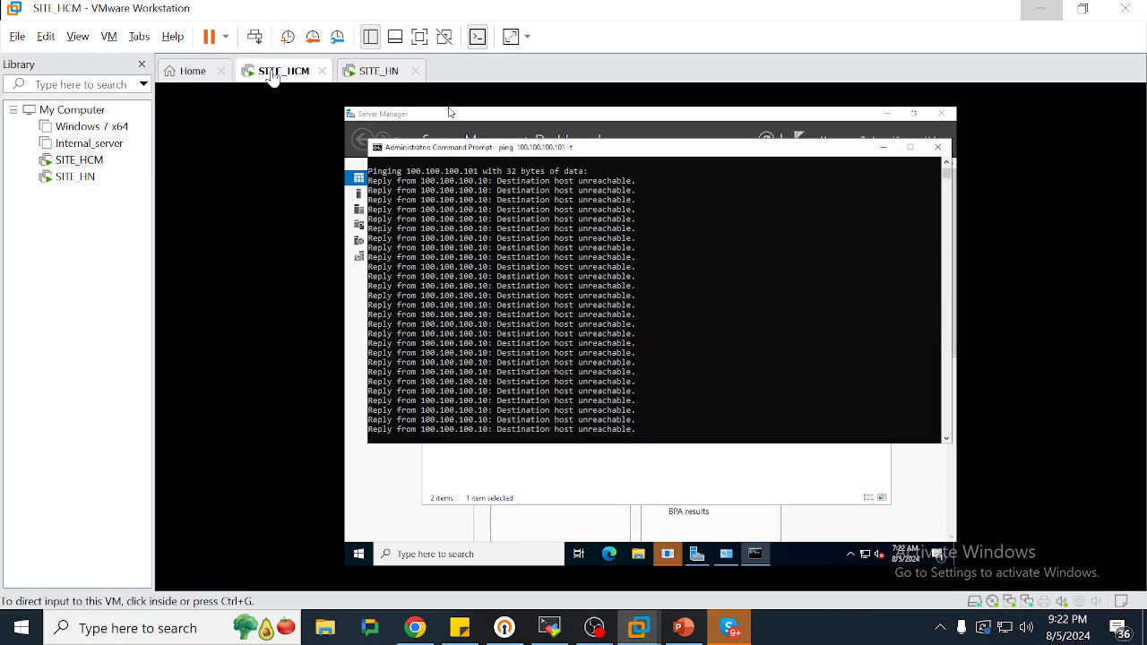
Confirm SITE_HCM's ping is receiving replies
click(651, 327)
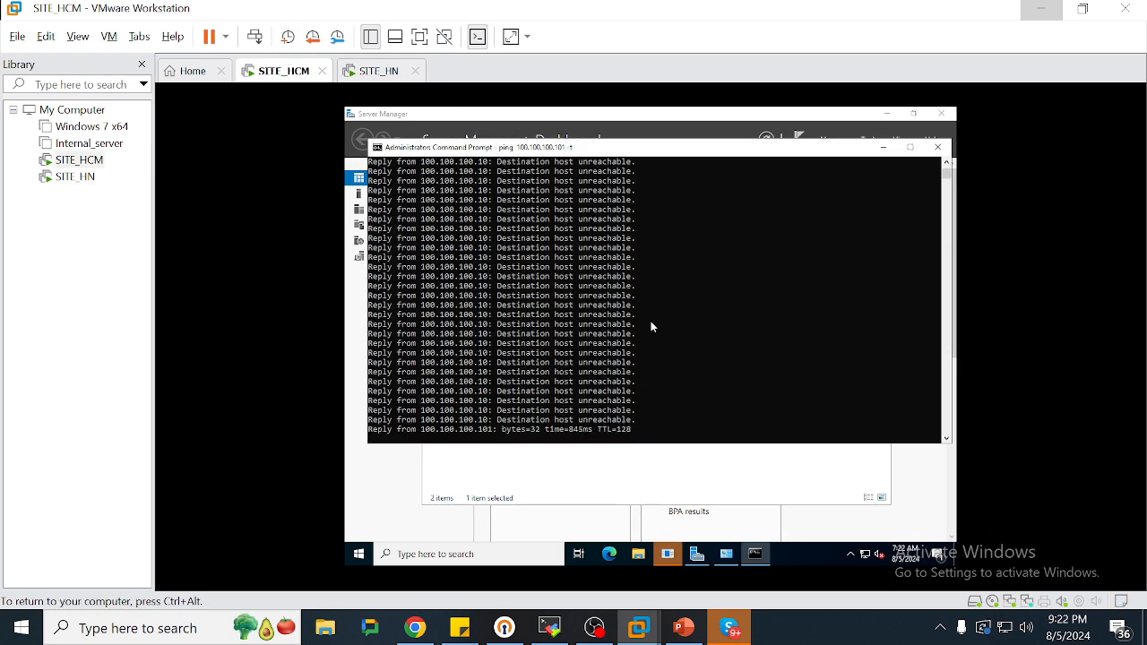
double_click(582, 409)
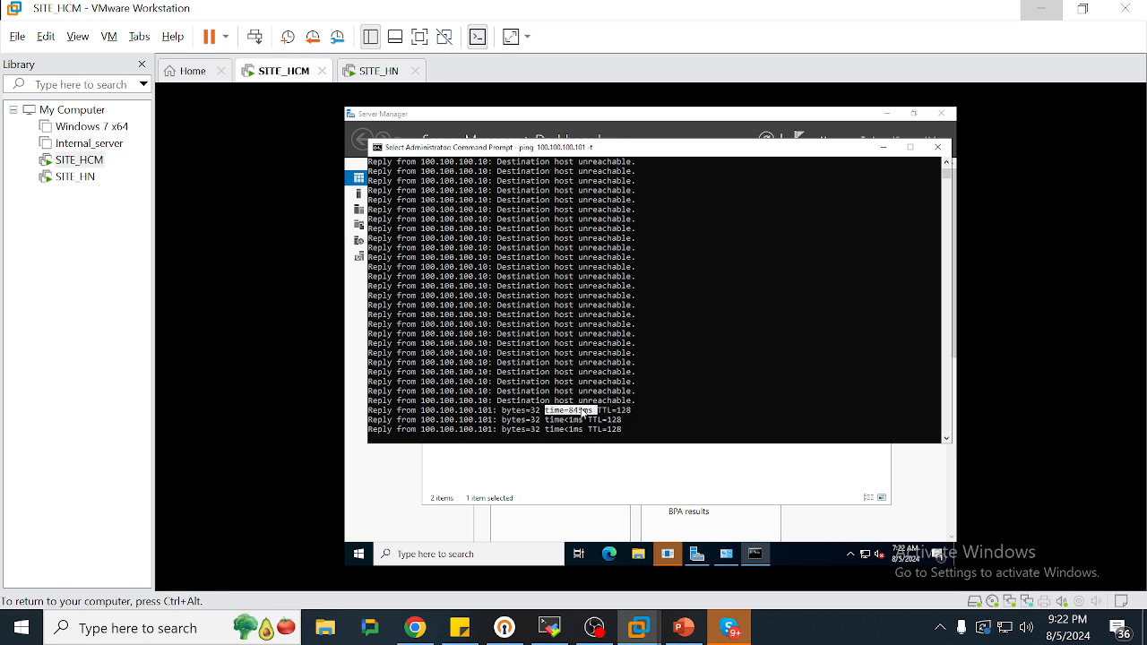
key(ctrl+alt)
From SITE_HN's Command Prompt, ping 100.100.100.10 and get replies
click(380, 72)
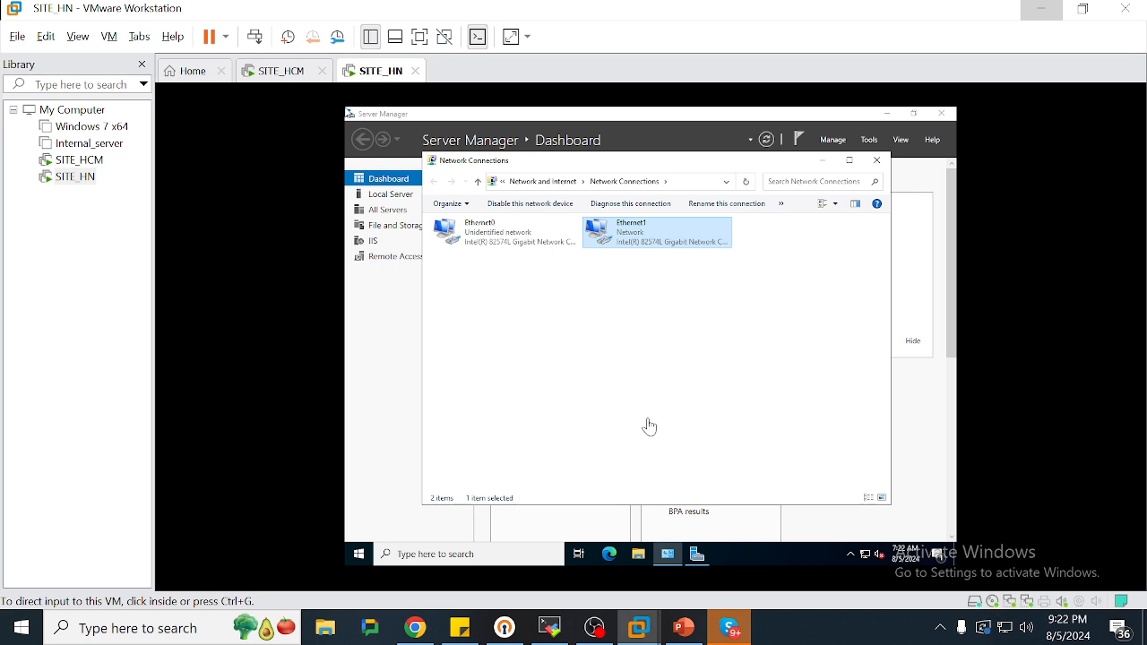
click(363, 556)
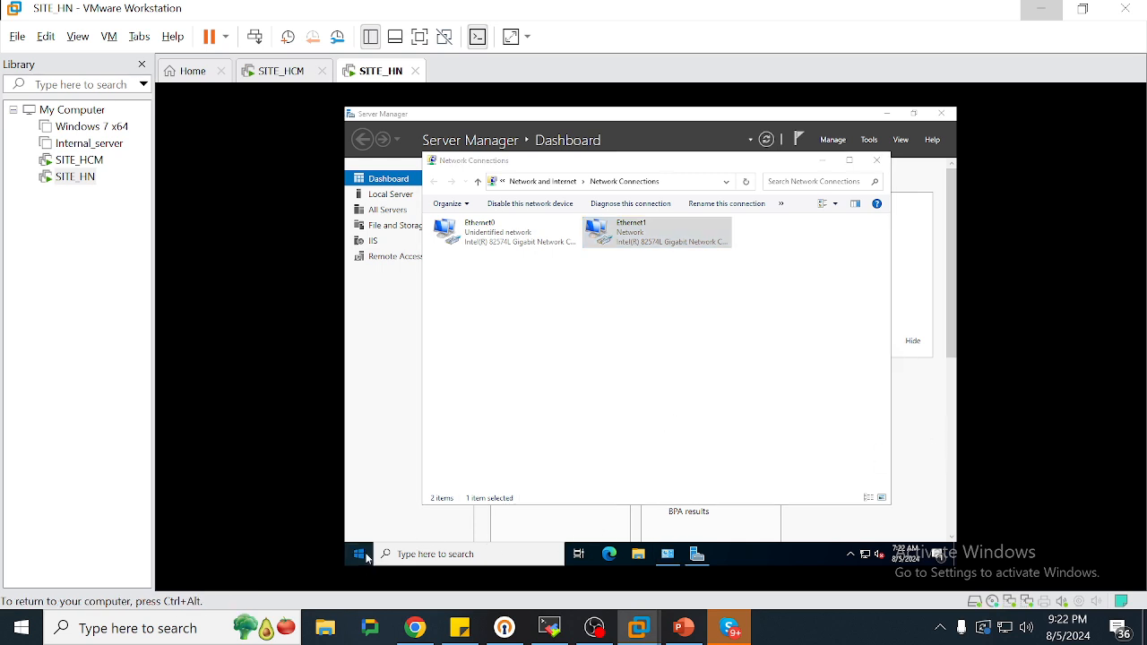
text(cmd)
key(Return)
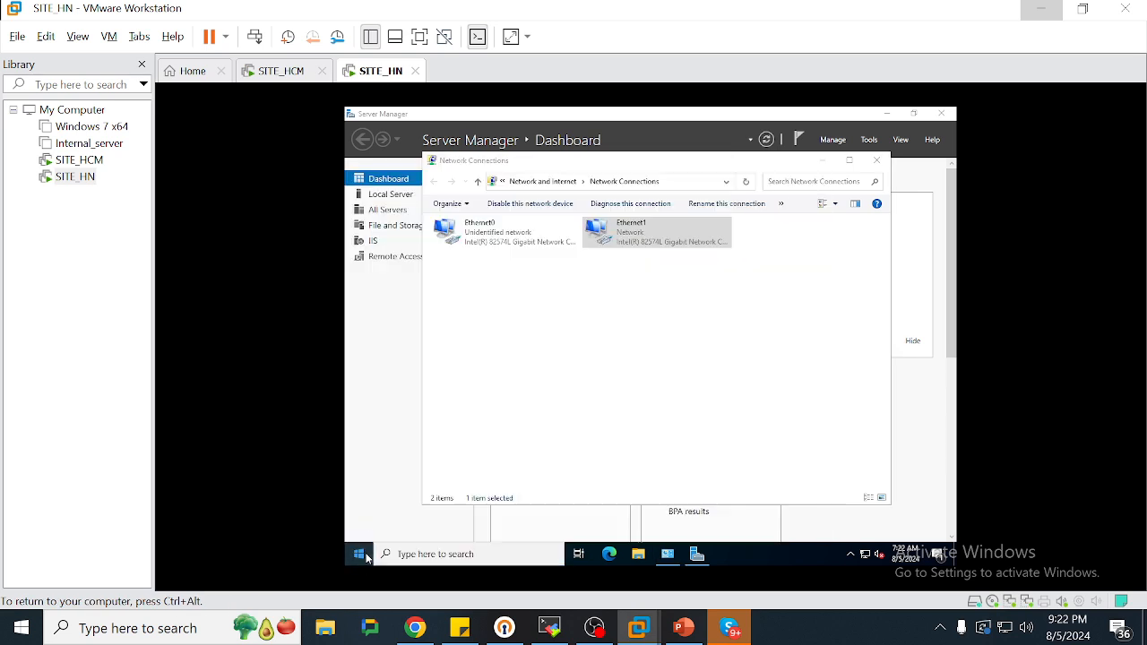
text(p)
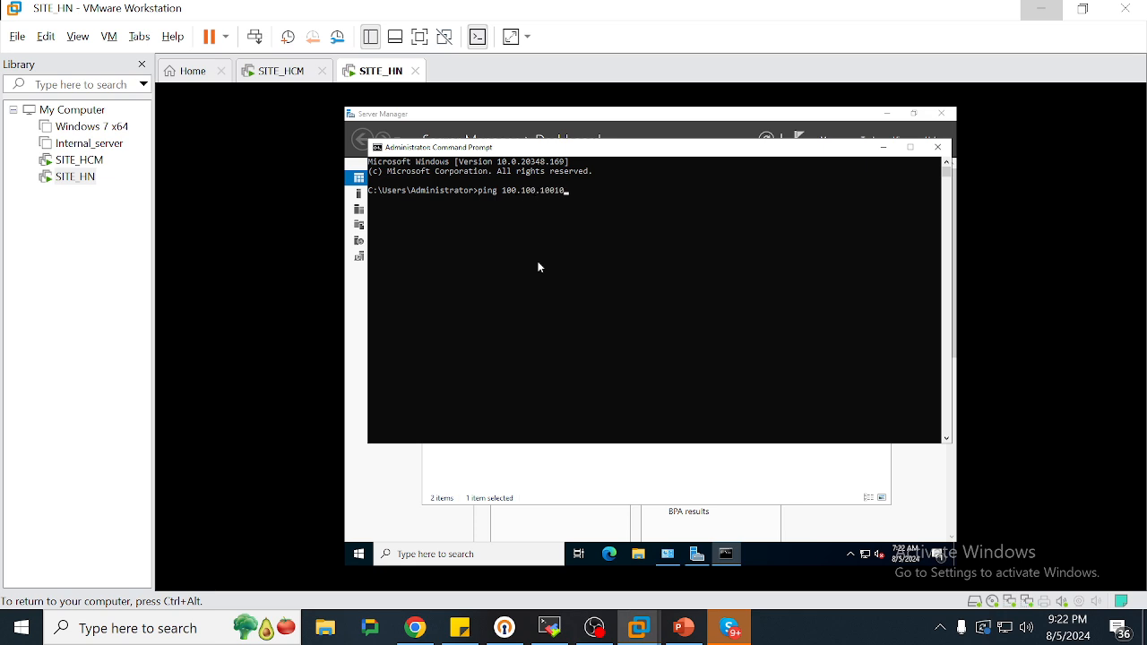
text(ing 100.100.100.10)
key(Return)
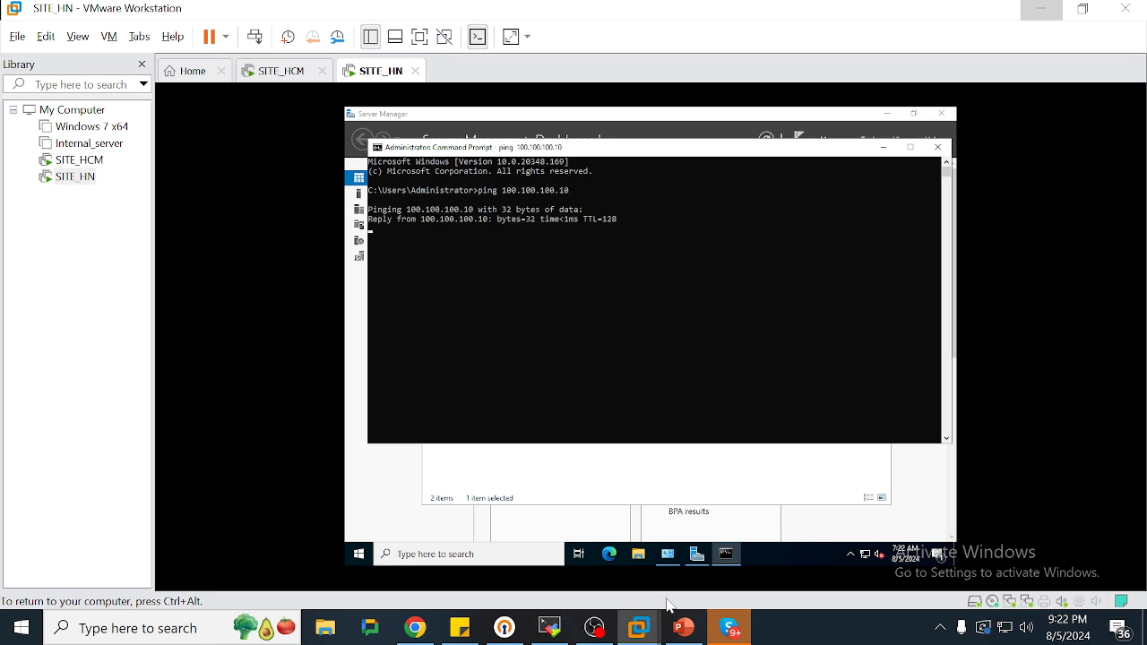
click(459, 627)
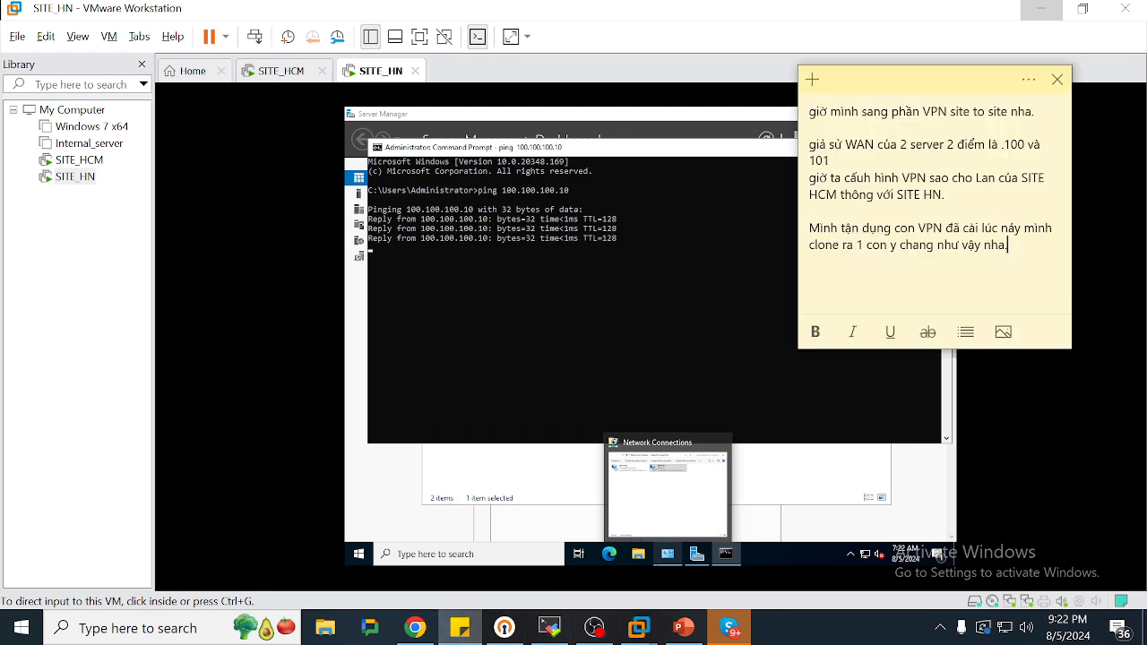
Add the note line '2 IP WAN thông nhau rồi nhé giờ mình vô cấu hình VPN SITE TO SITE' and dismiss the VMware Tools reminder
key(Return)
key(Return)
text(2)
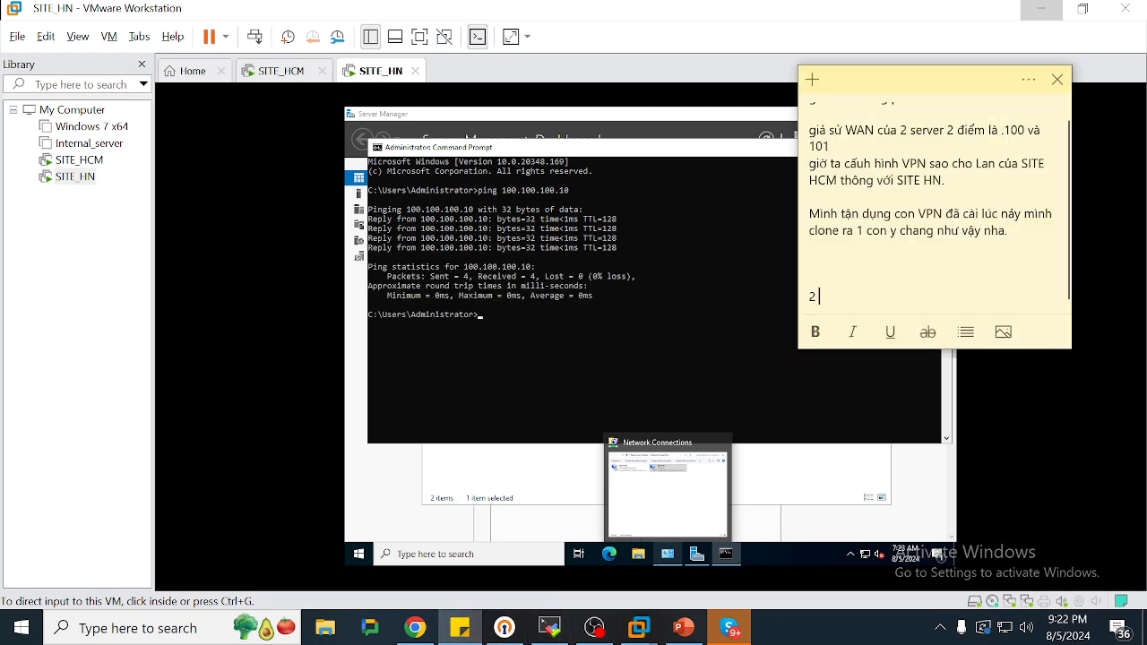
key(Return)
key(Return)
key(Return)
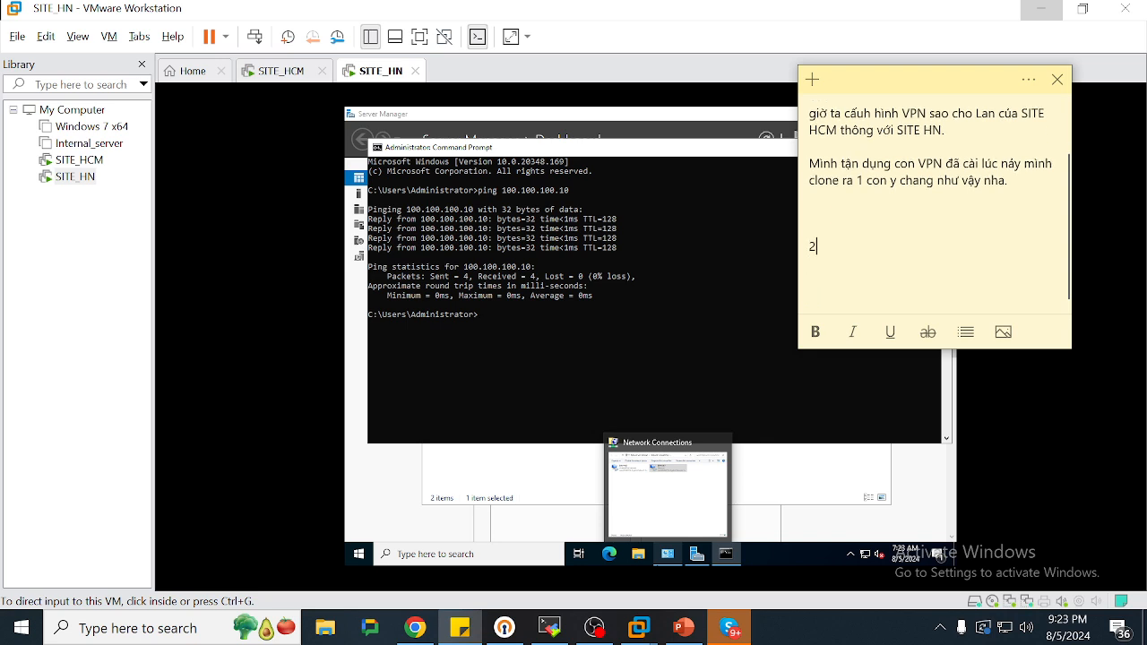
text(IP WAN thông nhau rồi nehs)
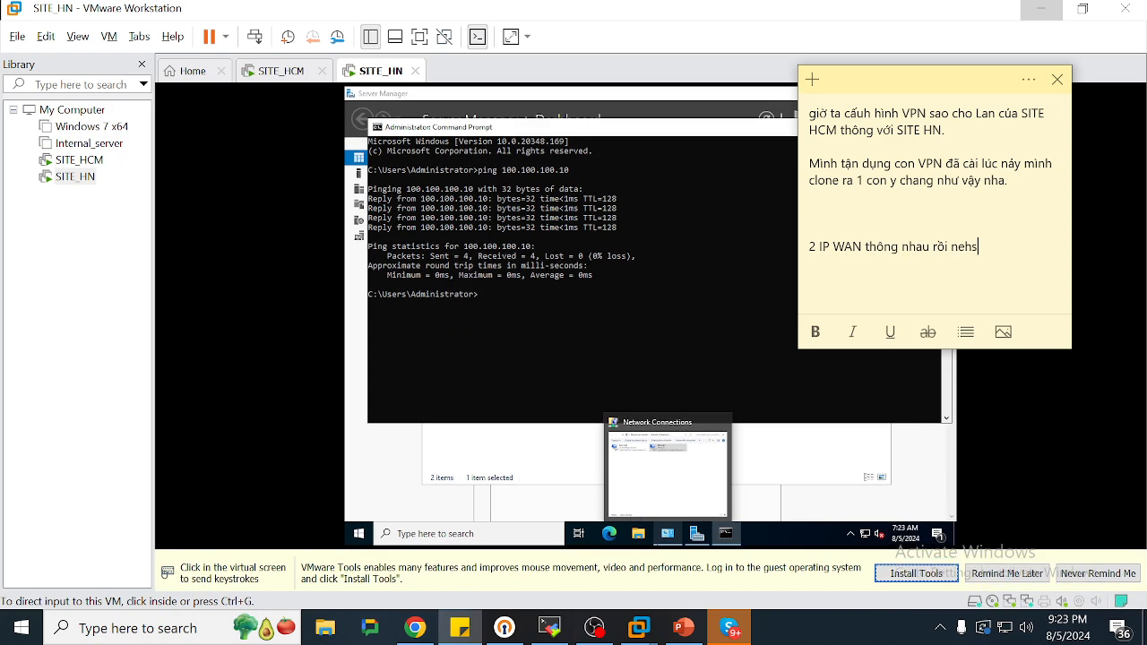
key(BackSpace)
key(BackSpace)
key(BackSpace)
text(he )
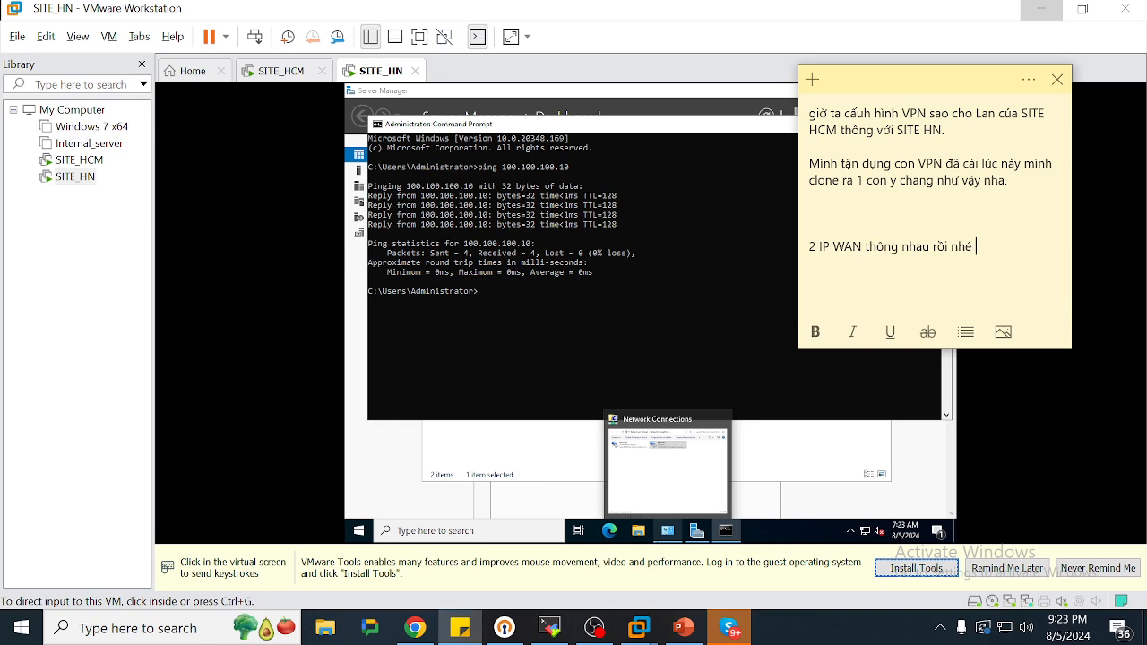
text(giờ mình vô cấu hình )
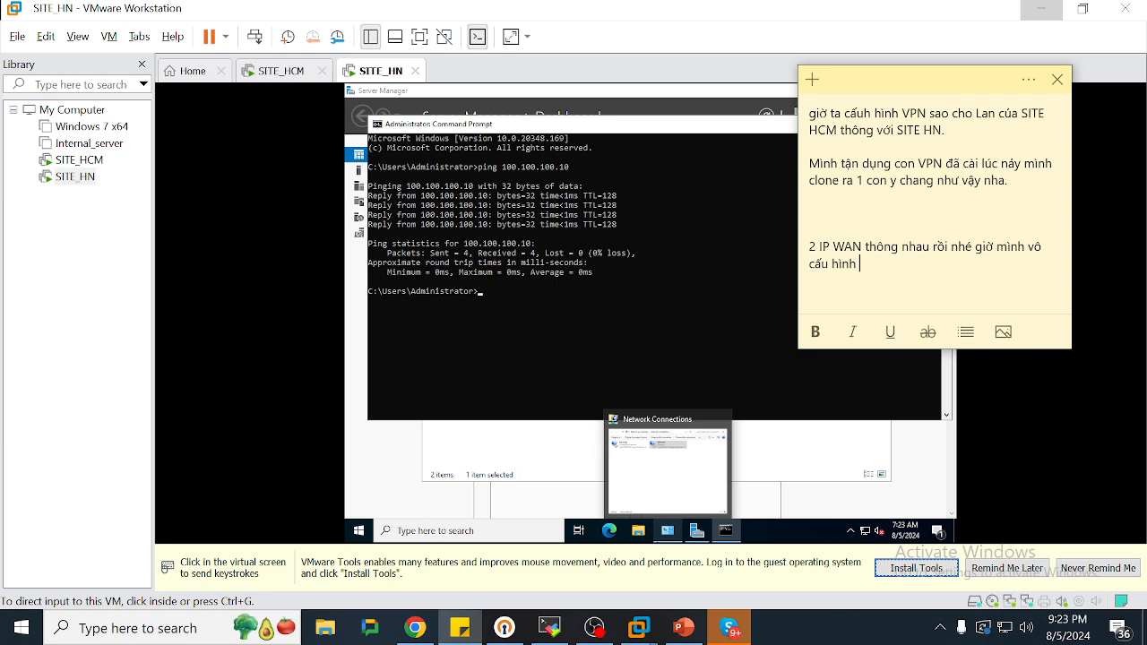
text(VPN SITE TO SITE)
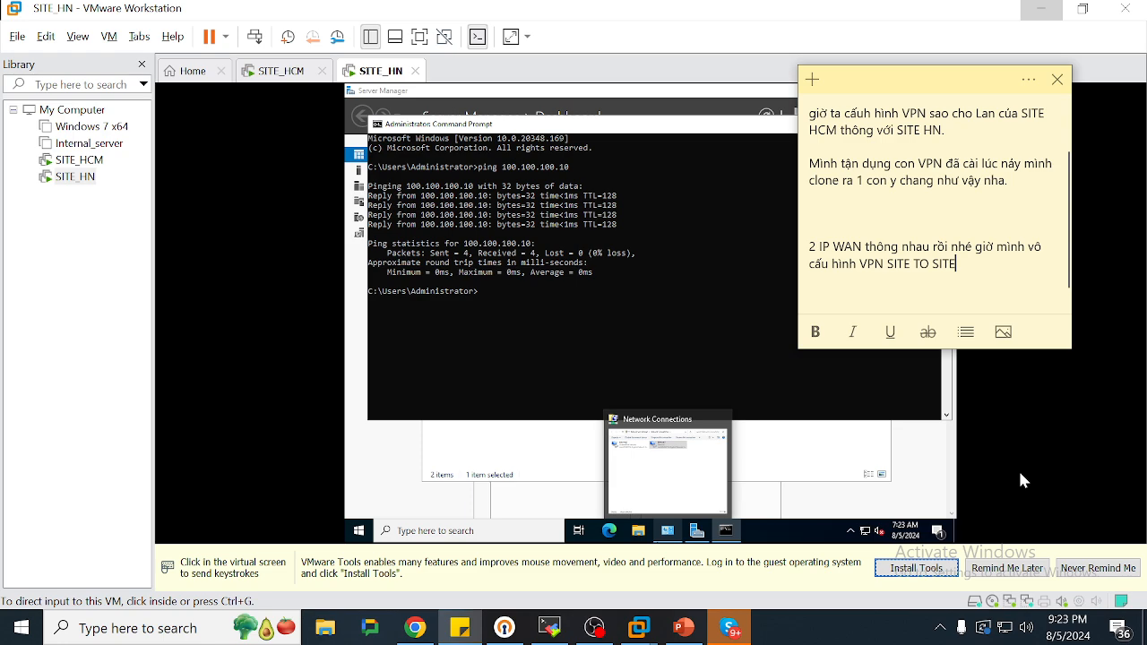
click(1007, 567)
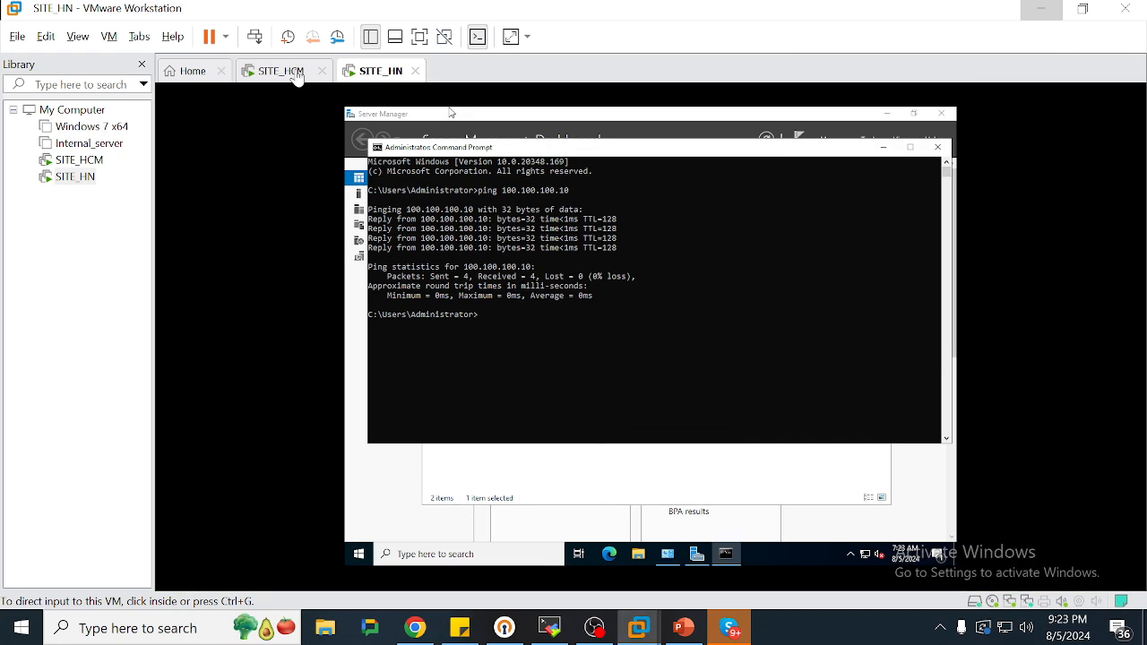
Stop the continuous ping on SITE_HCM and minimize its command prompt
click(288, 70)
click(837, 268)
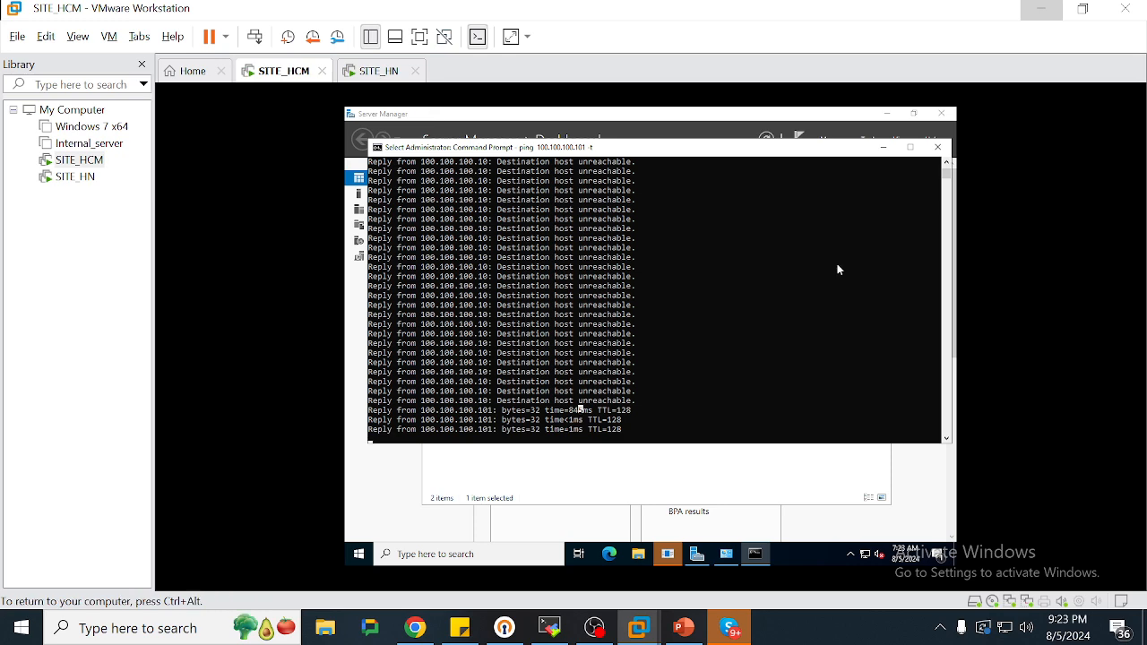
key(ctrl+c)
key(Return)
key(Return)
key(Return)
key(Return)
key(Return)
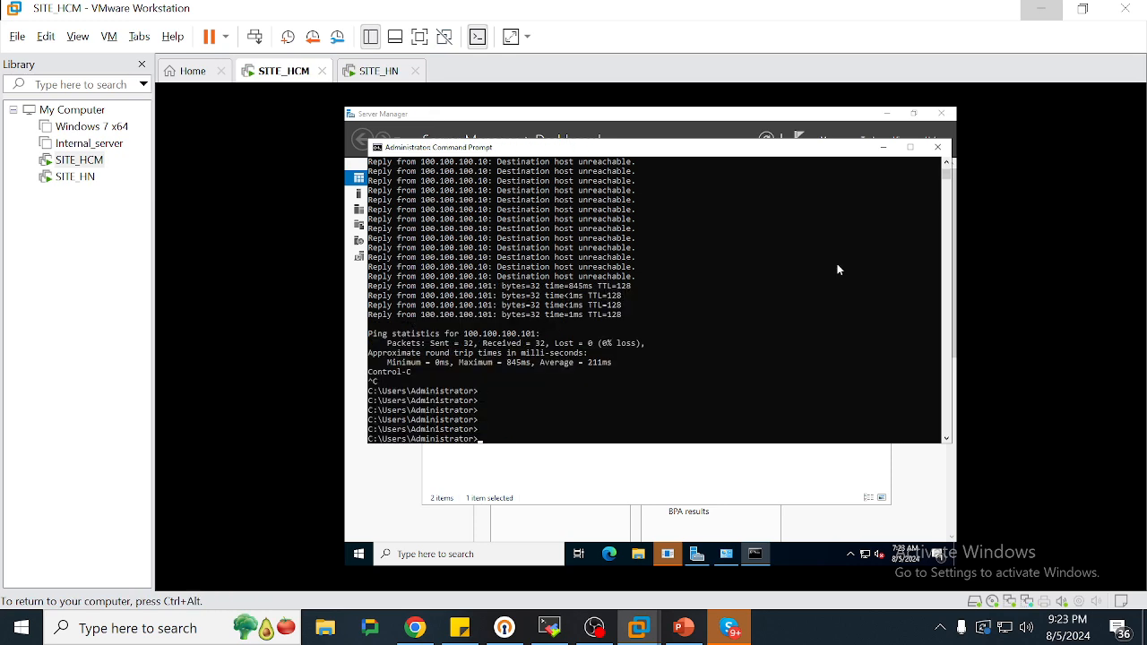
click(882, 147)
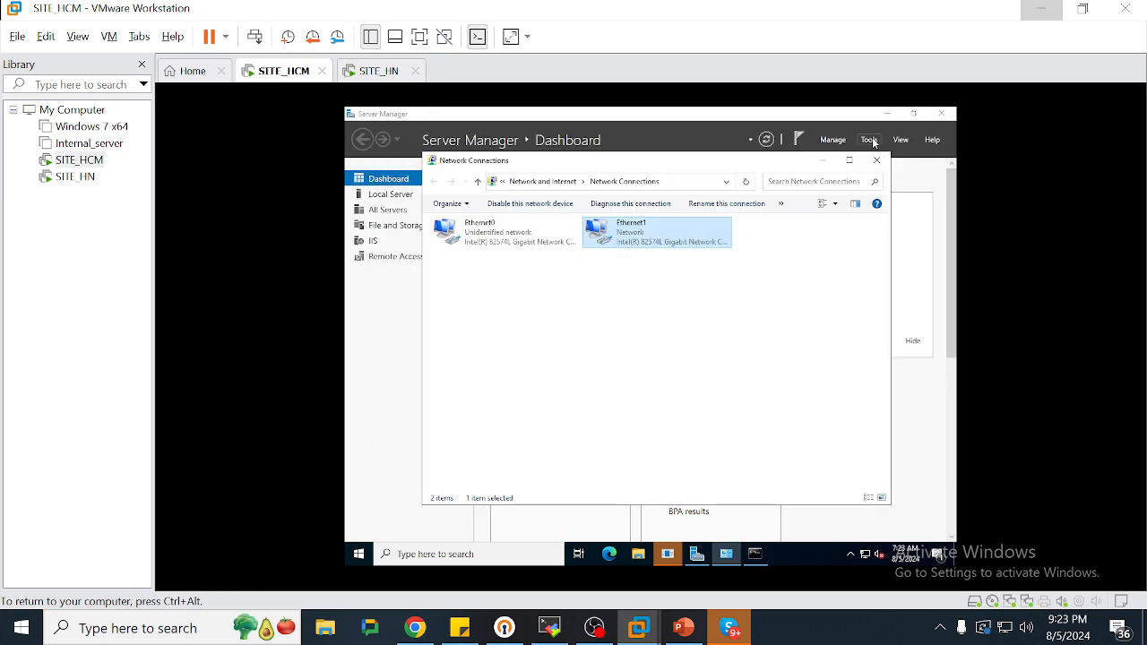
Launch Computer Management on SITE_HCM and expand Local Users and Groups
click(873, 144)
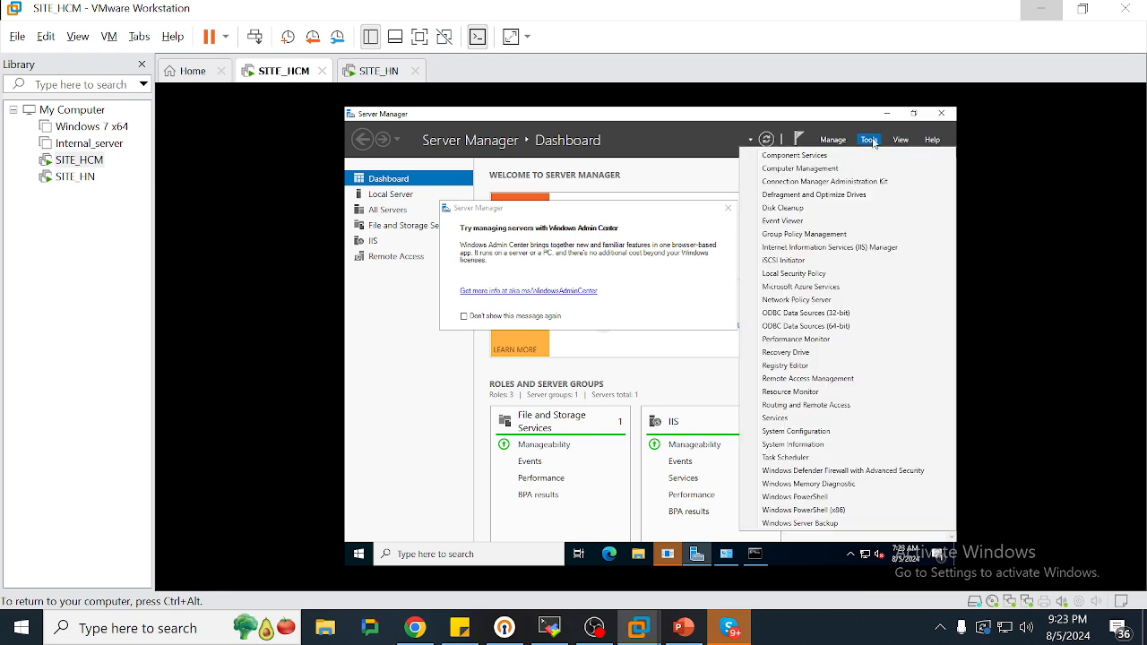
click(727, 210)
click(727, 209)
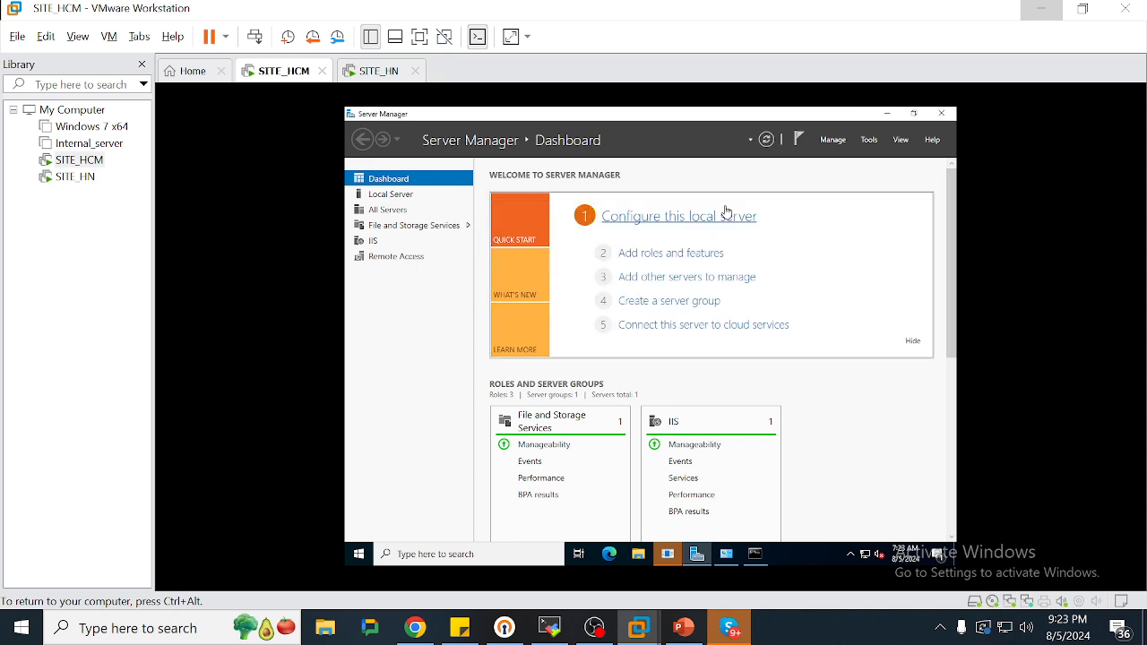
click(865, 141)
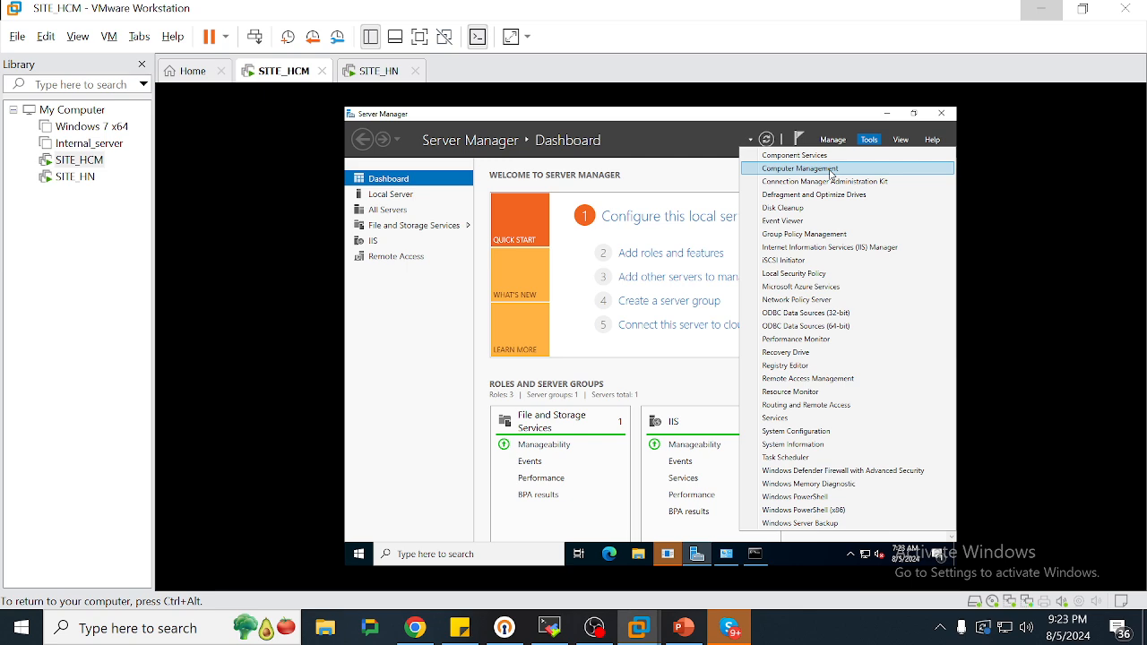
click(831, 171)
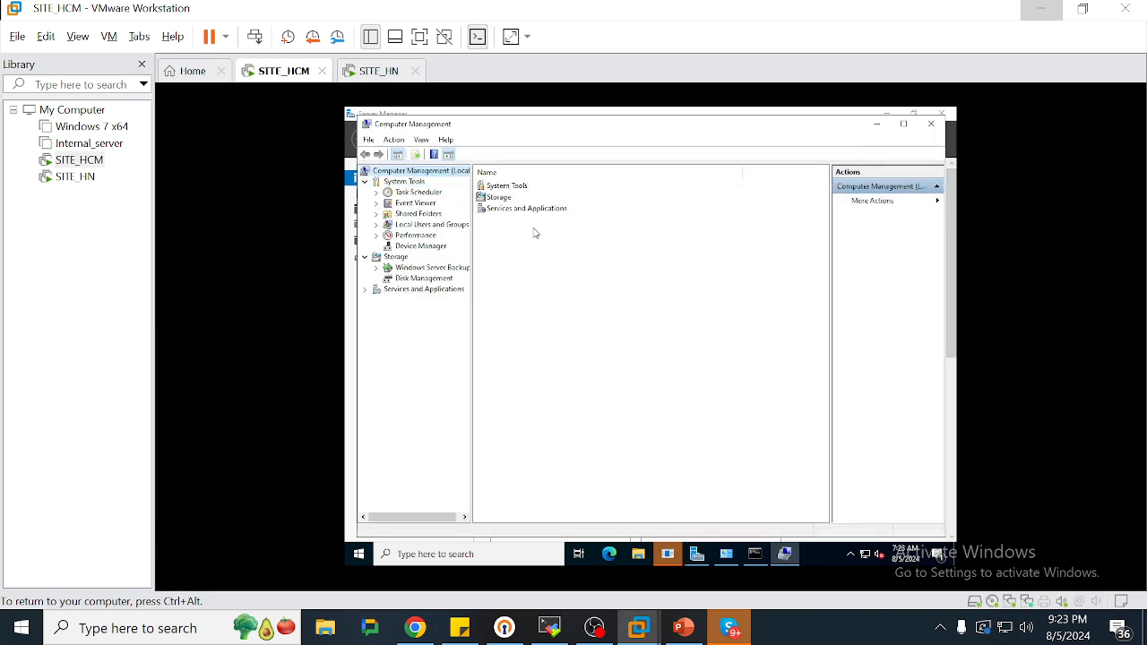
double_click(444, 226)
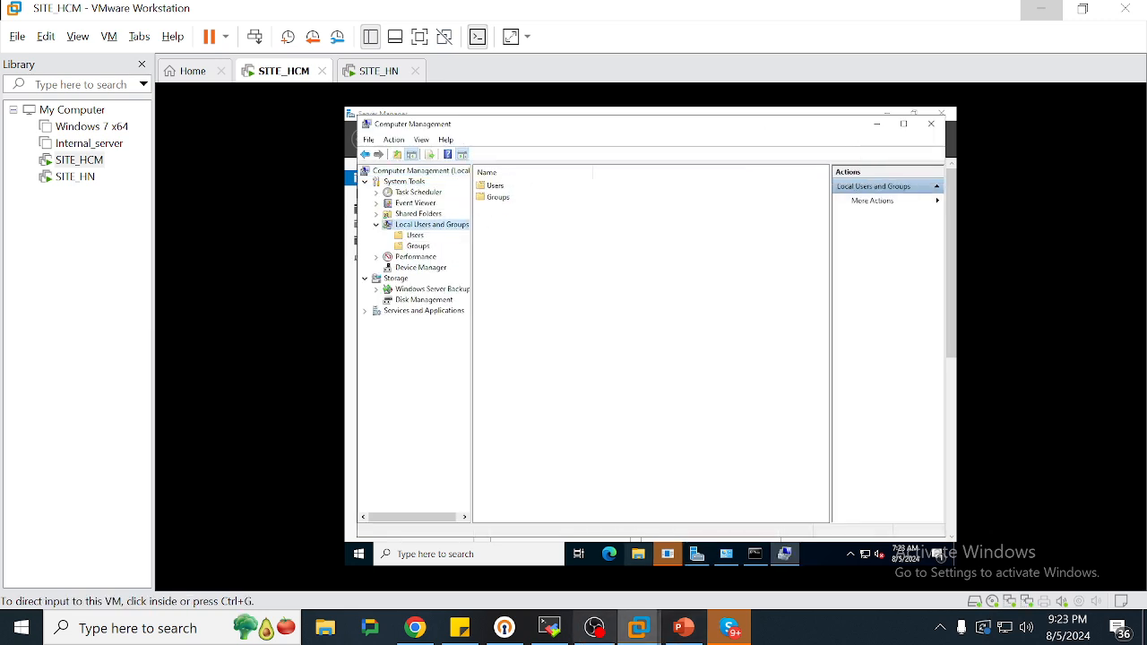
Add the note 'TẠO USER ĐỂ VPN NHÉ', then show SITE_HCM's local user accounts
click(460, 627)
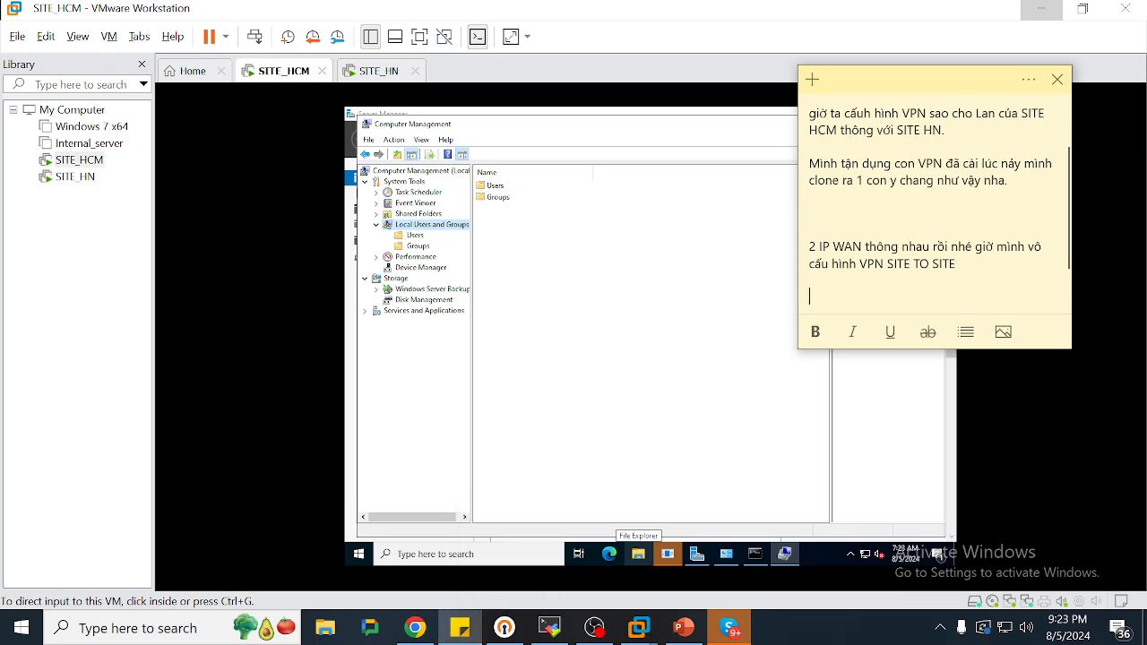
key(Return)
key(Return)
text(TẠO Ú)
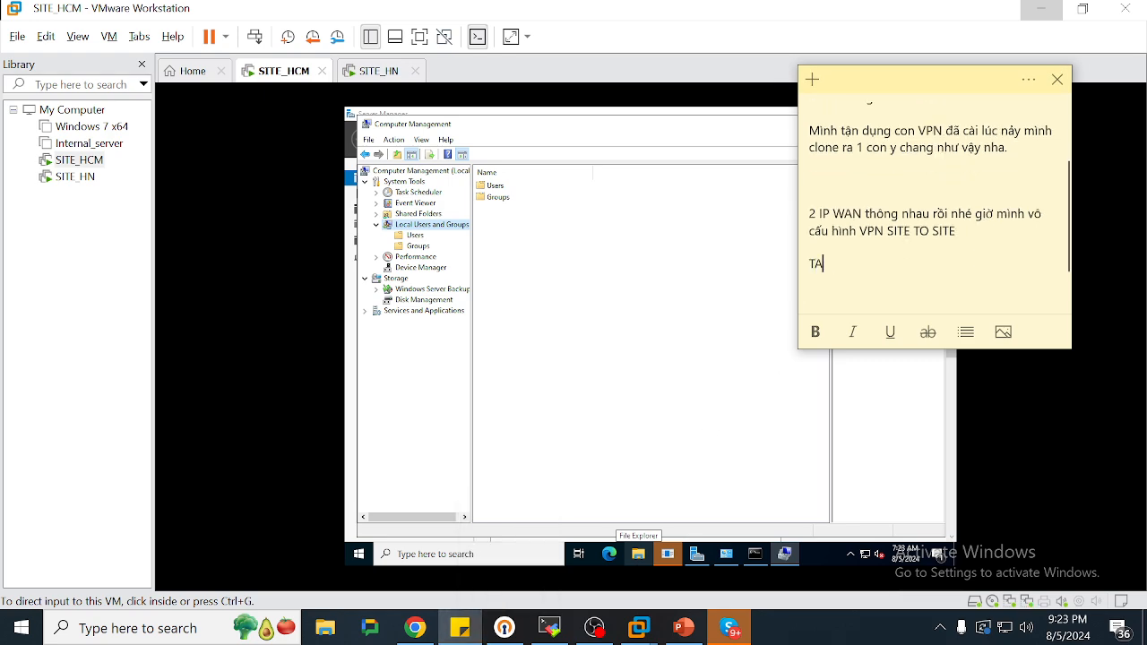
text(R S)
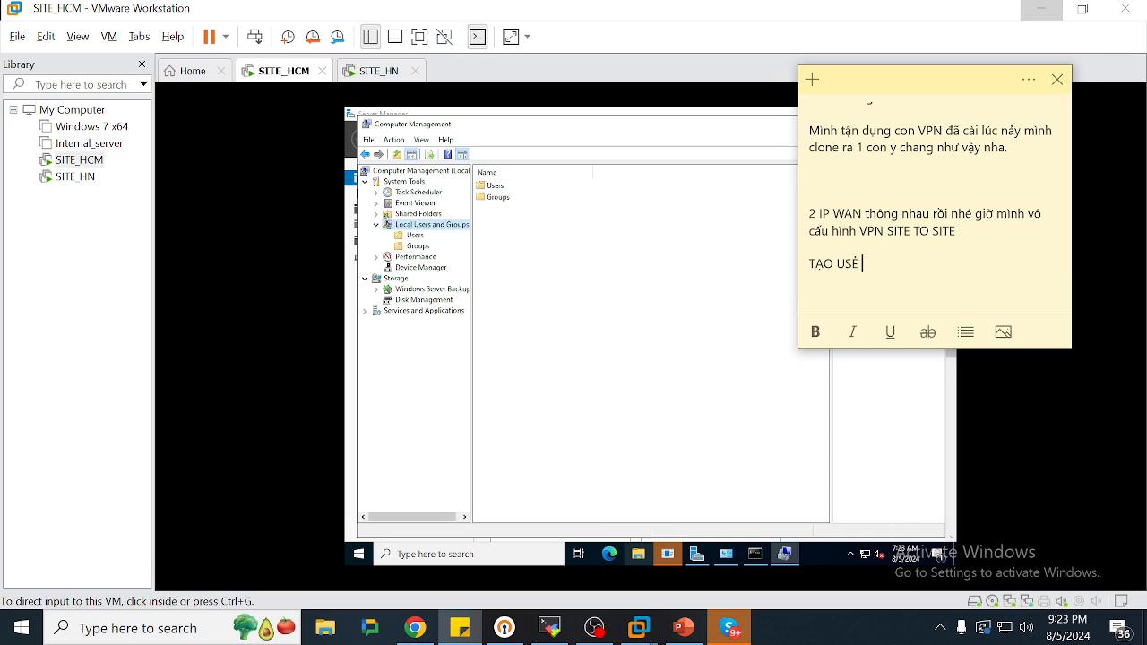
key(shift+Home)
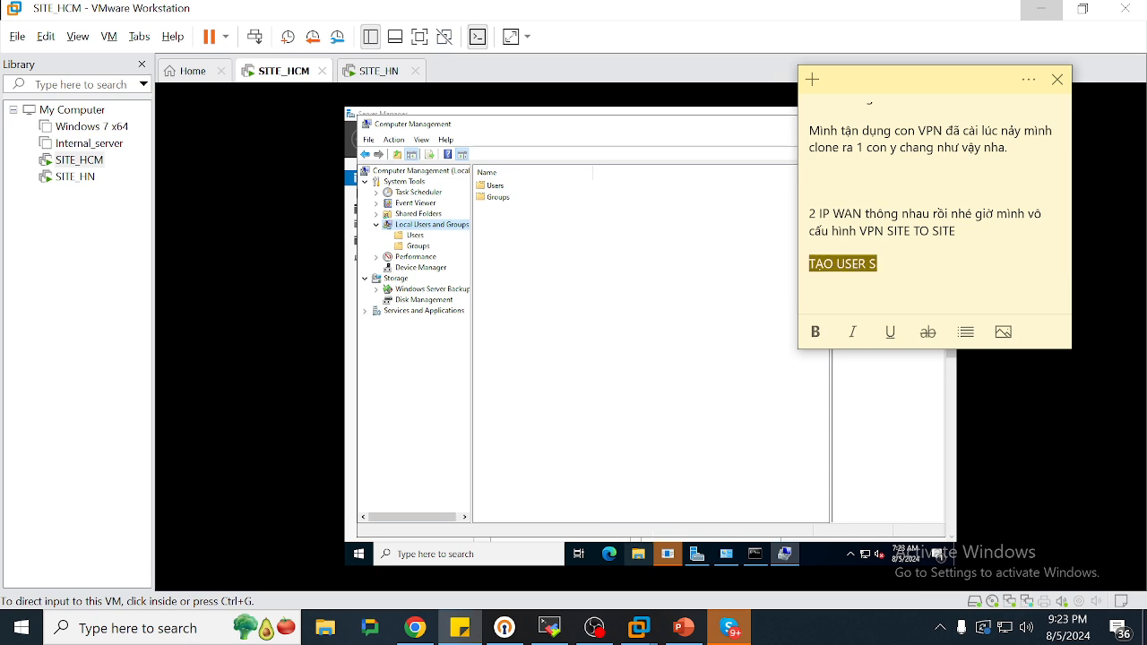
key(End)
key(BackSpace)
text(ĐỂ )
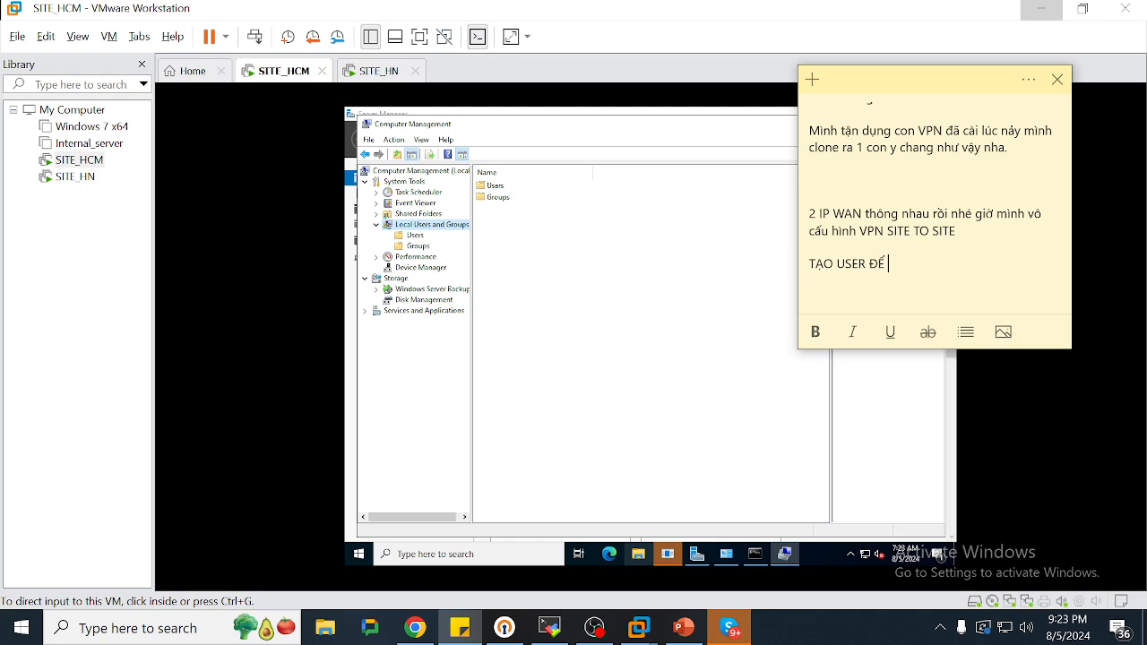
text(VPN NHE)
click(631, 294)
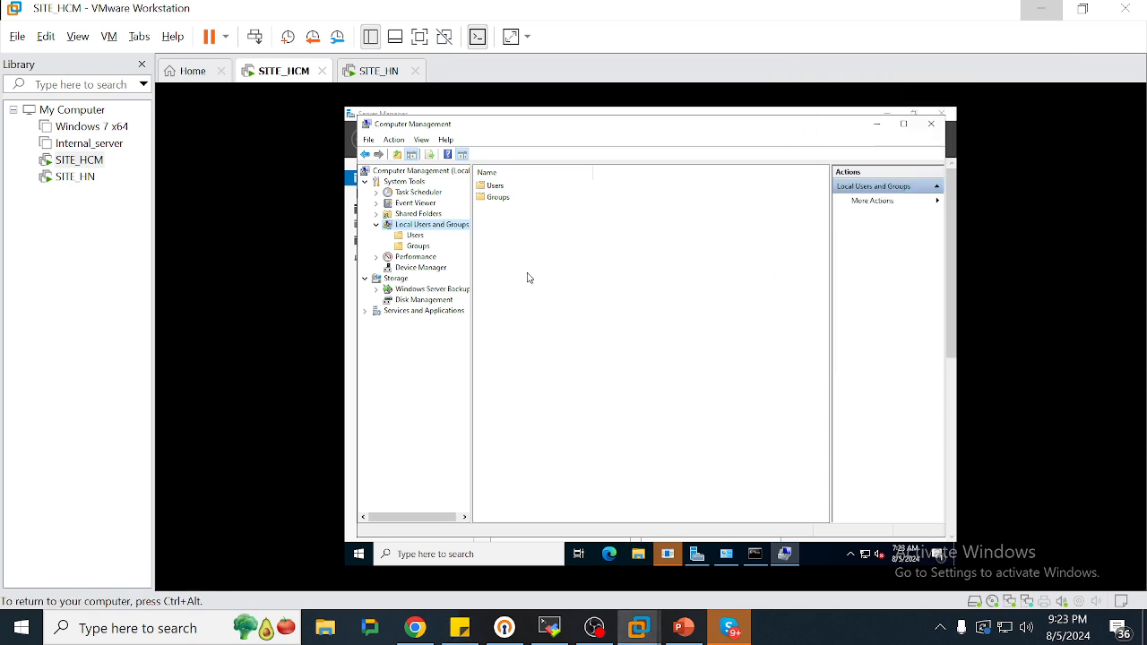
click(416, 236)
Create local user vpnHNHCM with a password that never expires and cannot be changed
right_click(423, 238)
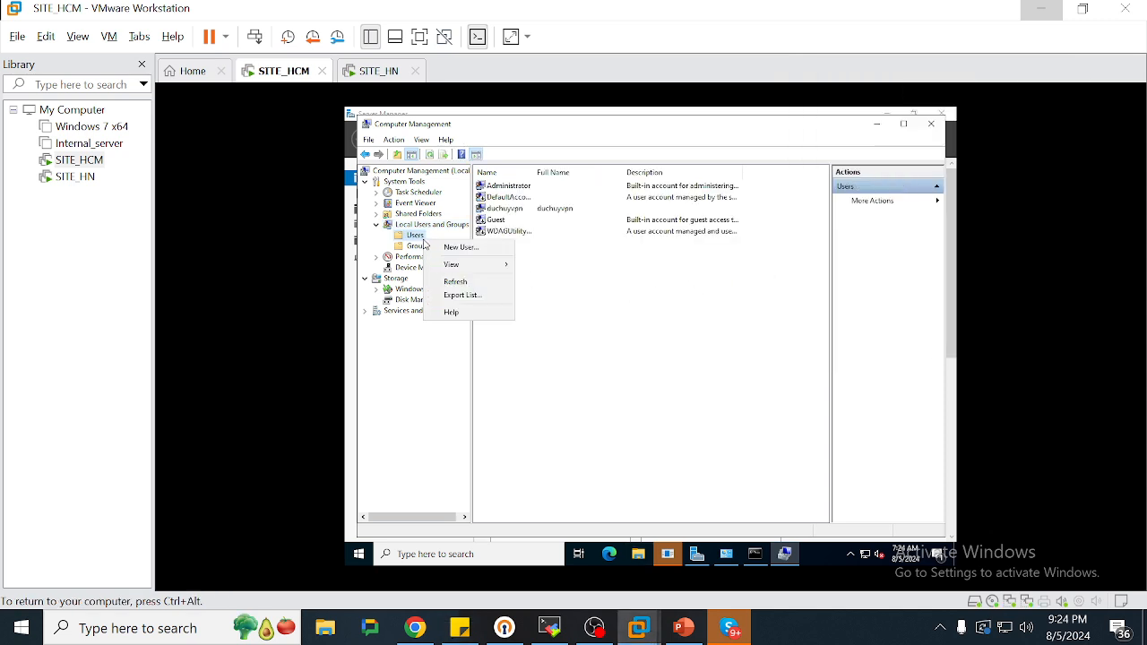
click(457, 246)
text(vpns)
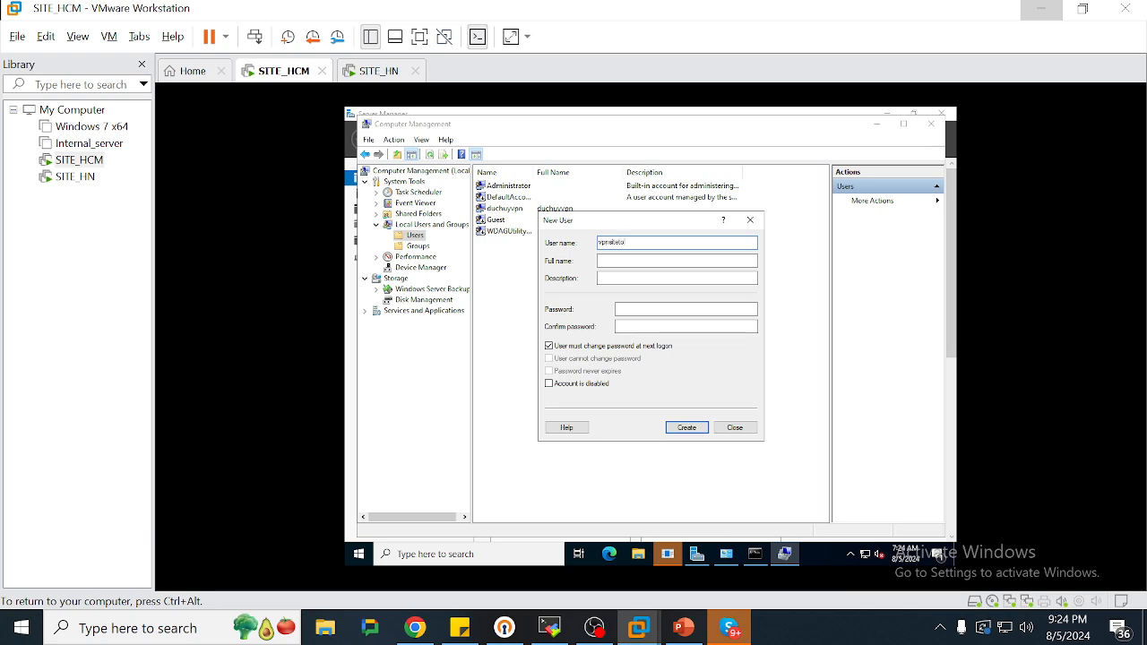
text(itetoh)
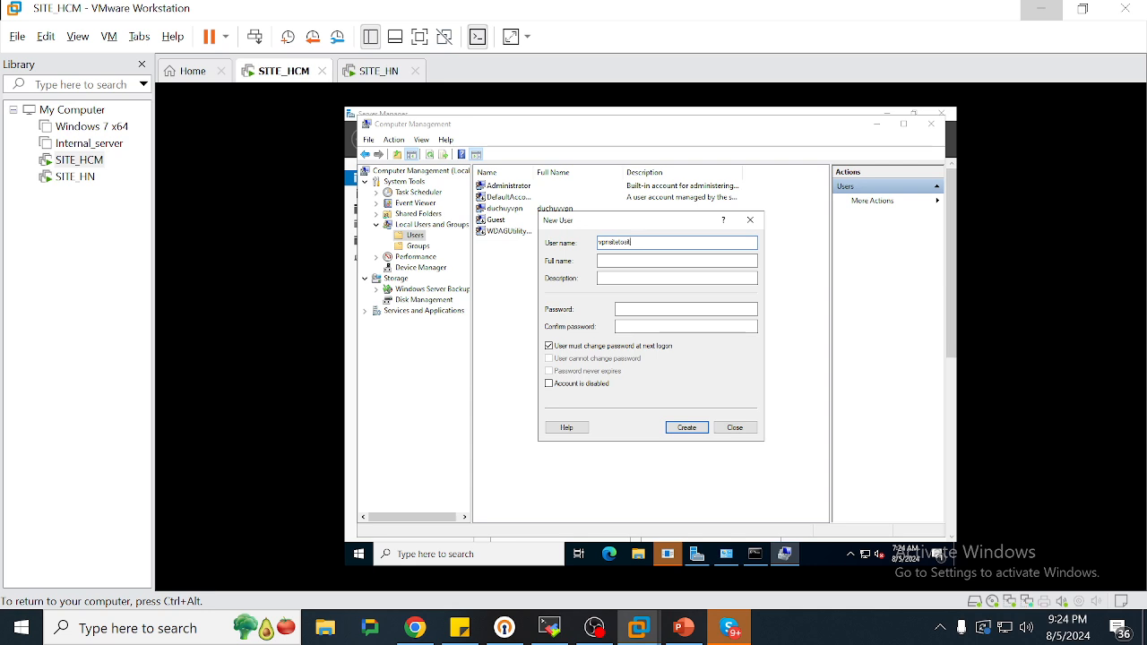
key(BackSpace)
key(BackSpace)
key(BackSpace)
key(BackSpace)
key(BackSpace)
key(BackSpace)
key(BackSpace)
key(BackSpace)
text(N)
click(549, 347)
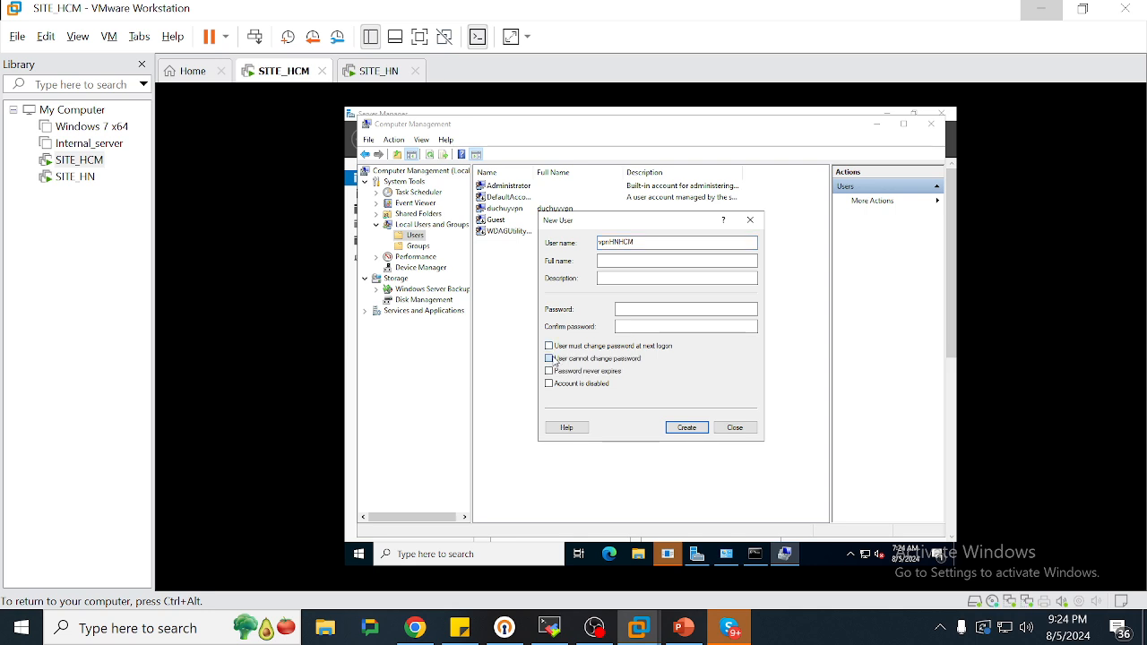
click(549, 359)
click(549, 371)
click(637, 309)
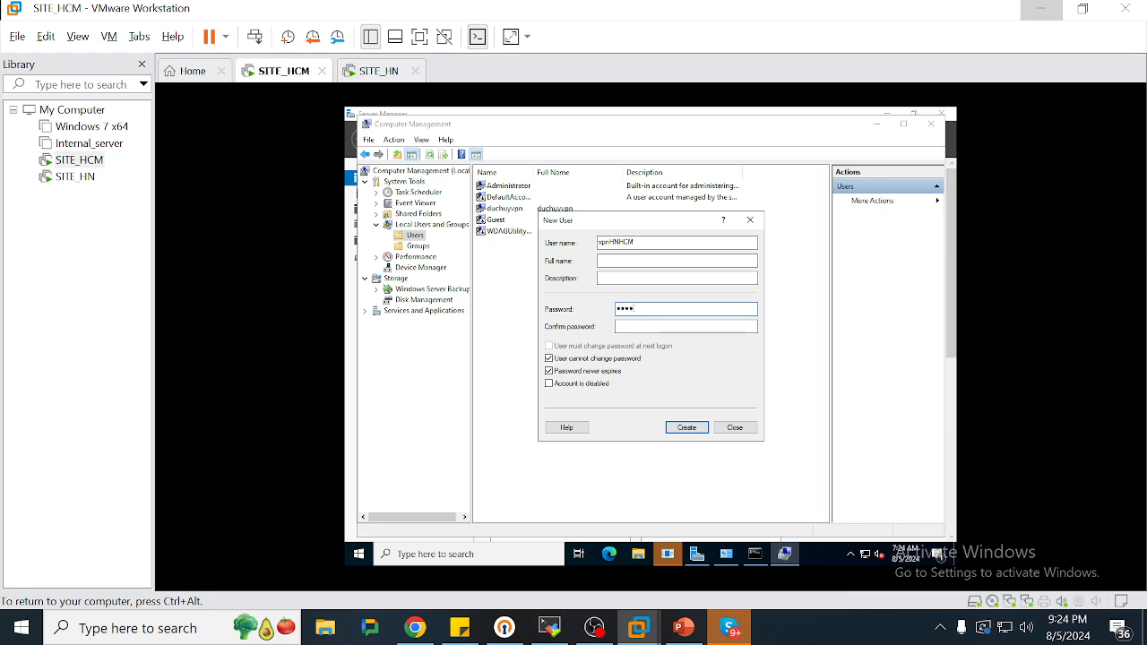
key(Tab)
text(••••)
key(Return)
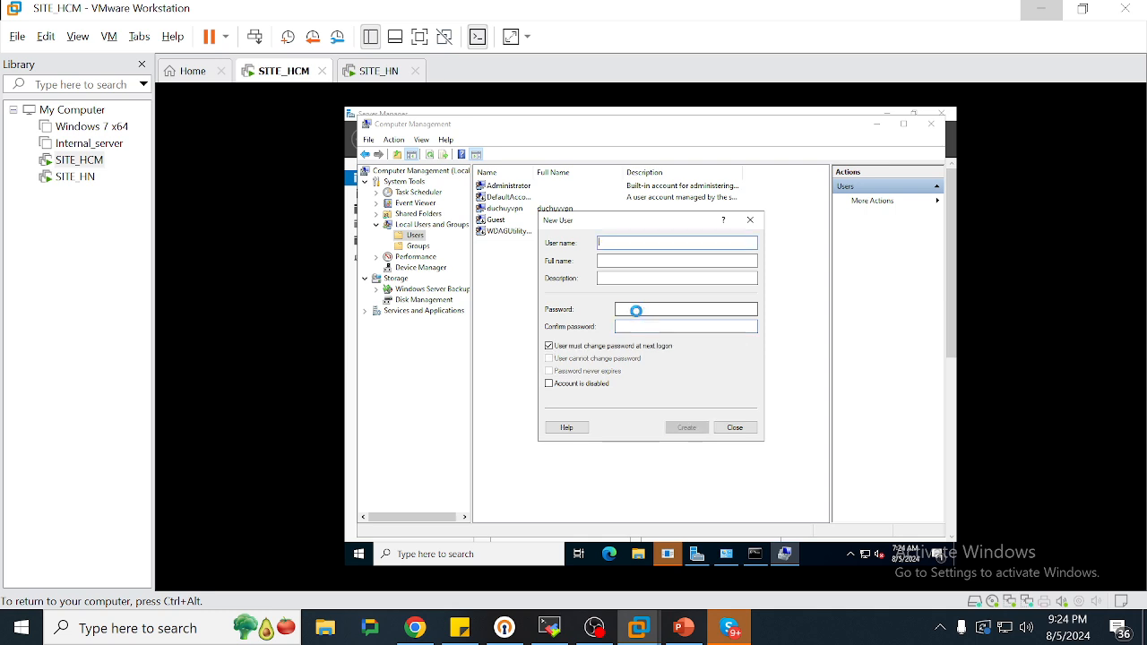
Set vpnHNHCM's dial-in network access permission to Allow access
click(397, 72)
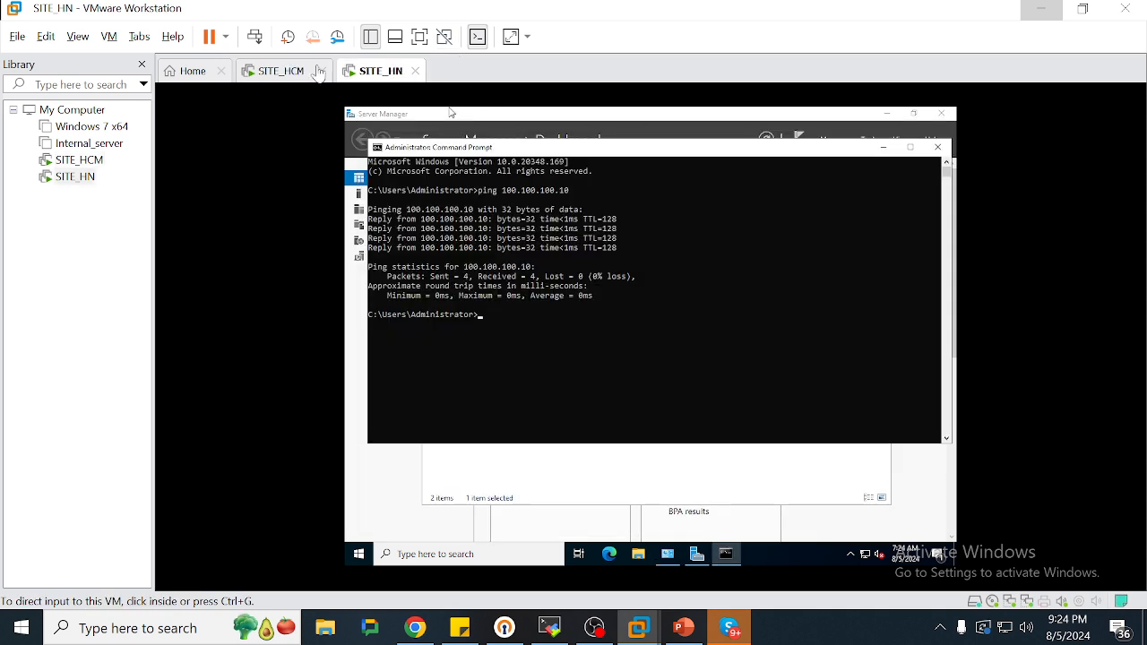
click(292, 76)
click(750, 219)
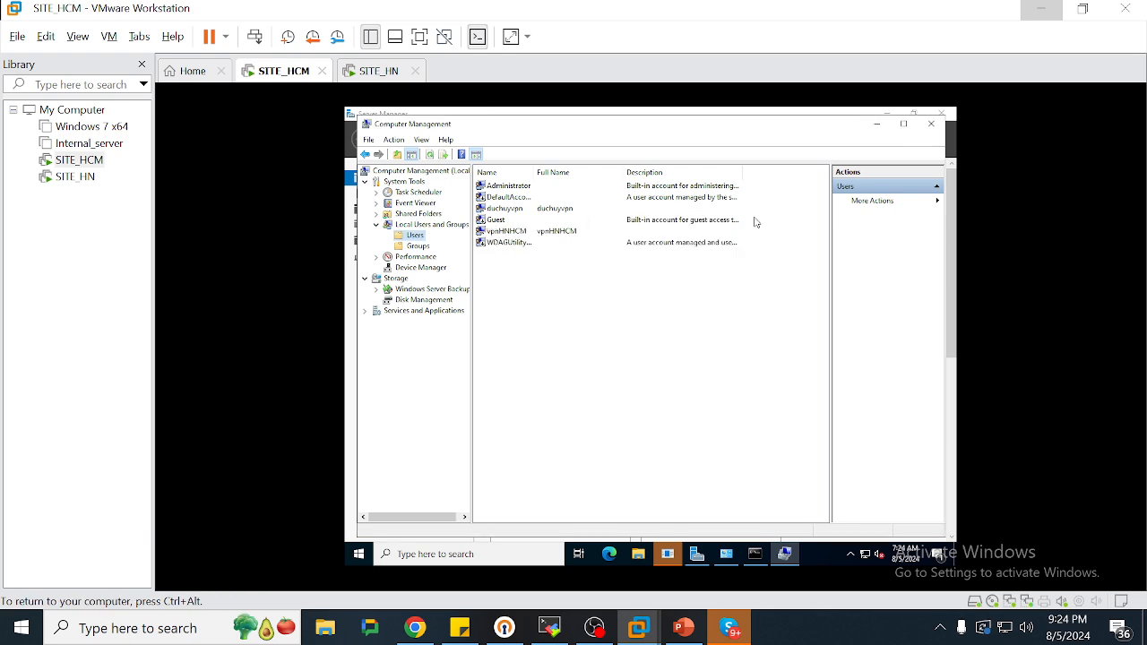
click(570, 236)
right_click(569, 236)
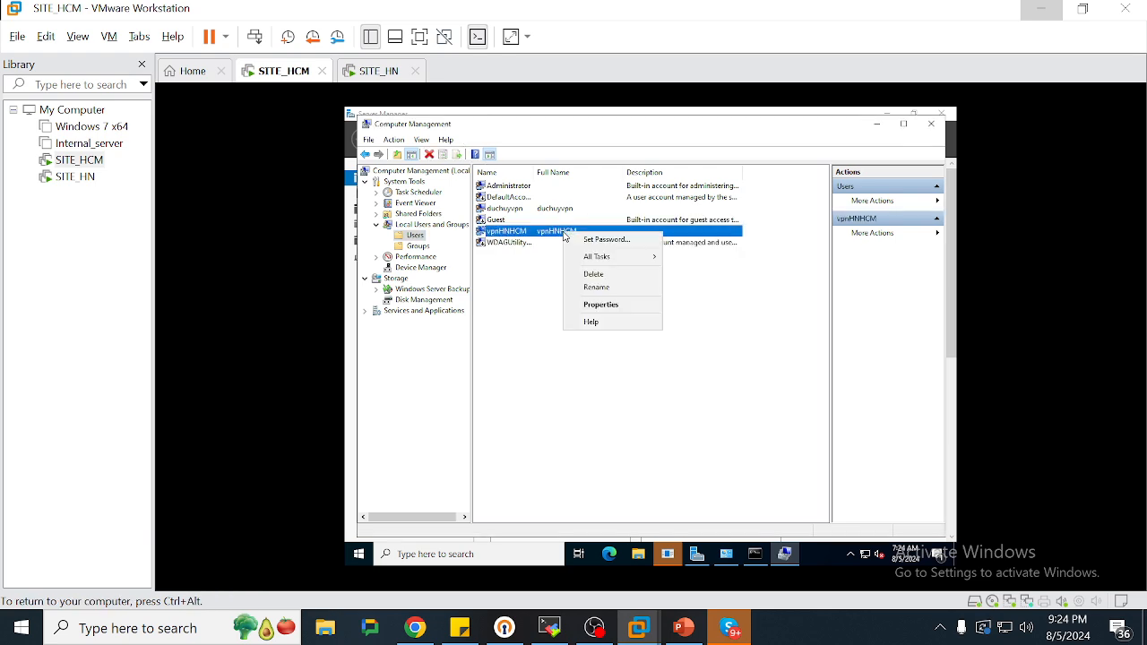
click(606, 305)
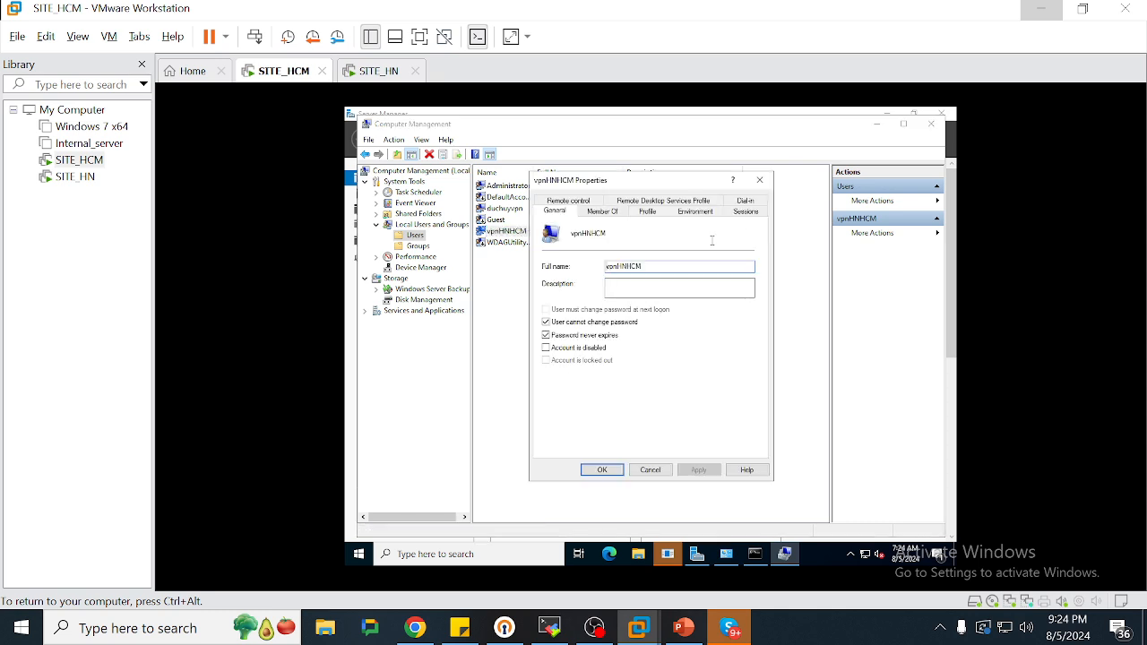
click(745, 206)
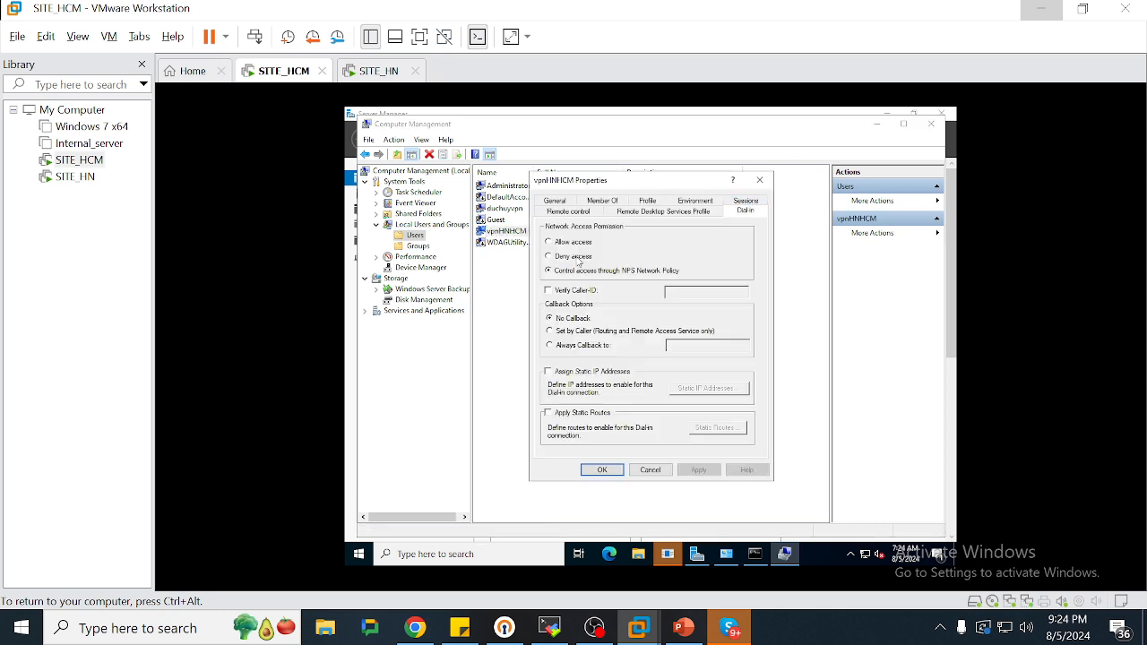
click(568, 244)
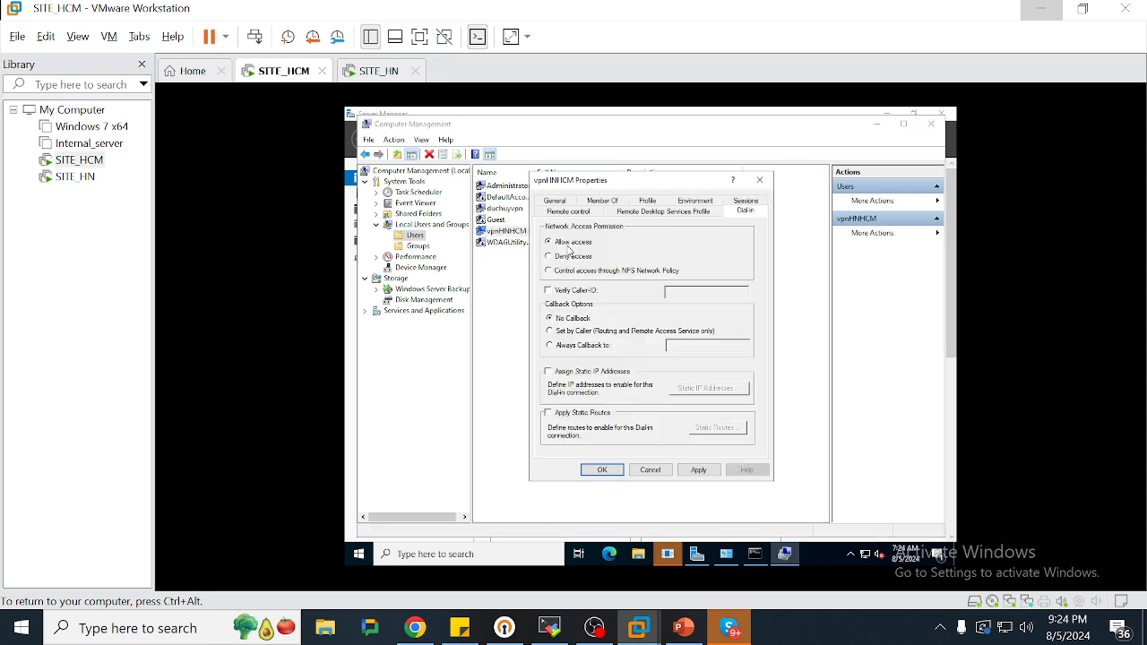
click(613, 470)
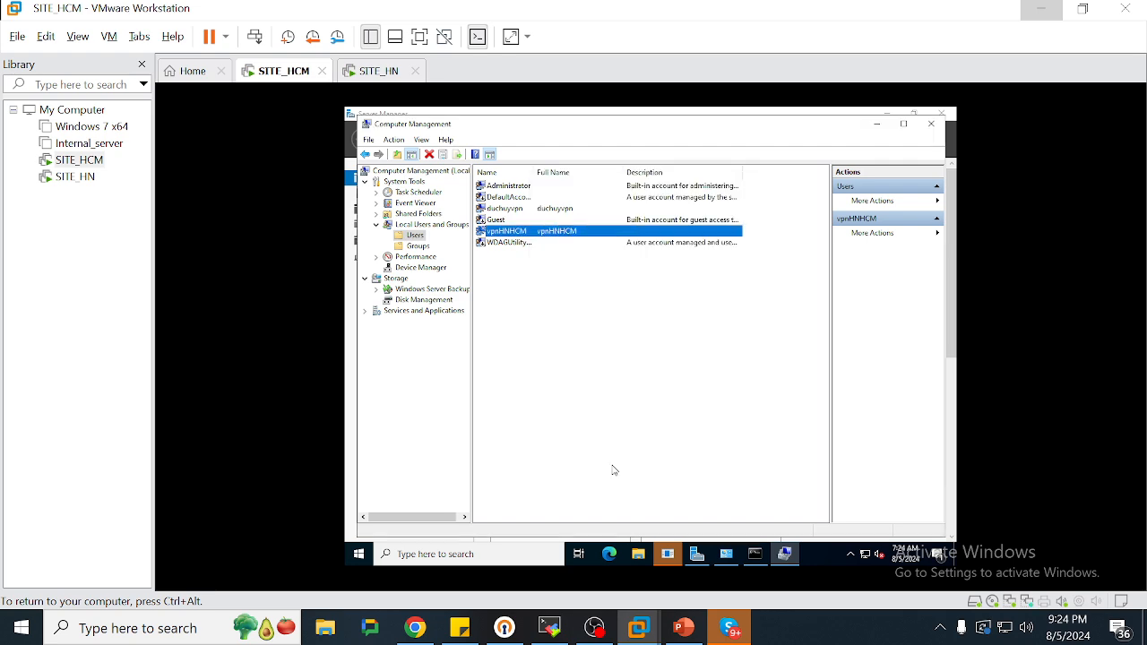
On SITE_HN, open Computer Management at Local Users and Groups > Users
click(380, 73)
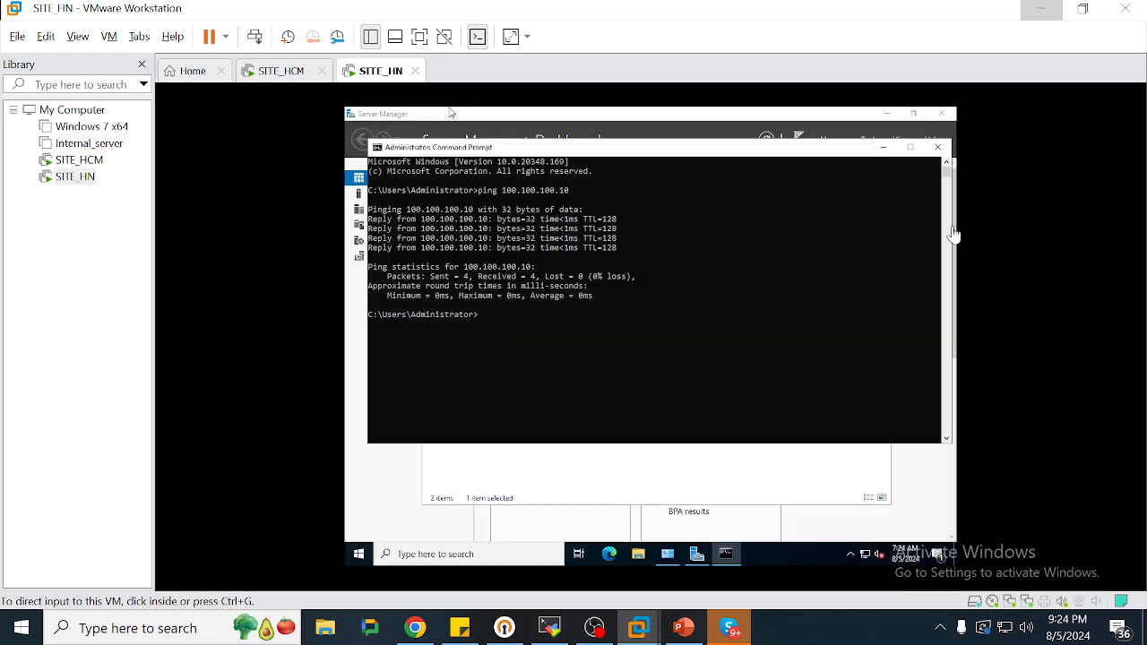
click(912, 492)
drag(842, 121, 753, 152)
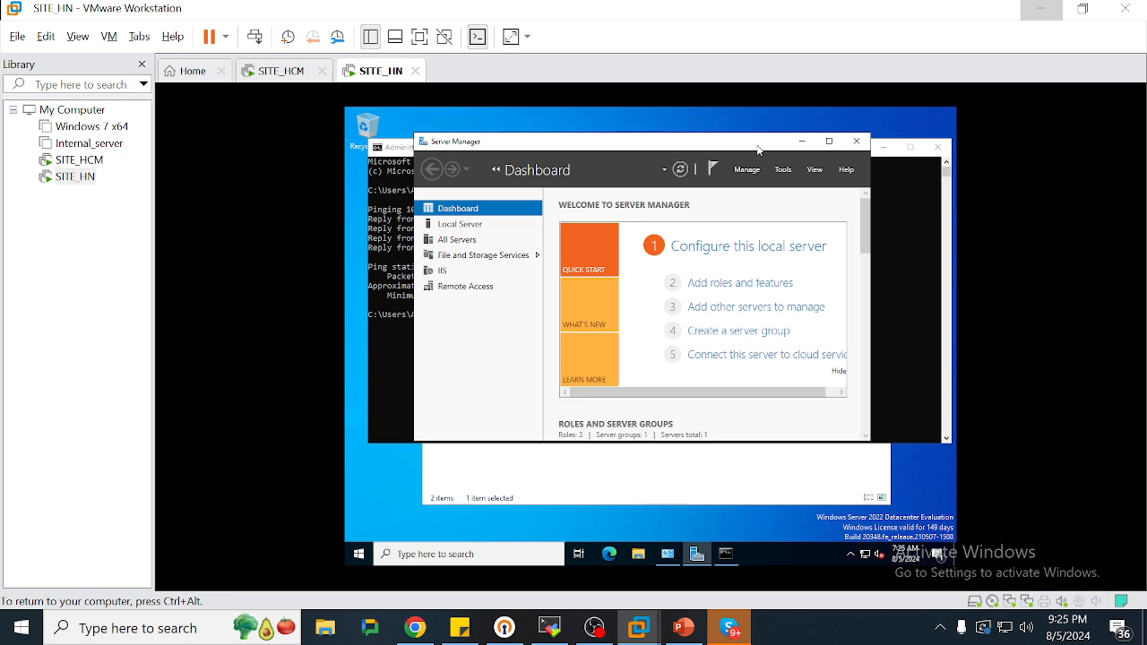
click(784, 170)
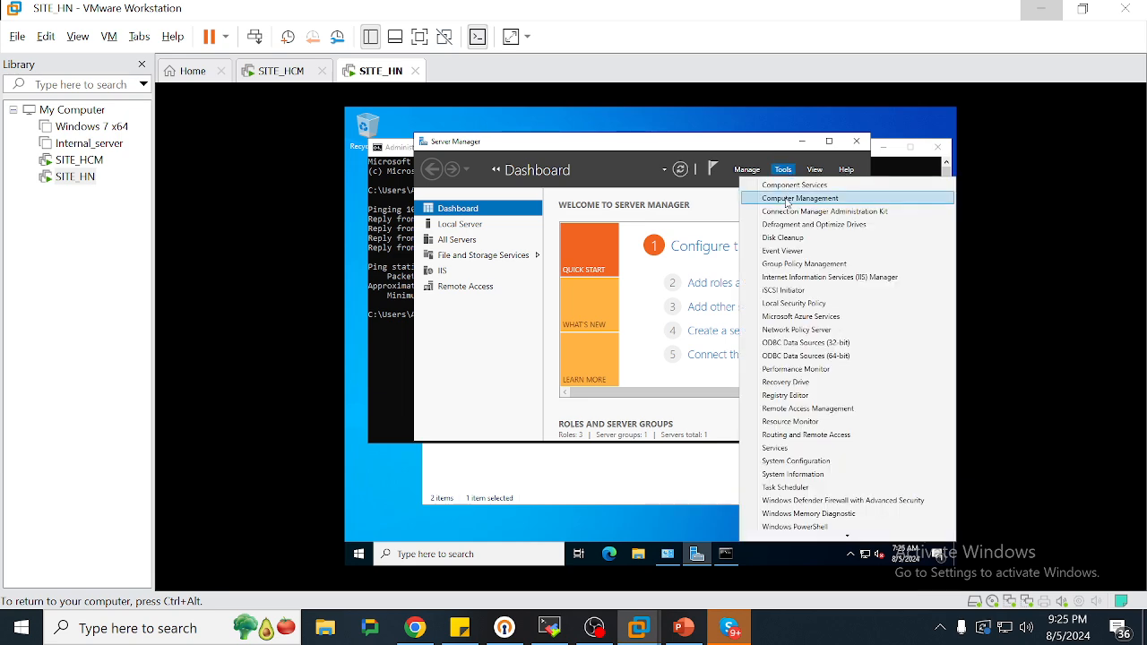
click(787, 204)
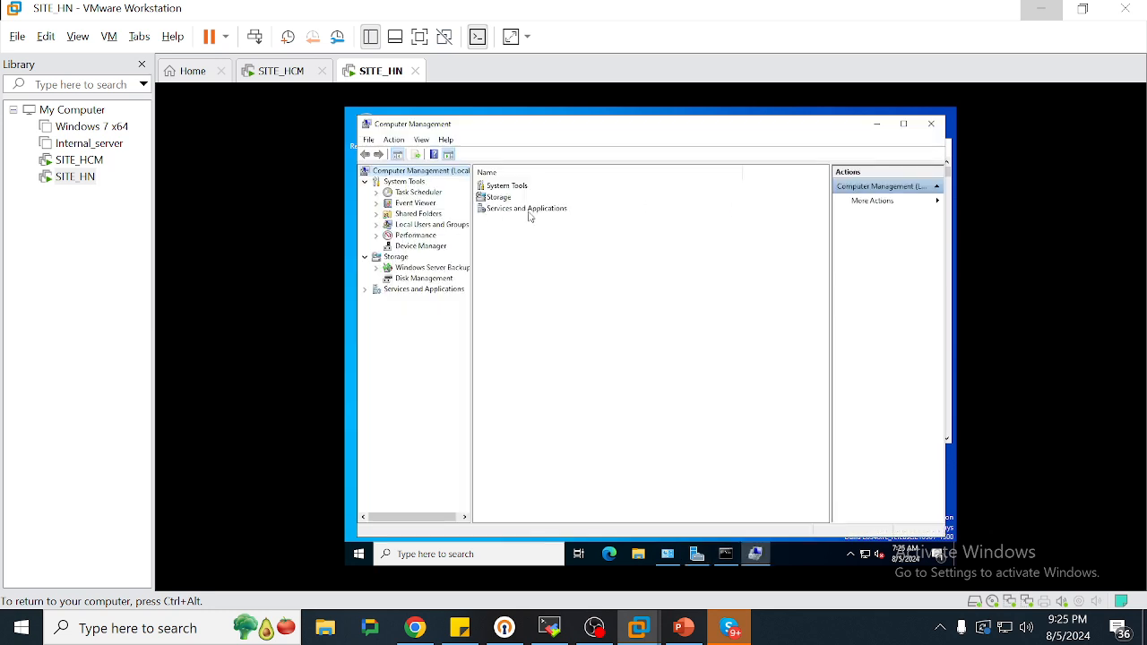
double_click(414, 225)
click(415, 235)
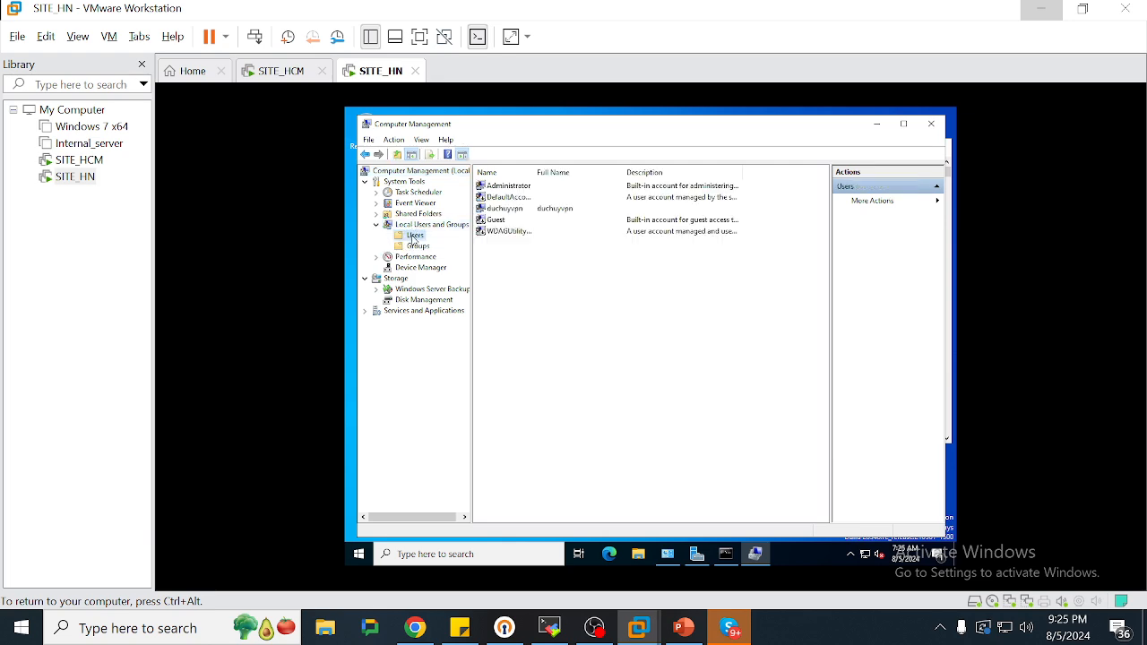
Create local user vpnHNHCM on SITE_HN with a non-expiring, unchangeable password
right_click(608, 346)
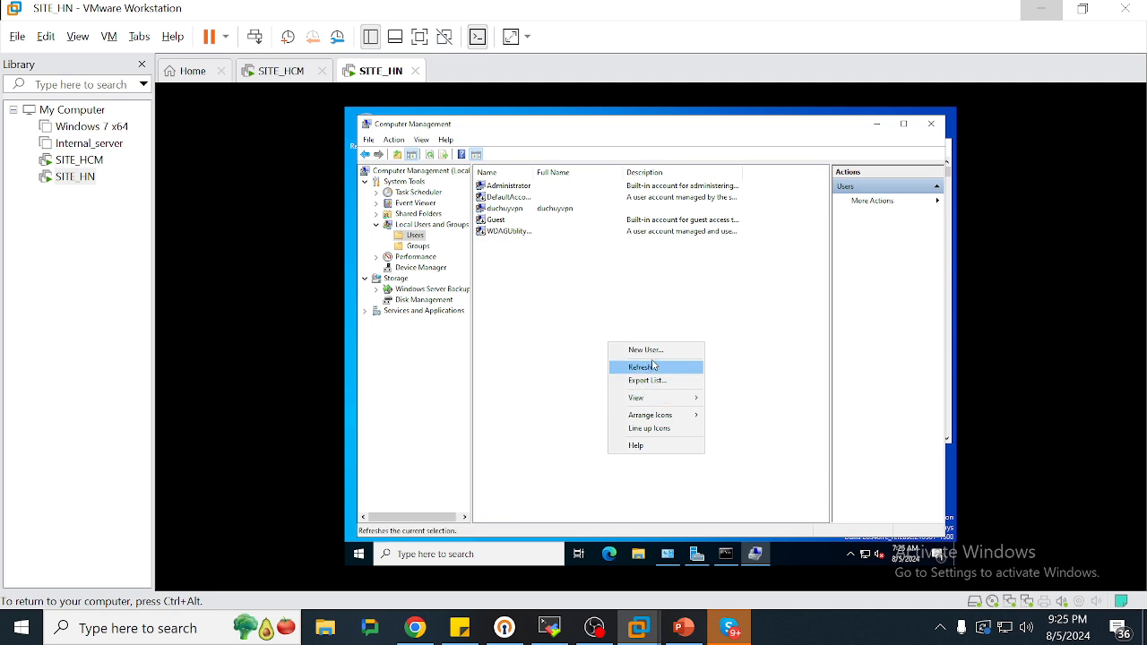
click(651, 350)
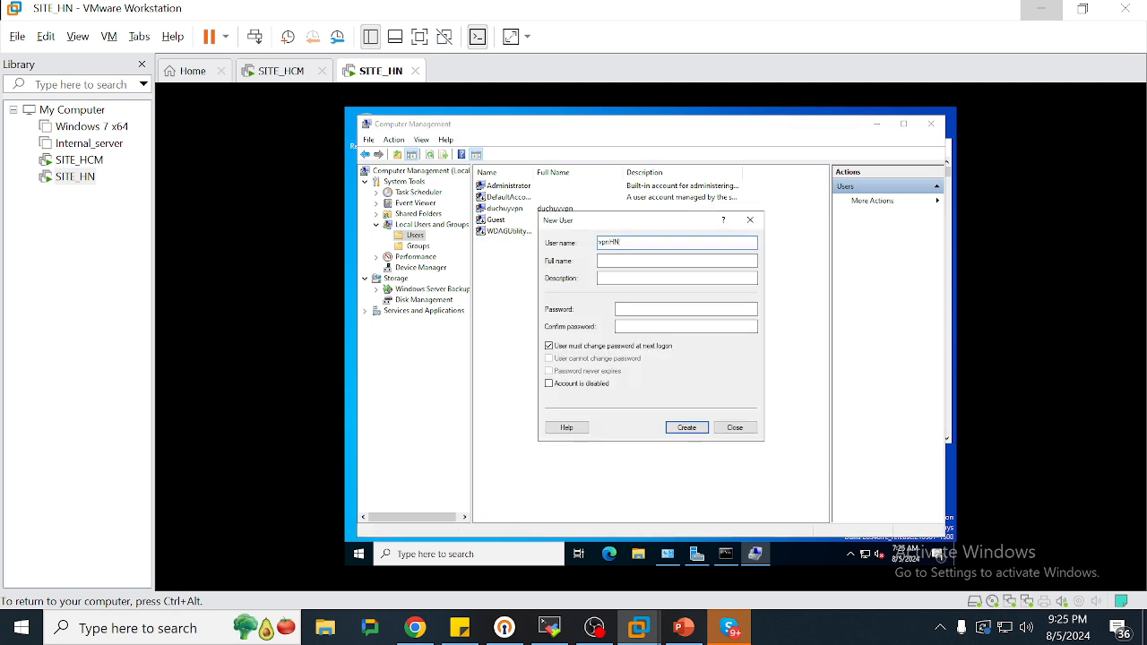
text(vpnHN)
click(280, 71)
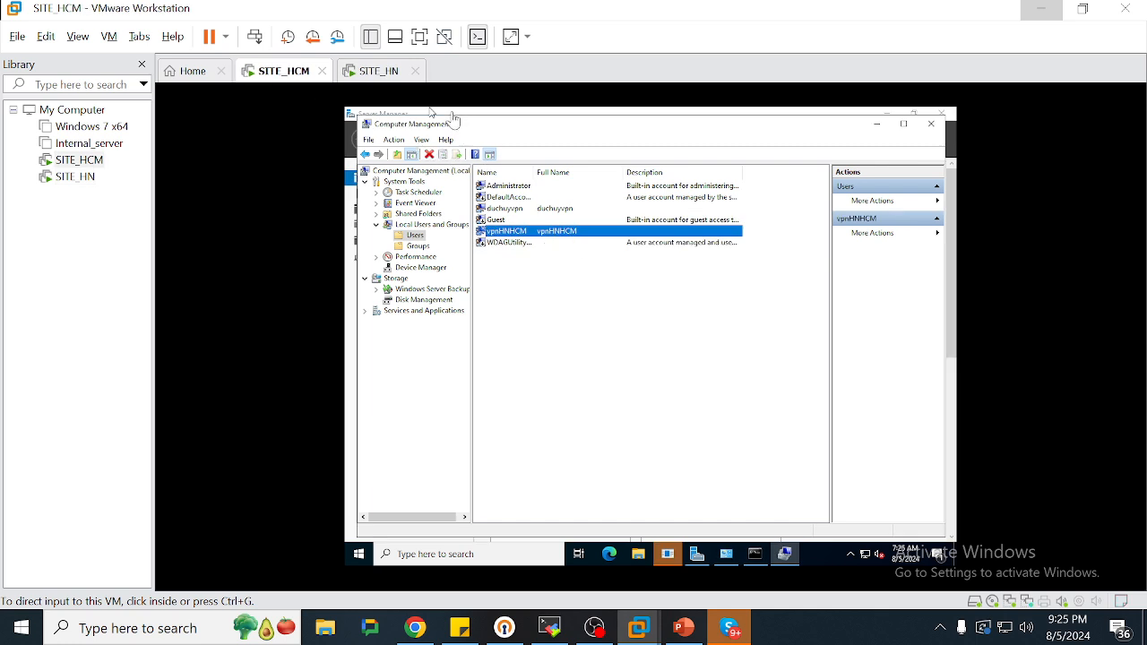
click(369, 71)
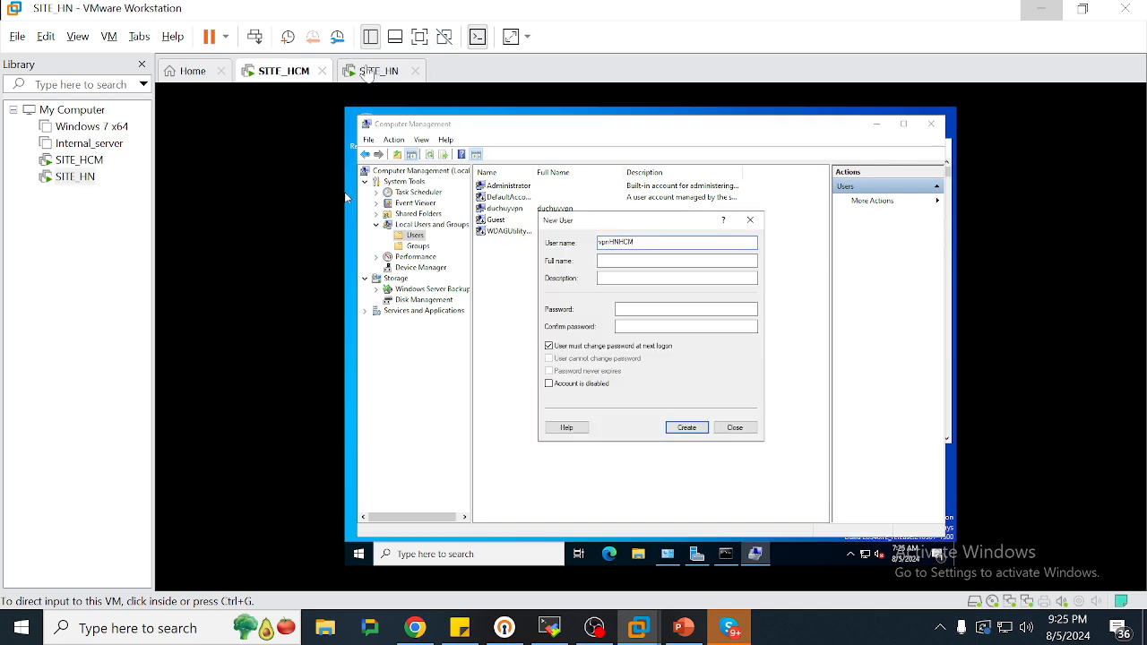
click(630, 309)
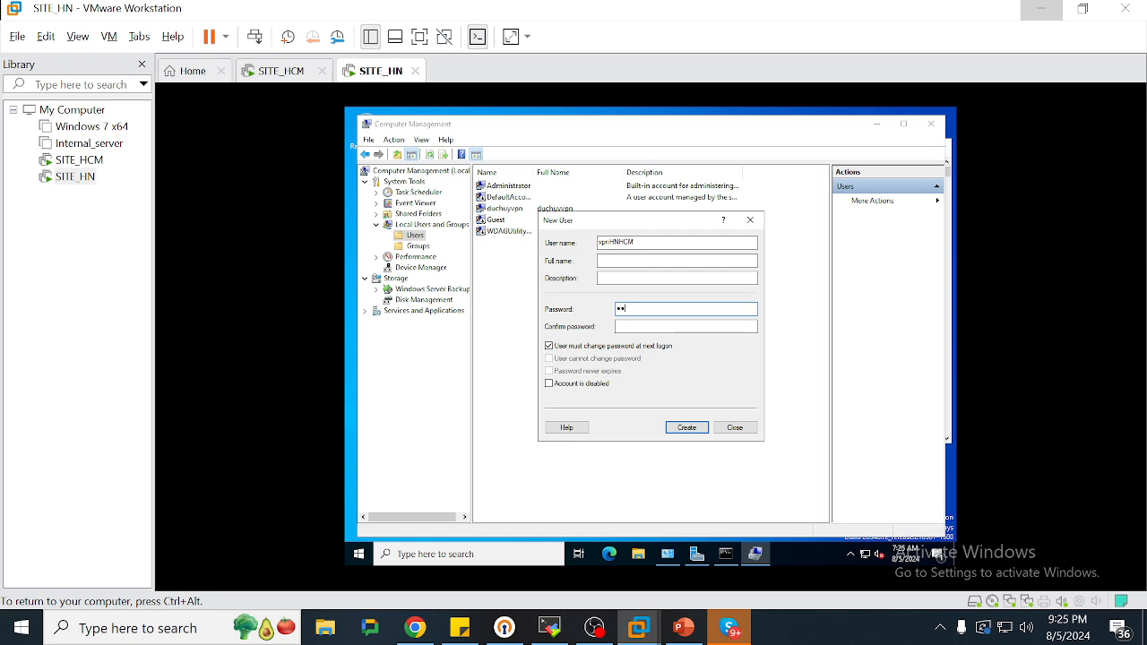
text(1)
key(Tab)
click(549, 346)
click(549, 358)
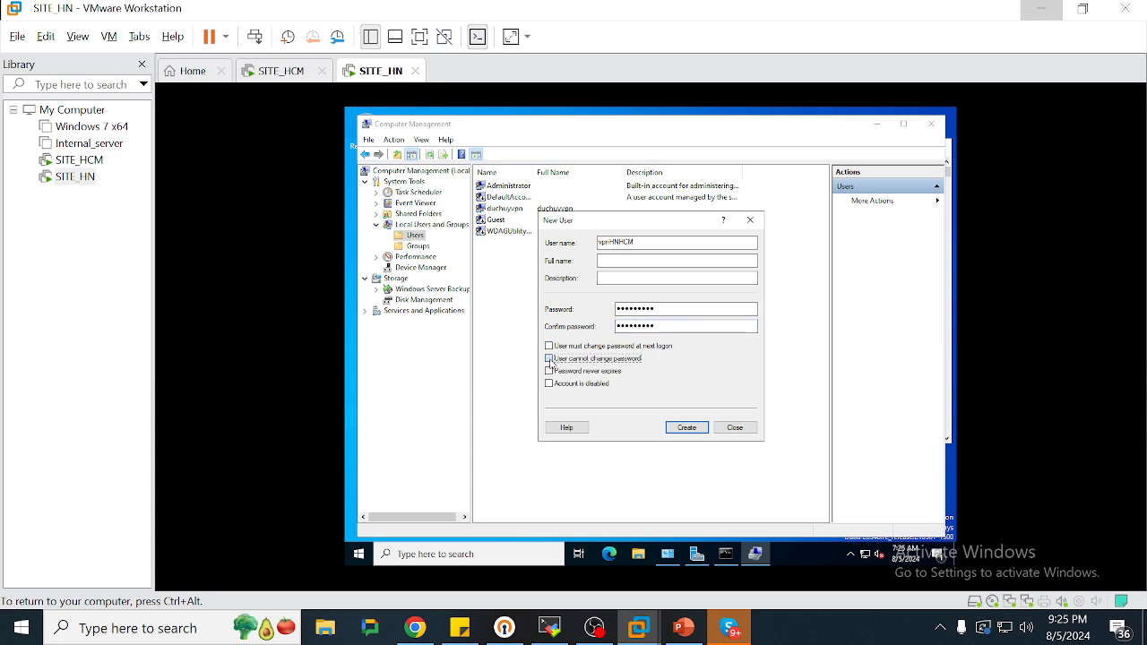
click(549, 371)
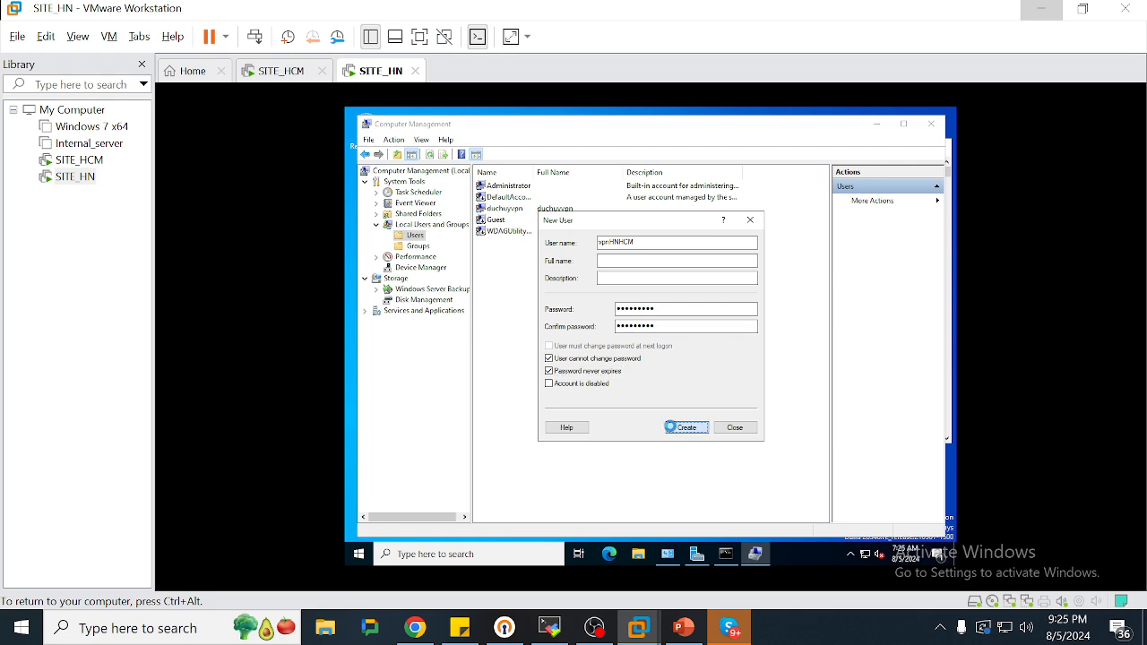
click(686, 427)
click(749, 222)
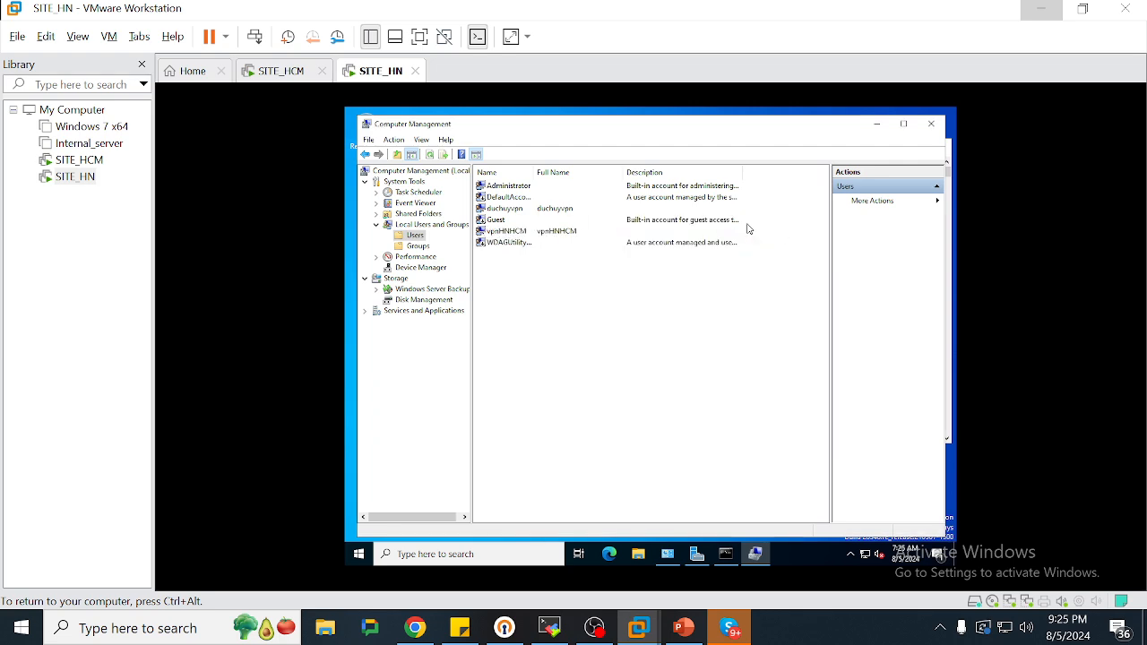
Allow vpnHNHCM dial-in access and minimize Computer Management to reveal Server Manager
click(568, 235)
right_click(568, 238)
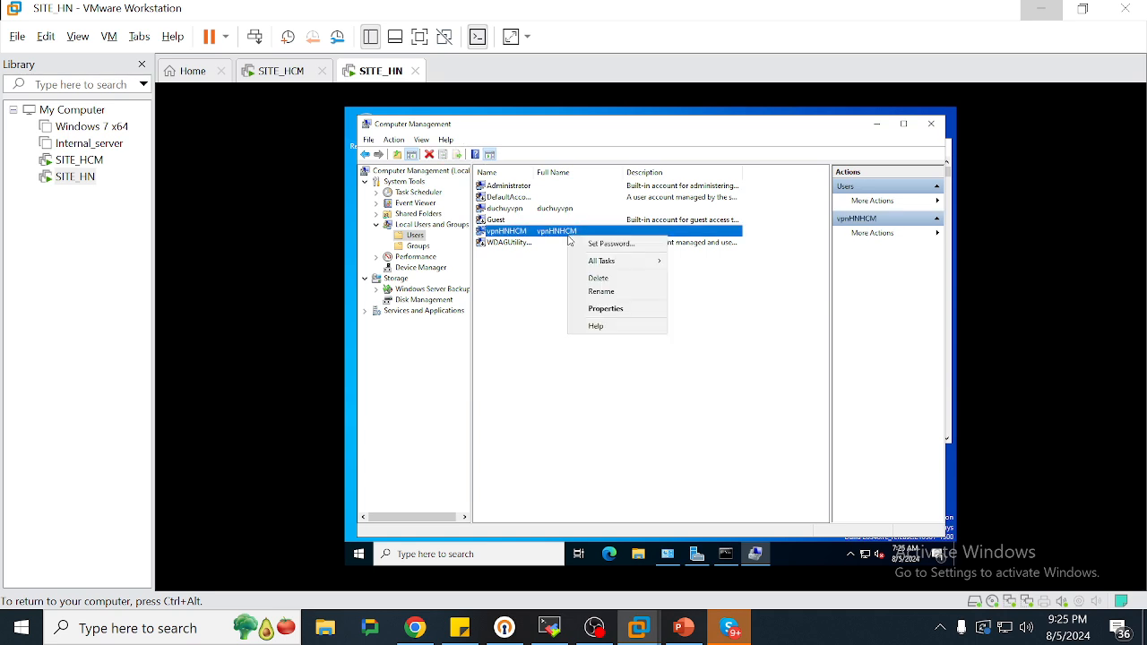
click(611, 310)
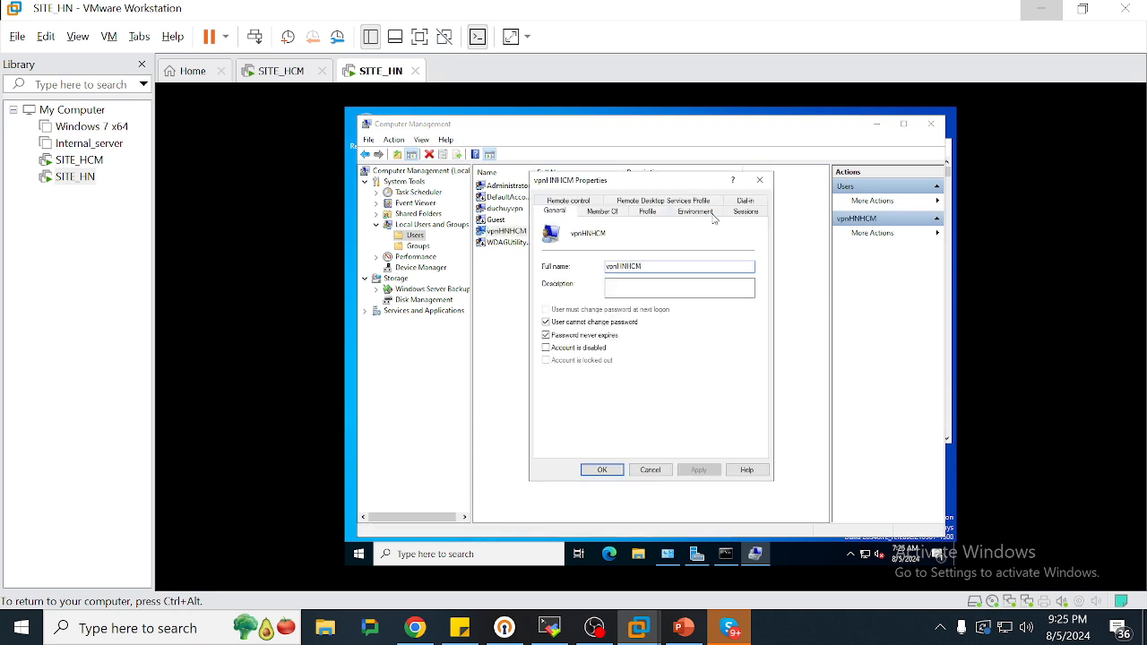
click(758, 204)
click(584, 244)
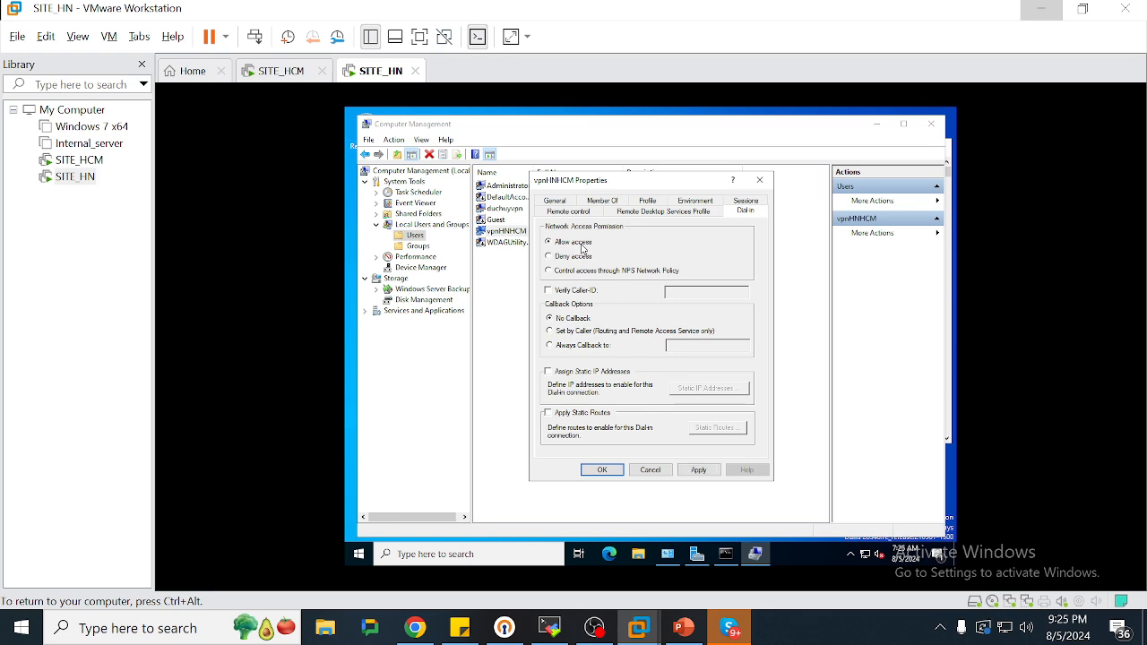
click(600, 470)
click(876, 123)
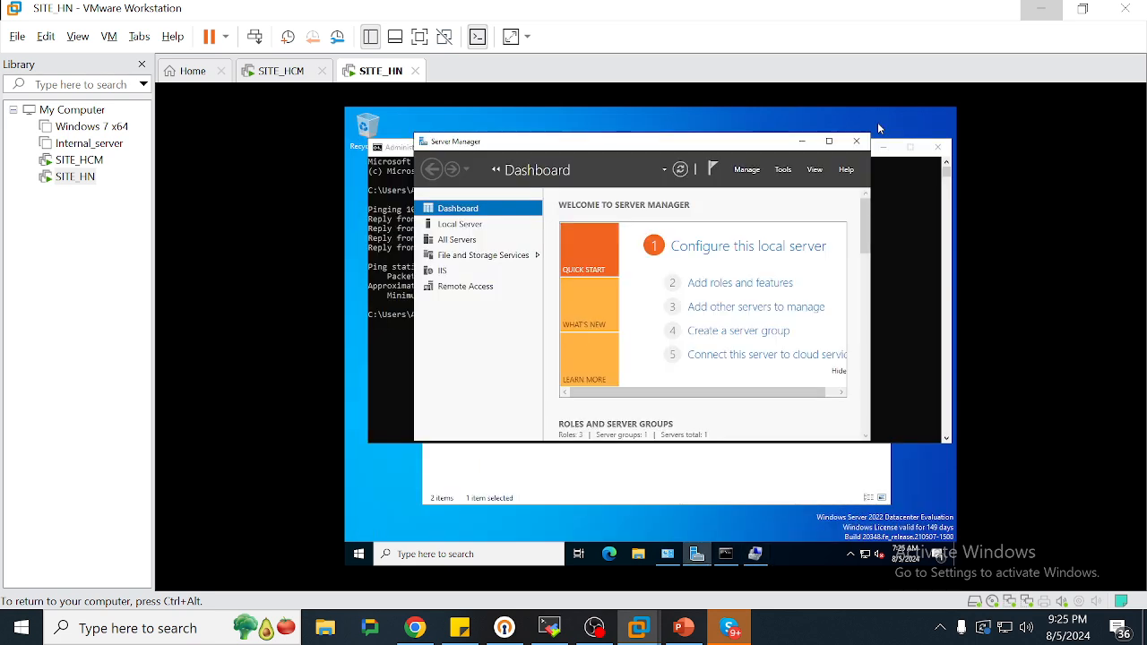
In Routing and Remote Access, set the static IPv4 pool to 11.0.0.50–11.0.0.100
click(782, 170)
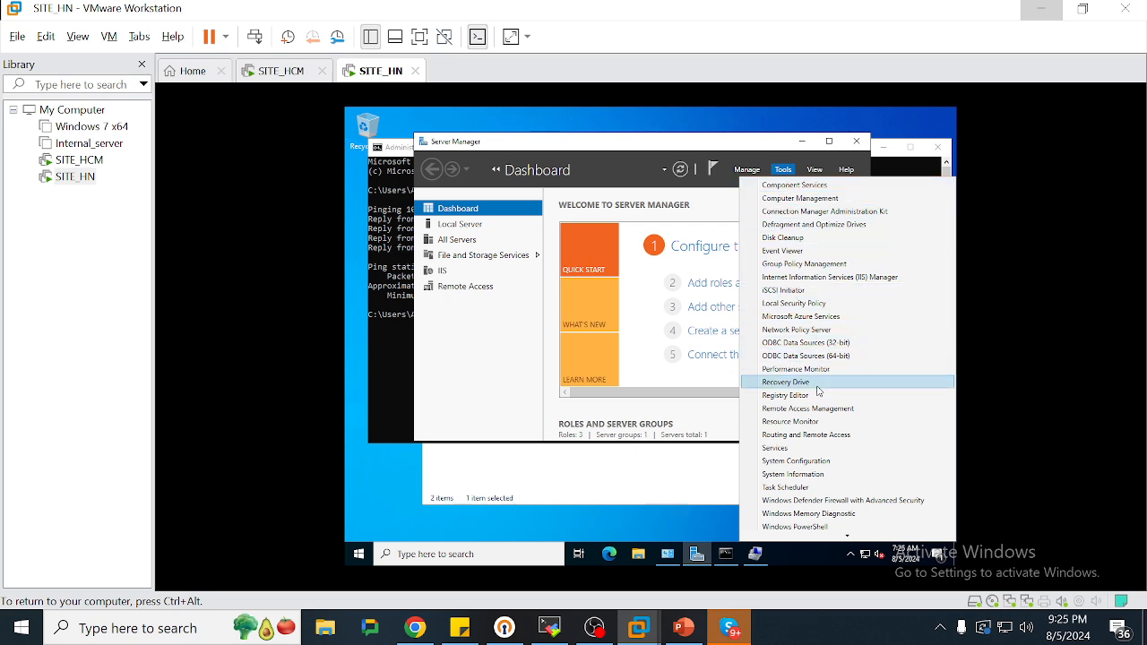
click(818, 434)
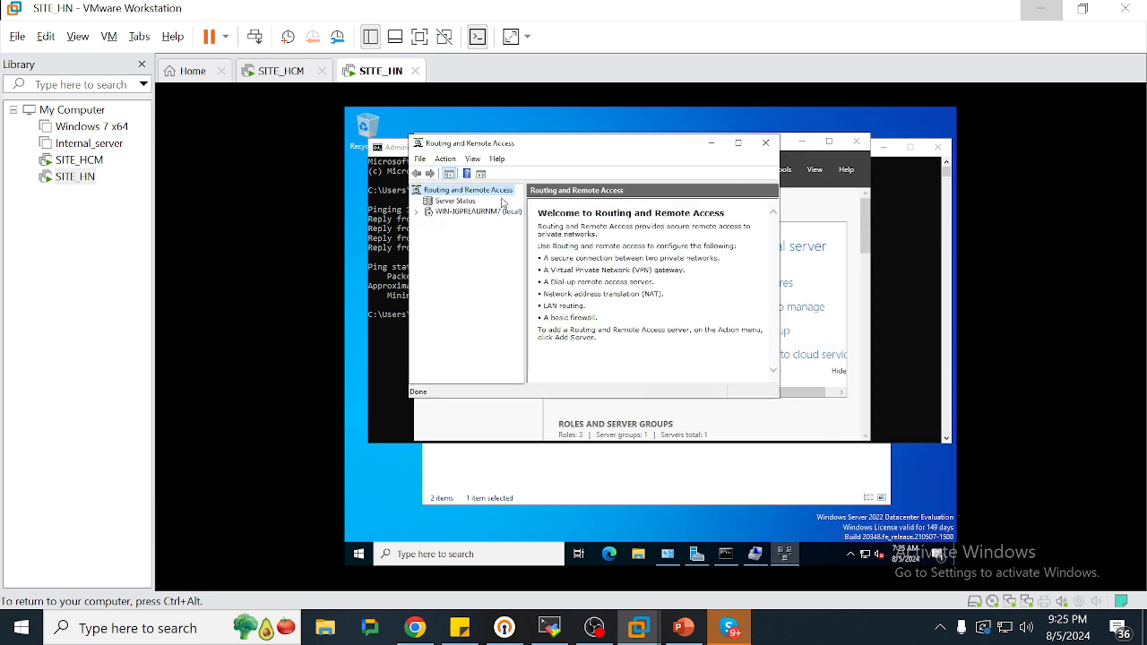
click(485, 212)
right_click(486, 213)
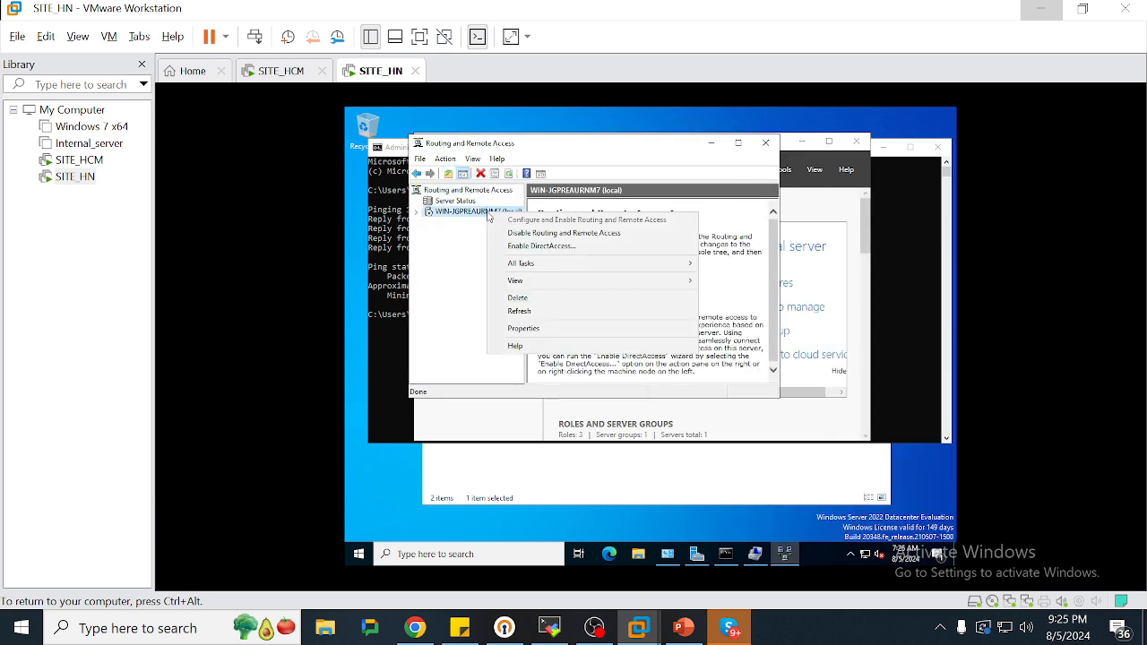
click(530, 330)
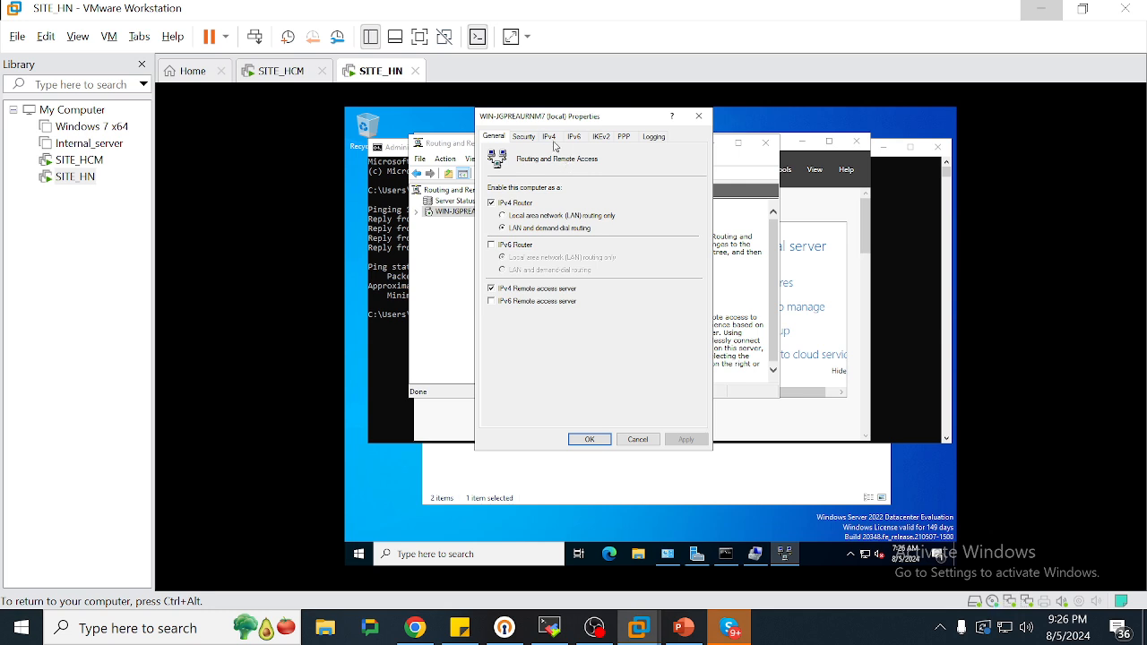
click(550, 138)
click(619, 277)
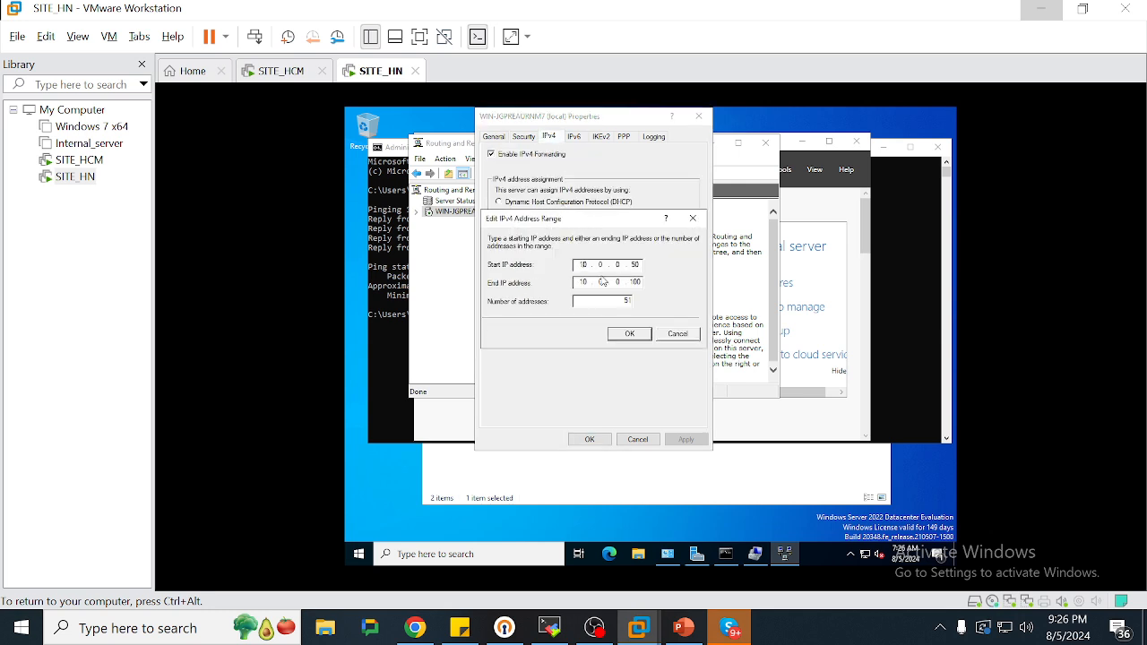
key(BackSpace)
text(1)
click(585, 282)
key(BackSpace)
text(1)
click(630, 333)
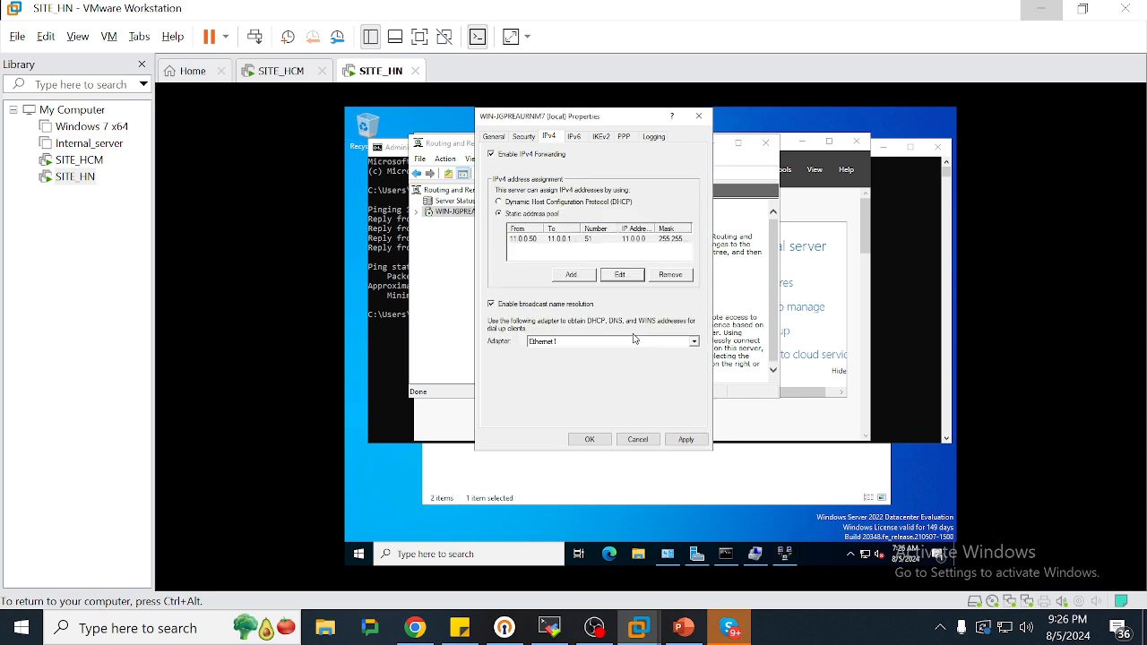
click(591, 439)
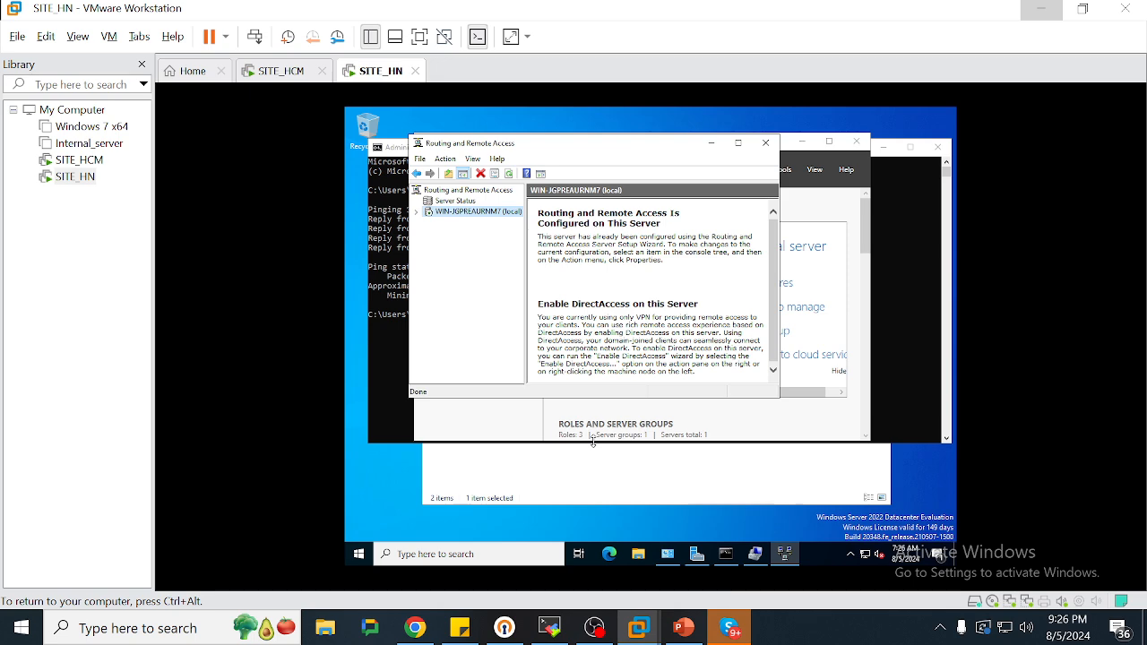
Start a new demand-dial interface named HN_TO_HCM using VPN with PPTP
click(418, 211)
click(445, 224)
right_click(445, 224)
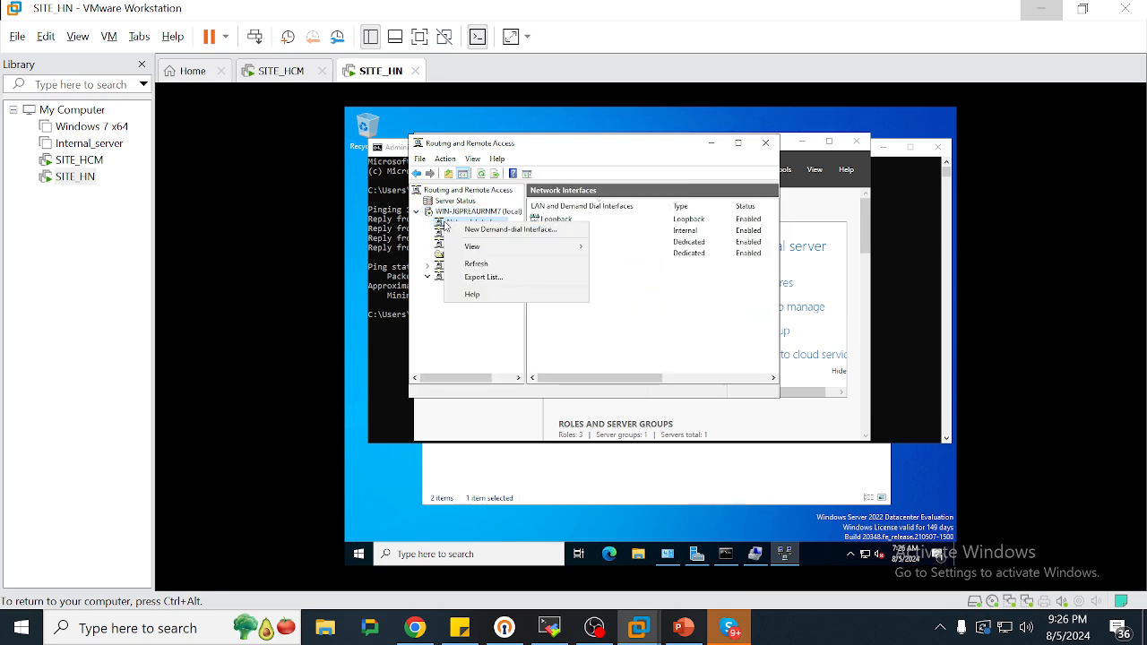
click(487, 233)
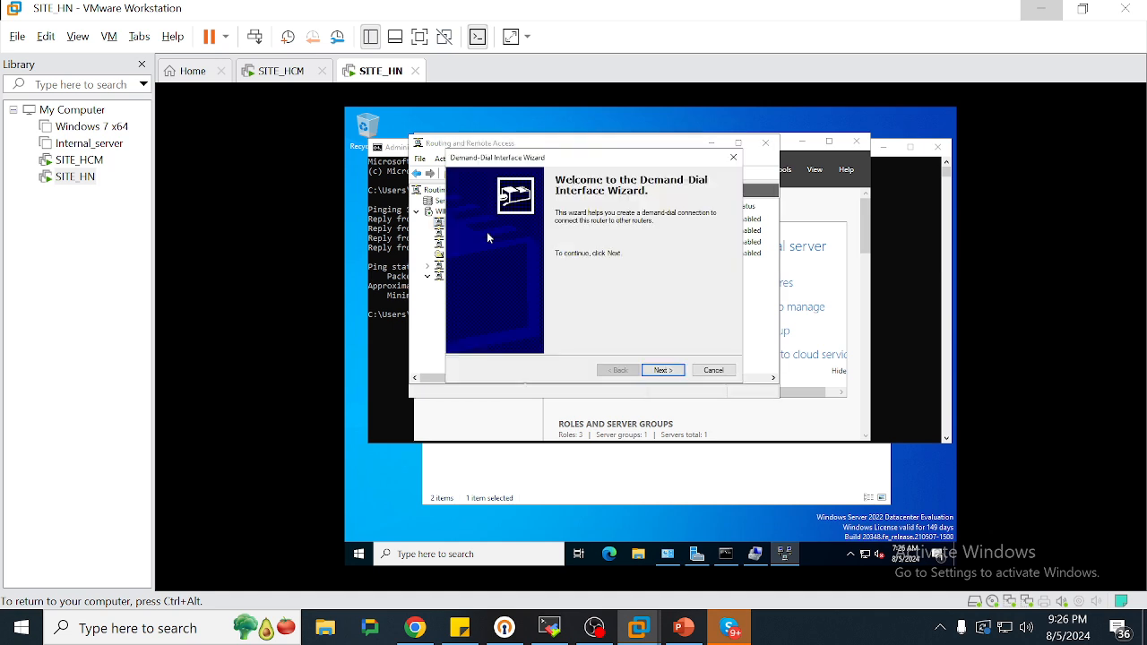
click(660, 371)
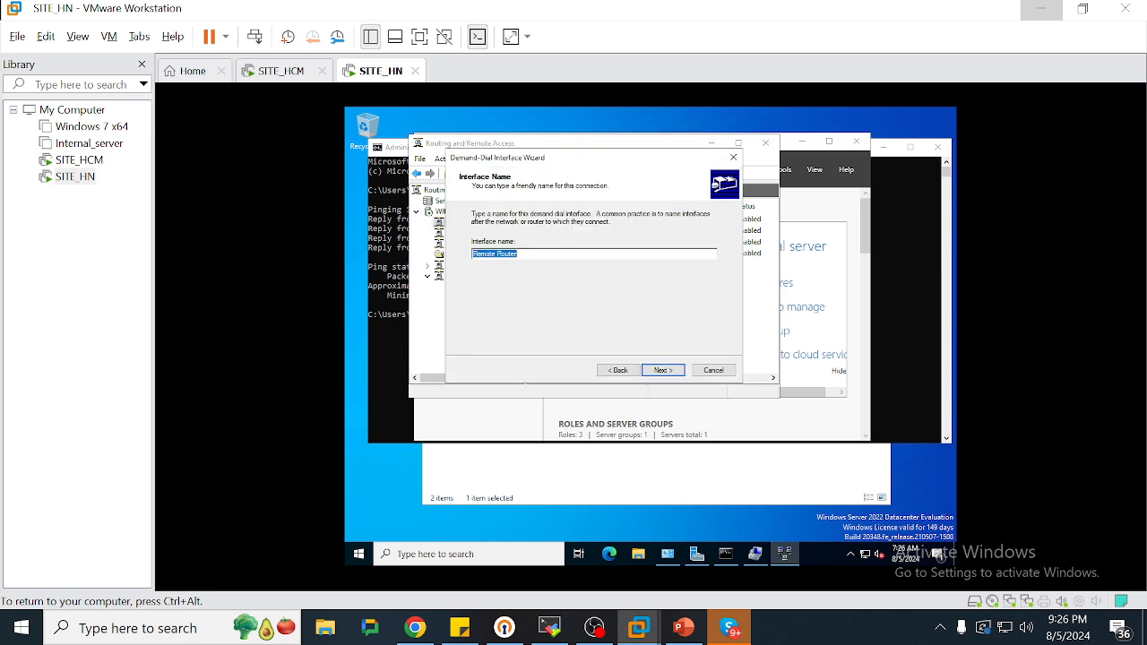
key(BackSpace)
text(TO)
text(H)
text(_)
text(HCM)
key(Return)
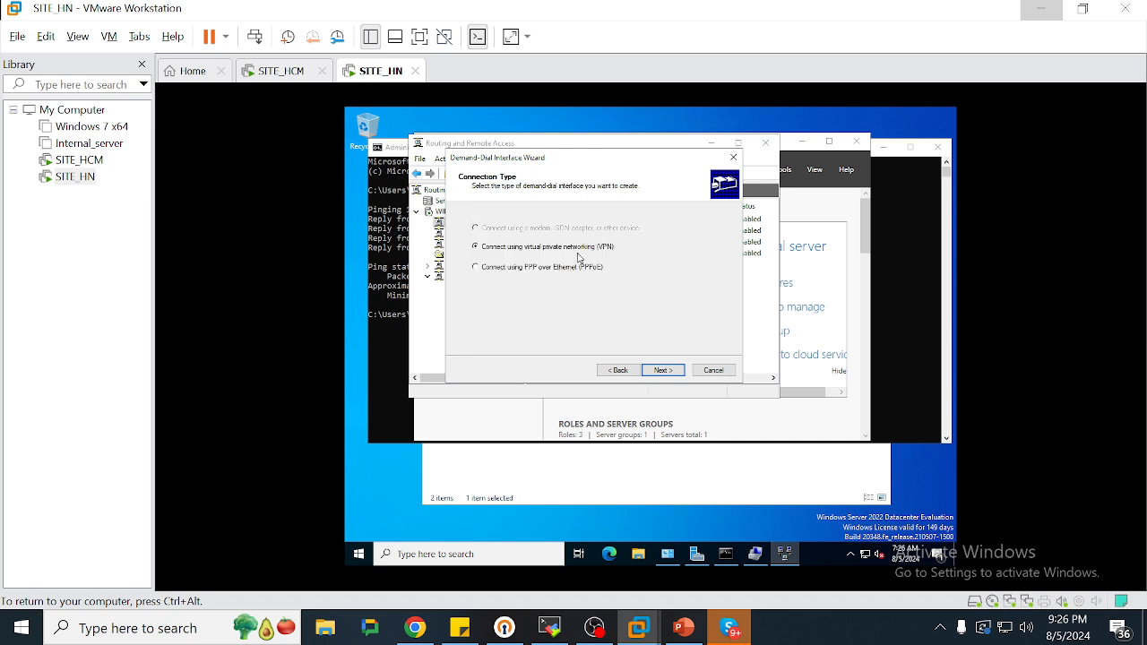
click(661, 370)
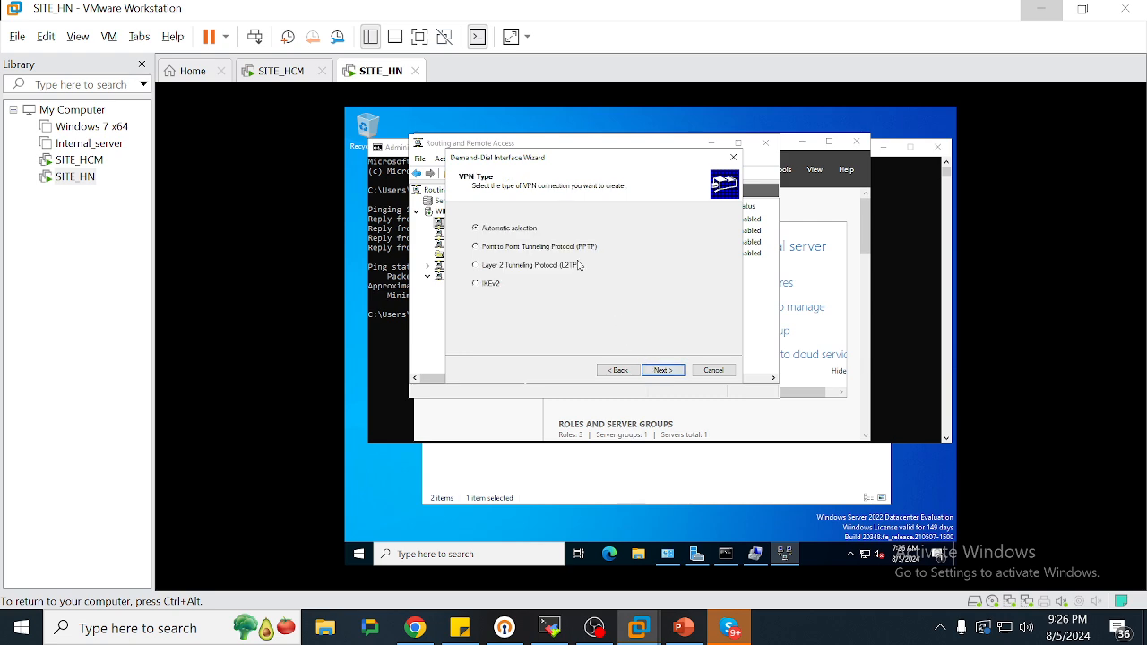
click(679, 370)
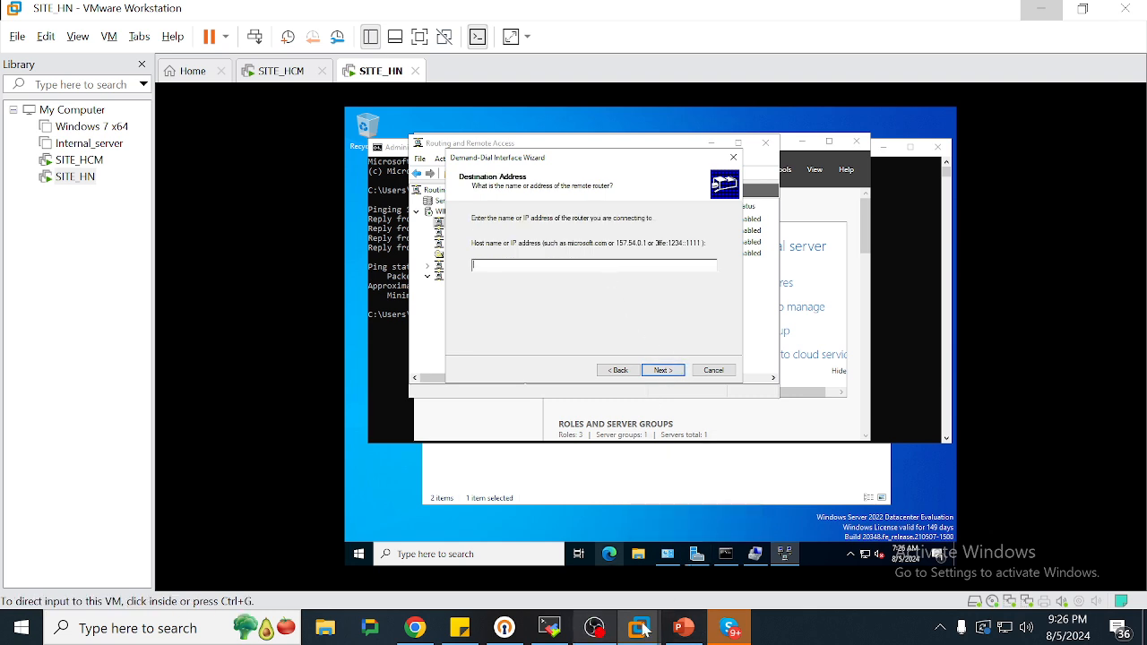
Enter destination address 100.100.100.10, checking the diagram, and keep IP routing enabled
text(ip cua s)
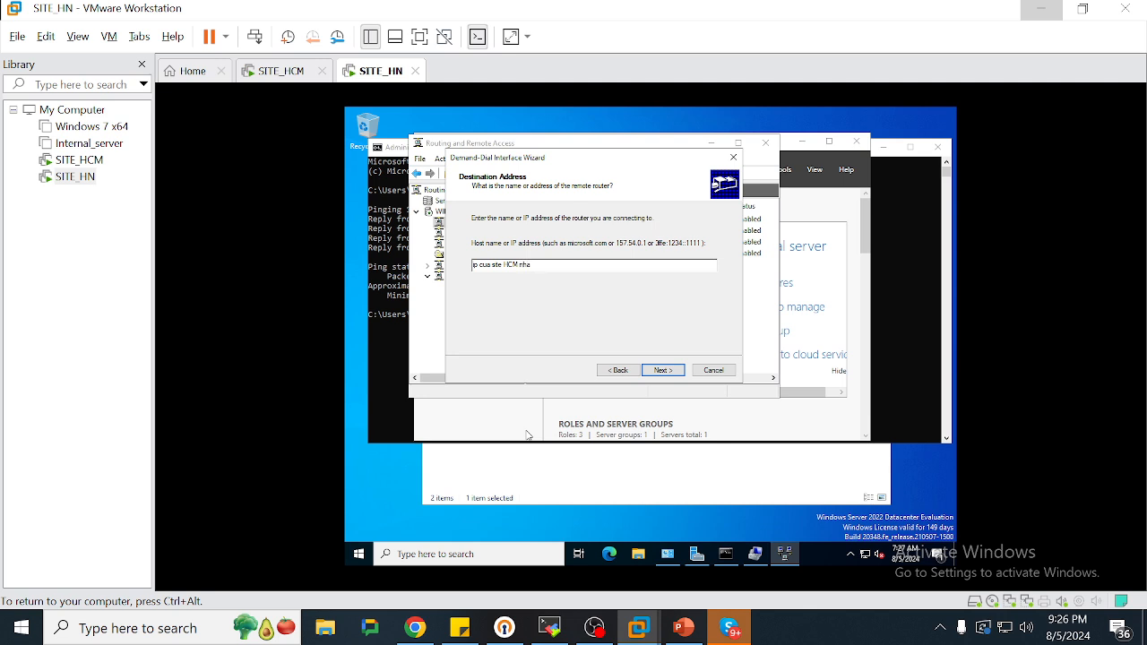
key(ctrl+a)
key(BackSpace)
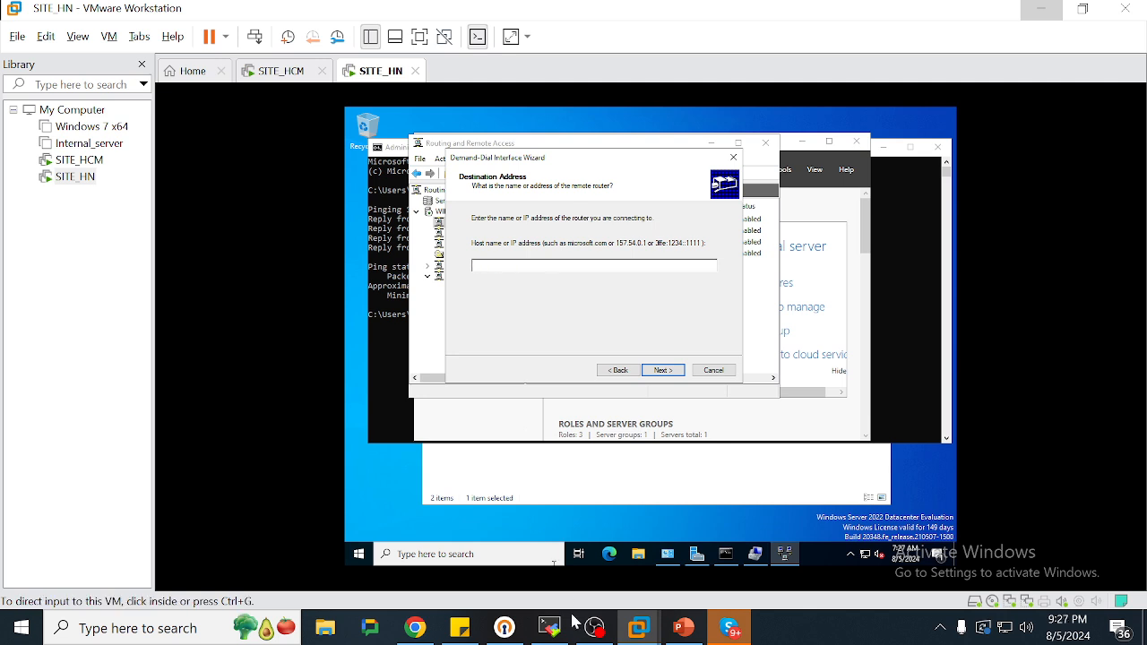
mouse_move(673, 632)
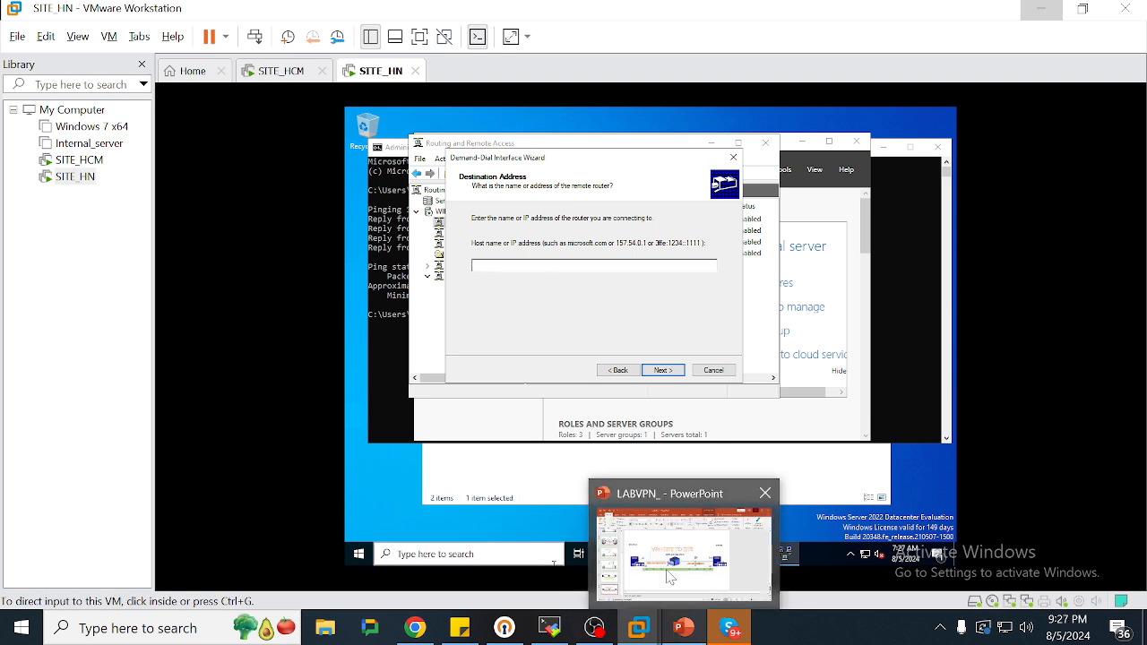
click(671, 580)
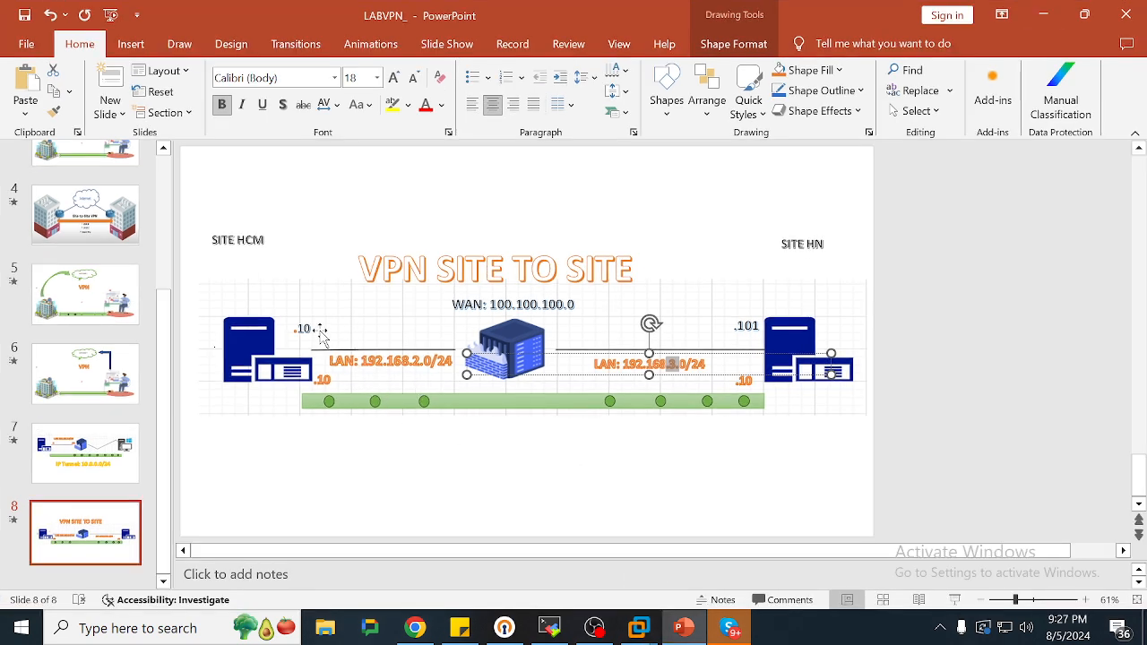
drag(486, 305, 573, 305)
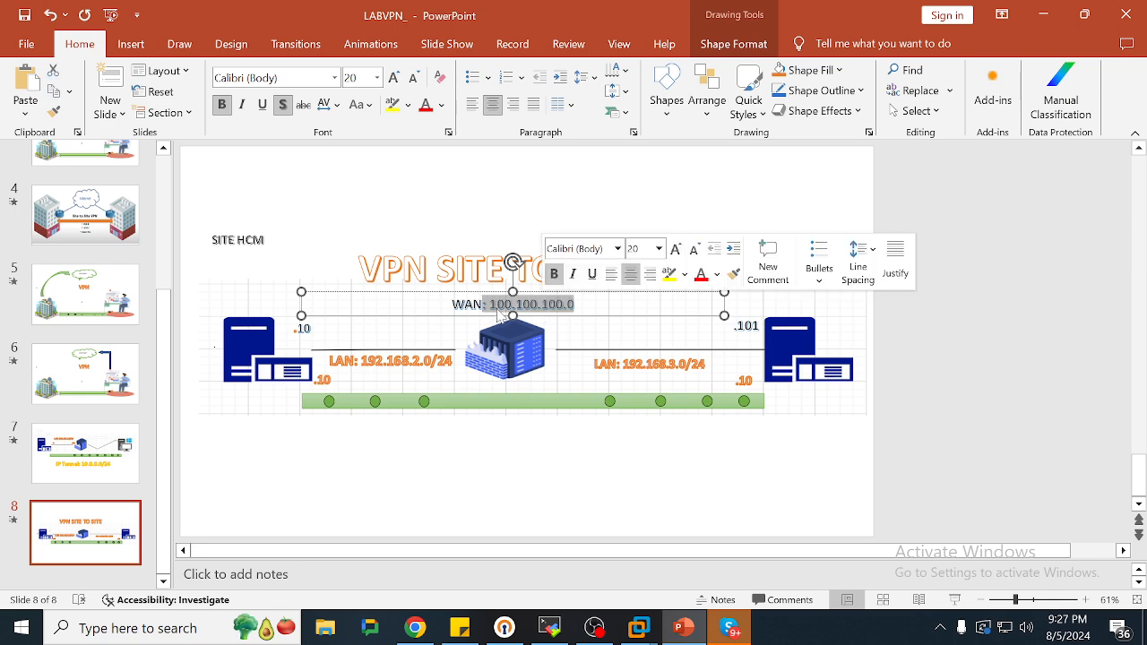
click(301, 328)
click(637, 264)
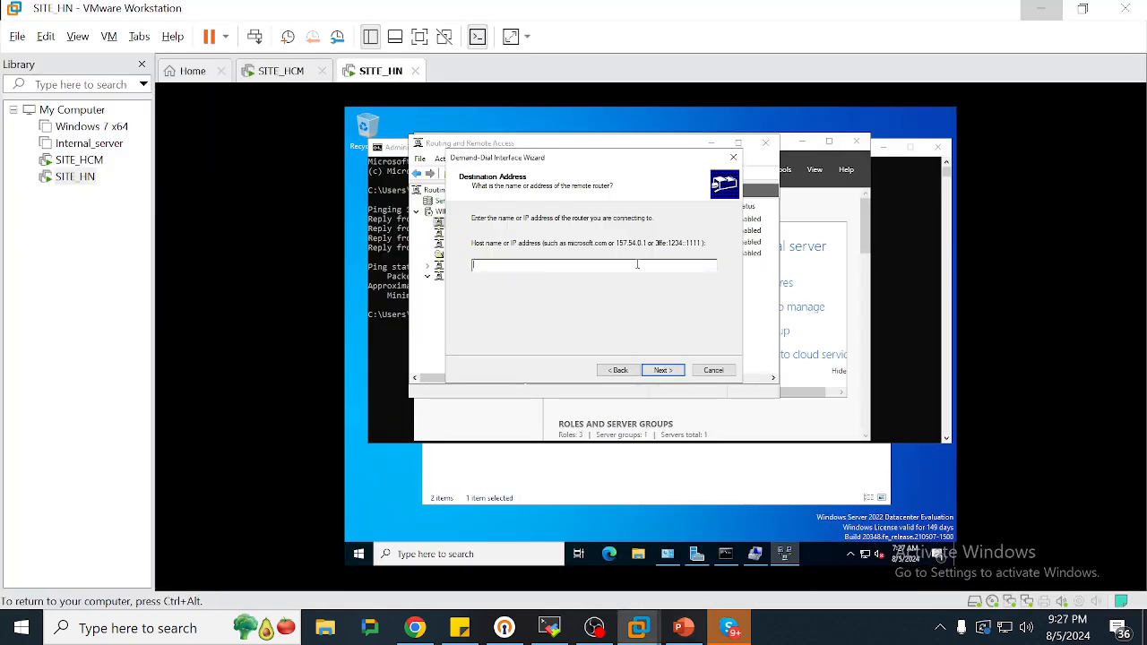
text(100.100.100.10)
key(Return)
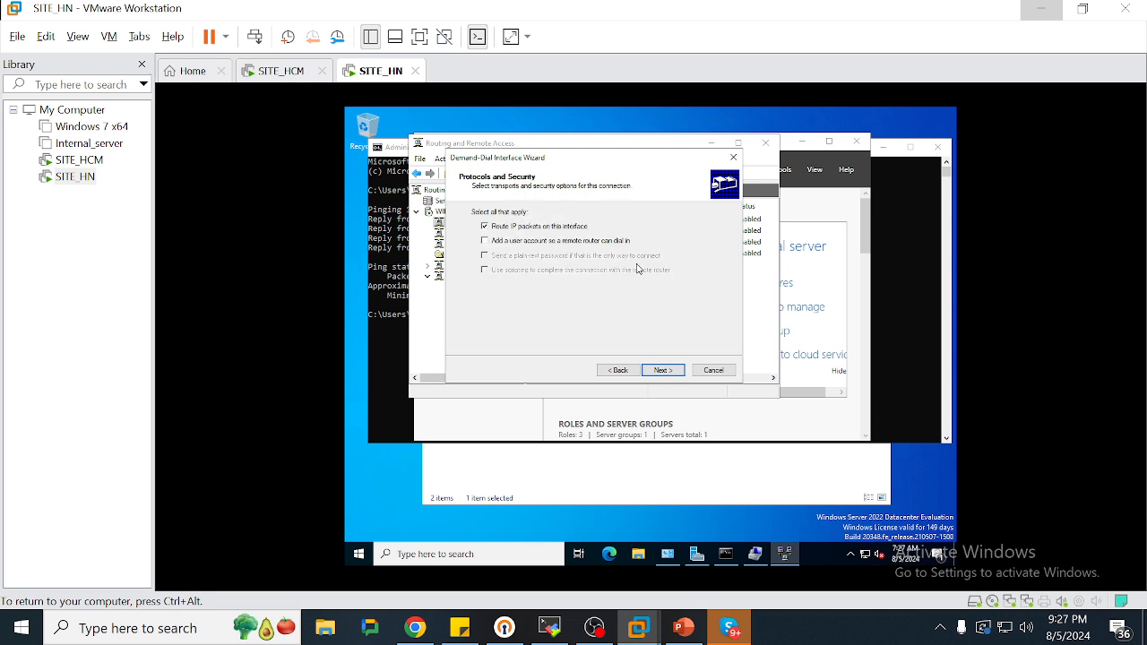
click(670, 371)
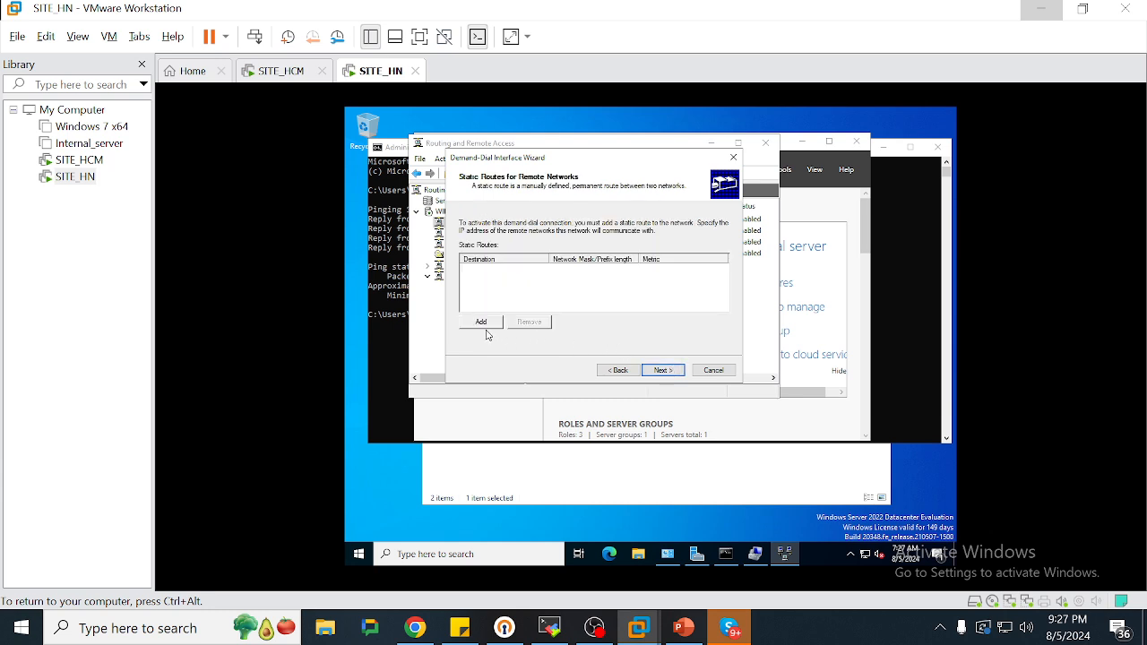
Begin a static route and add the note 'ip LAN của site HCM nha'
click(481, 323)
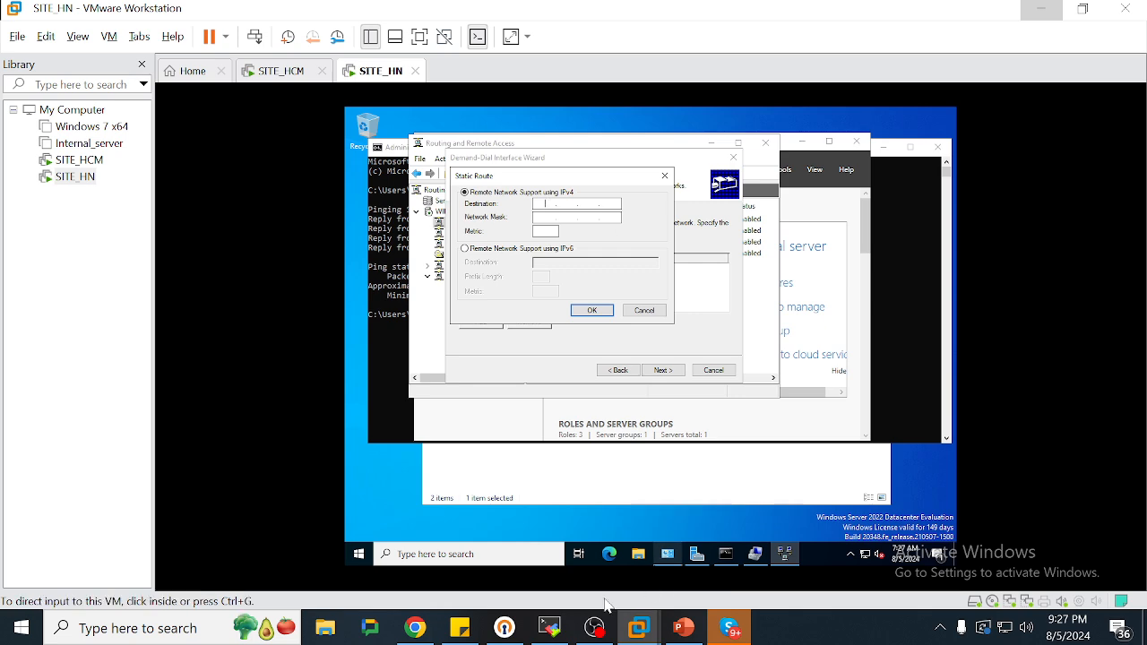
click(460, 627)
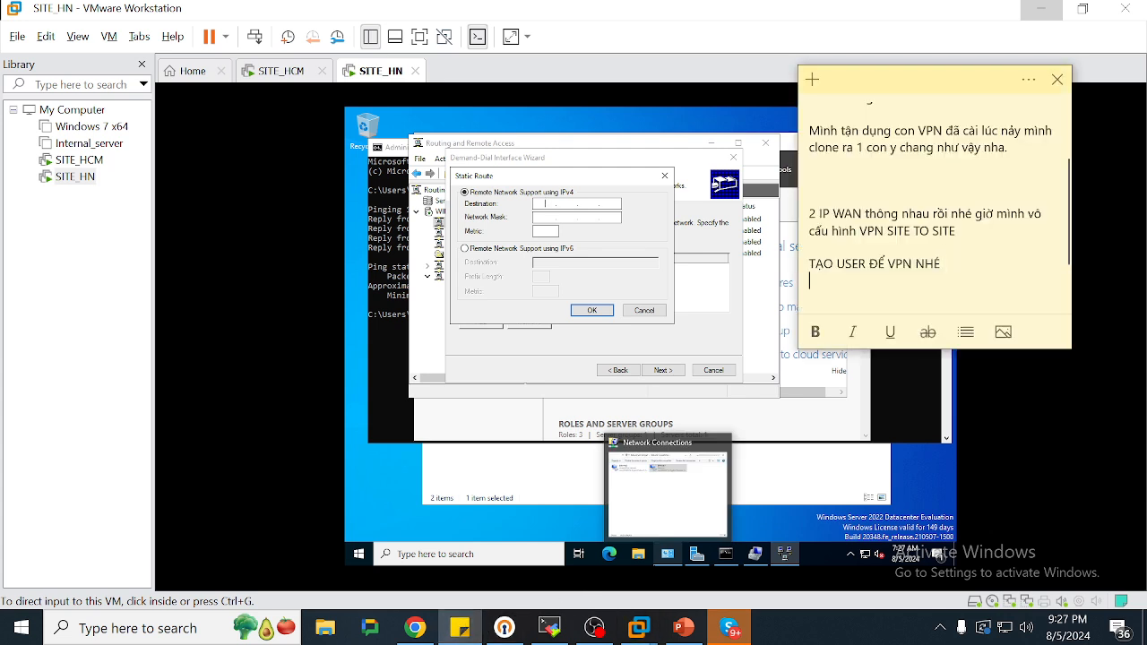
key(Return)
text(ip LAN của f)
key(BackSpace)
text(silt)
key(BackSpace)
key(BackSpace)
text(te HCM nha)
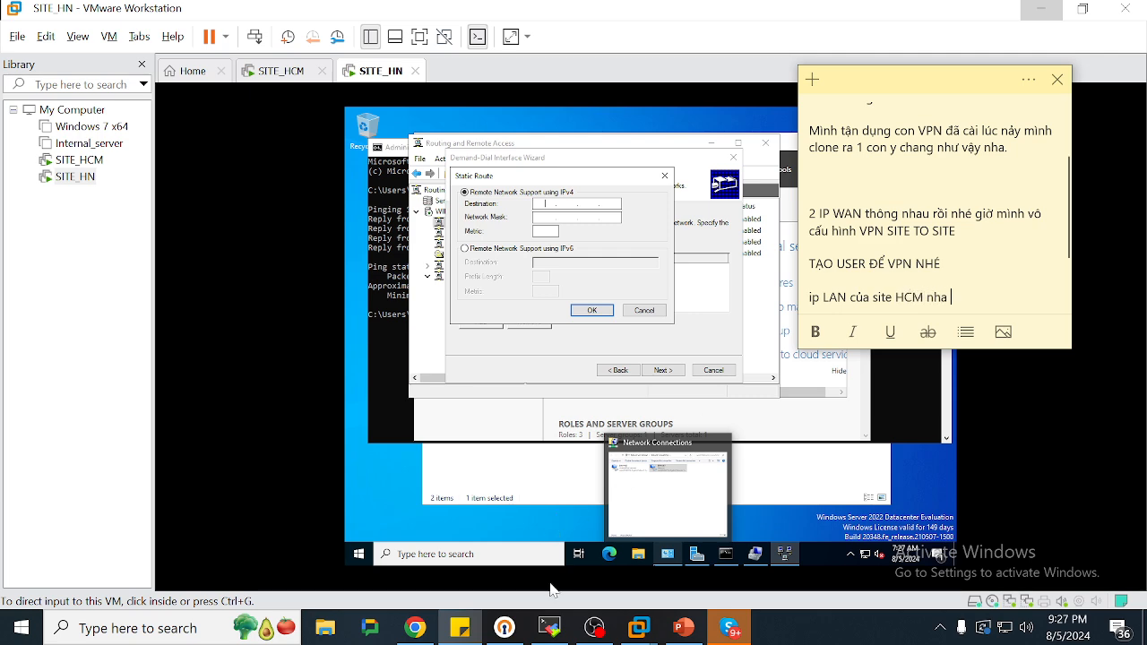
Add static route 192.168.2.0 mask 255.255.255.0 from the diagram and continue the wizard
click(678, 632)
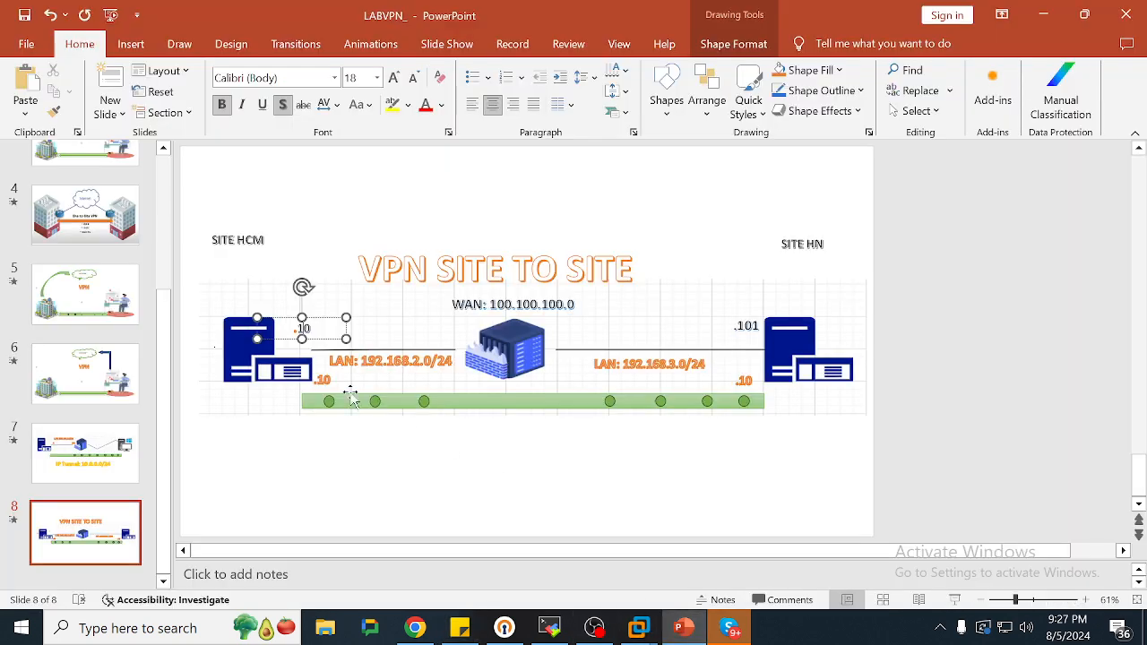
drag(355, 361, 426, 362)
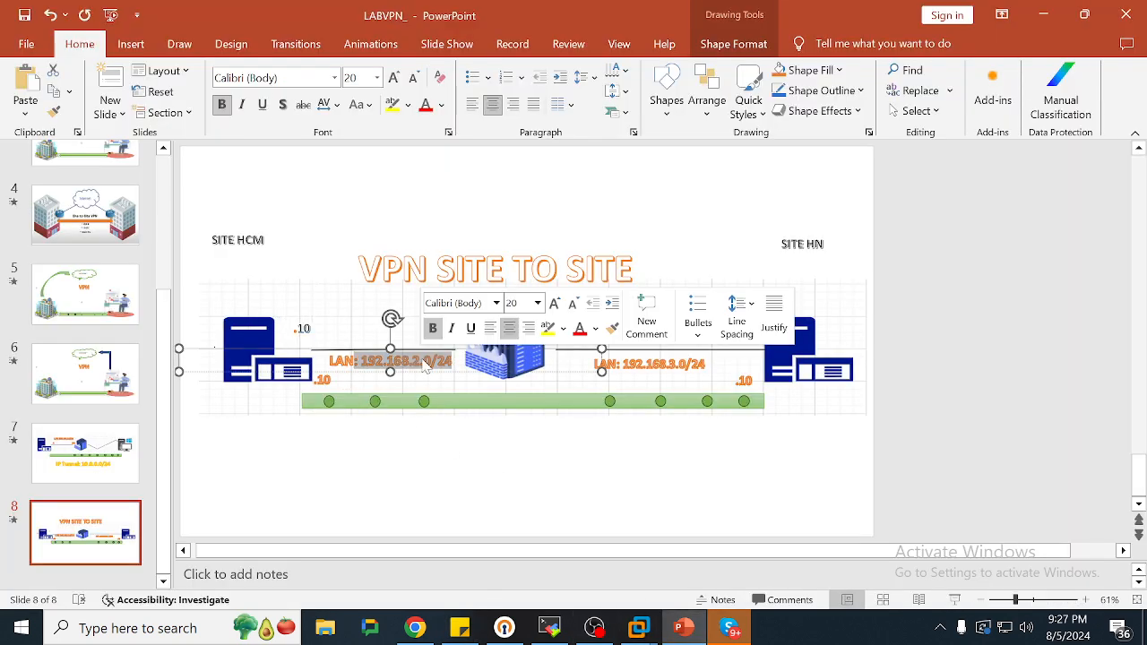
key(alt+Tab)
key(alt+Tab)
key(Tab)
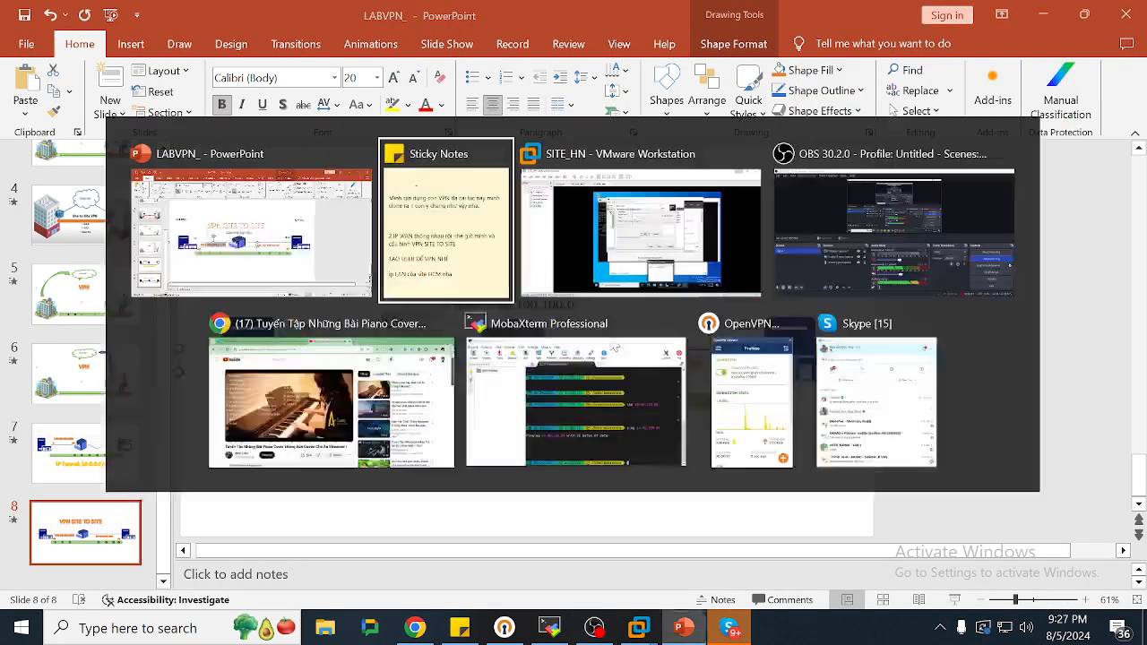
text(192)
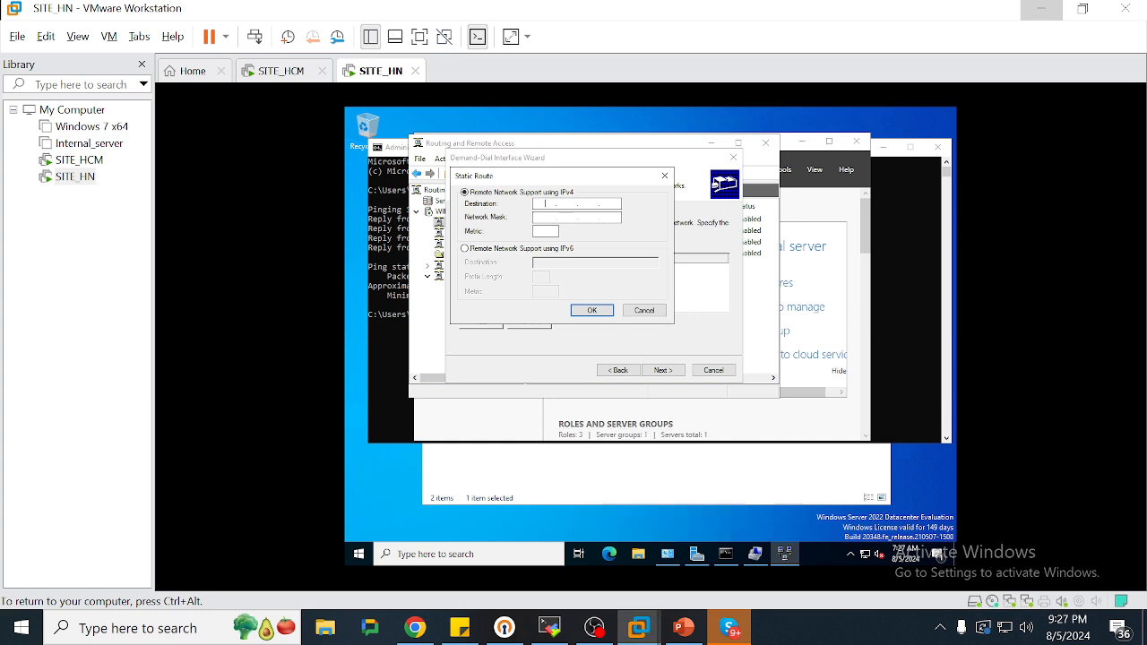
text(168)
text(255)
text(255)
text(255.0)
click(595, 310)
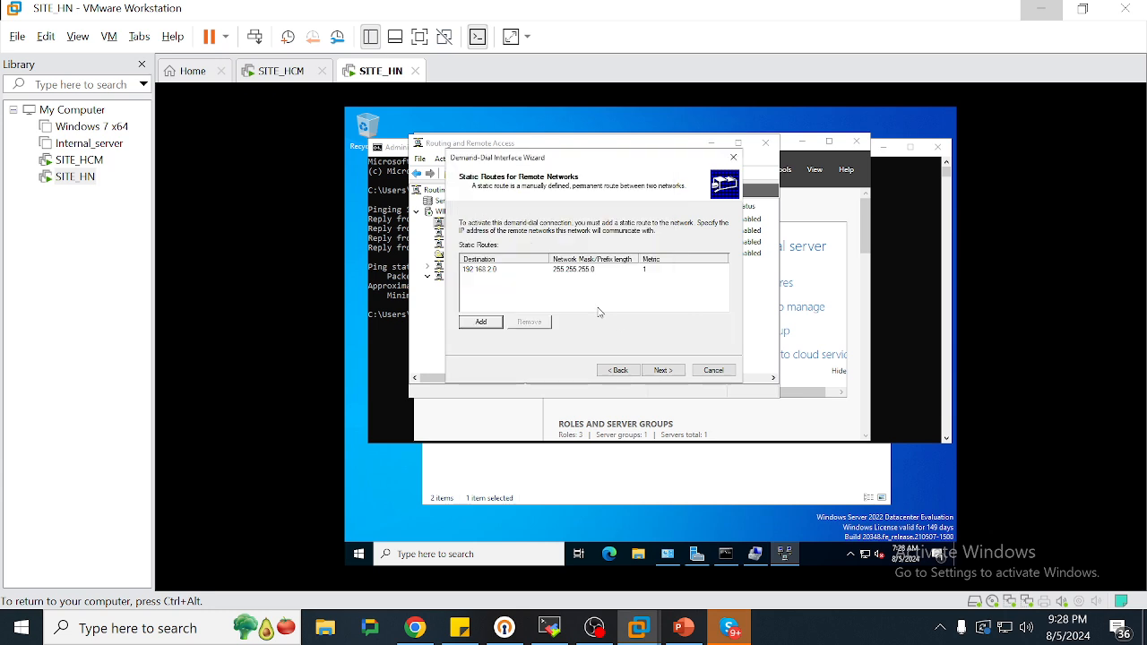
click(661, 370)
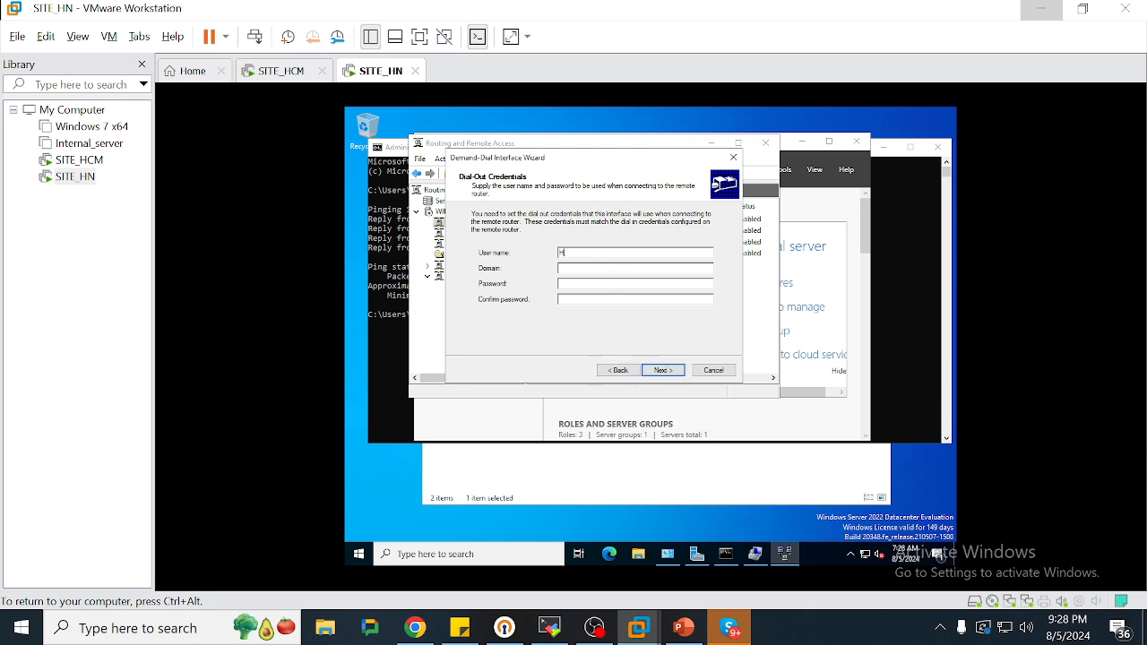
Enter the dial-out user name and password, finishing the HN_TO_HCM demand-dial interface on SITE_HN
text(vpnHN)
key(BackSpace)
text(CMHN***********)
key(Return)
key(Return)
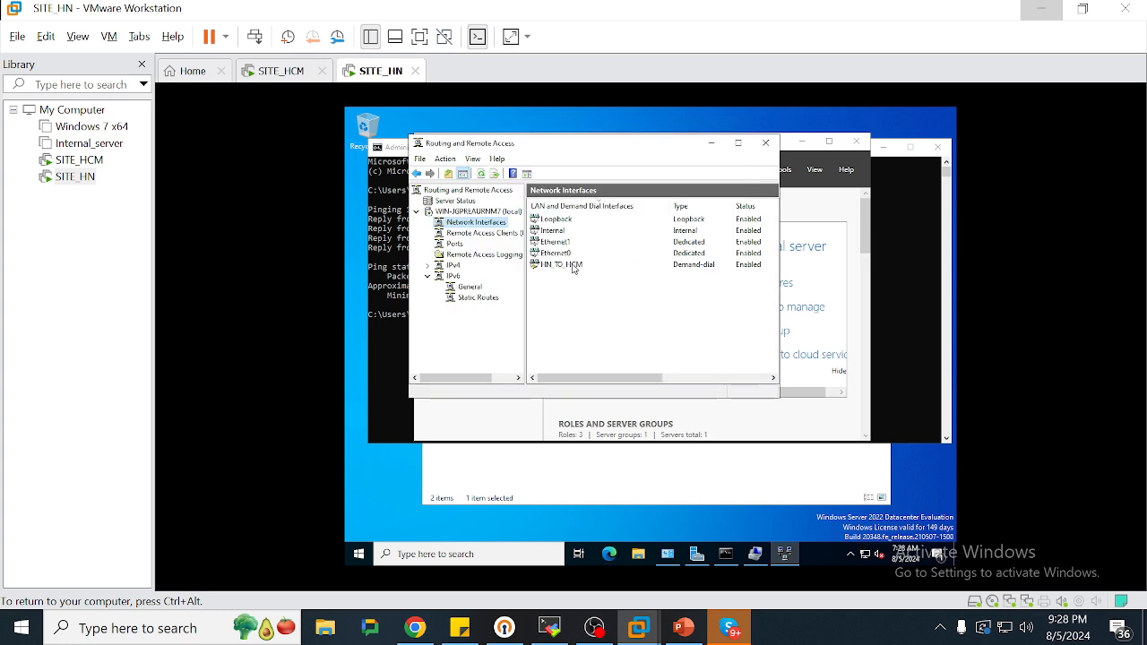
click(274, 71)
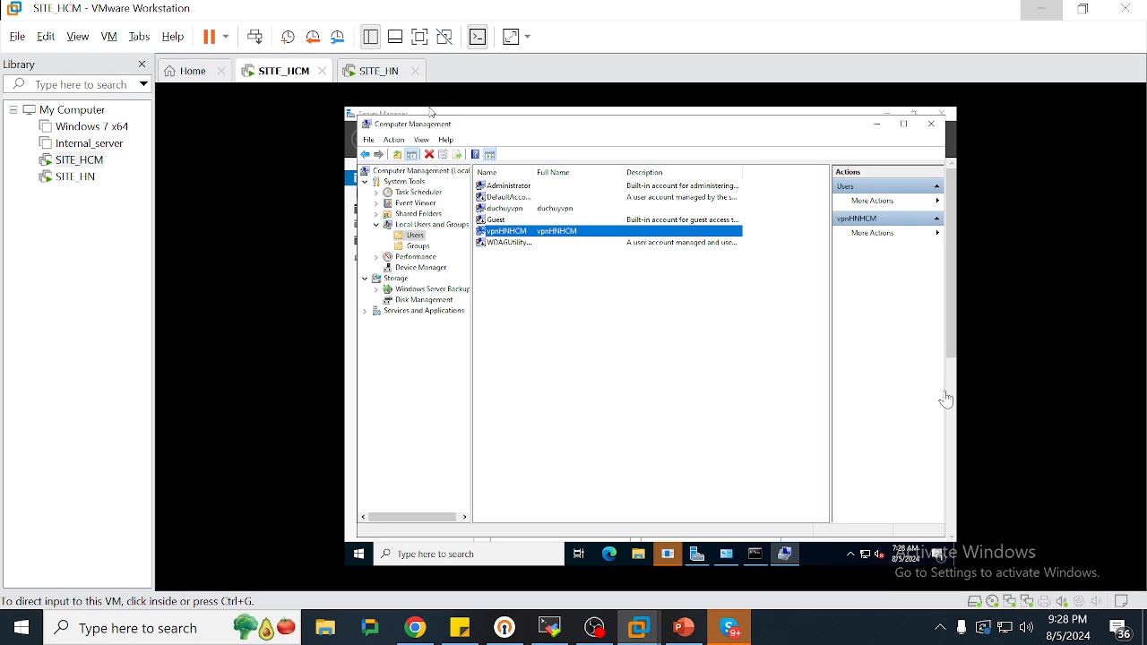
On SITE_HCM, set the Routing and Remote Access IPv4 static pool to 10.0.0.50–10.0.0.100
click(350, 312)
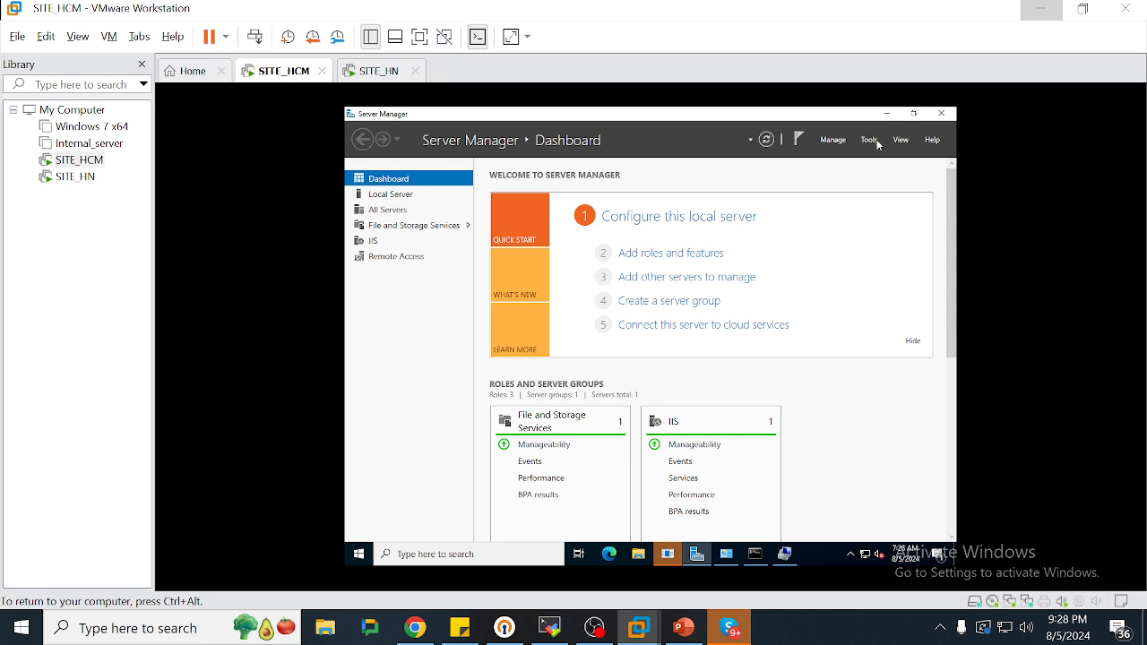
click(869, 140)
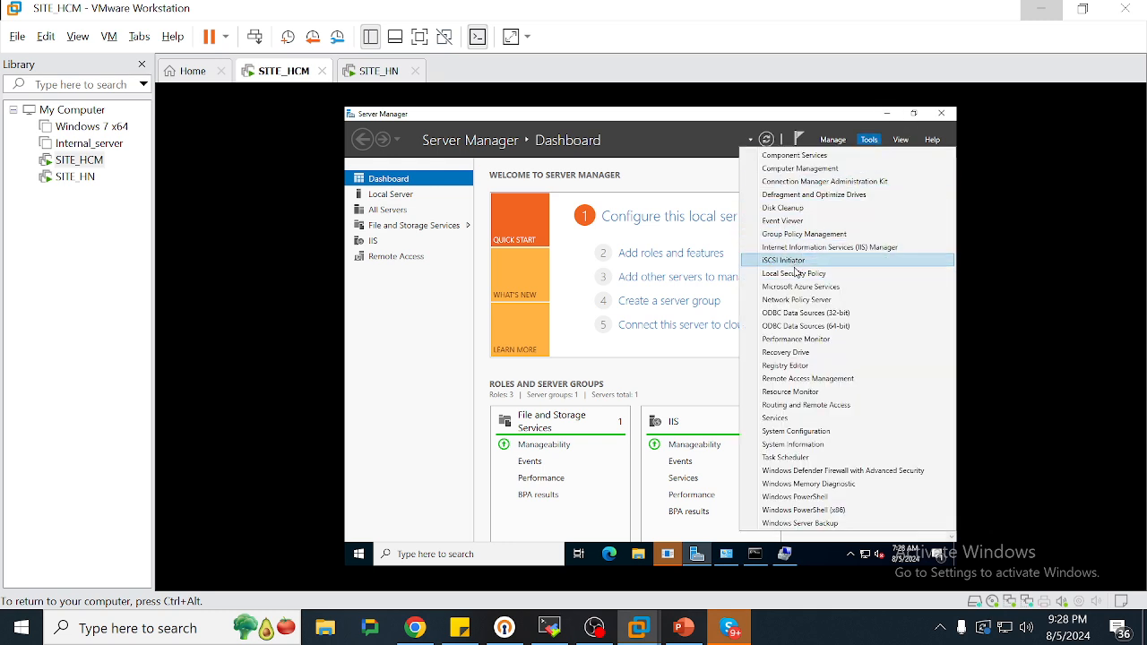
click(814, 404)
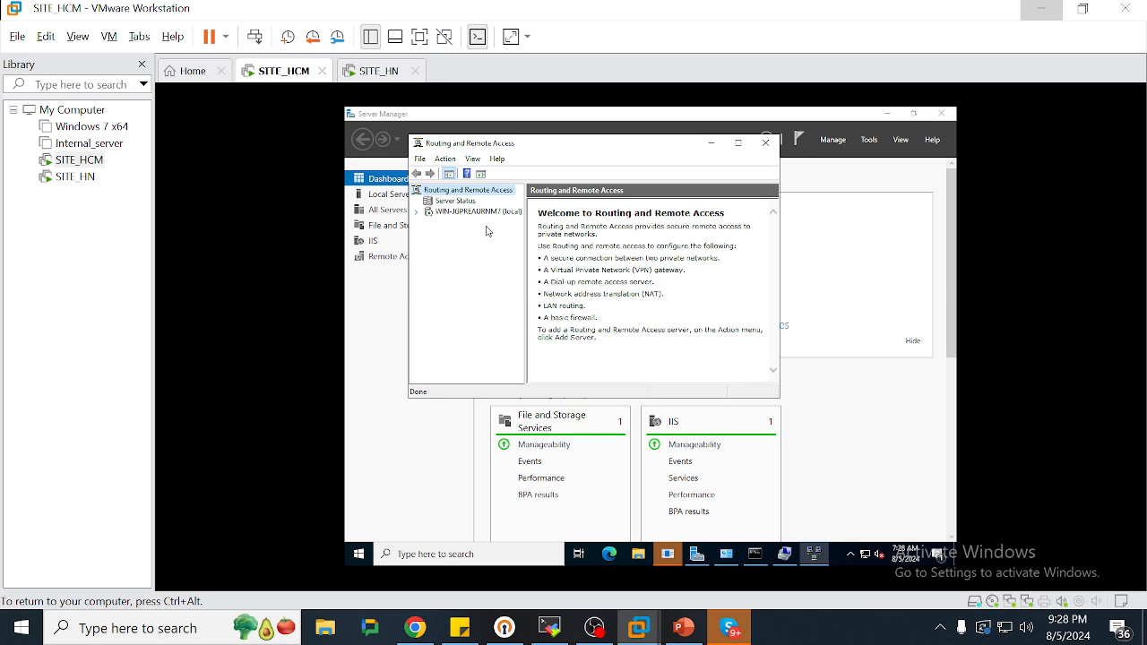
click(478, 212)
right_click(477, 213)
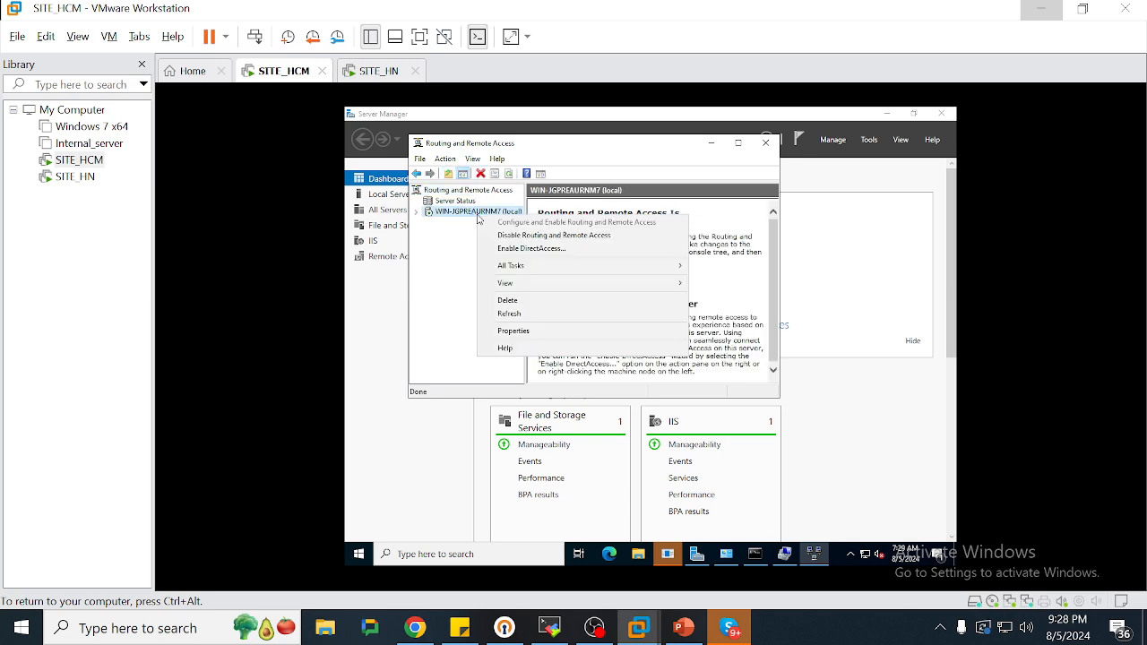
click(530, 333)
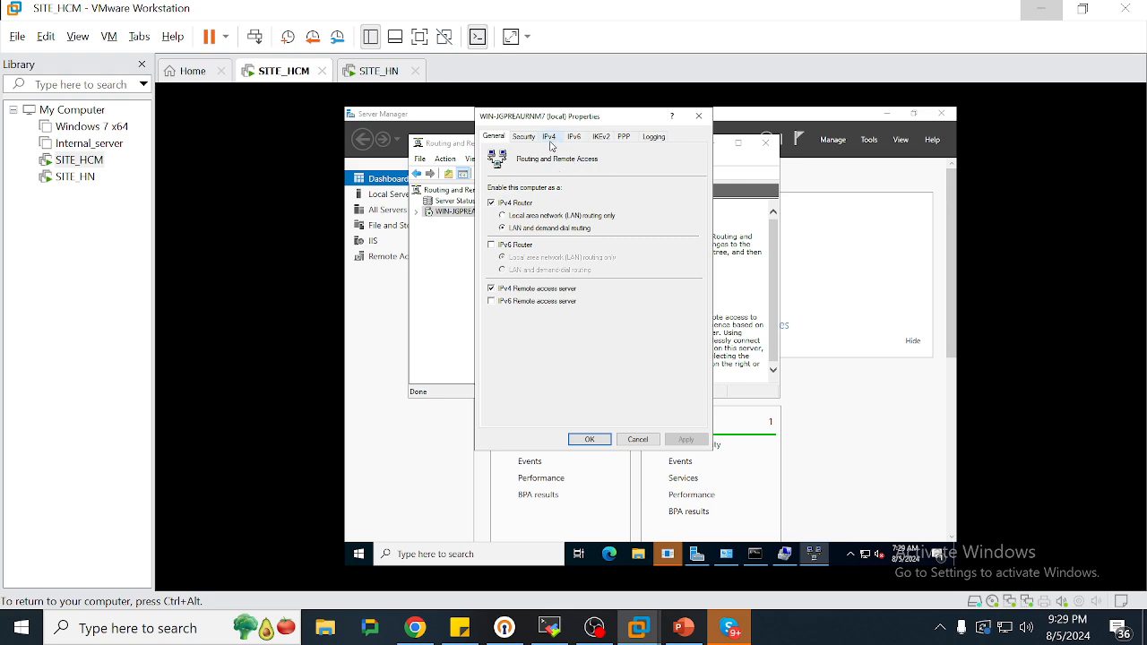
click(551, 146)
click(621, 277)
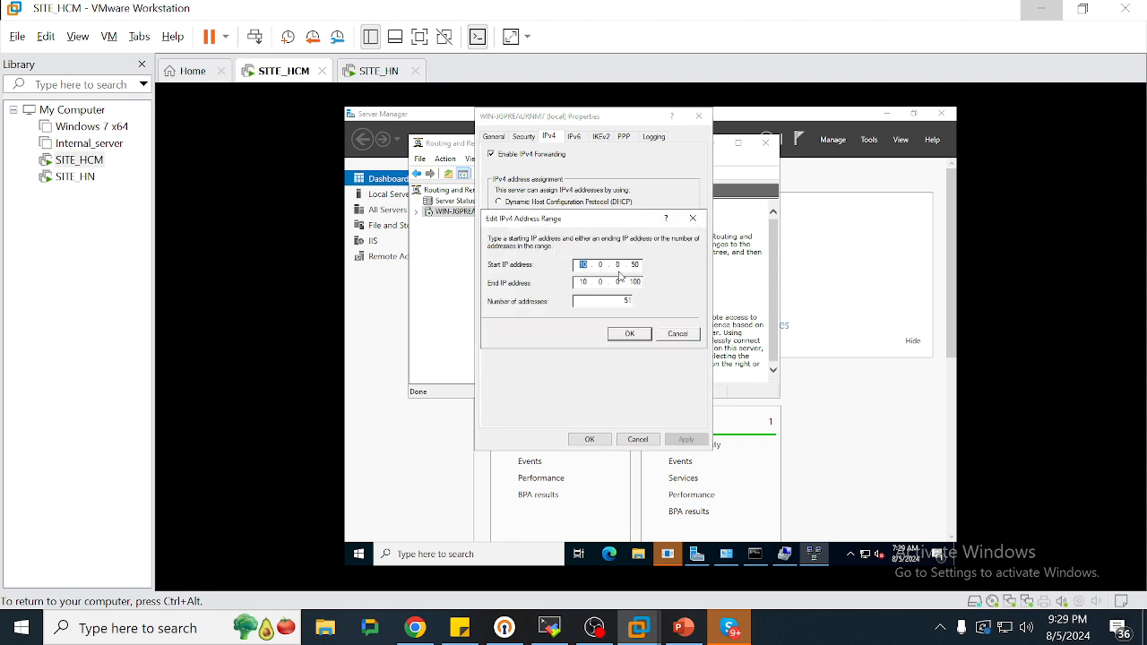
click(630, 333)
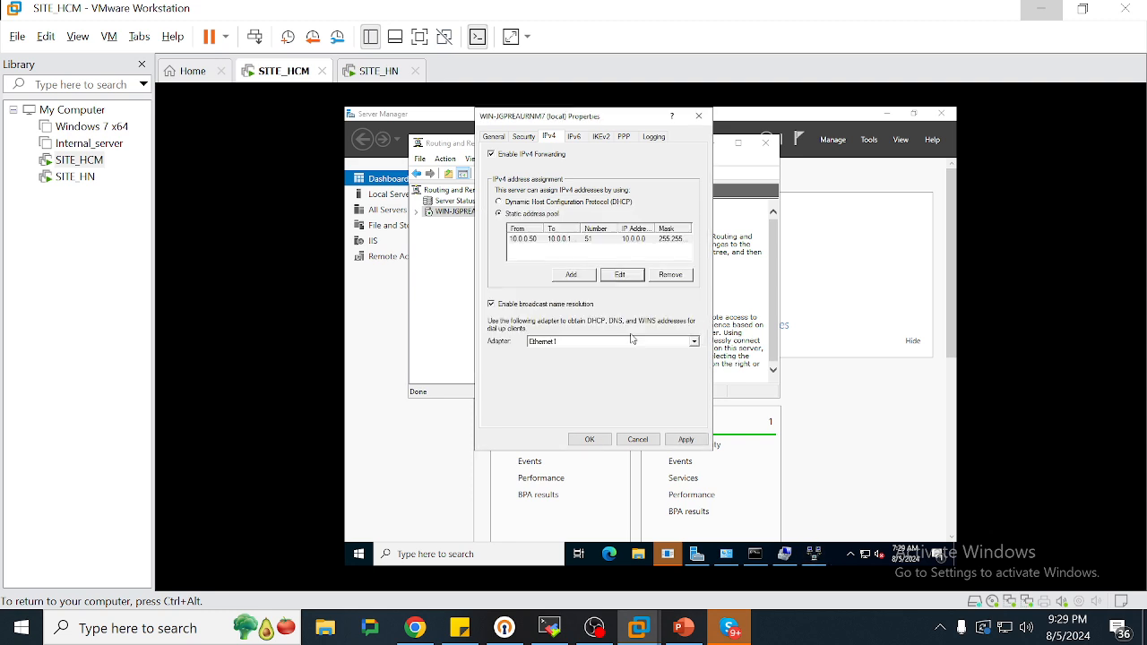
click(589, 439)
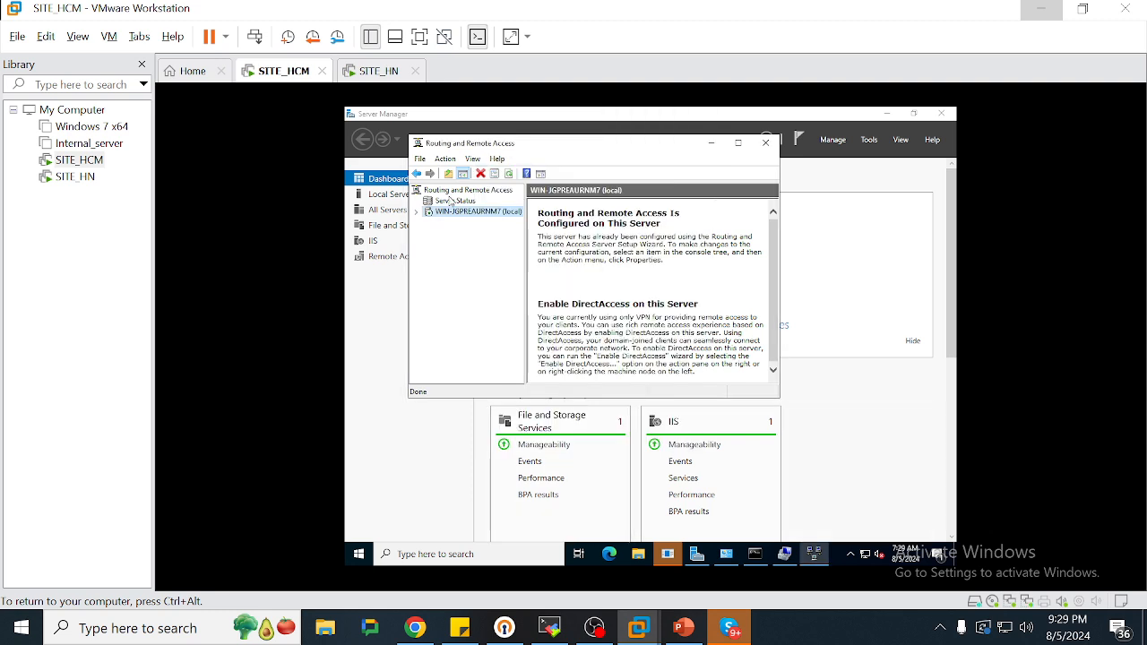
Expand the local routing server and bring up the Network Interfaces context menu
click(416, 212)
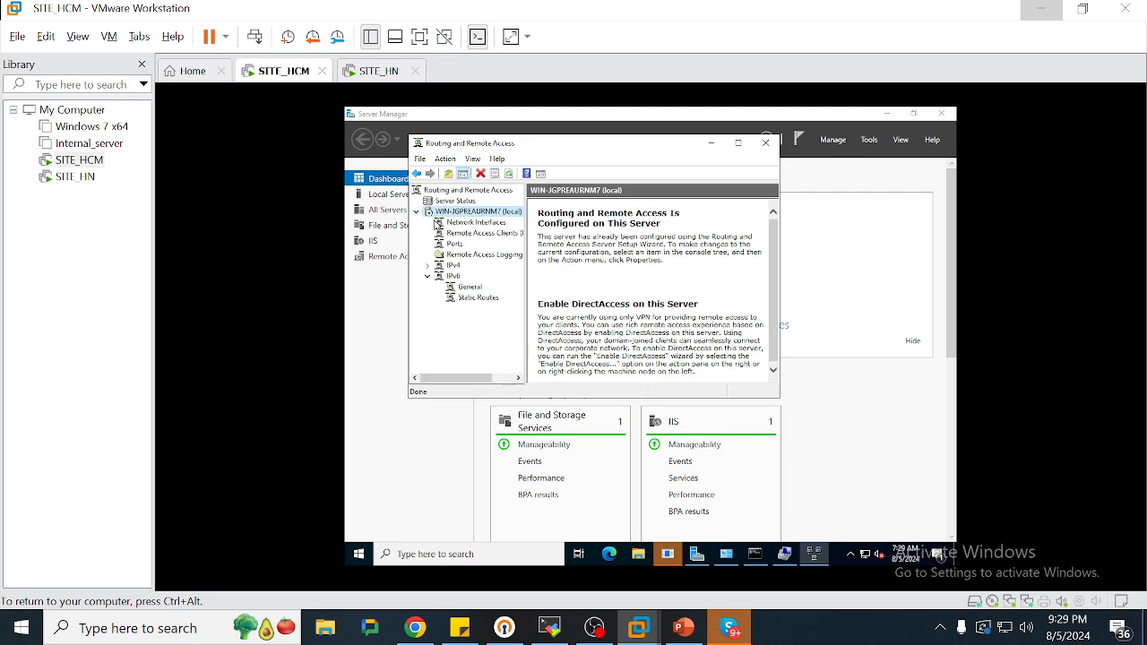
click(452, 224)
right_click(452, 224)
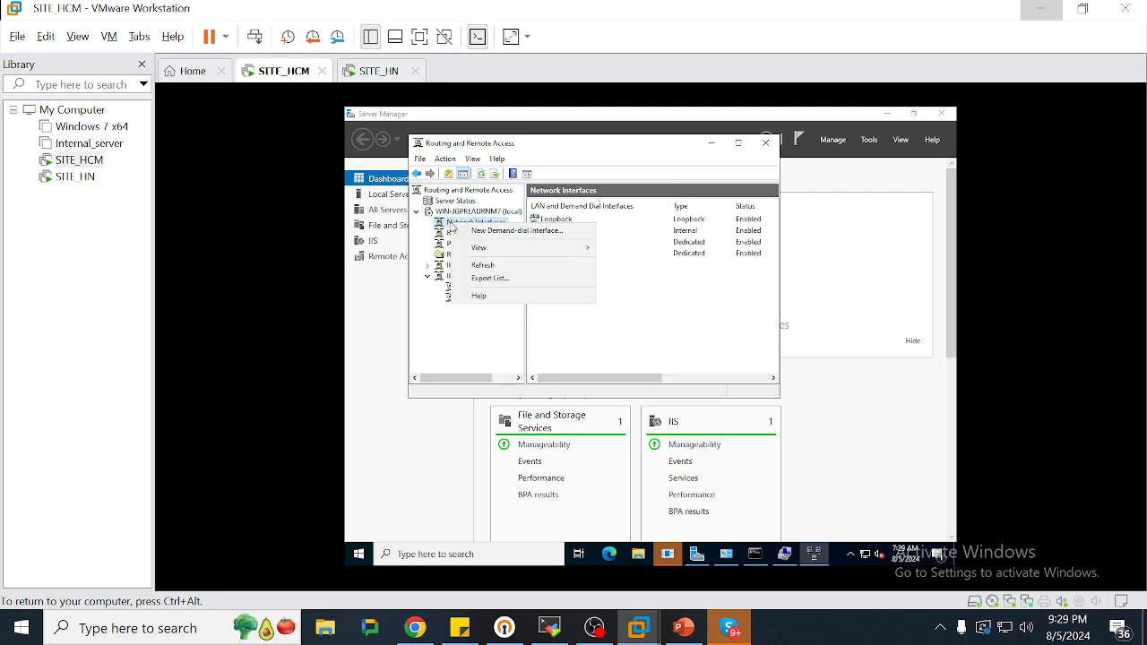
Start a new demand-dial interface named HCM_TO_HN using a VPN connection of type PPTP
click(482, 232)
key(Return)
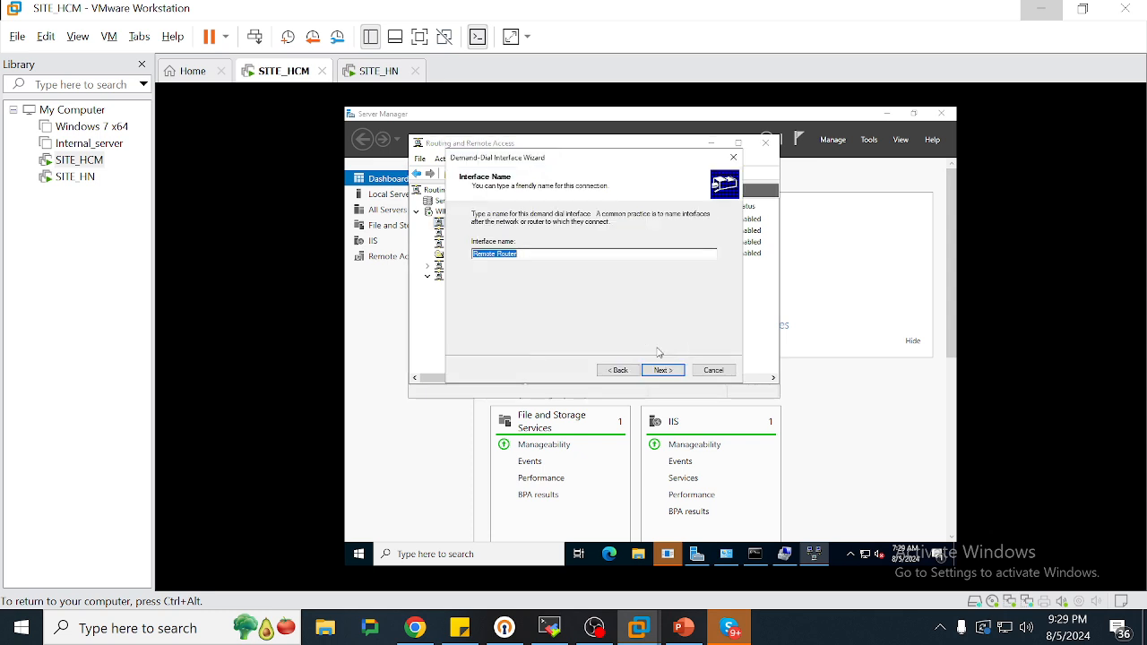
text(HCM_TO_HN)
key(Return)
key(Return)
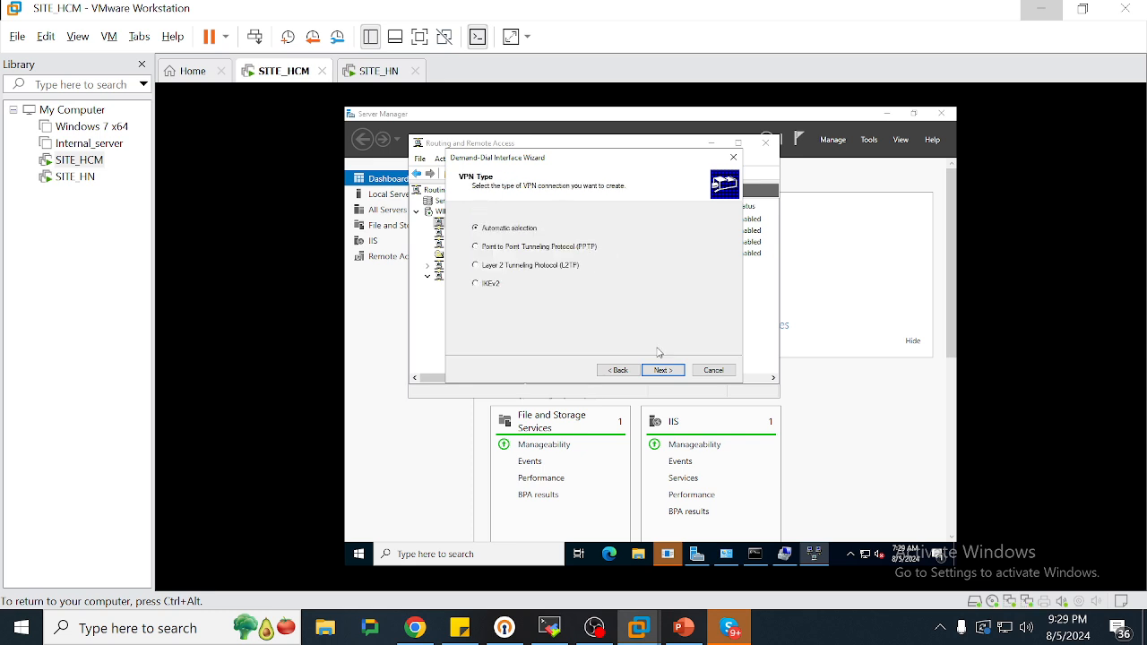
key(Down)
Set destination 100.100.100.101, keep IP packet routing, and begin adding a static route
key(Return)
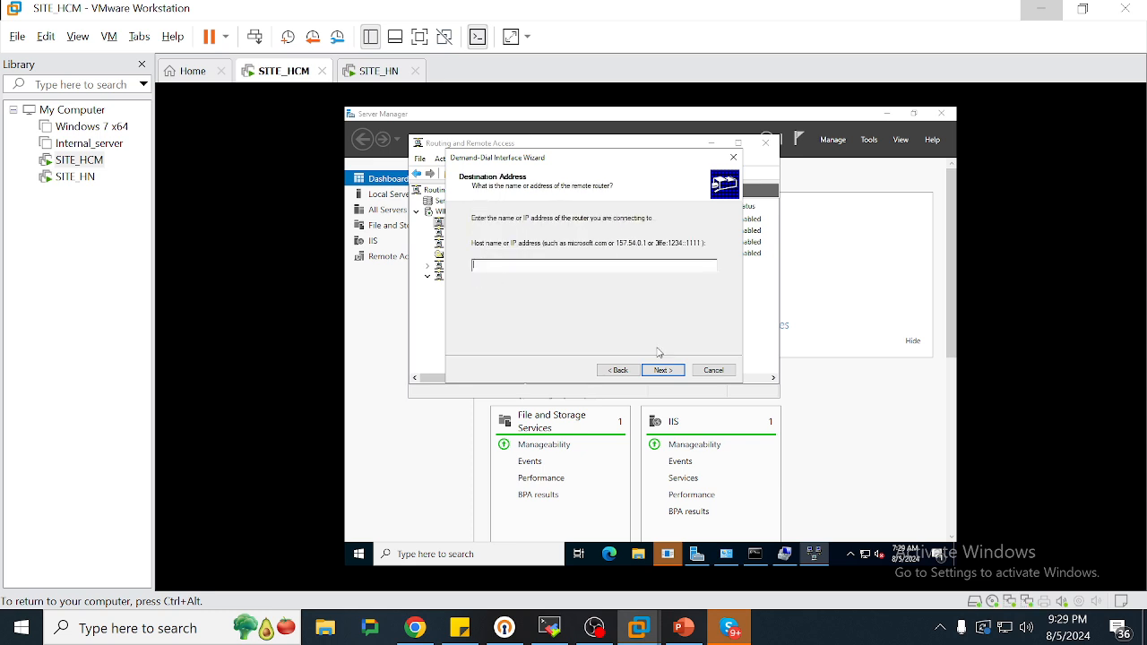
text(100.100.100.101)
key(Return)
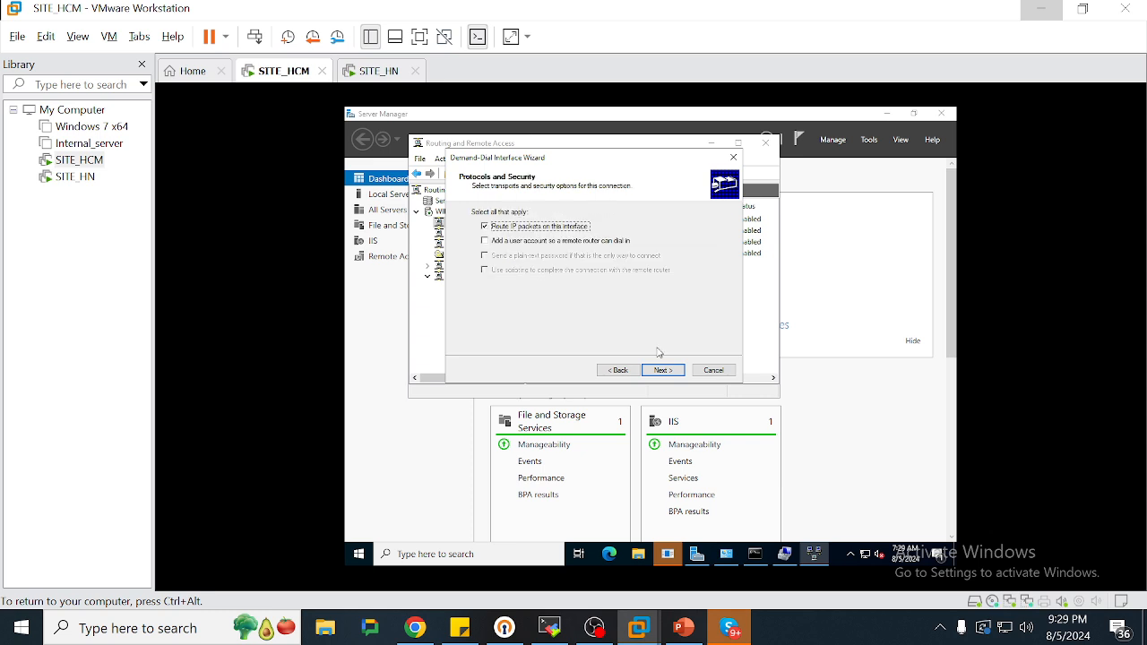
key(Return)
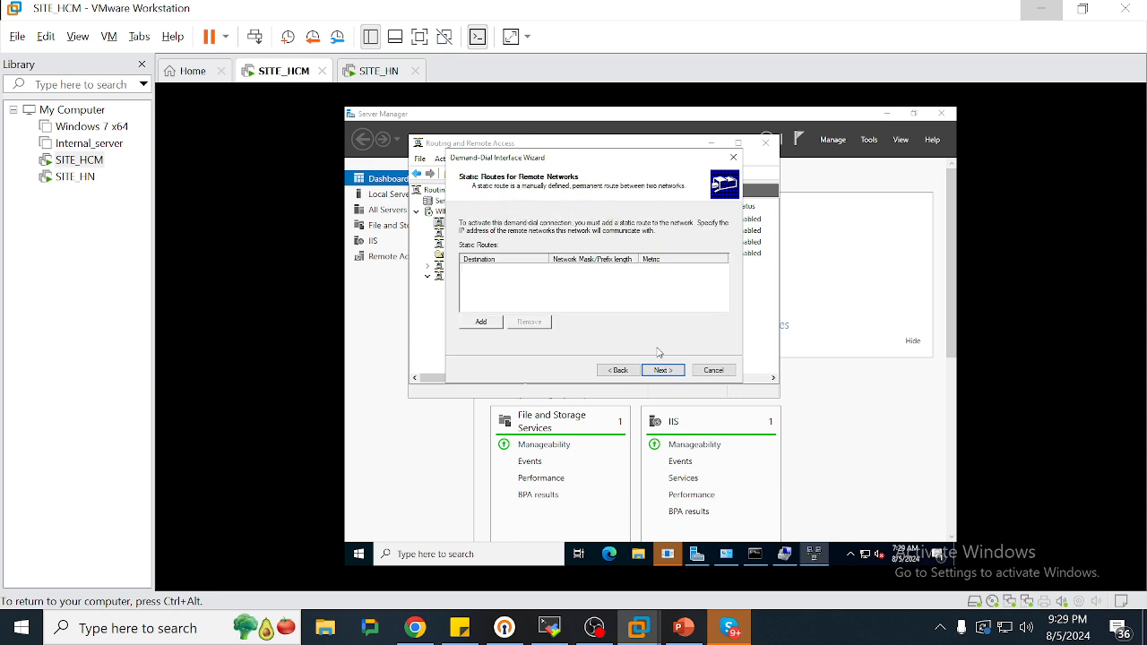
click(482, 322)
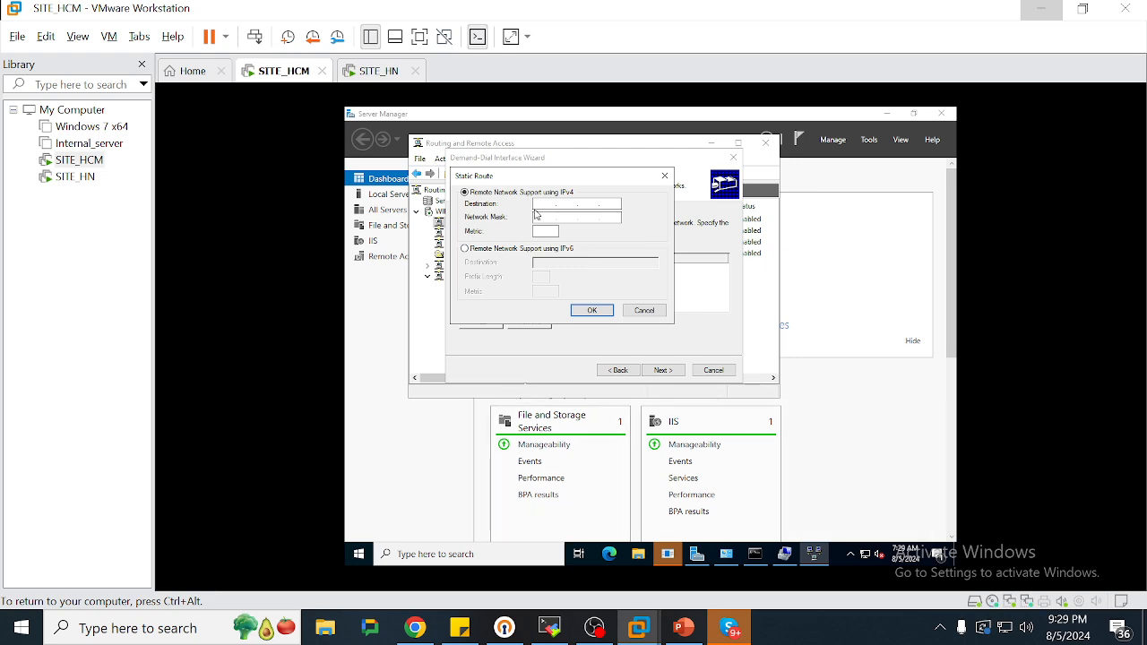
Add a static route to 192.168.3.0 with mask 255.255.255.0 for HCM_TO_HN
click(681, 628)
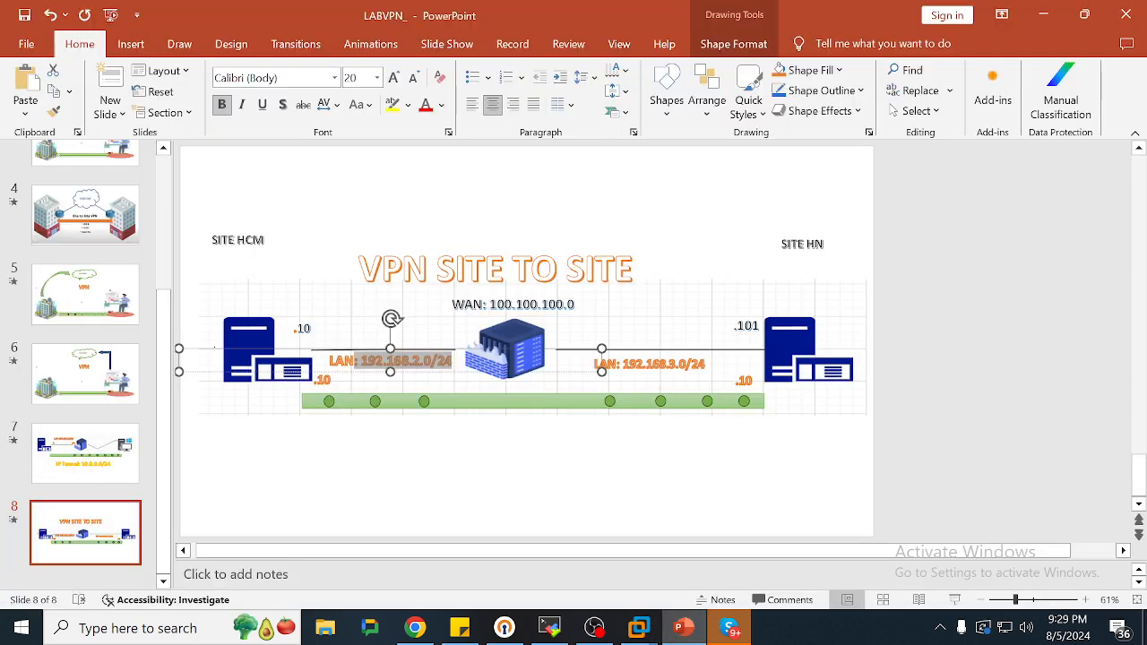
click(1042, 13)
text(192 . . .)
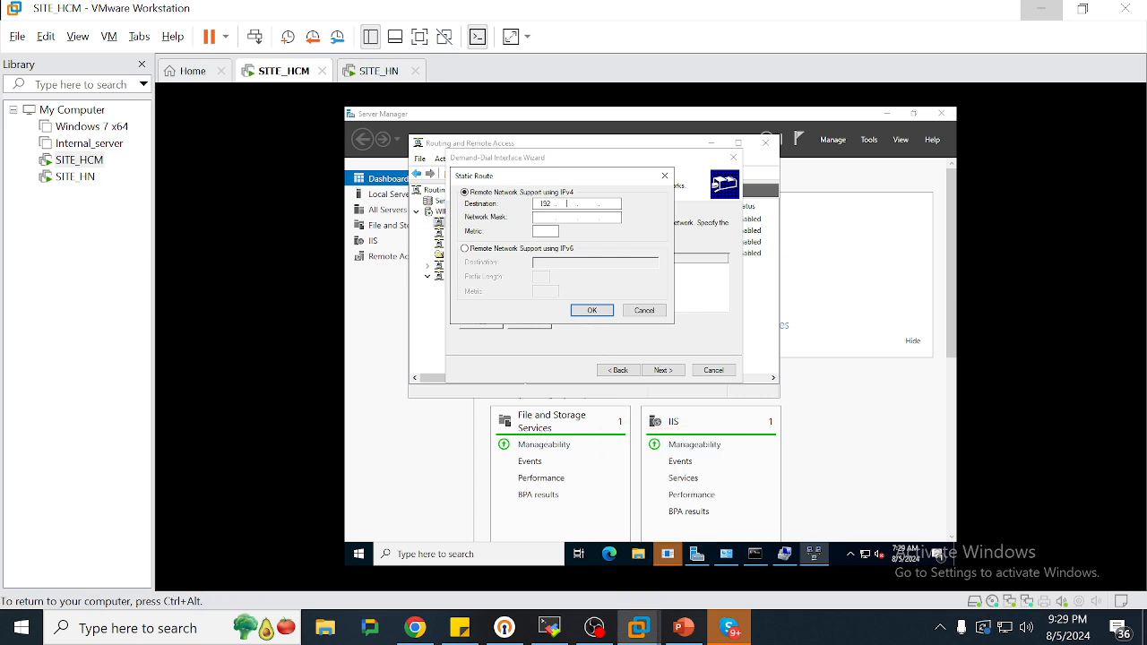
text(168255255255)
key(Return)
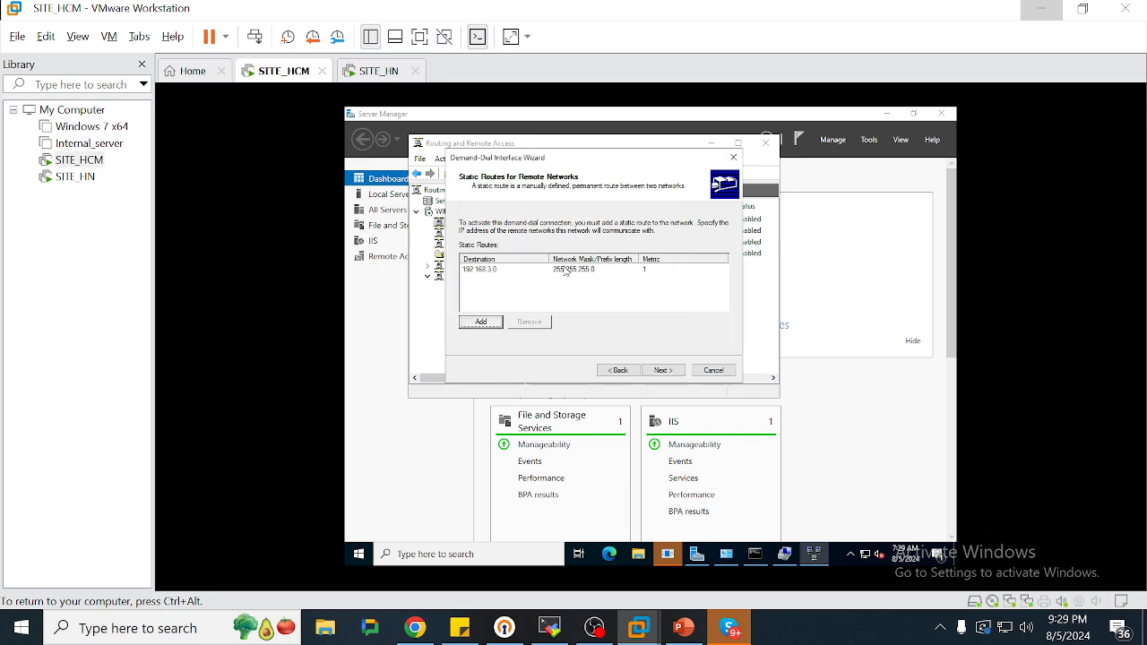
Enter the VPN account's dial-out user name and password and finish creating HCM_TO_HN
click(660, 371)
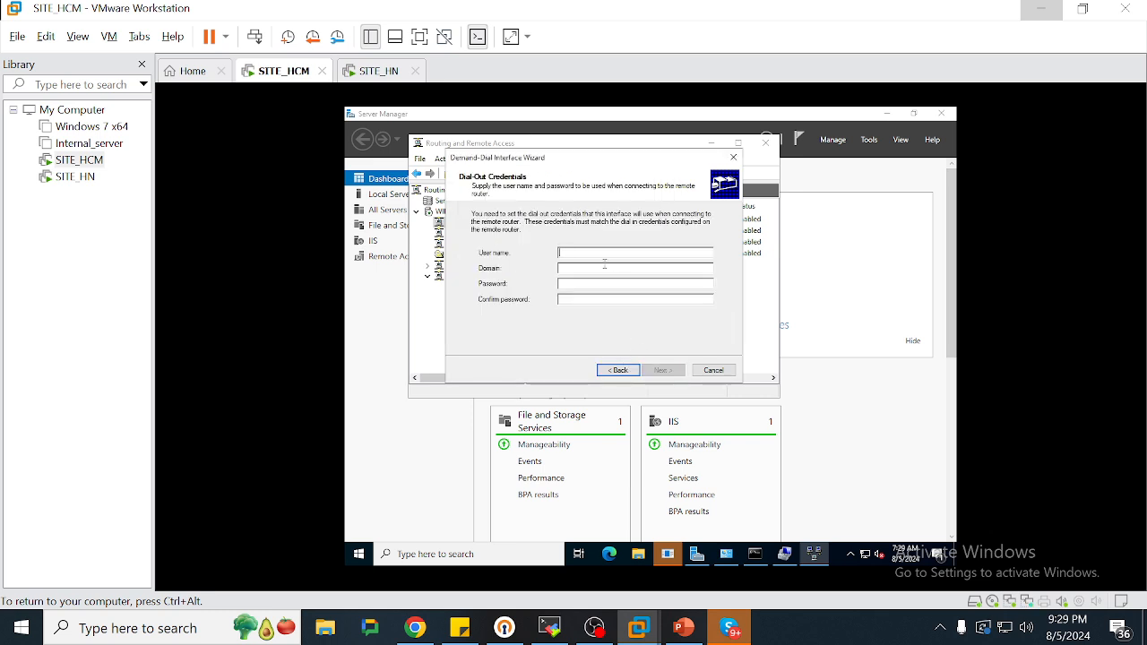
text(vpn)
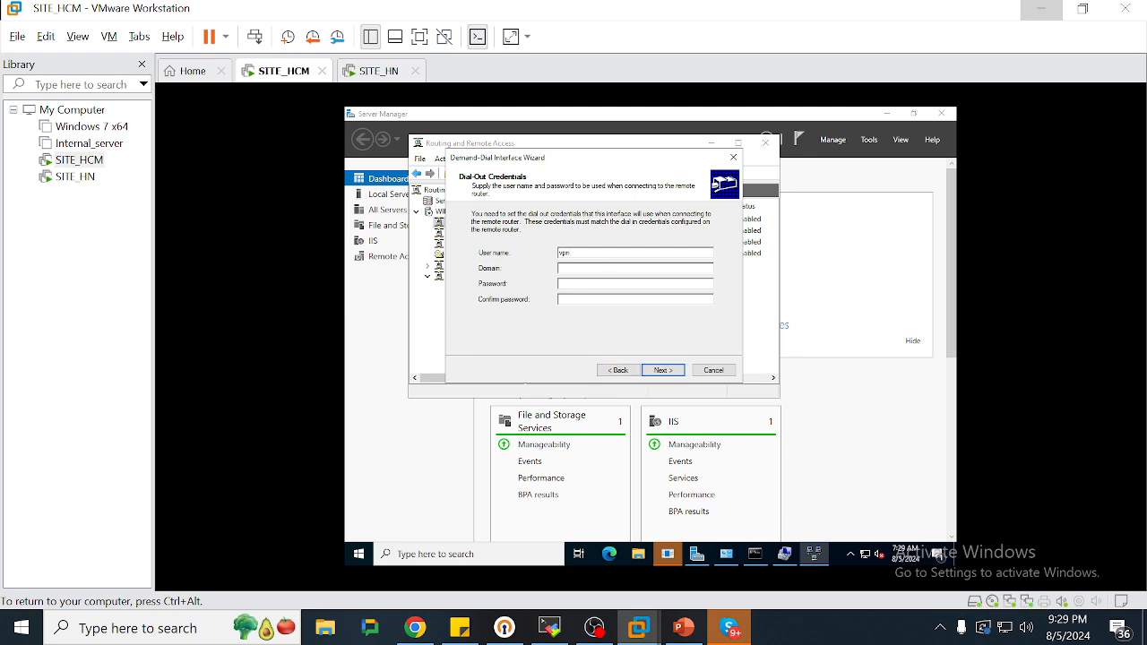
text(HCMHN)
key(Tab)
key(Tab)
text(***************)
key(Return)
key(Return)
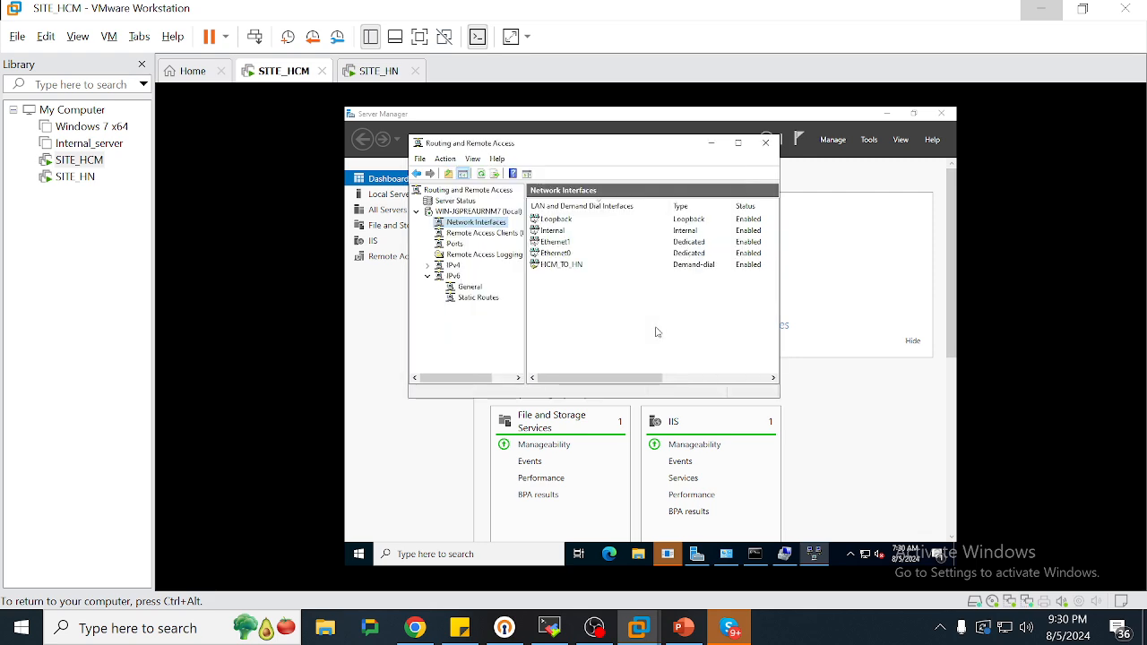
Connect HCM_TO_HN on SITE_HCM and HN_TO_HCM on SITE_HN
right_click(571, 267)
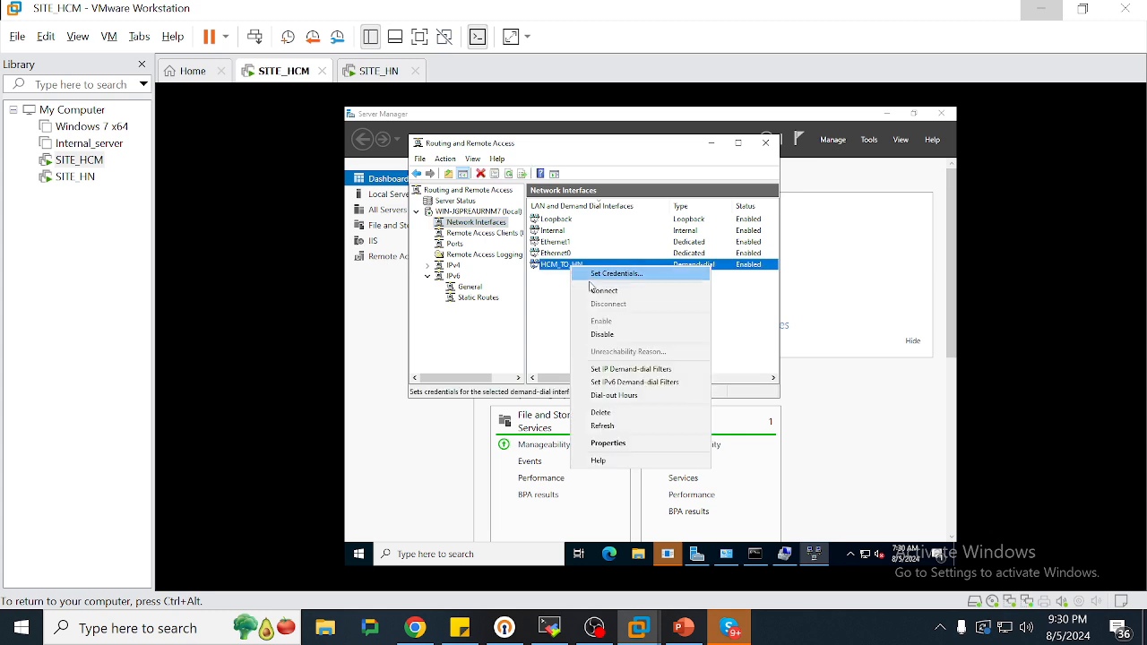
click(604, 291)
click(362, 71)
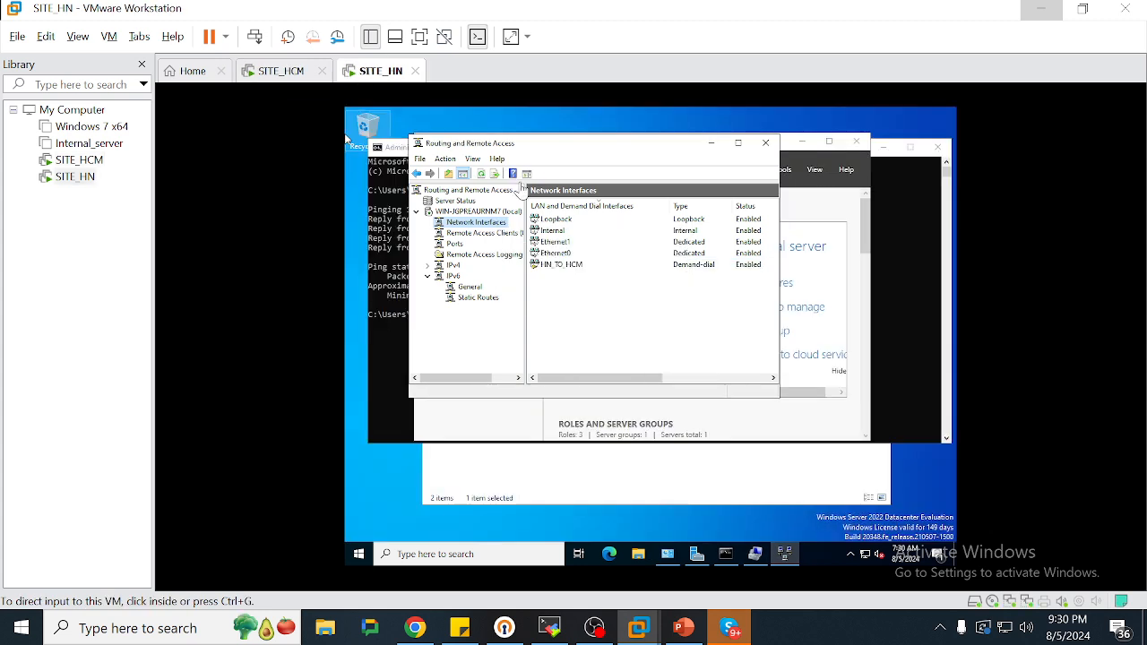
click(557, 255)
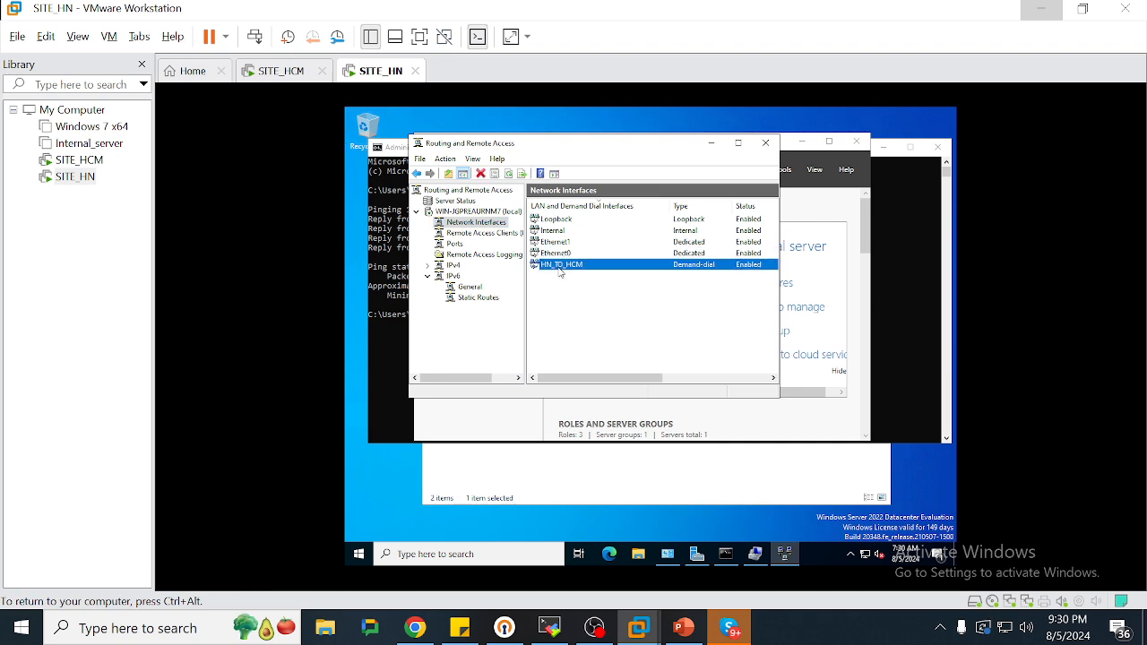
right_click(559, 266)
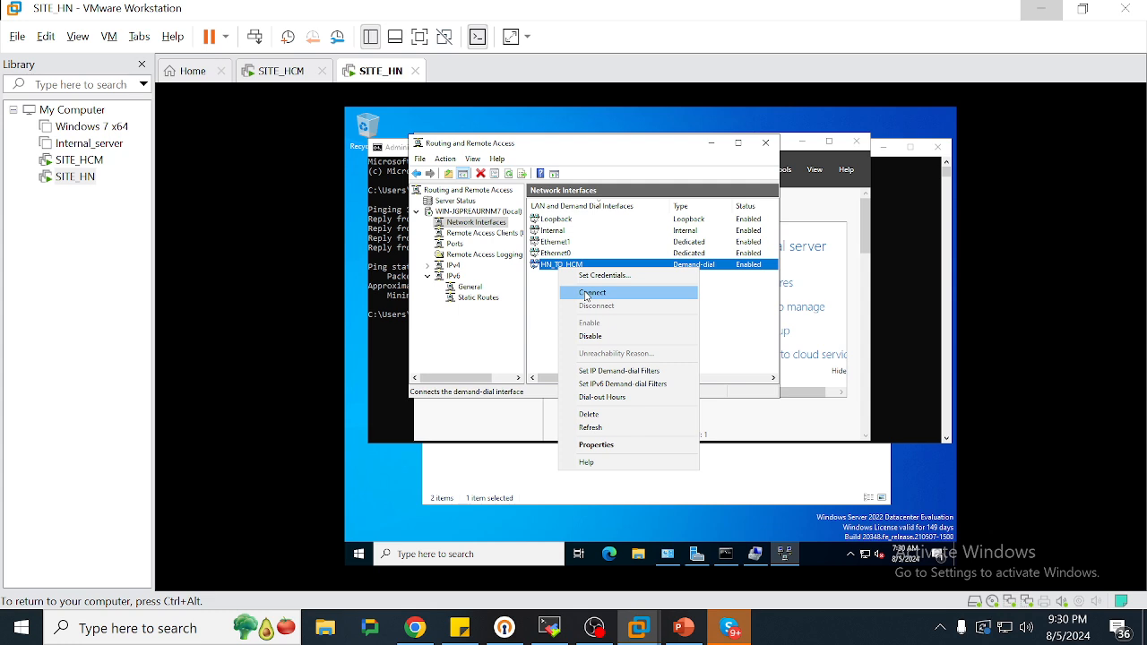
click(587, 292)
Dismiss the connection errors on both SITE_HCM and SITE_HN
key(ctrl+alt)
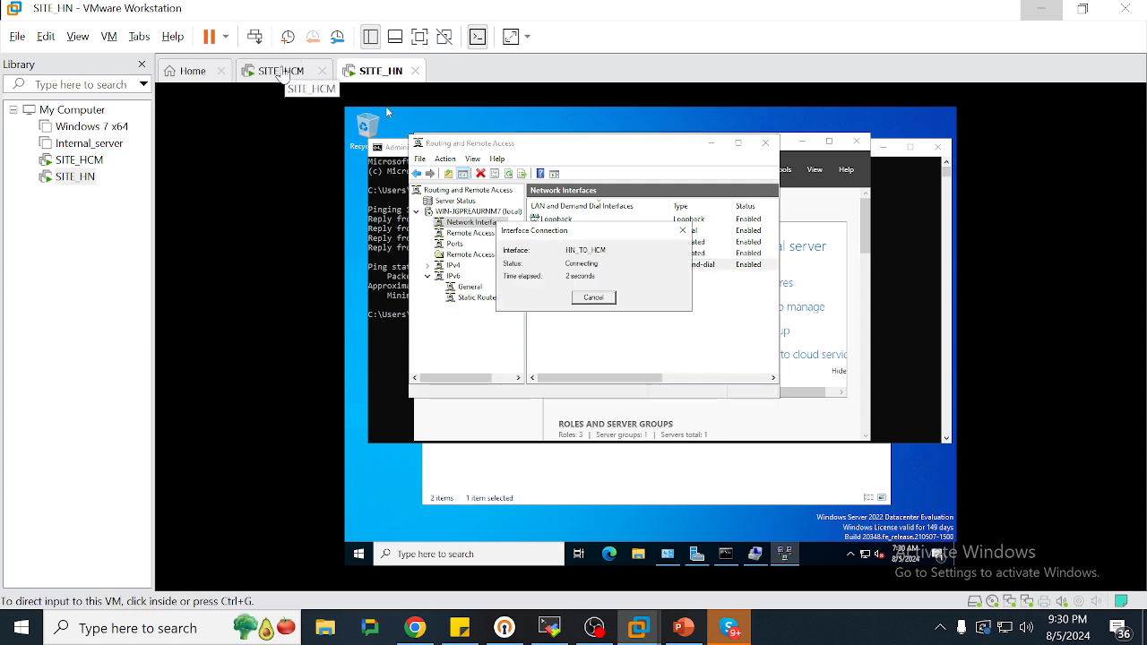
click(281, 72)
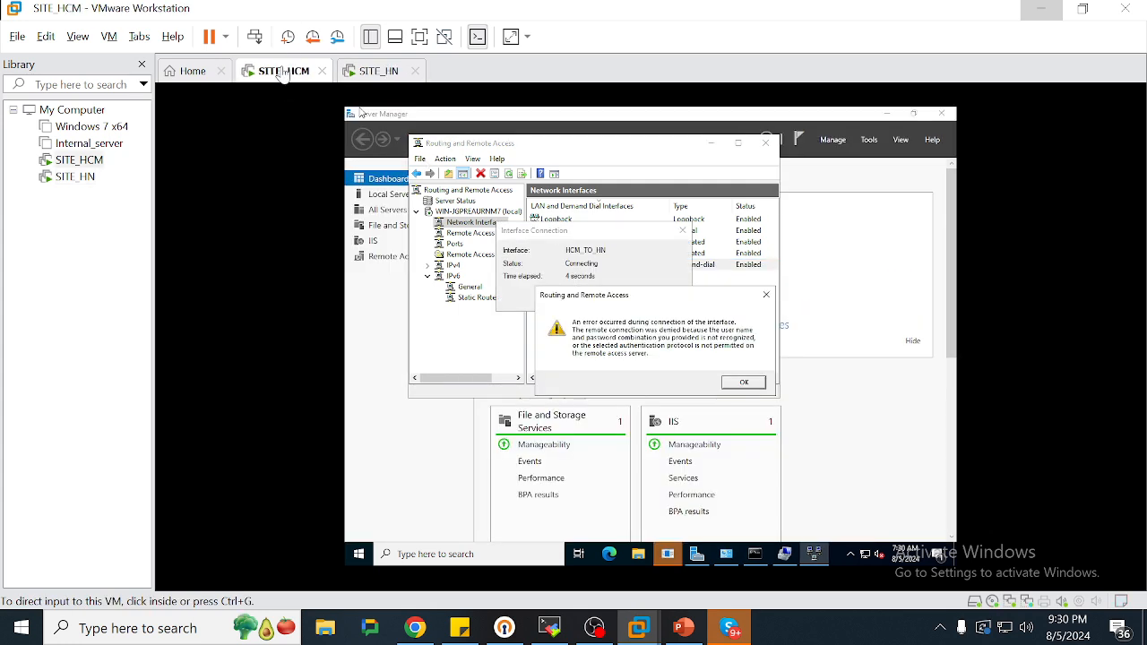
click(740, 385)
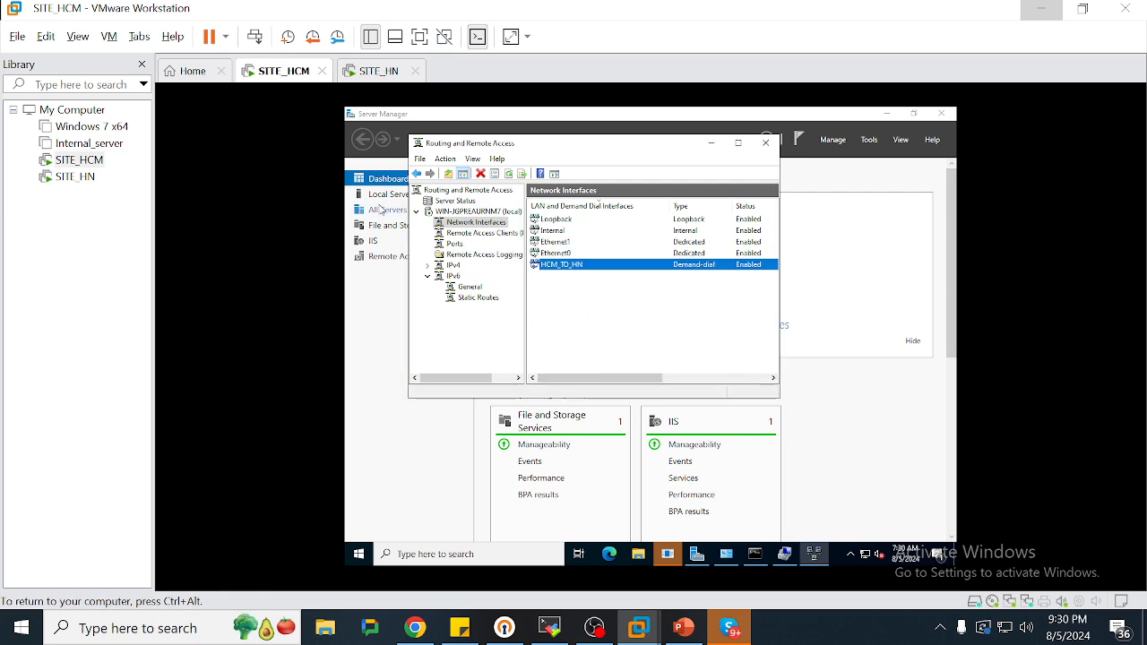
click(376, 71)
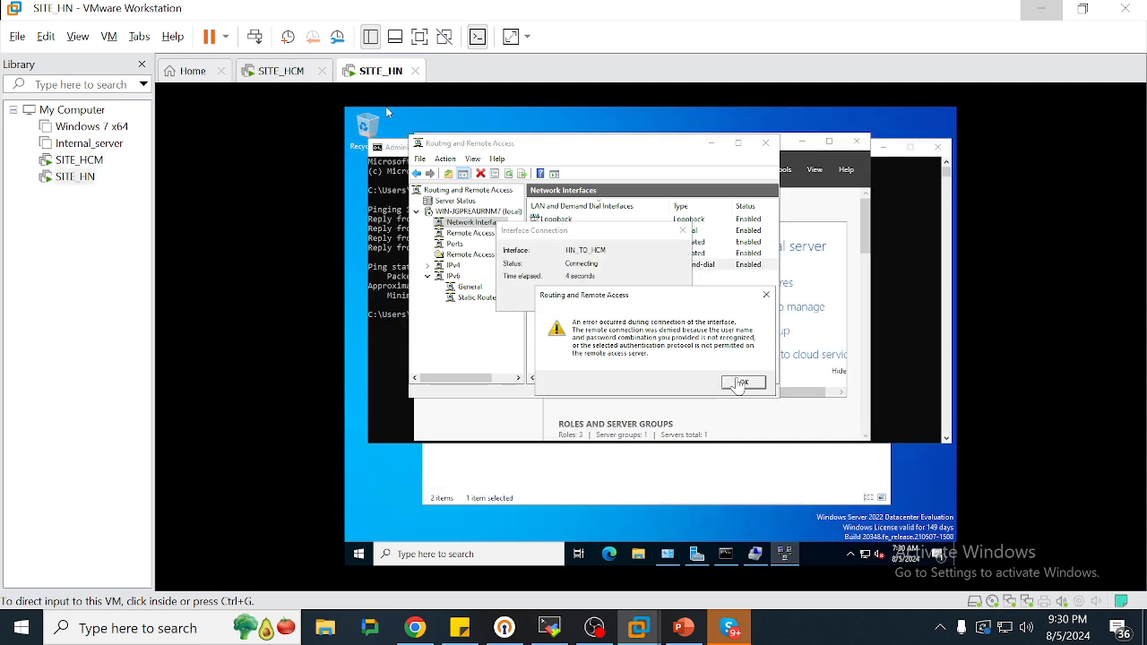
click(739, 385)
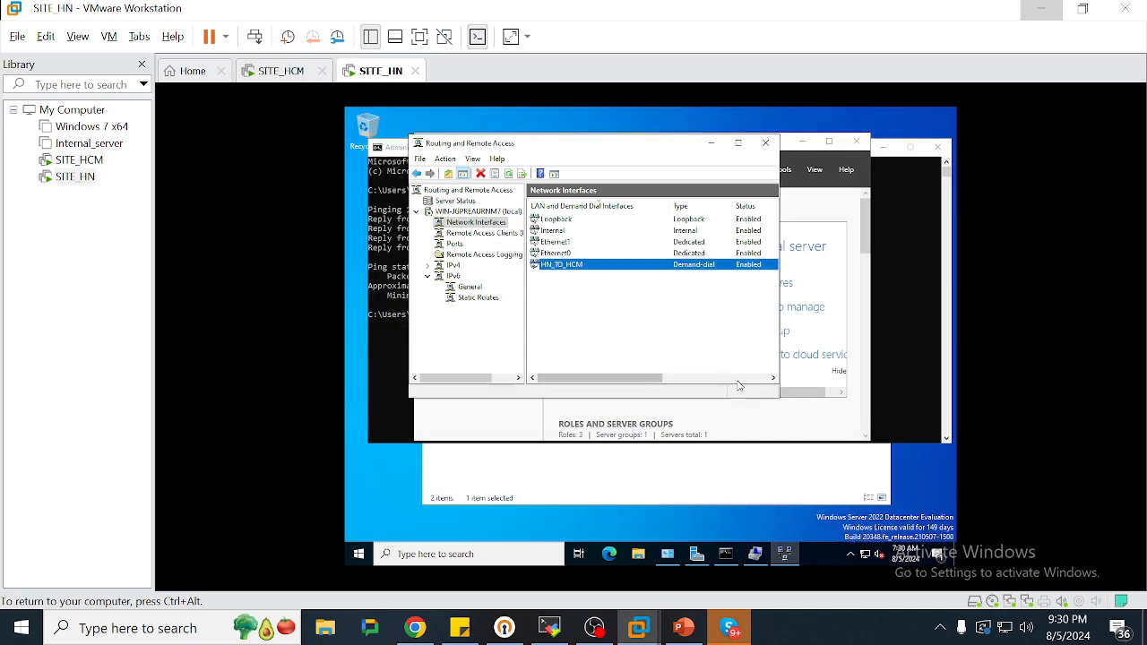
Retry connecting HN_TO_HCM on SITE_HN and HCM_TO_HN on SITE_HCM
right_click(591, 266)
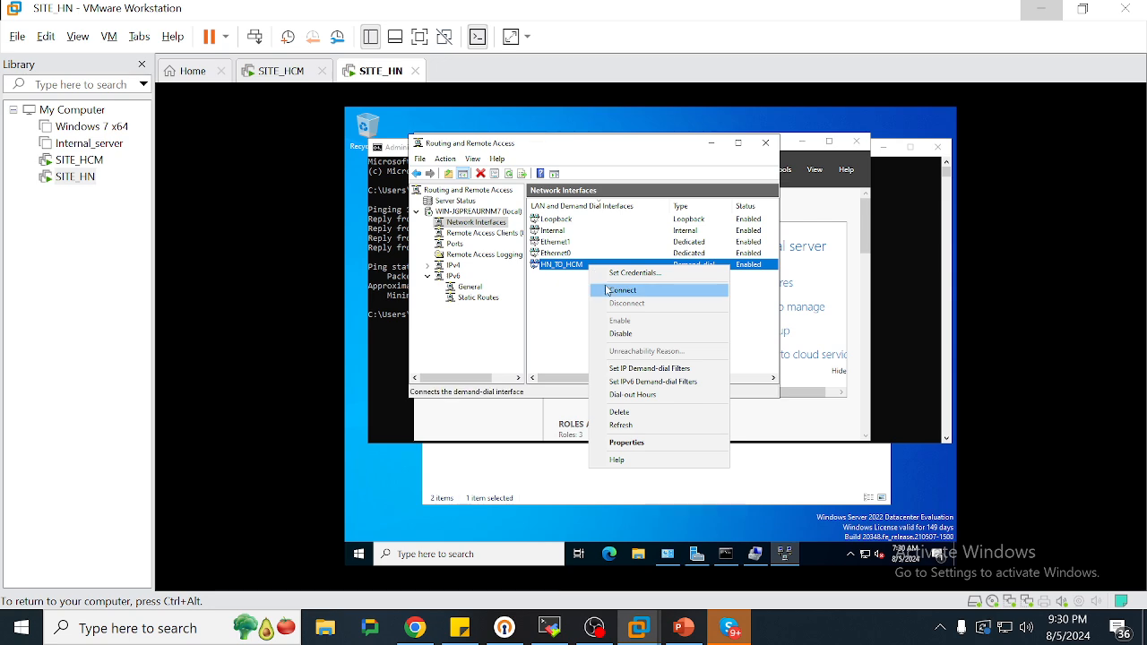
click(618, 290)
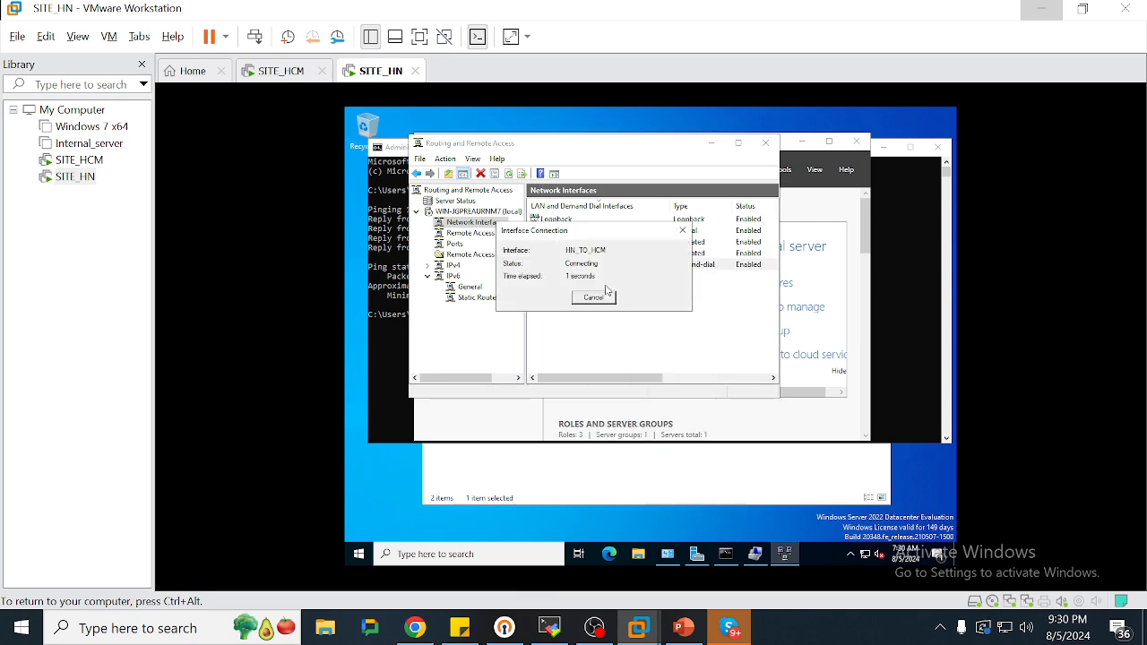
click(279, 74)
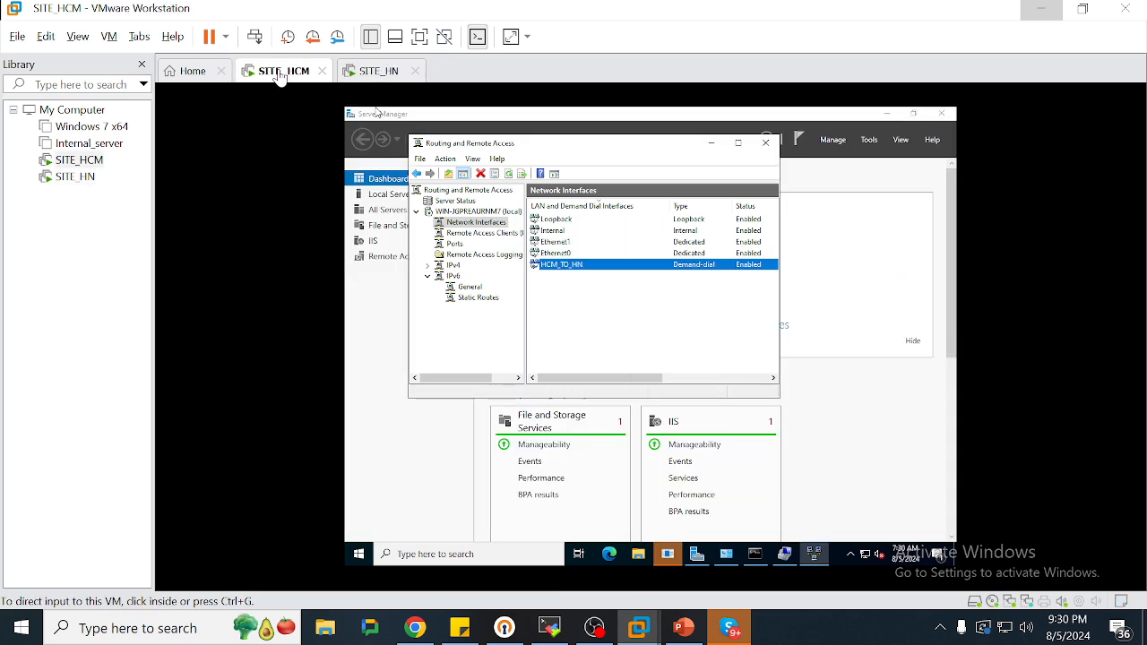
right_click(561, 263)
click(592, 287)
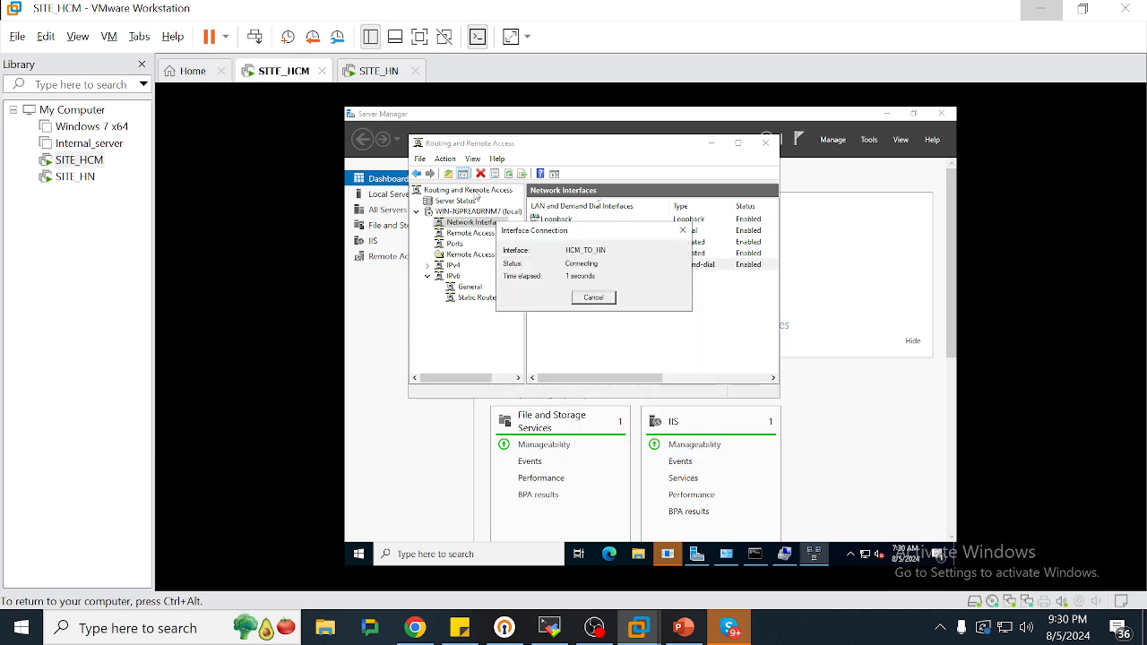
Clear SITE_HN's connection error and bring its Network Connections window forward
click(358, 76)
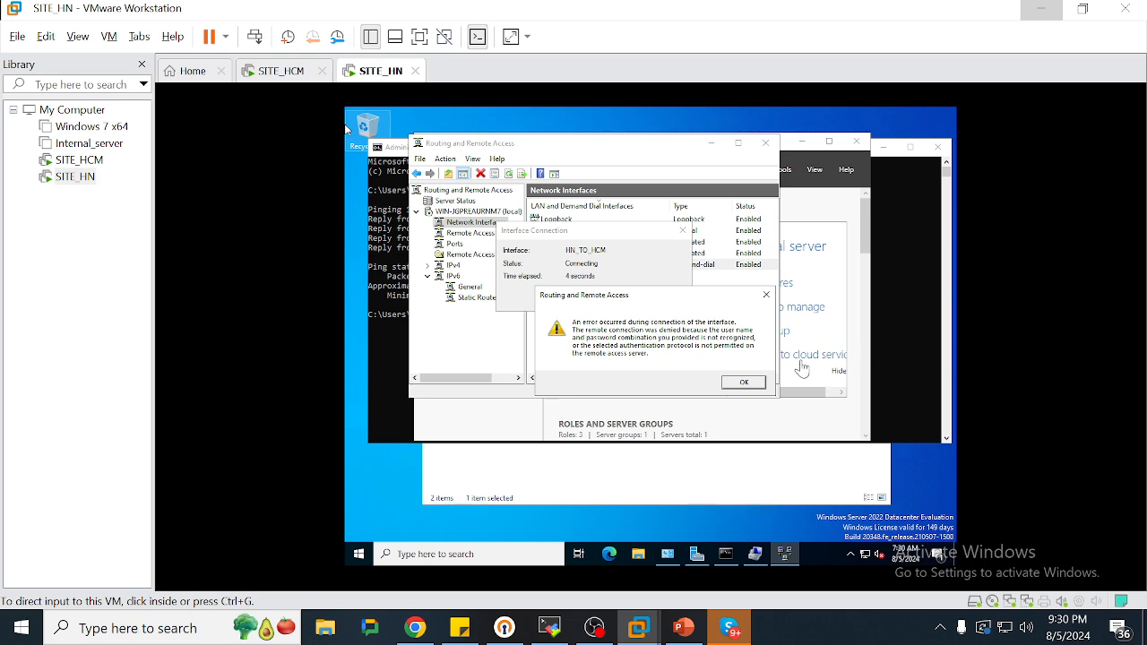
click(743, 381)
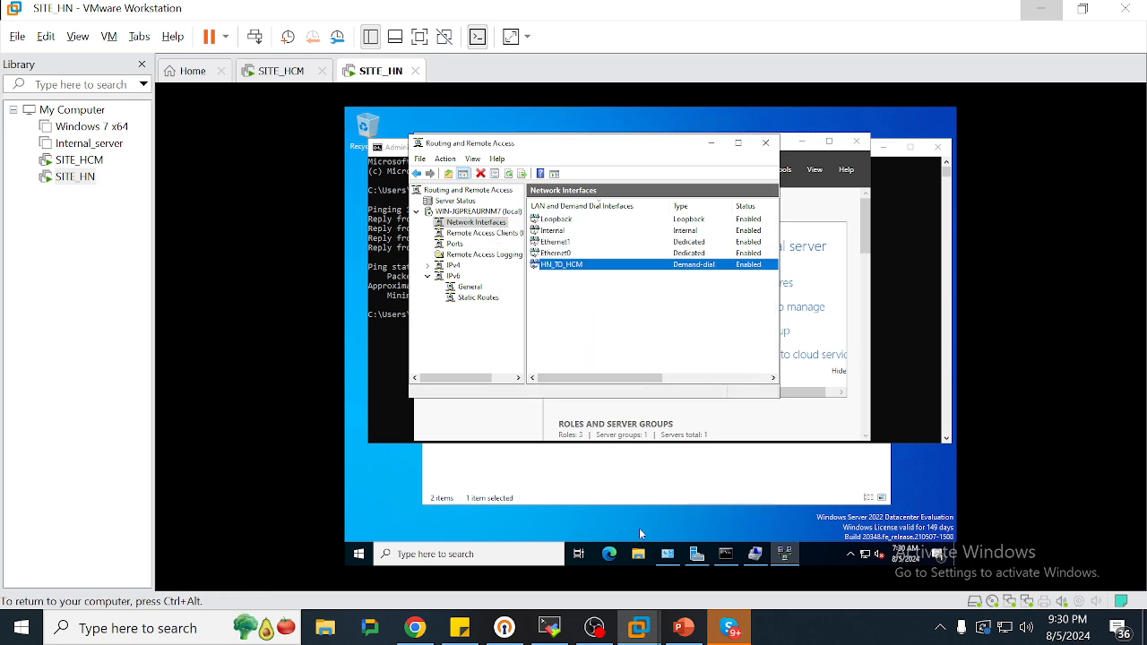
click(668, 554)
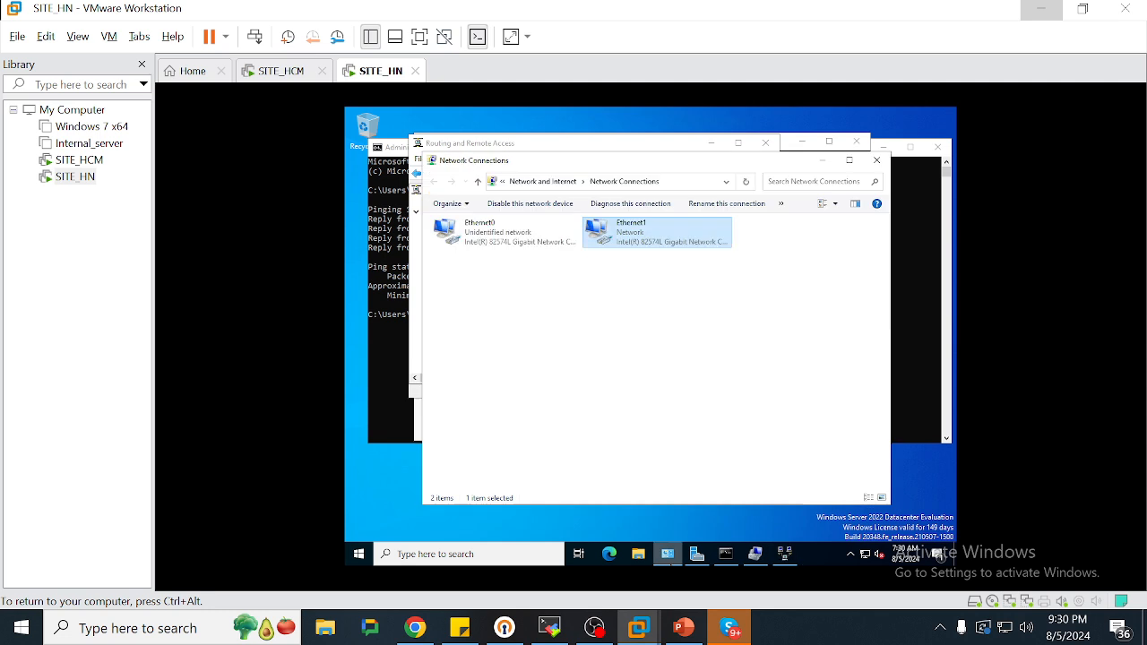
On SITE_HN, delete the default gateway from Ethernet1's IPv4 settings
right_click(611, 230)
click(648, 341)
double_click(576, 349)
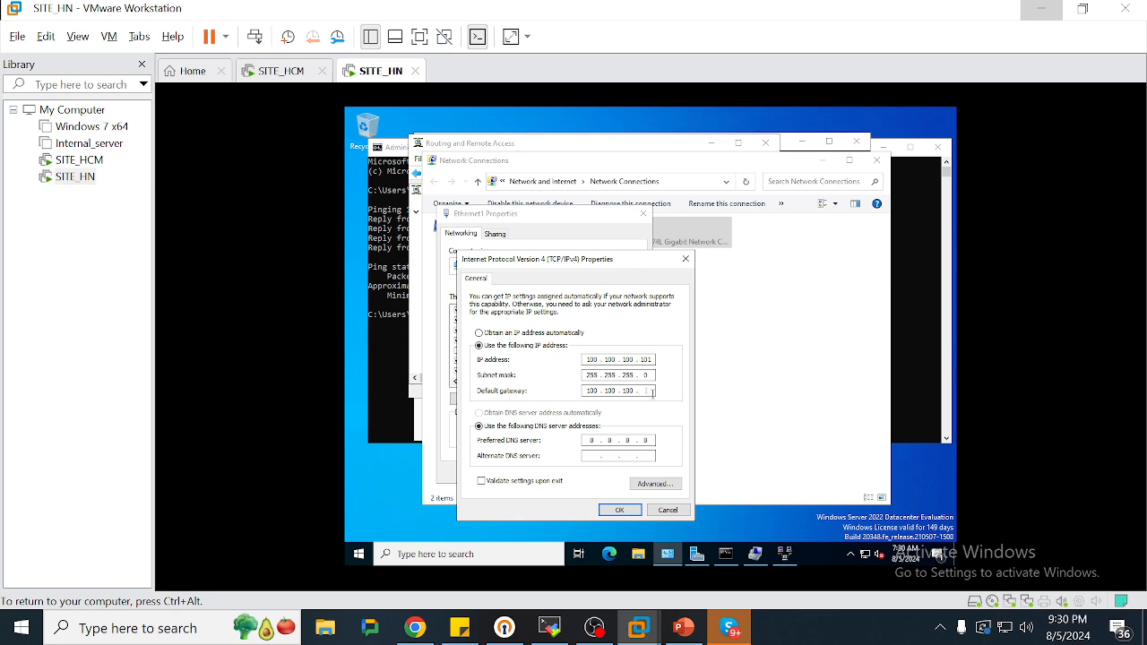
key(BackSpace)
key(BackSpace)
key(BackSpace)
key(BackSpace)
key(BackSpace)
key(BackSpace)
key(BackSpace)
key(BackSpace)
key(BackSpace)
key(Return)
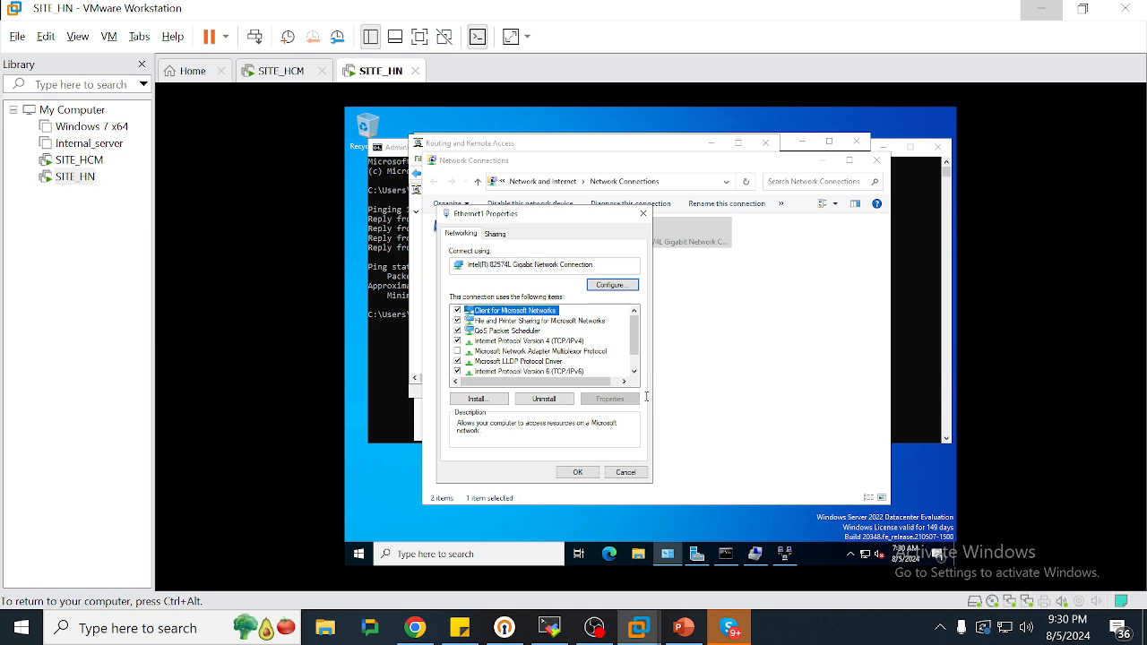
click(577, 472)
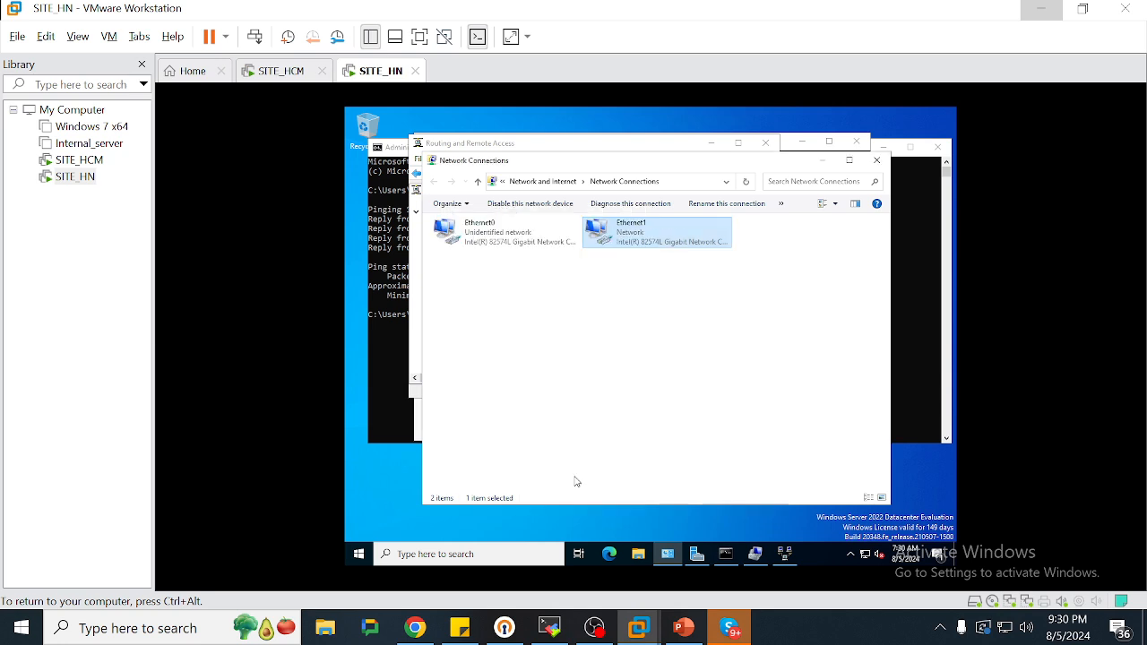
On SITE_HCM, clear the connection error and delete Ethernet1's IPv4 default gateway
click(285, 73)
click(743, 382)
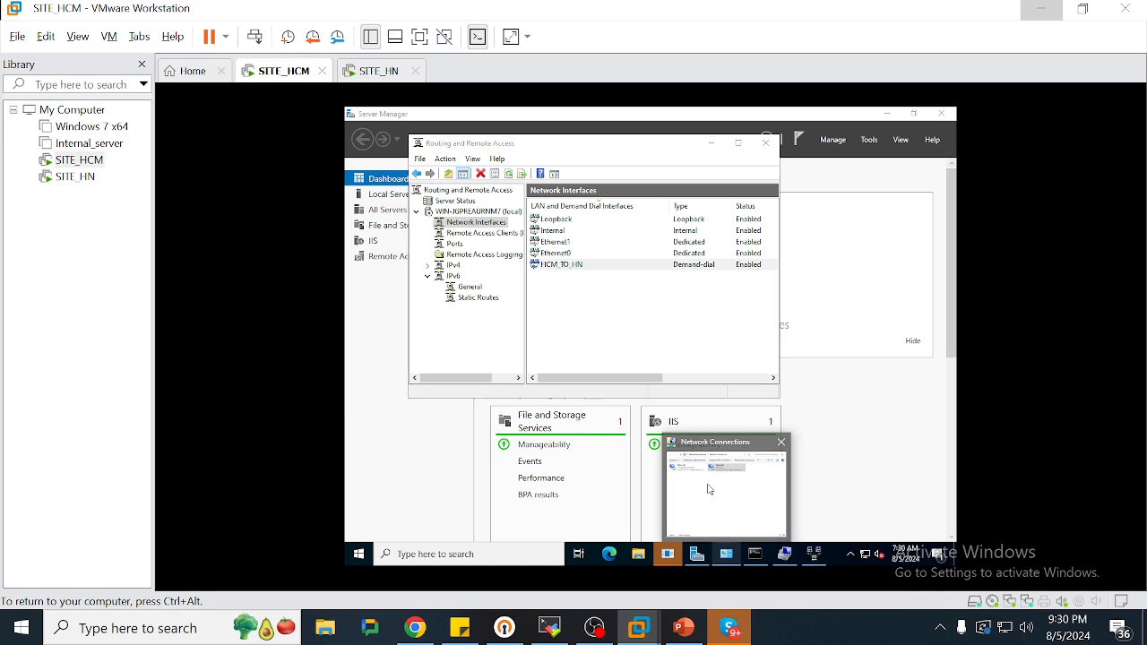
click(708, 488)
right_click(630, 240)
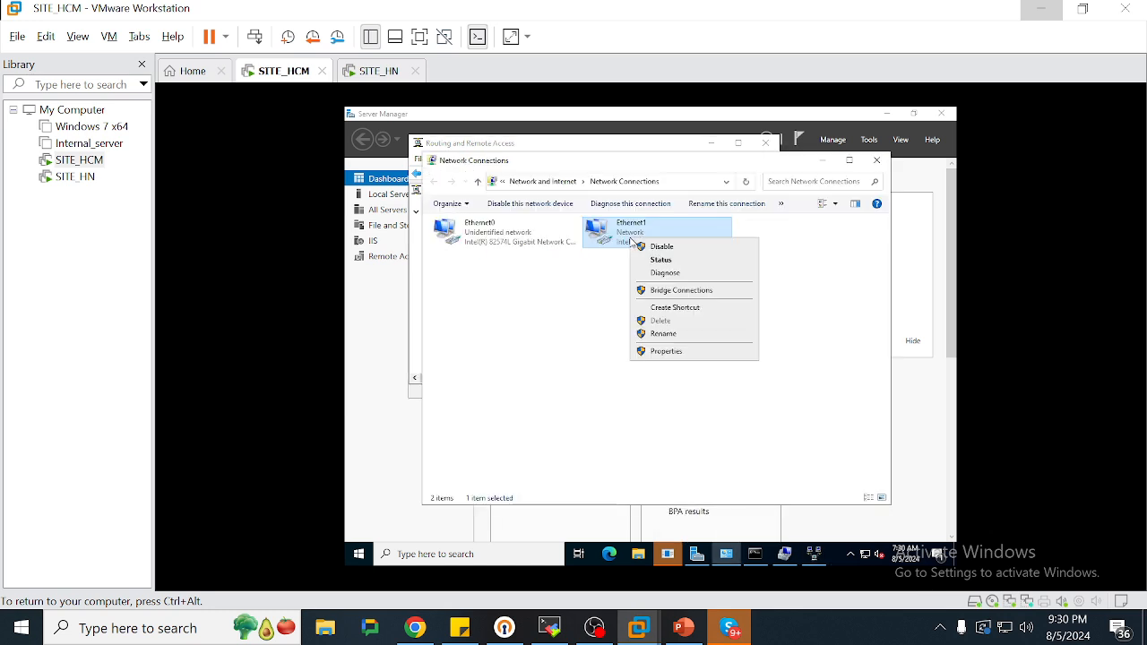
click(668, 351)
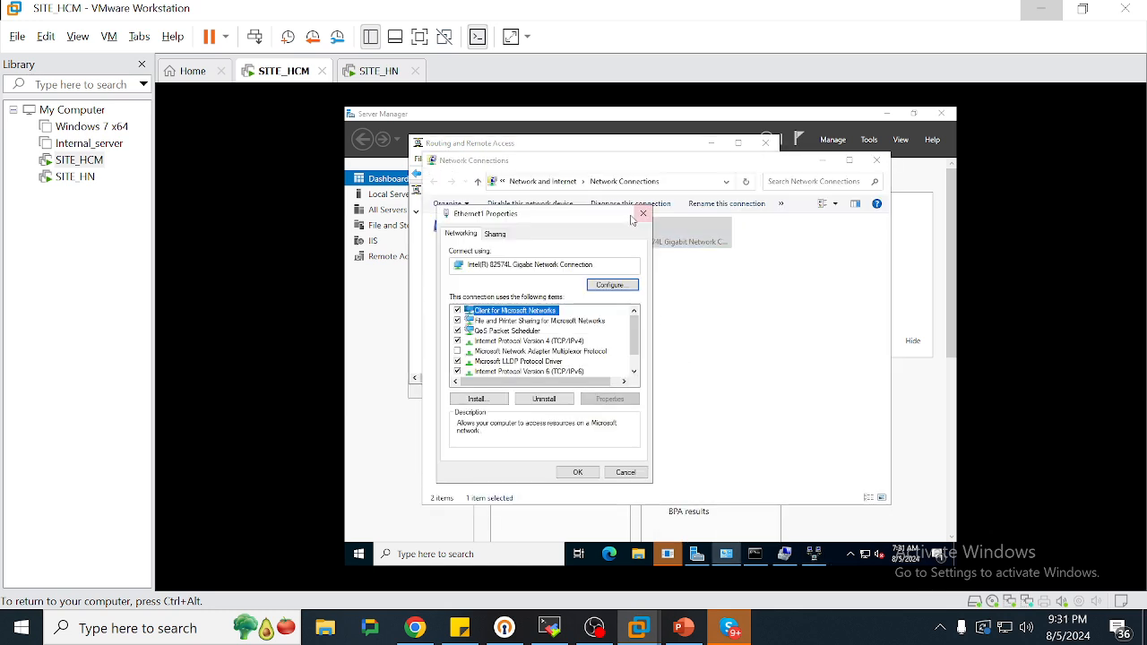
double_click(576, 344)
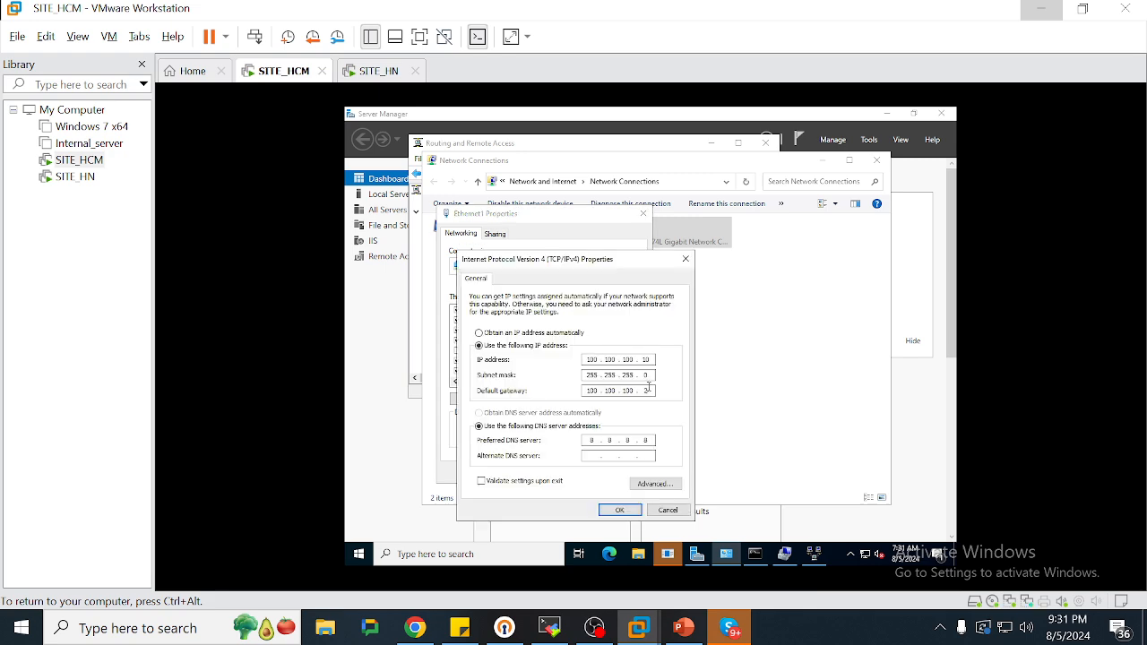
key(BackSpace)
key(BackSpace)
key(BackSpace)
key(BackSpace)
key(BackSpace)
key(BackSpace)
key(BackSpace)
key(BackSpace)
key(BackSpace)
key(Return)
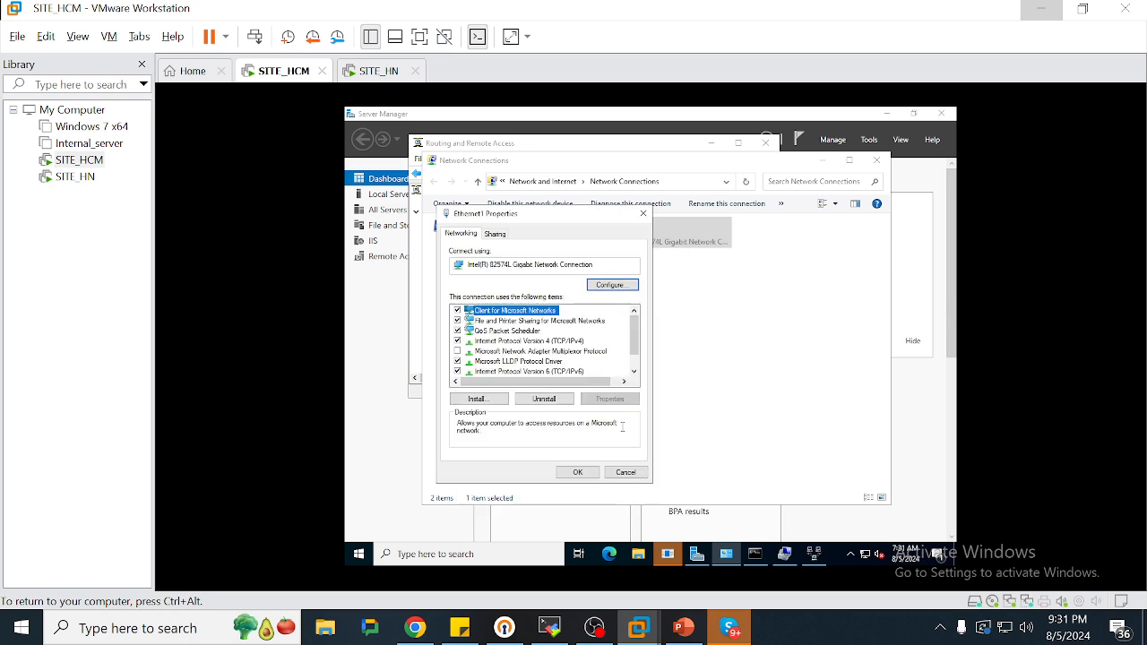
click(578, 472)
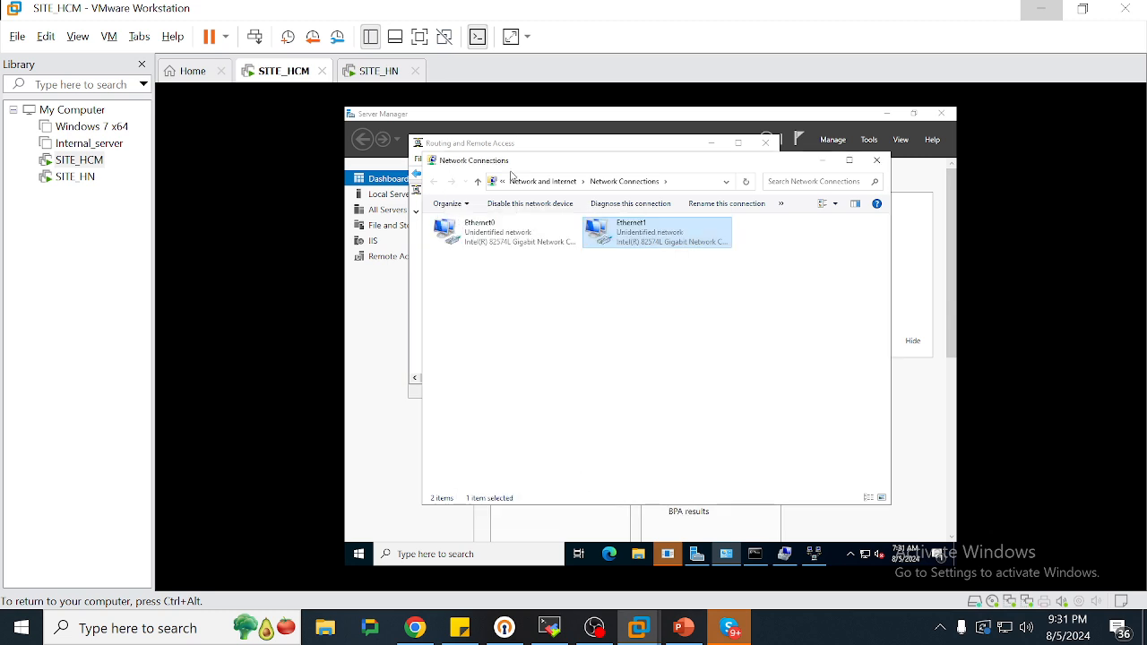
click(417, 266)
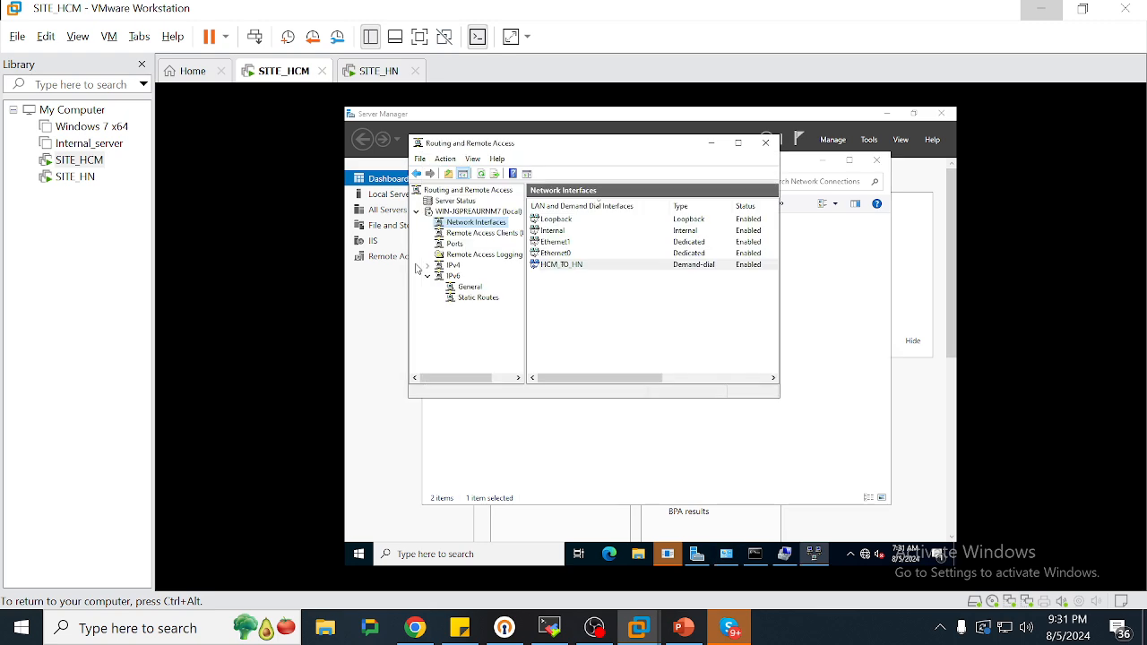
Dial HCM_TO_HN on SITE_HCM and HN_TO_HCM on SITE_HN
right_click(571, 267)
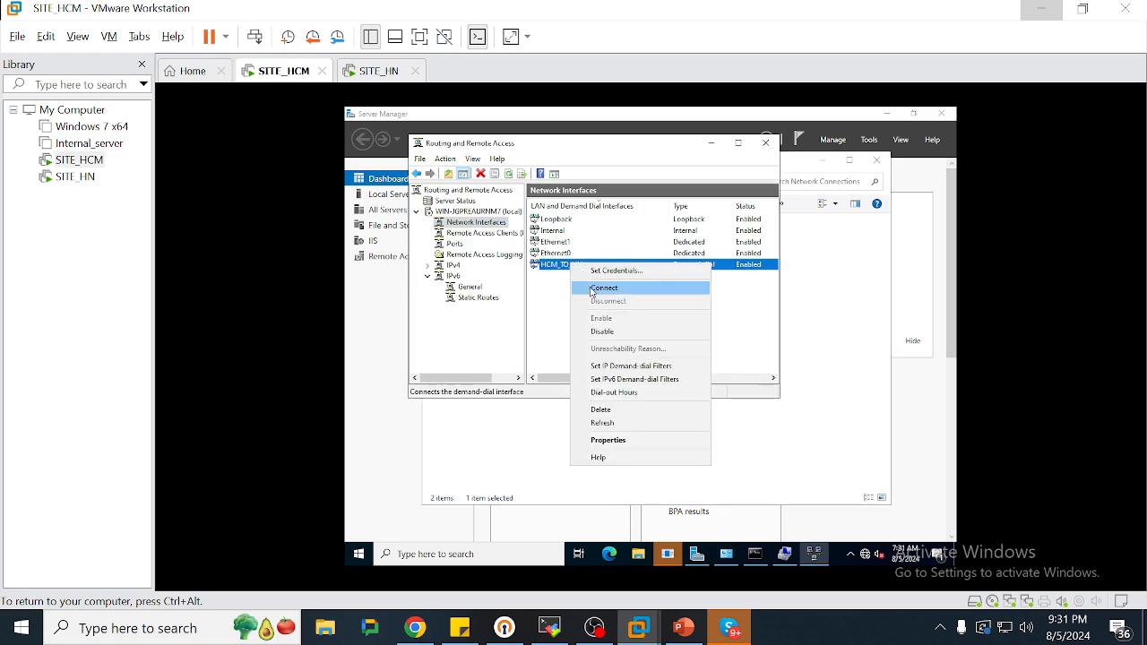
click(591, 288)
click(367, 76)
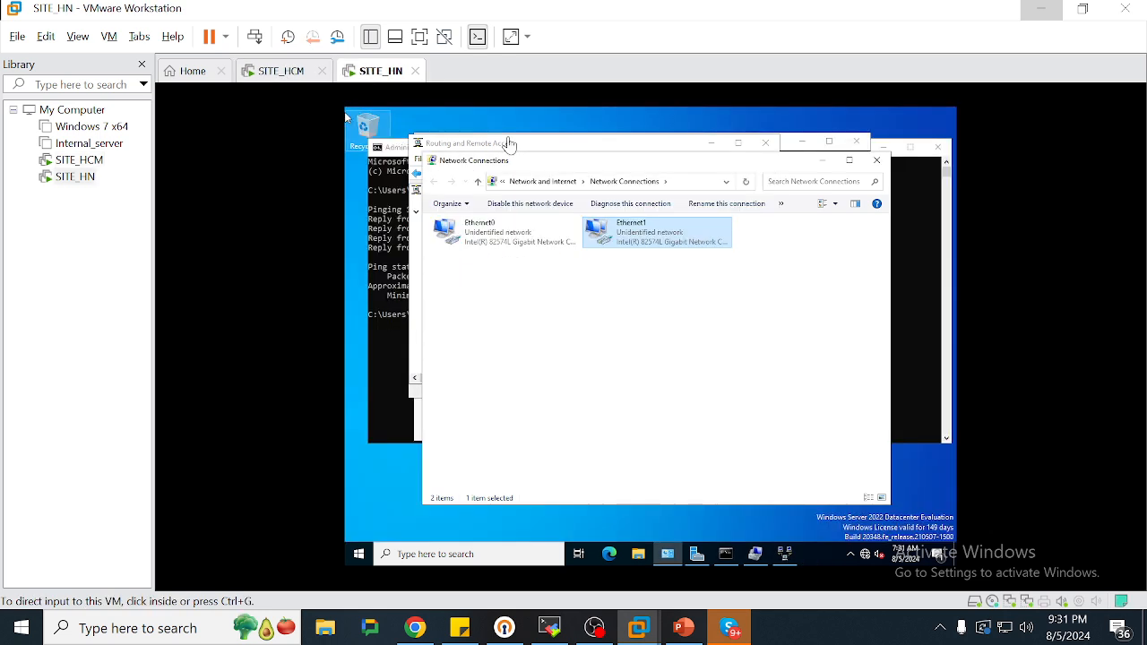
click(413, 310)
click(414, 310)
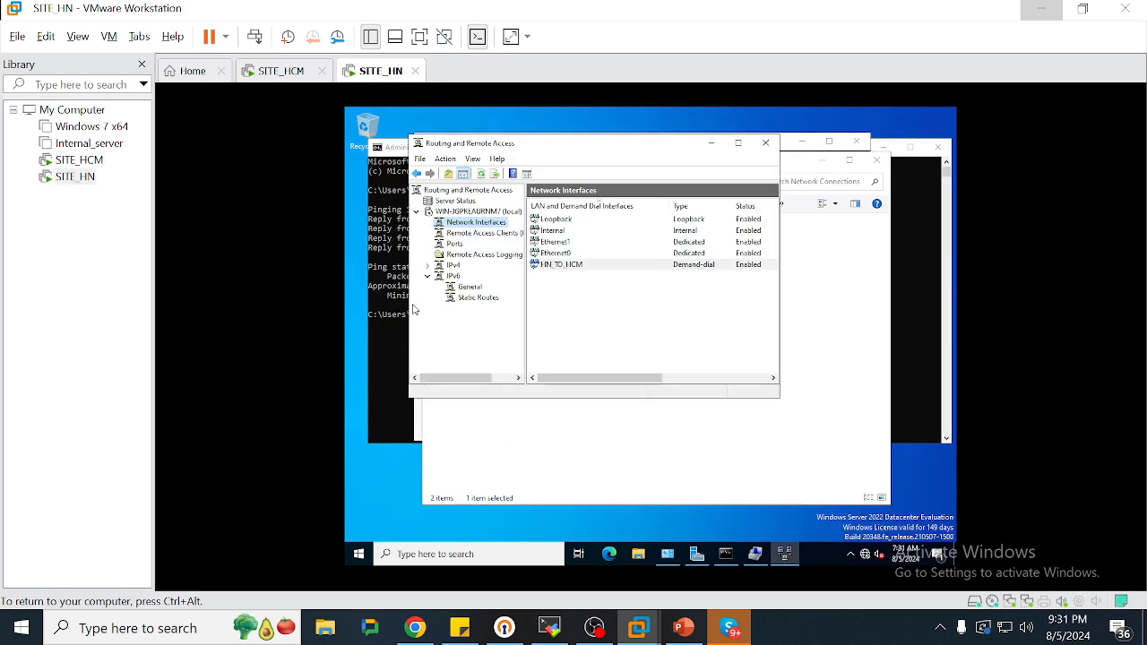
right_click(580, 267)
click(619, 291)
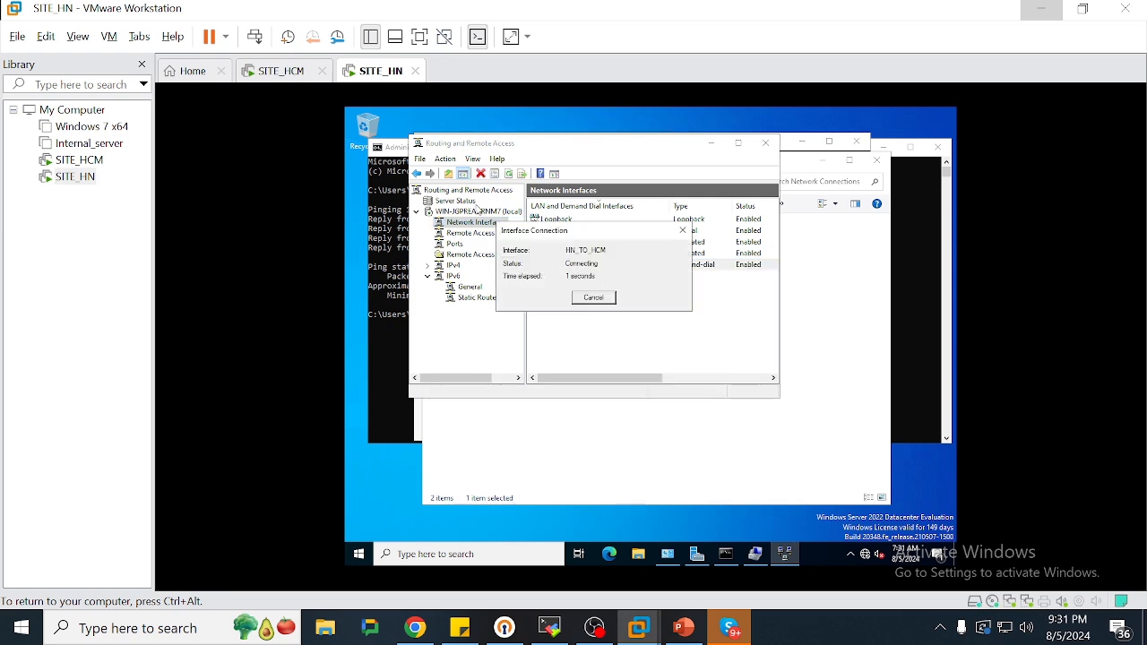
Dismiss SITE_HCM's authentication error and bring Network Connections forward
click(285, 74)
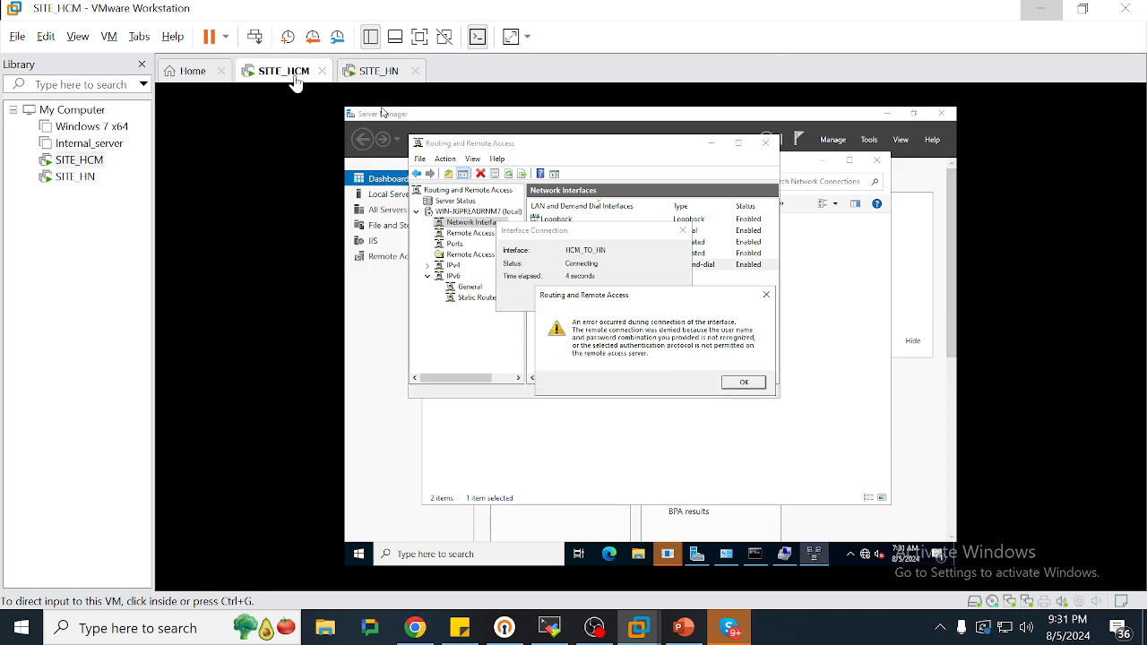
click(730, 343)
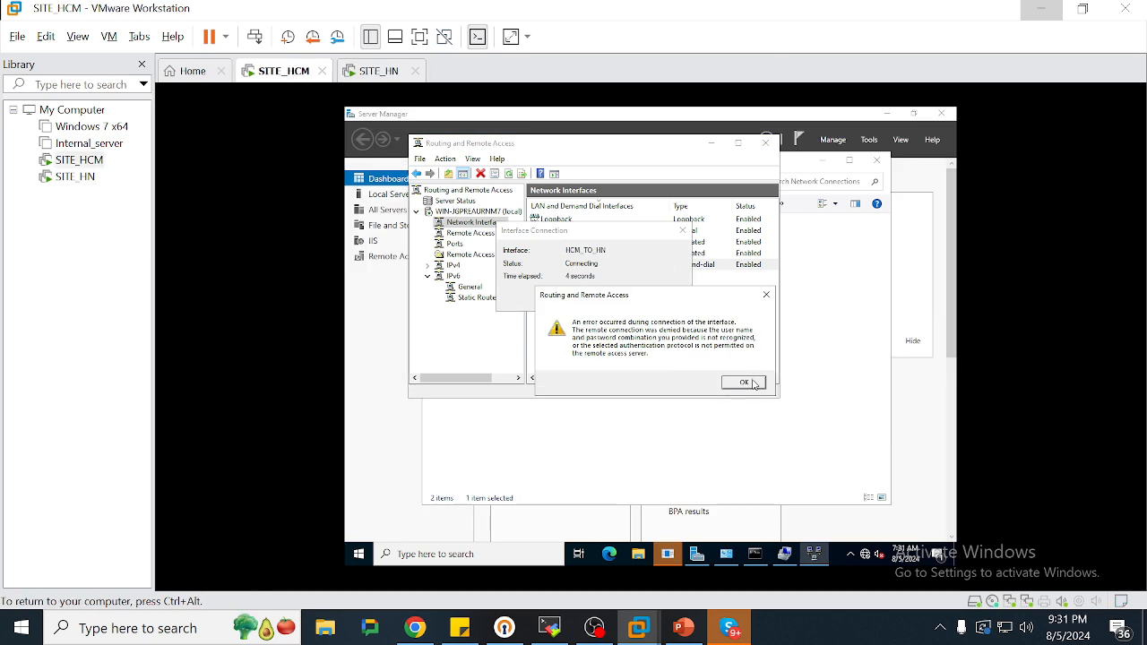
click(745, 382)
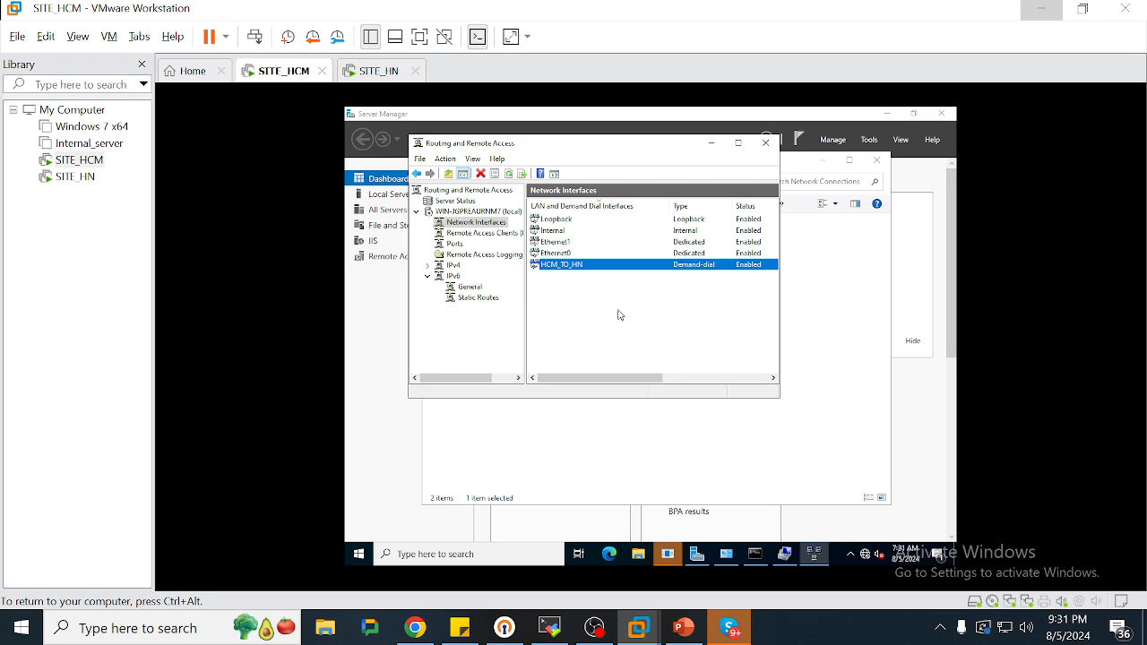
click(815, 313)
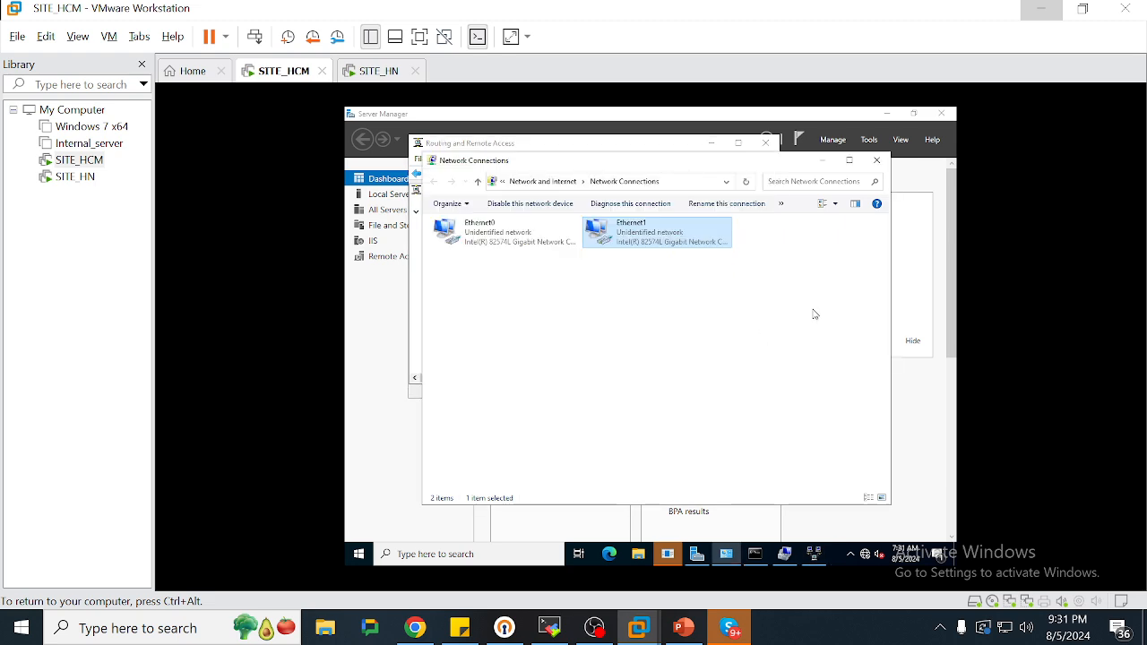
Open Computer Management and select the VPN user under Local Users and Groups > Users
click(382, 330)
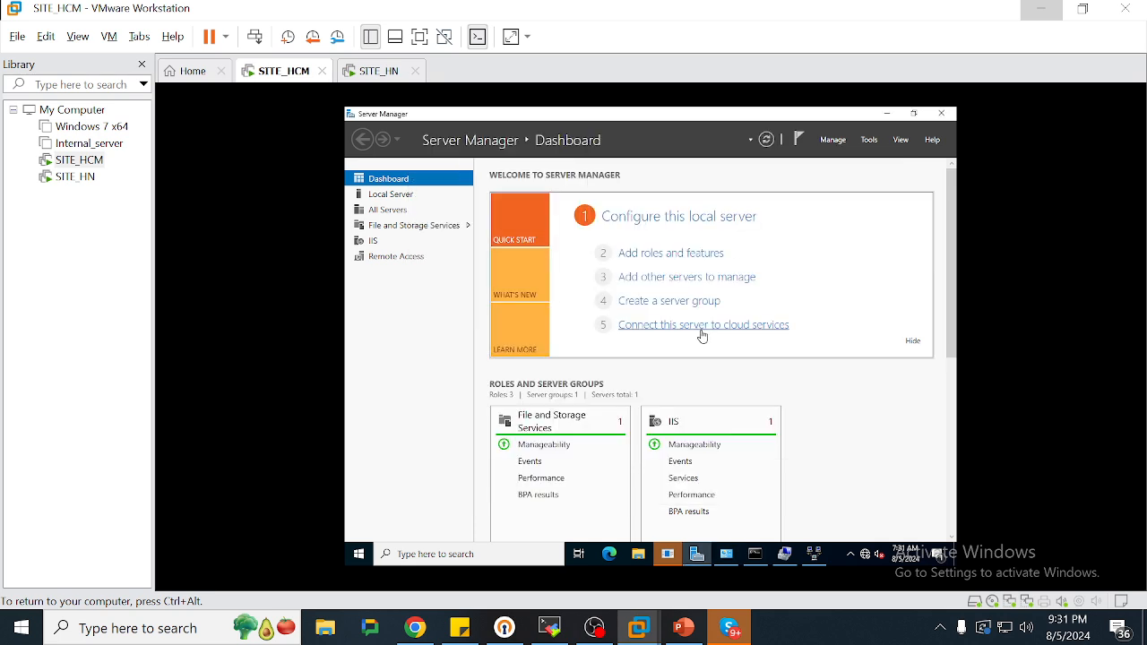
click(868, 140)
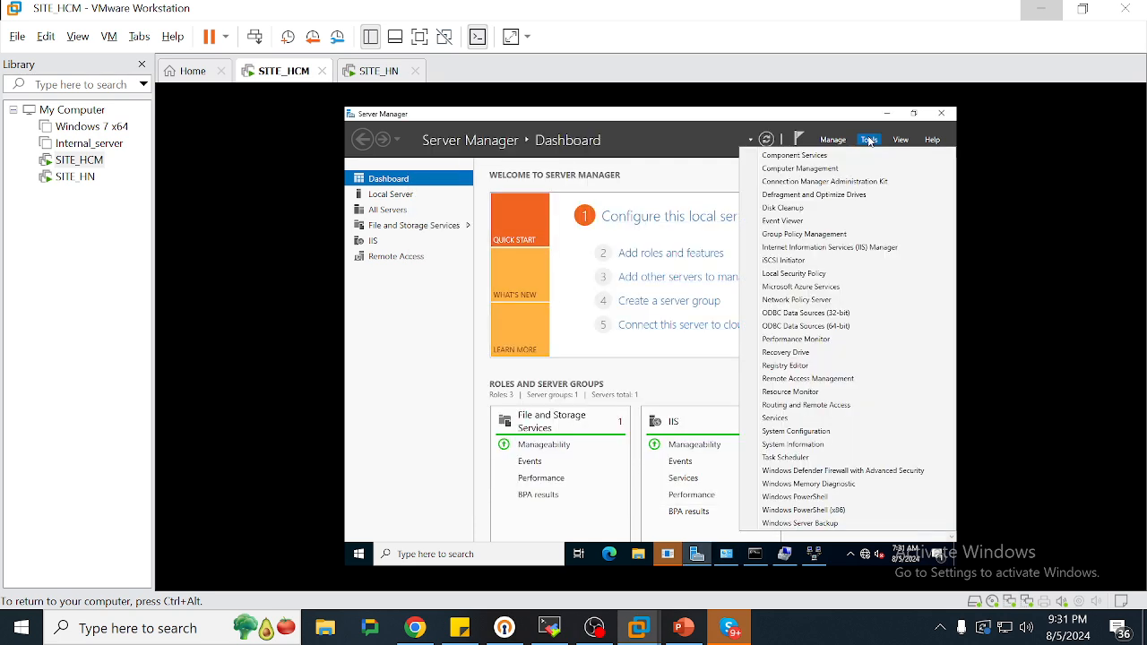
click(854, 171)
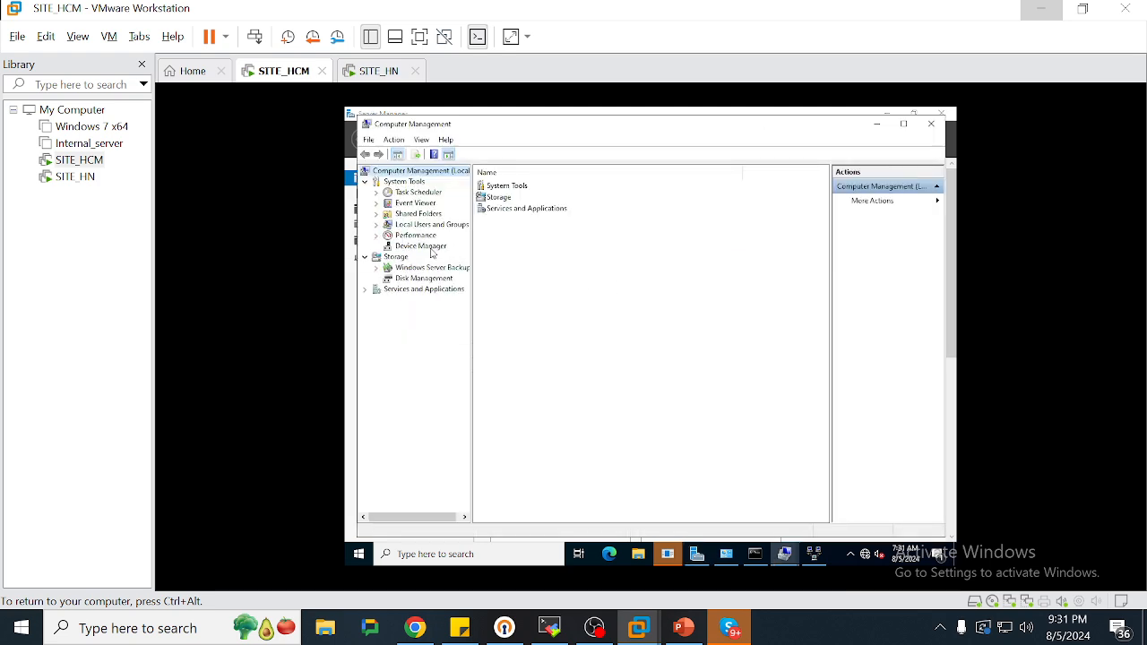
double_click(412, 225)
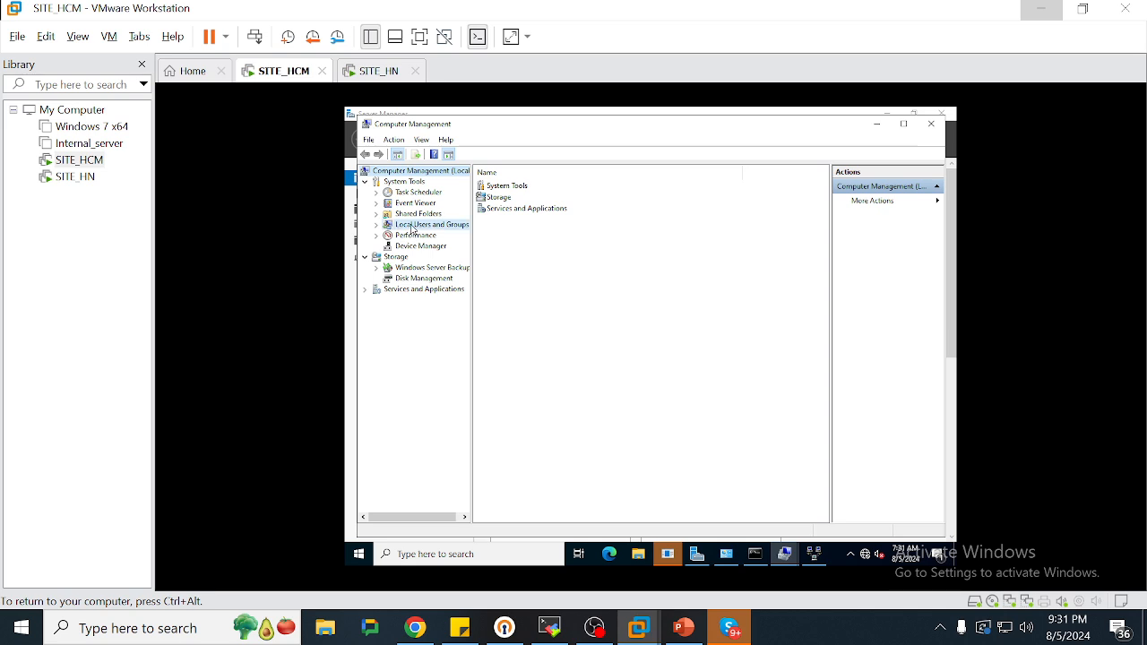
double_click(501, 189)
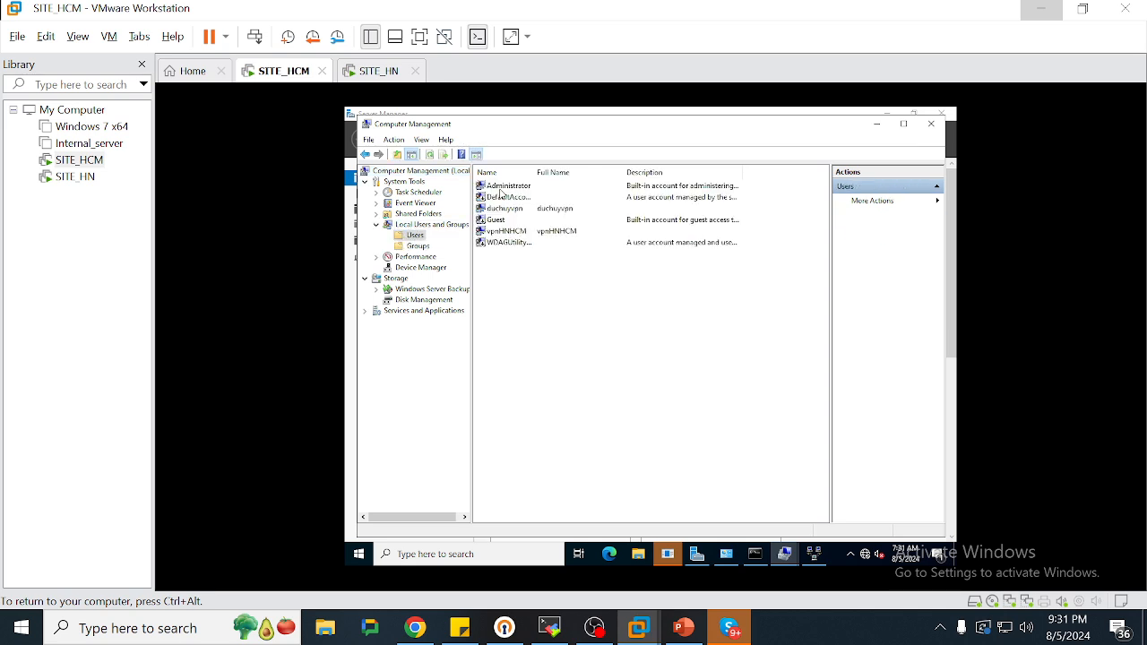
click(523, 244)
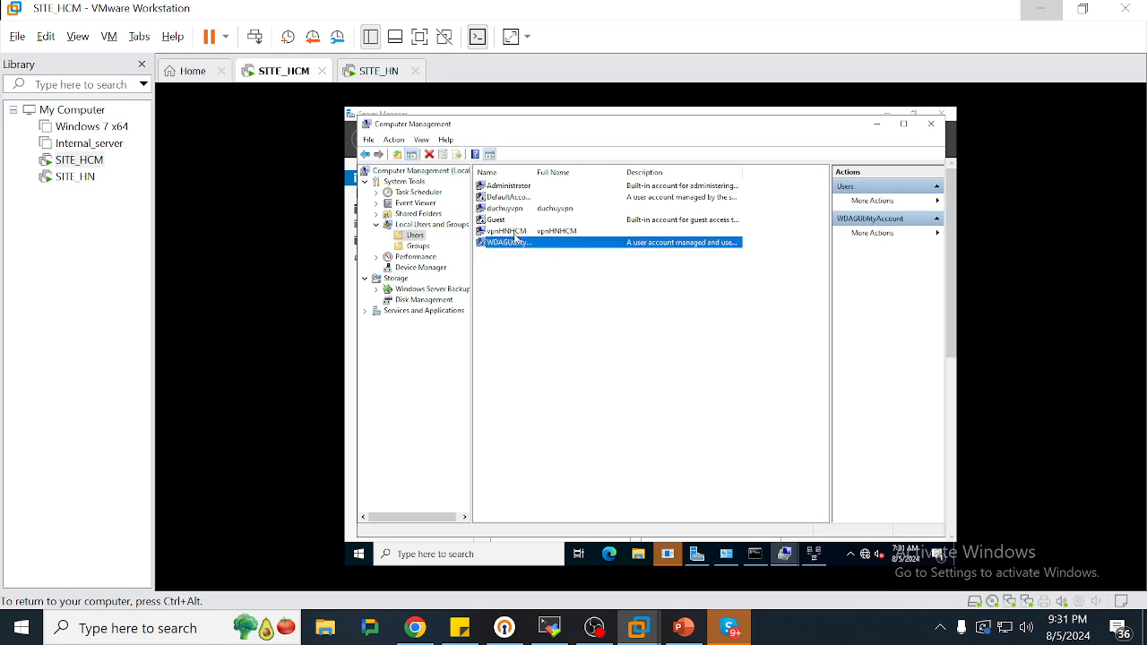
click(515, 233)
Clear SITE_HN's connection error, then open the VPN user account's Properties on SITE_HCM
click(376, 72)
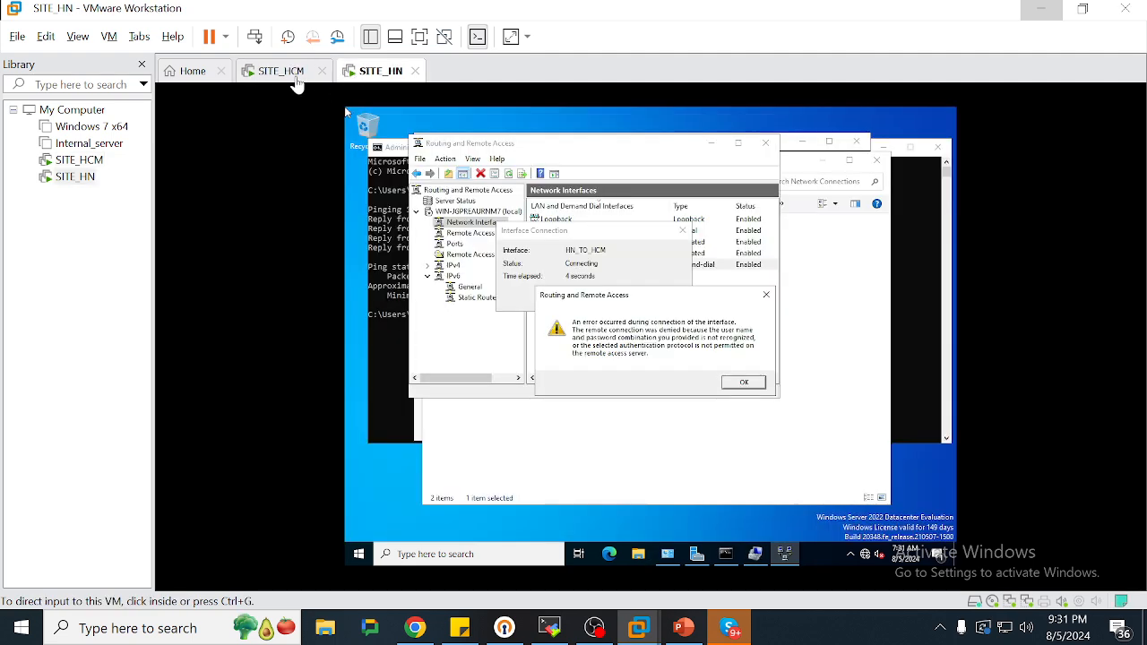
click(743, 383)
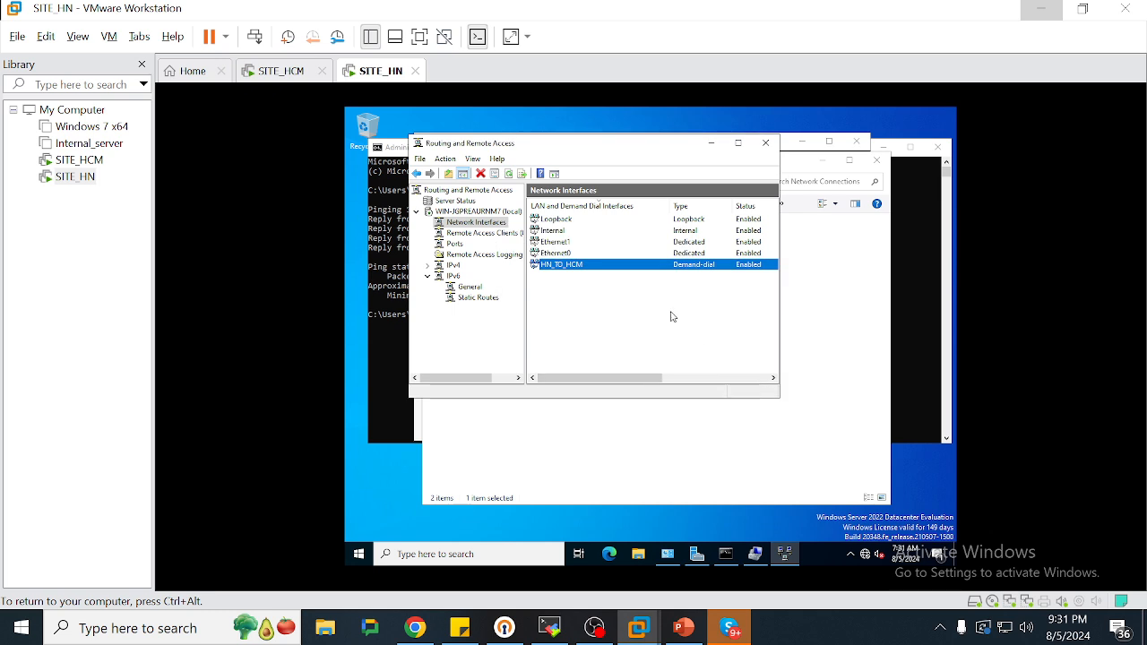
click(265, 71)
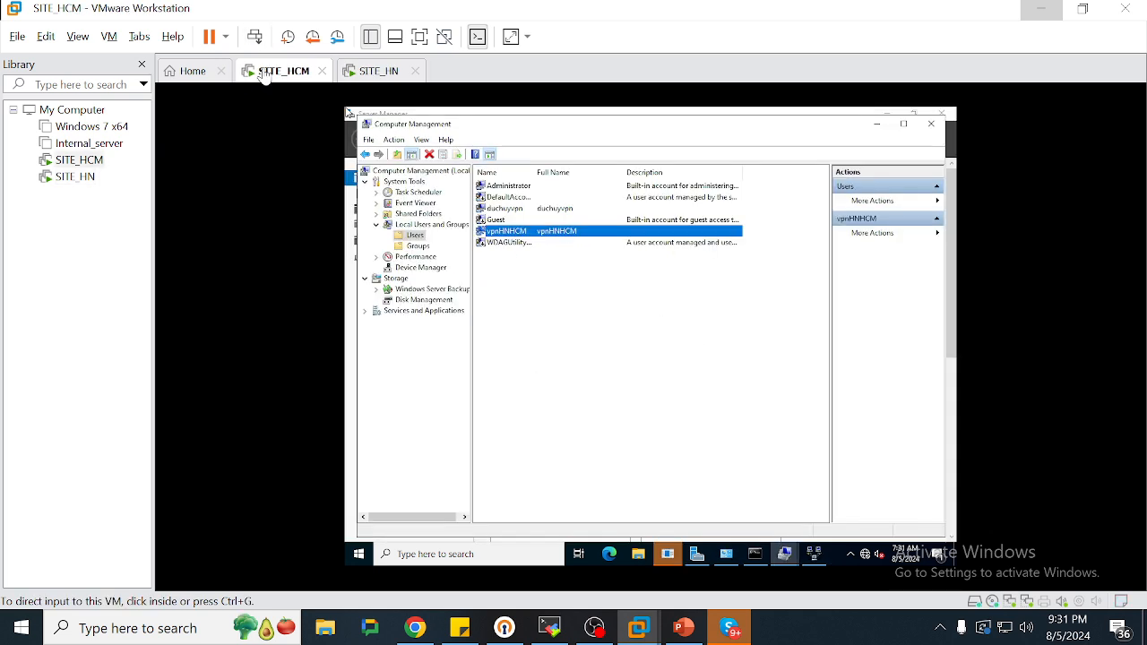
right_click(527, 235)
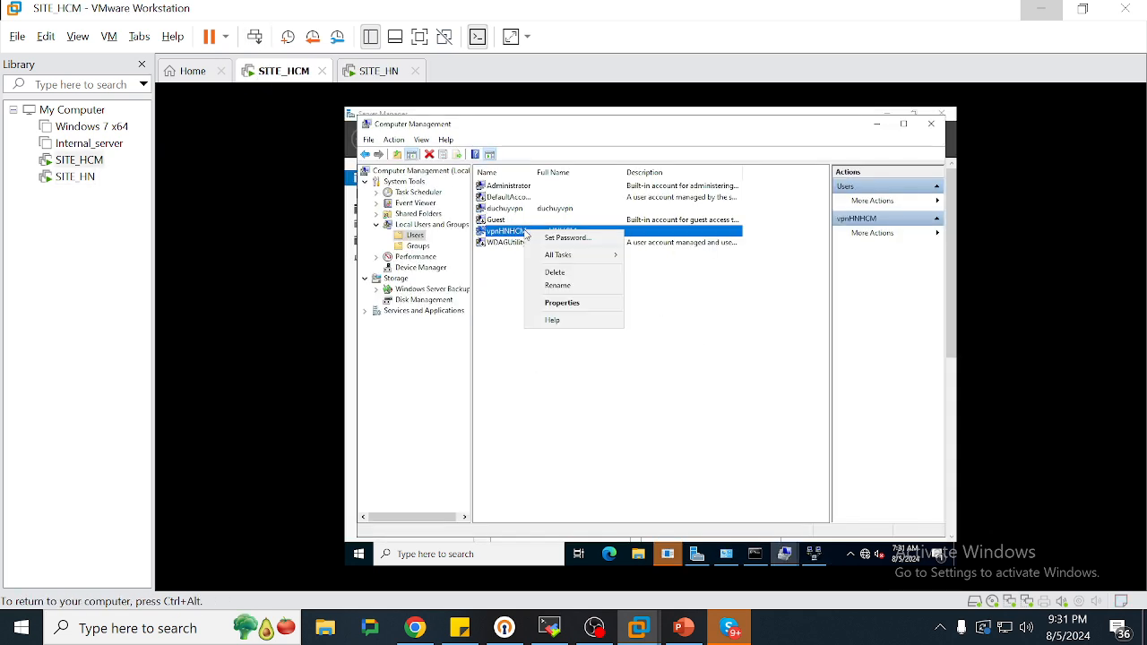
click(590, 312)
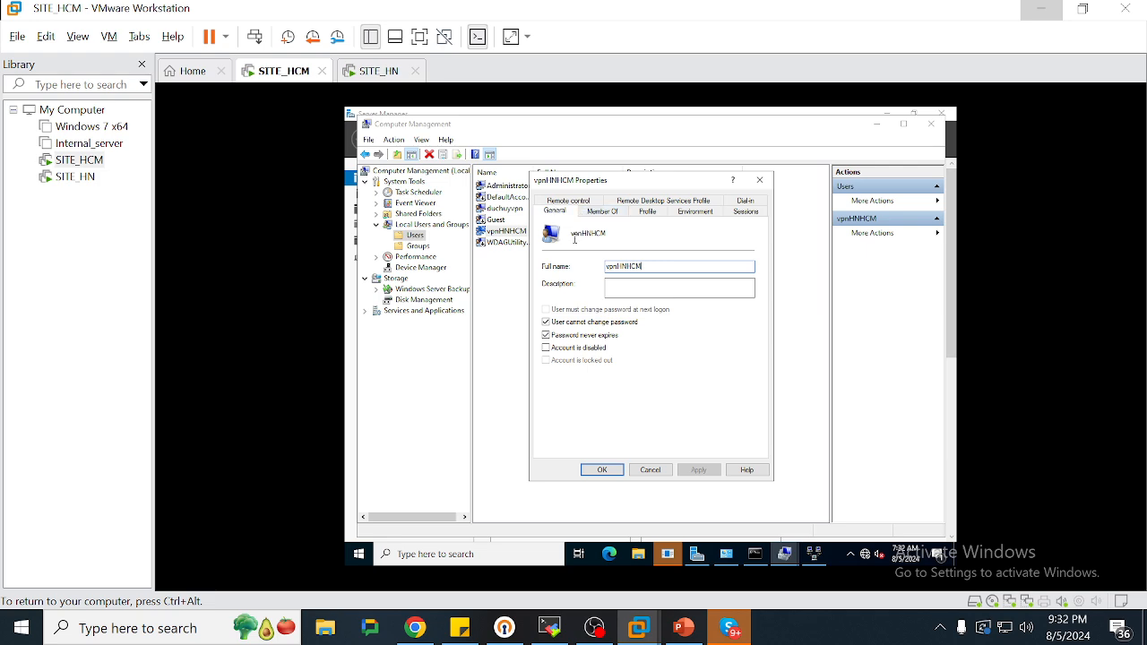
click(378, 72)
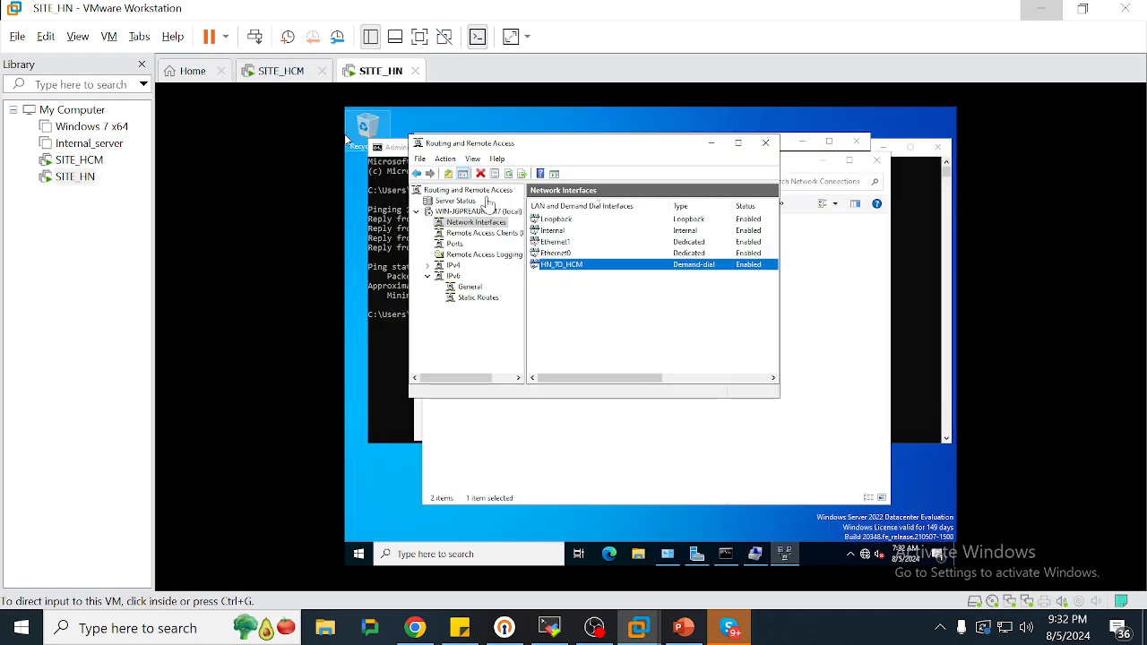
Inspect HN_TO_HCM's General, Networking and Security tabs: 100.100.100.10, PPTP, CHAP, MS-CHAP v2
right_click(566, 266)
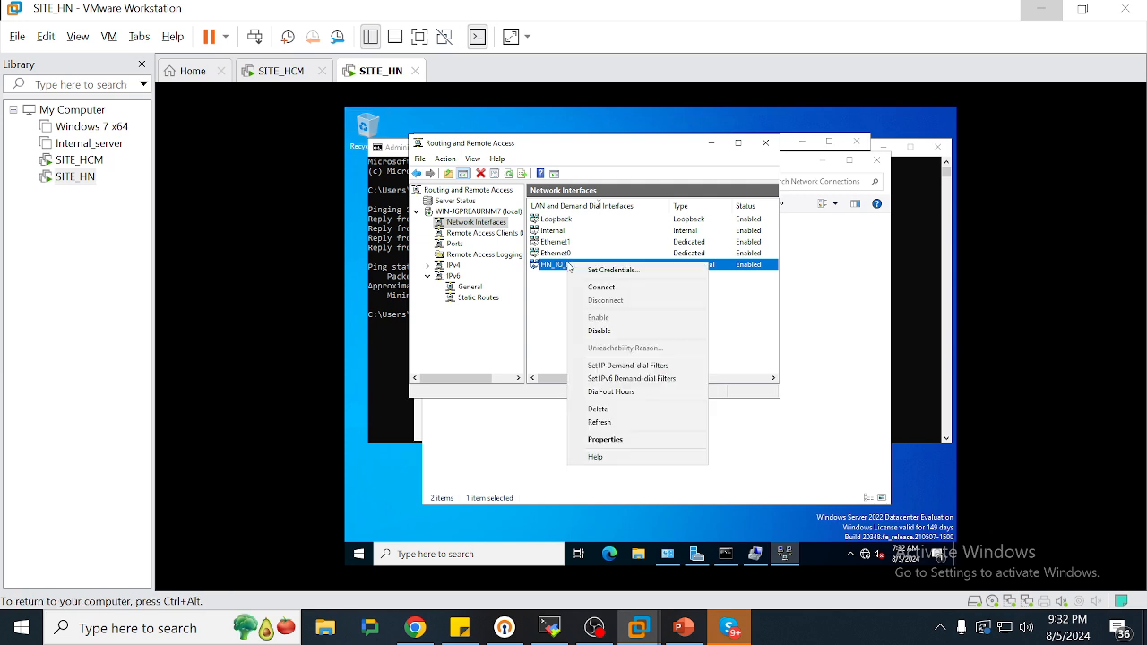
click(633, 439)
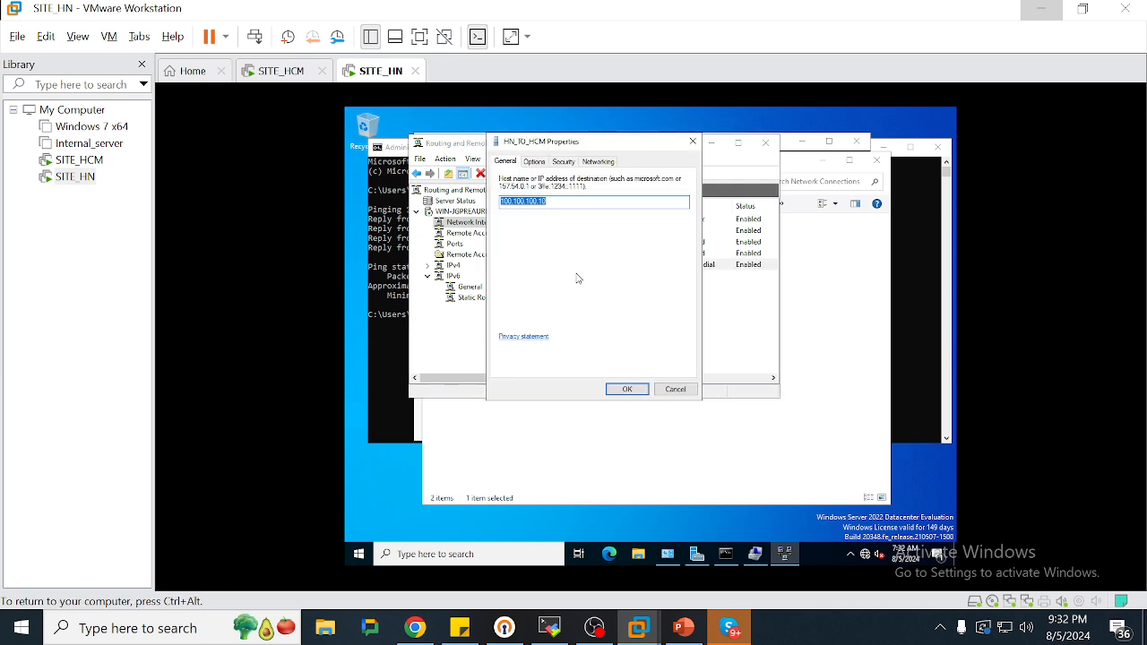
click(569, 163)
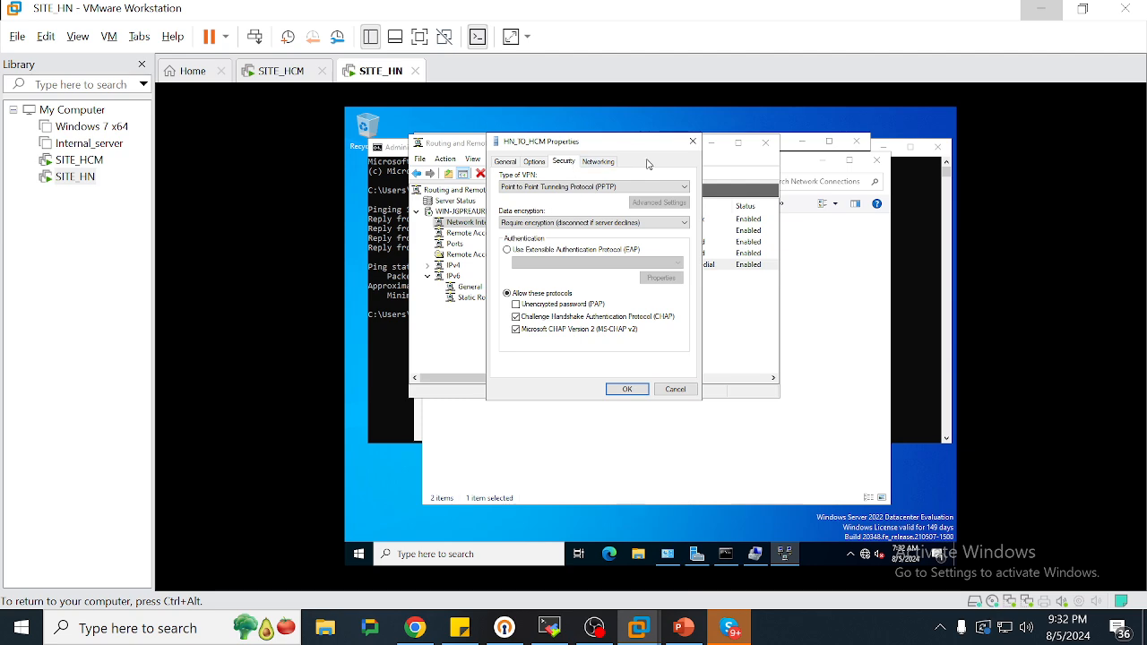
click(693, 143)
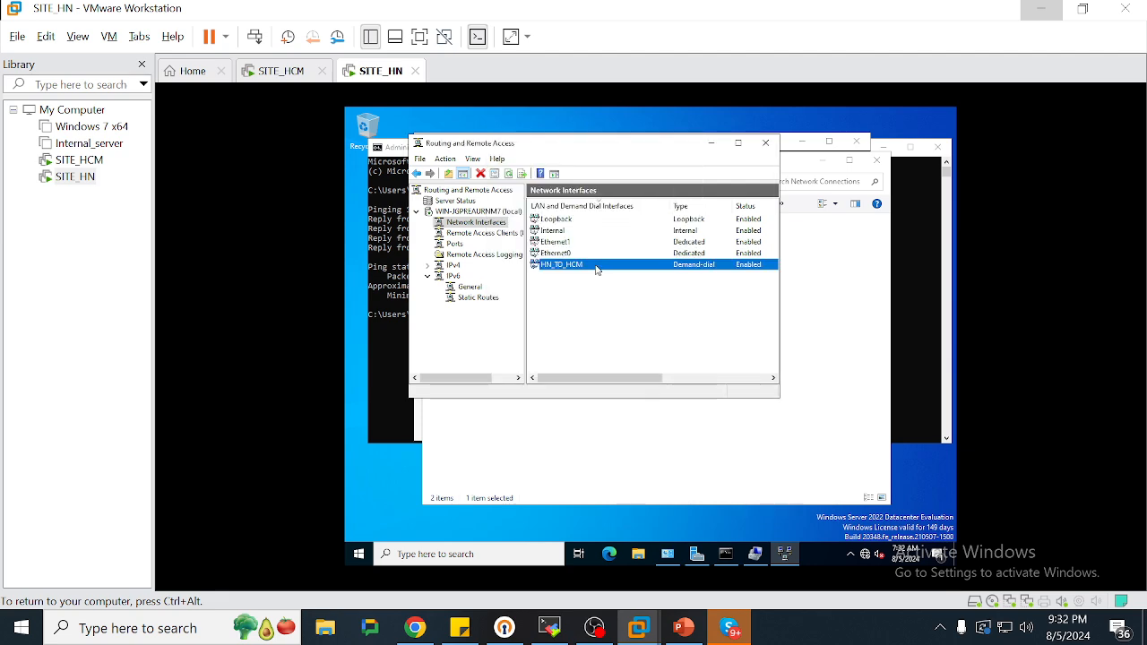
double_click(597, 265)
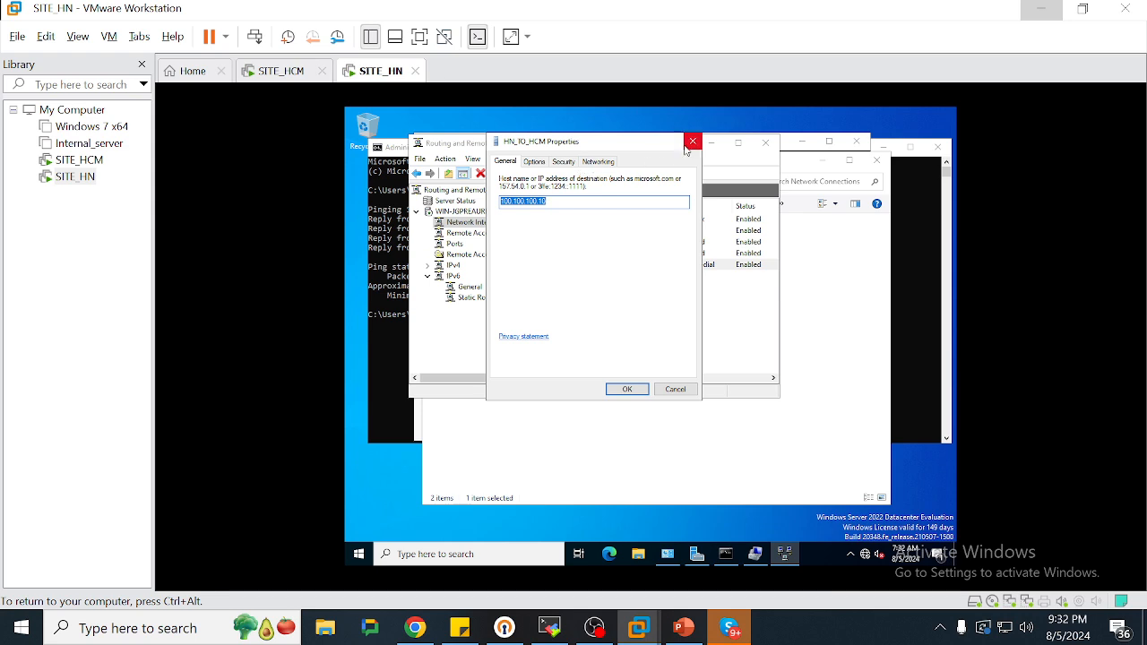
click(690, 140)
right_click(579, 267)
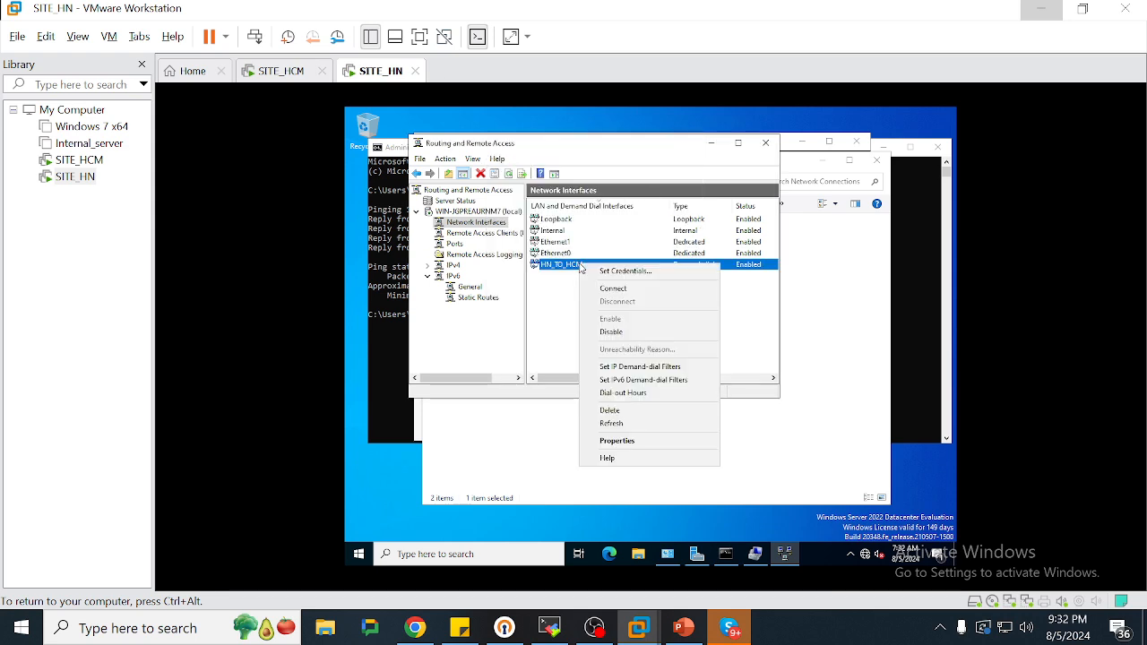
click(622, 439)
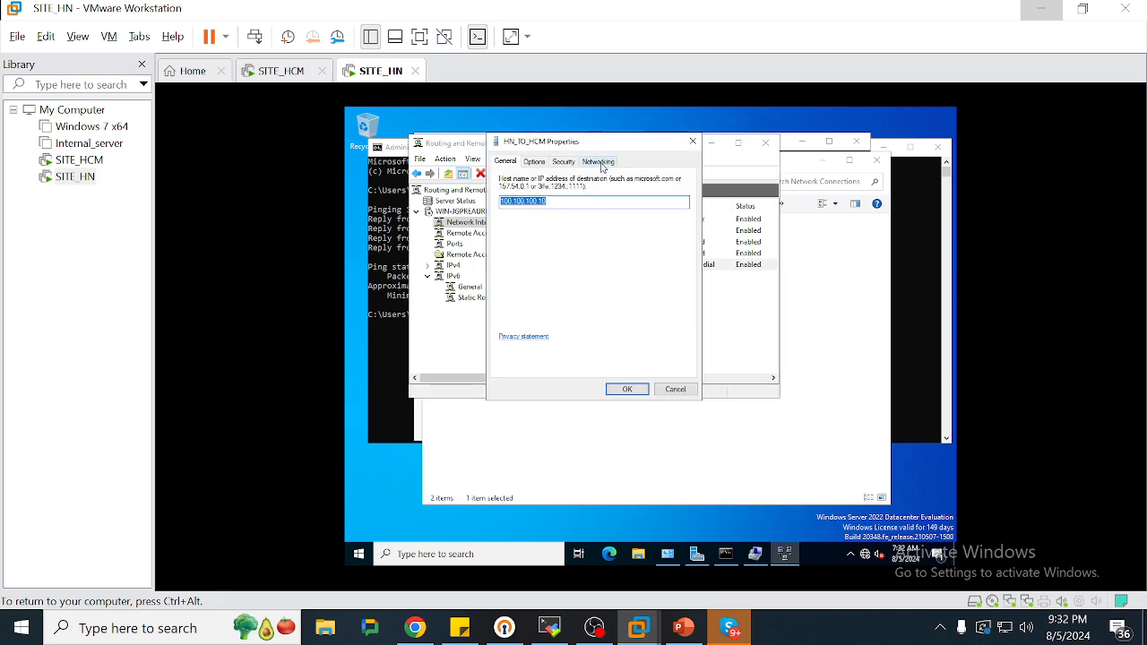
click(598, 163)
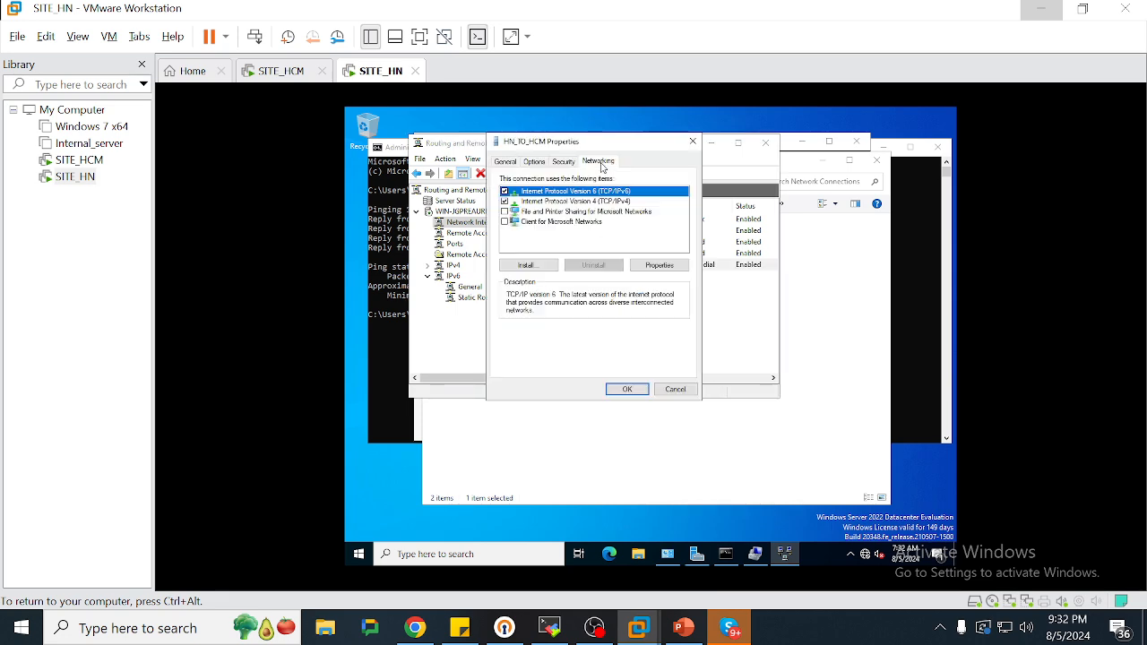
click(564, 164)
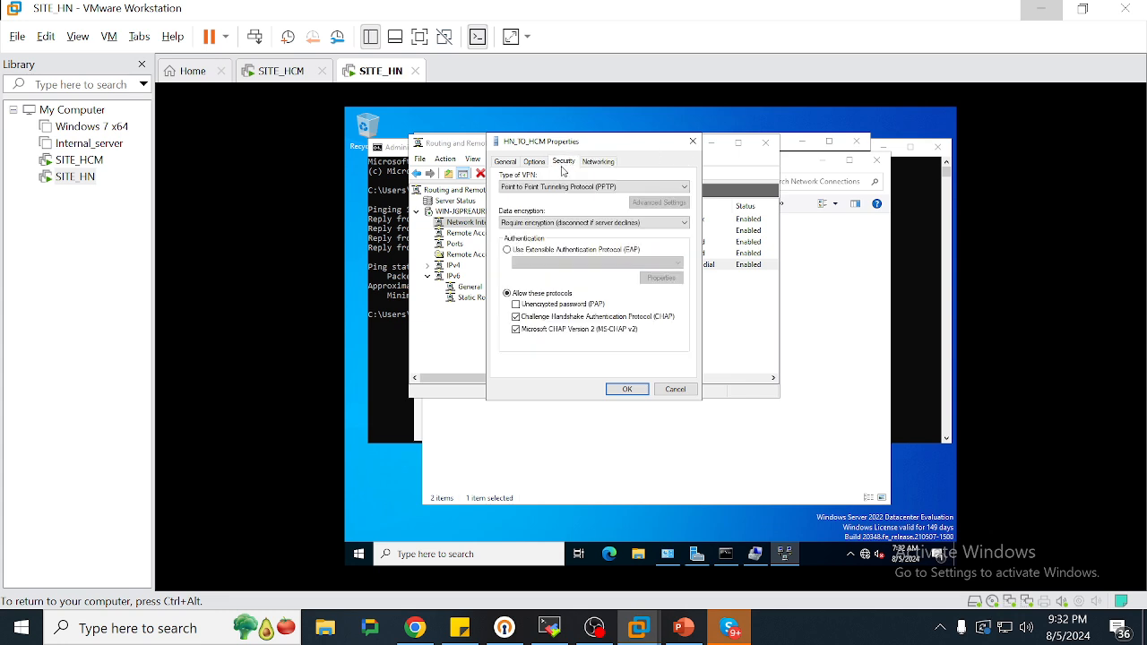
click(693, 142)
Delete HN_TO_HCM and start a new PPTP VPN demand-dial interface named TO_HCM
key(Delete)
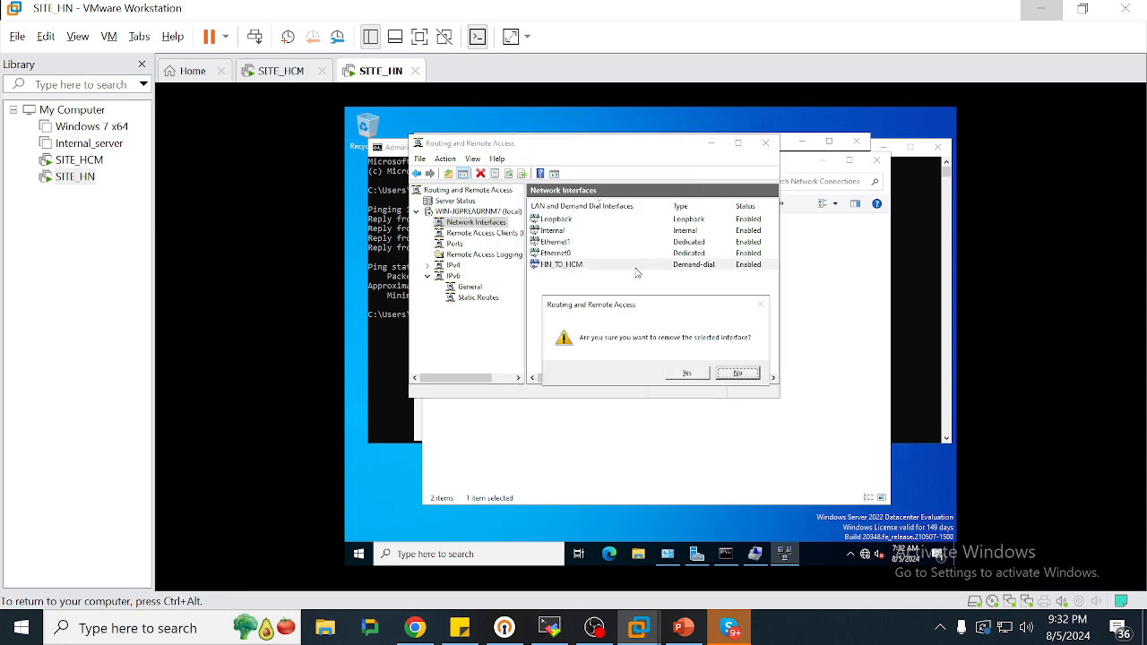
click(687, 373)
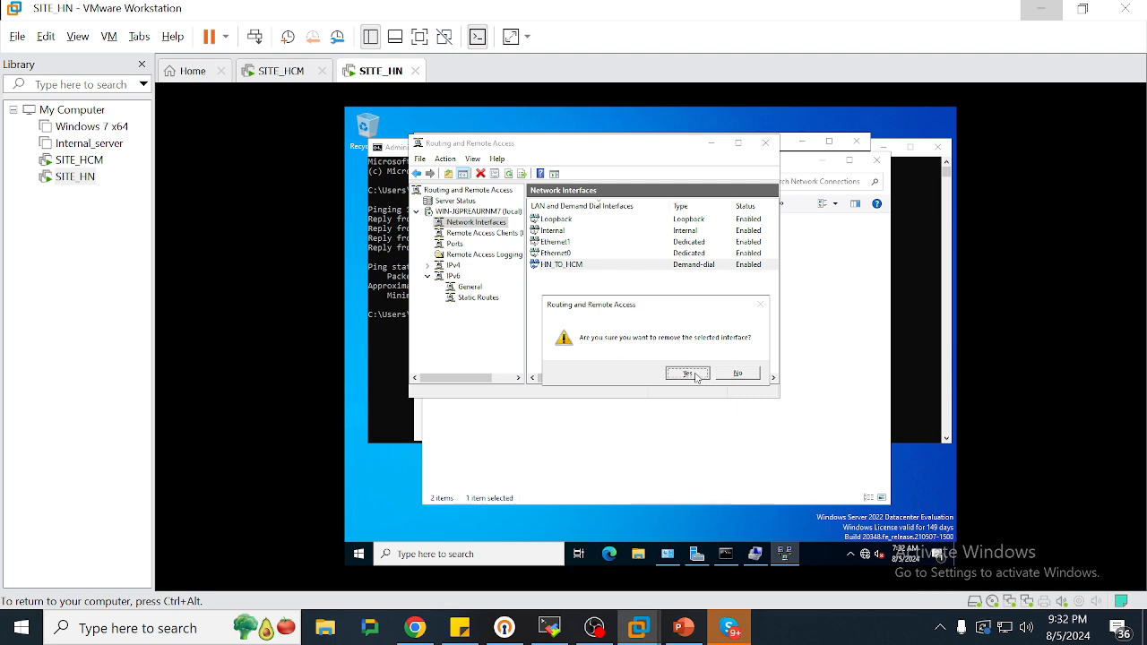
right_click(489, 225)
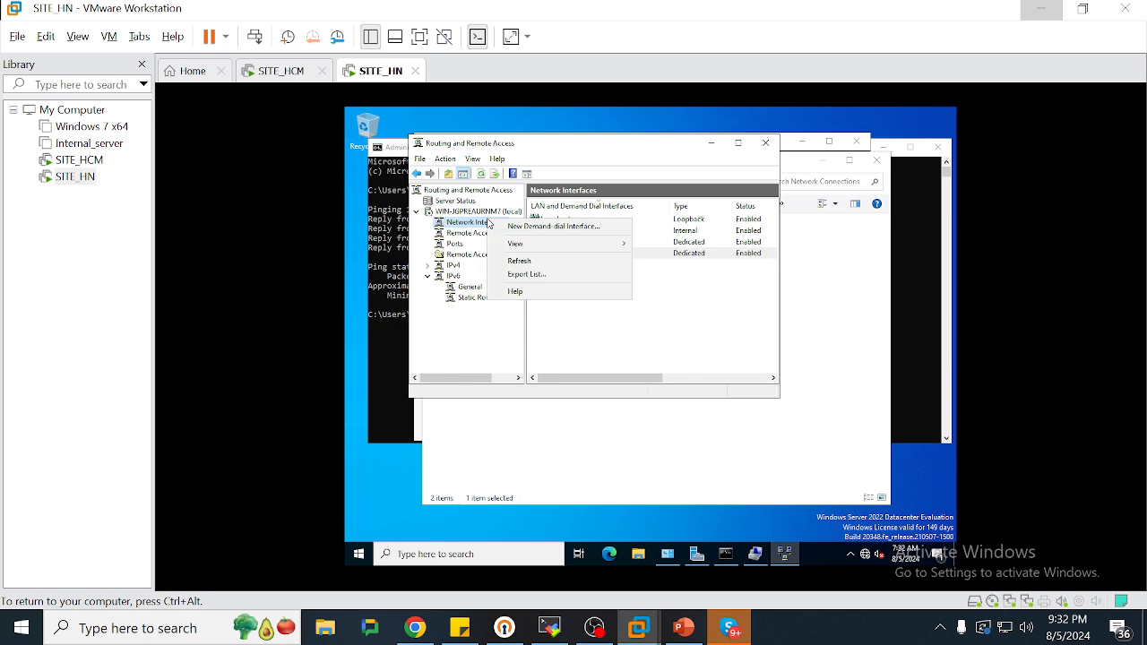
click(498, 227)
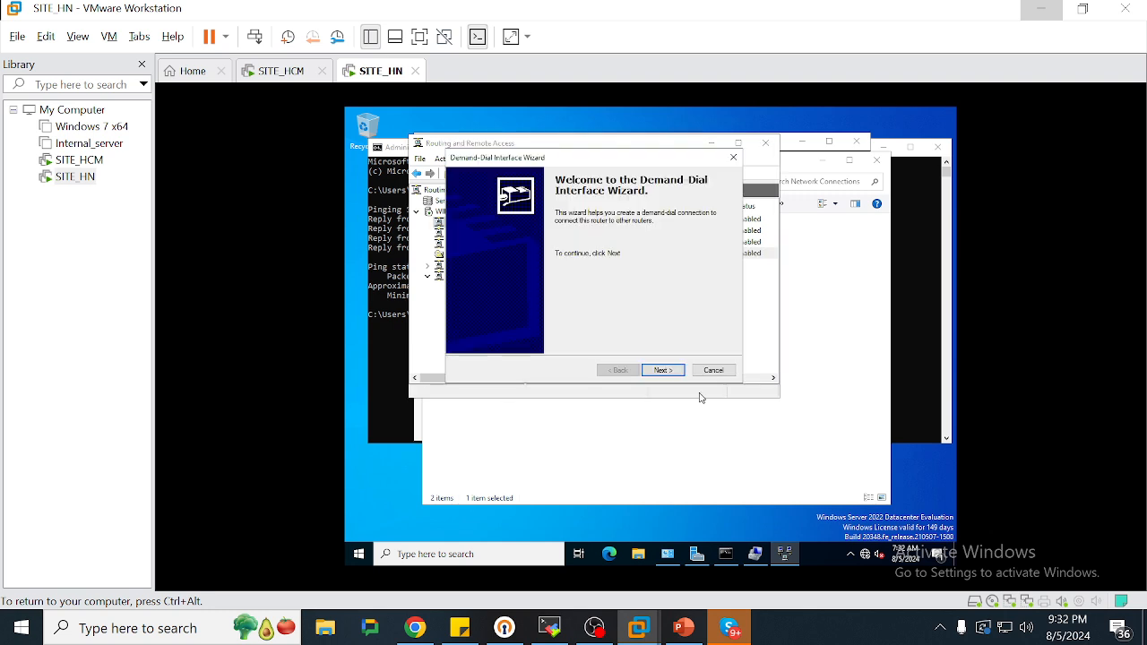
key(Return)
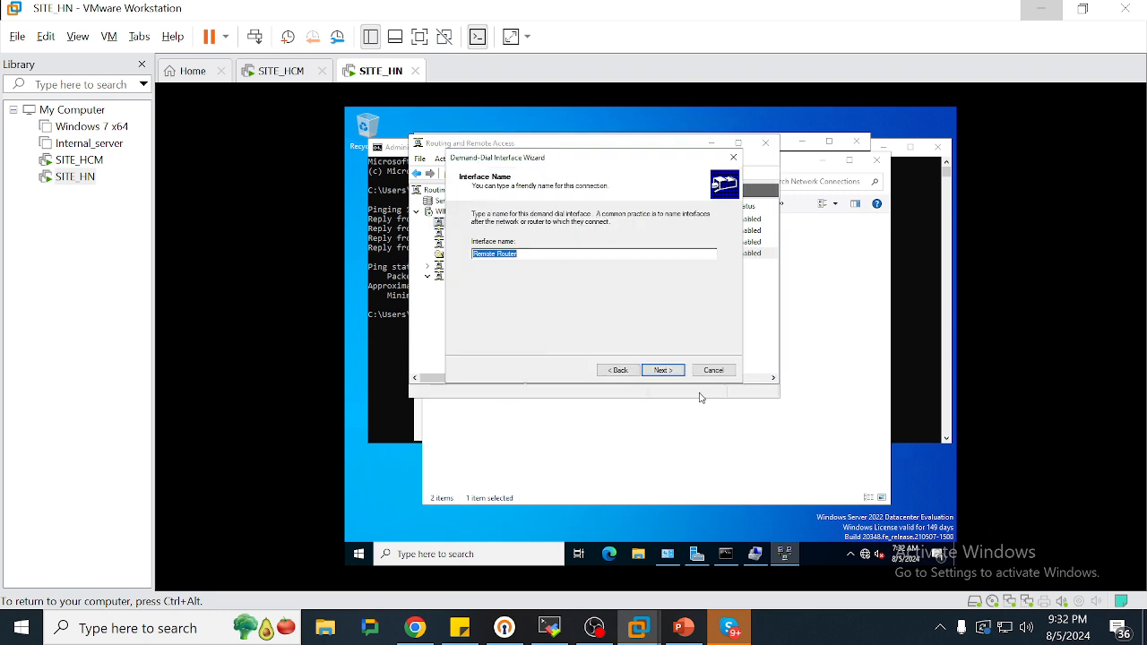
text(TO_HCM)
key(Return)
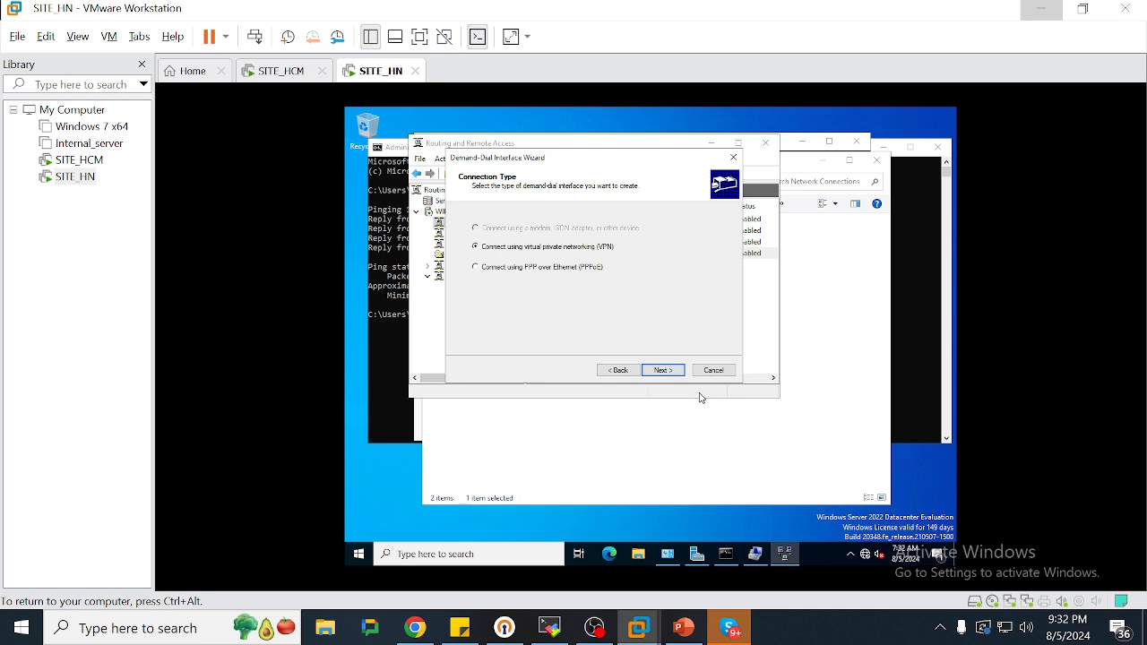
key(Return)
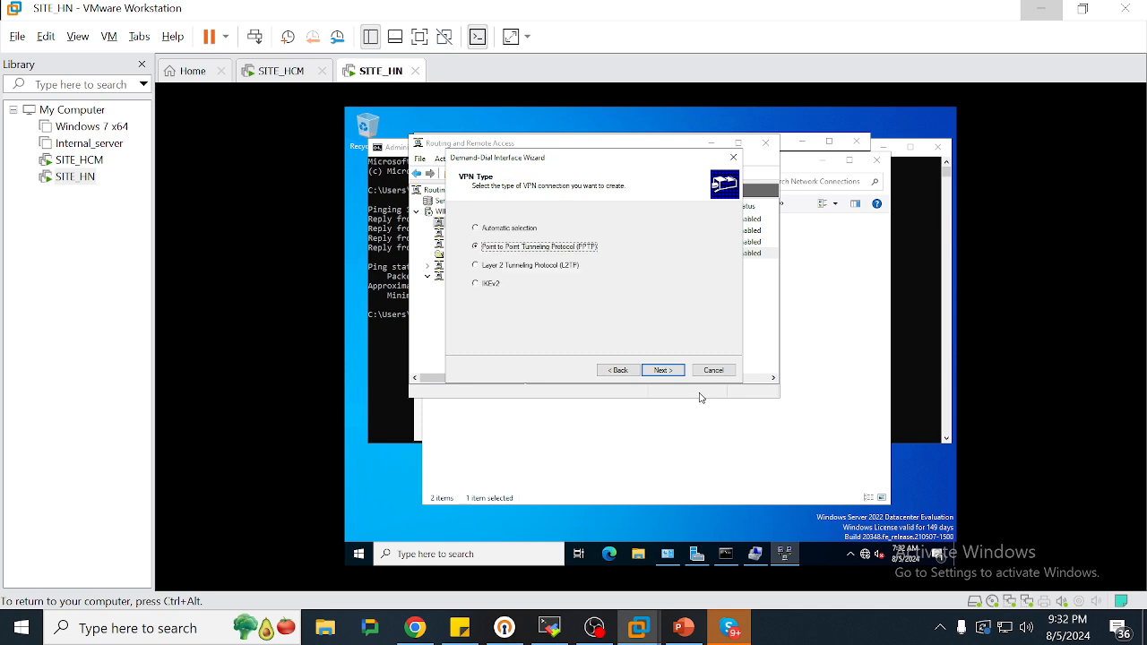
key(Return)
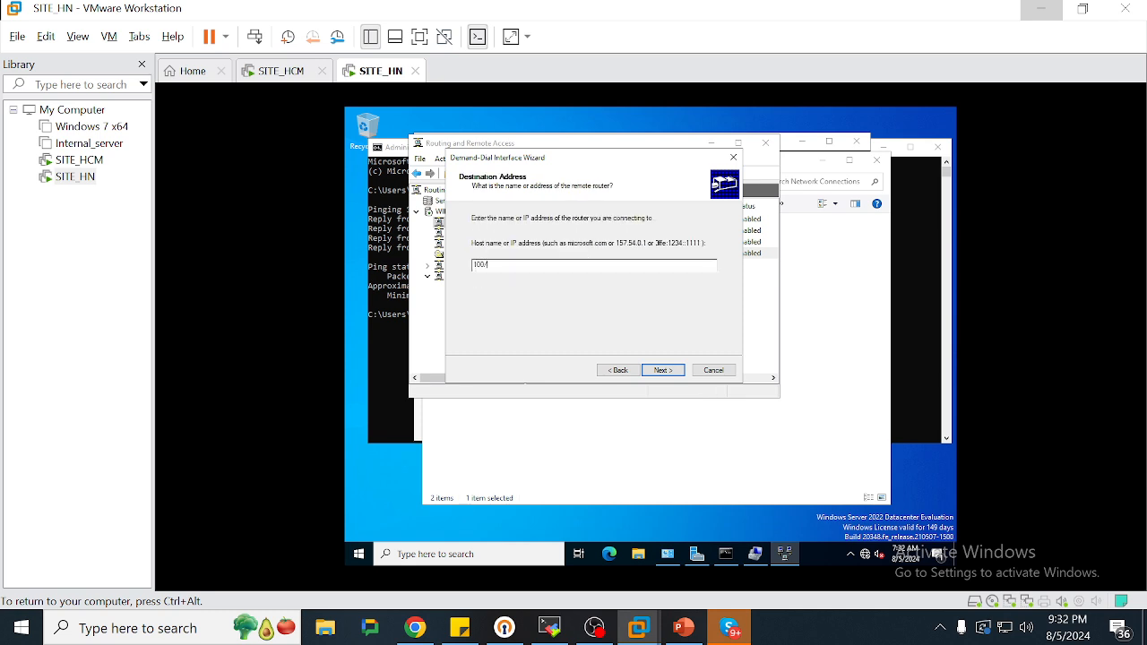
Enter the remote router address and add a static route to 192.168.2.0/255.255.255.0
text(100.100.10)
key(Return)
key(Return)
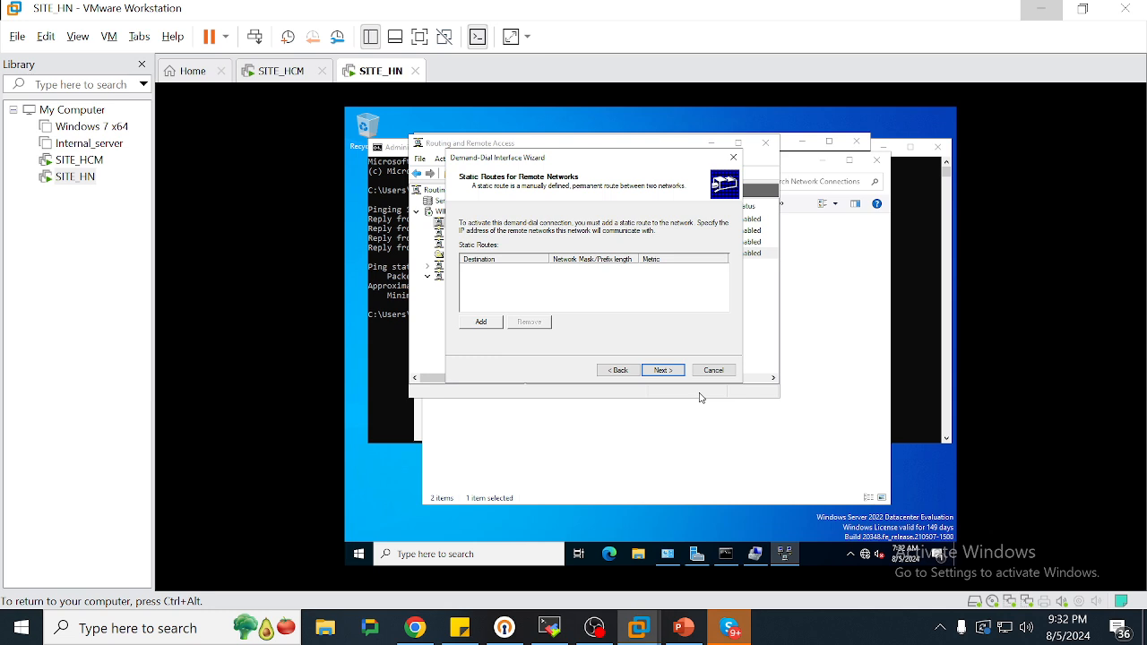
click(497, 325)
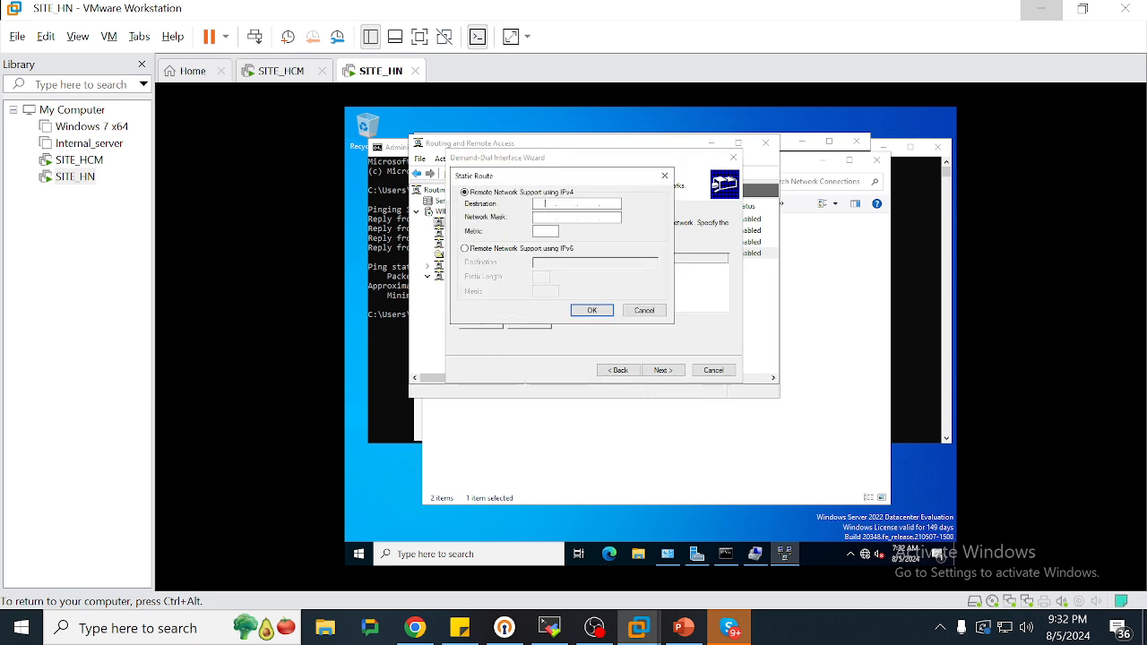
text(192 . 168 . 2 . 0)
key(Return)
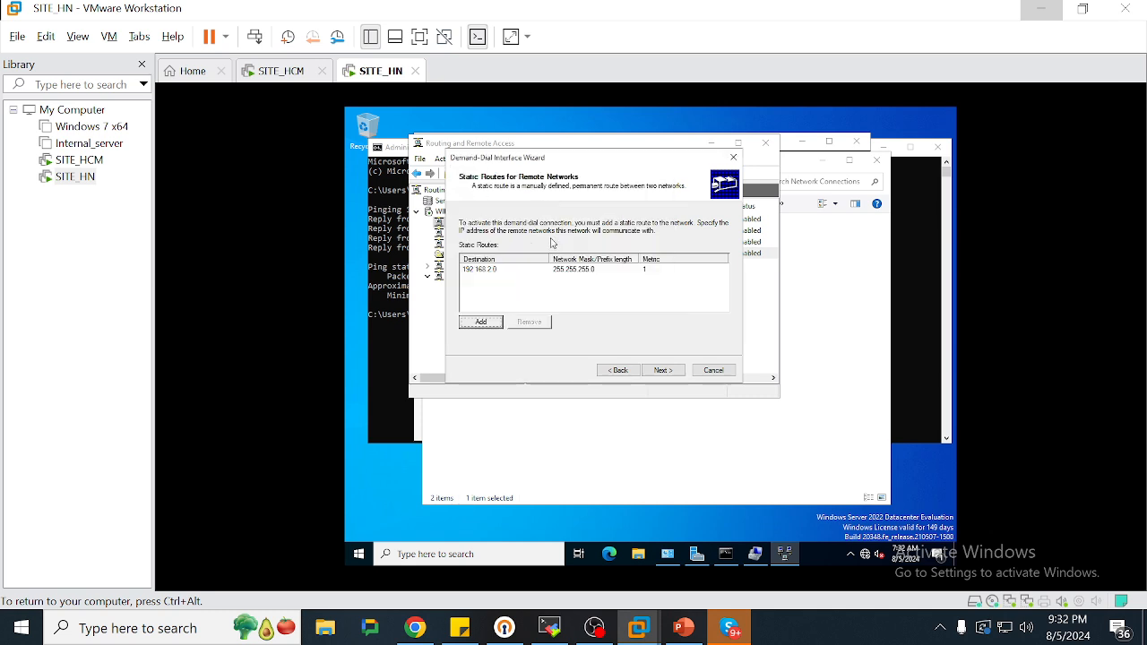
click(662, 371)
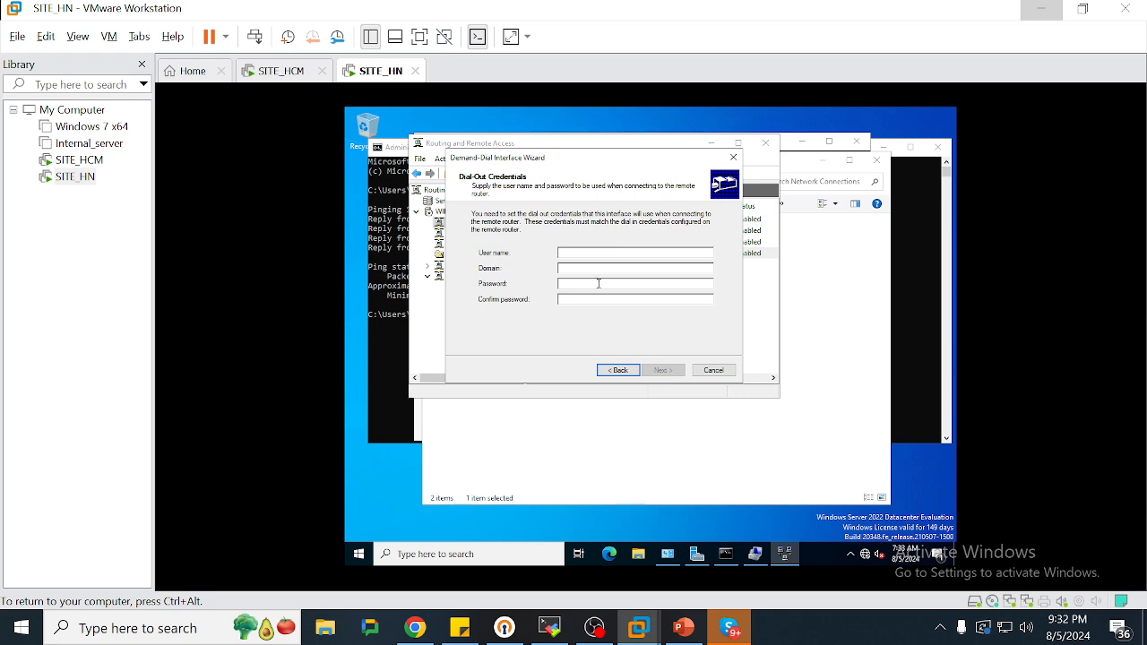
Check the VPN account on SITE_HCM, then fill in TO_HCM's dial-out user name and passwords
click(291, 71)
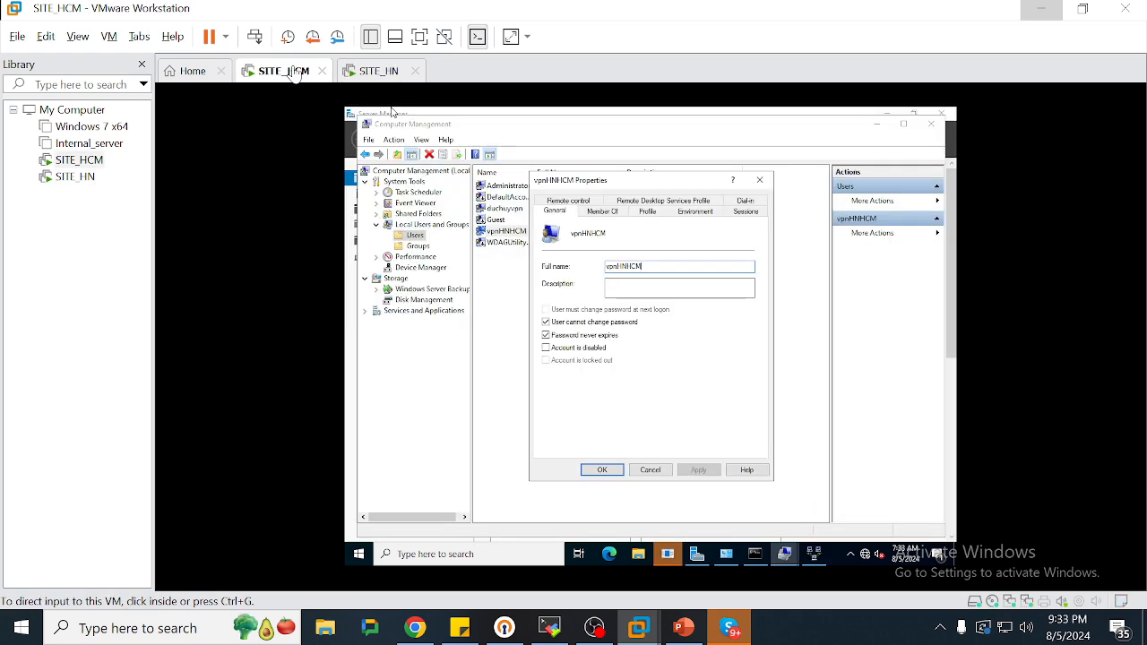
click(394, 77)
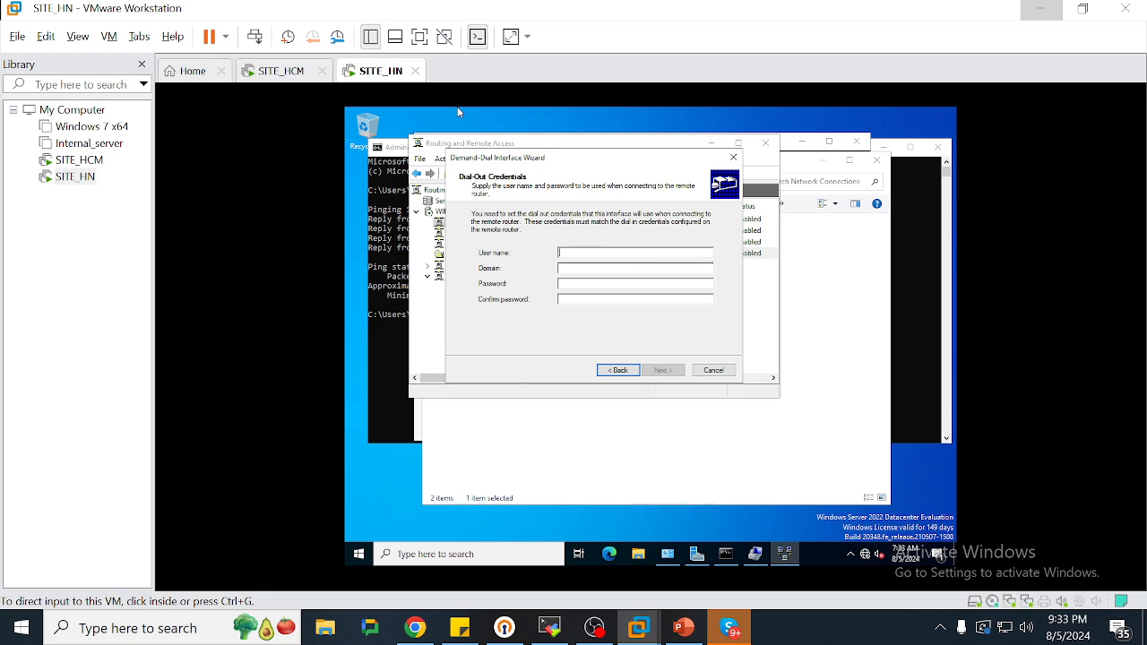
click(651, 256)
text(vpnHNHCM)
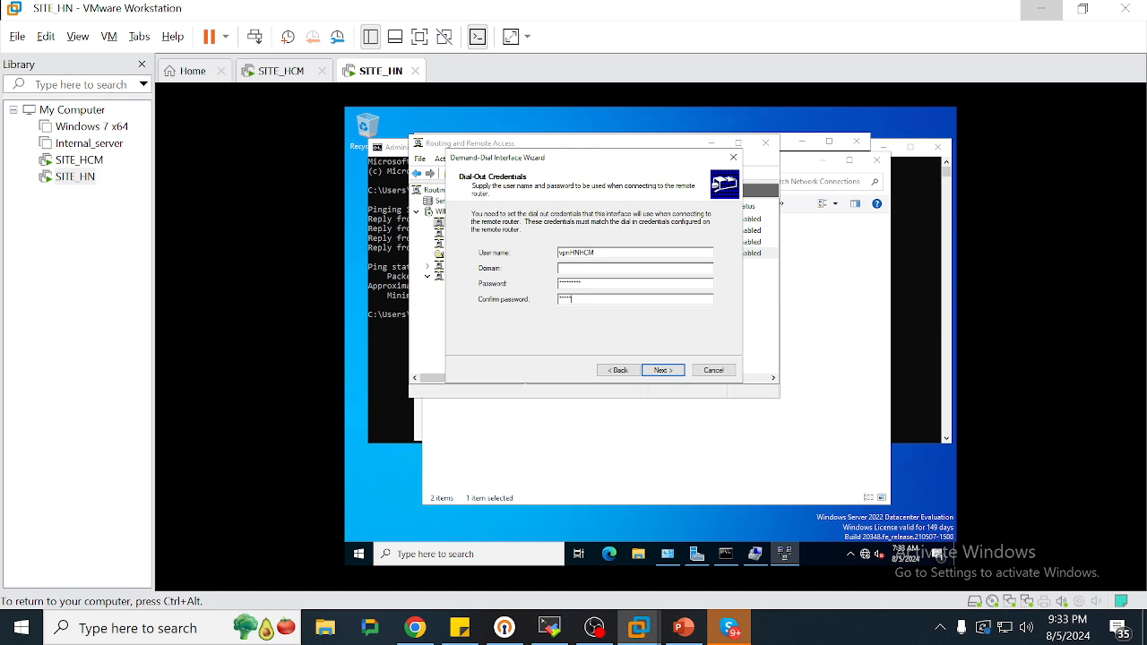
key(Return)
key(Return)
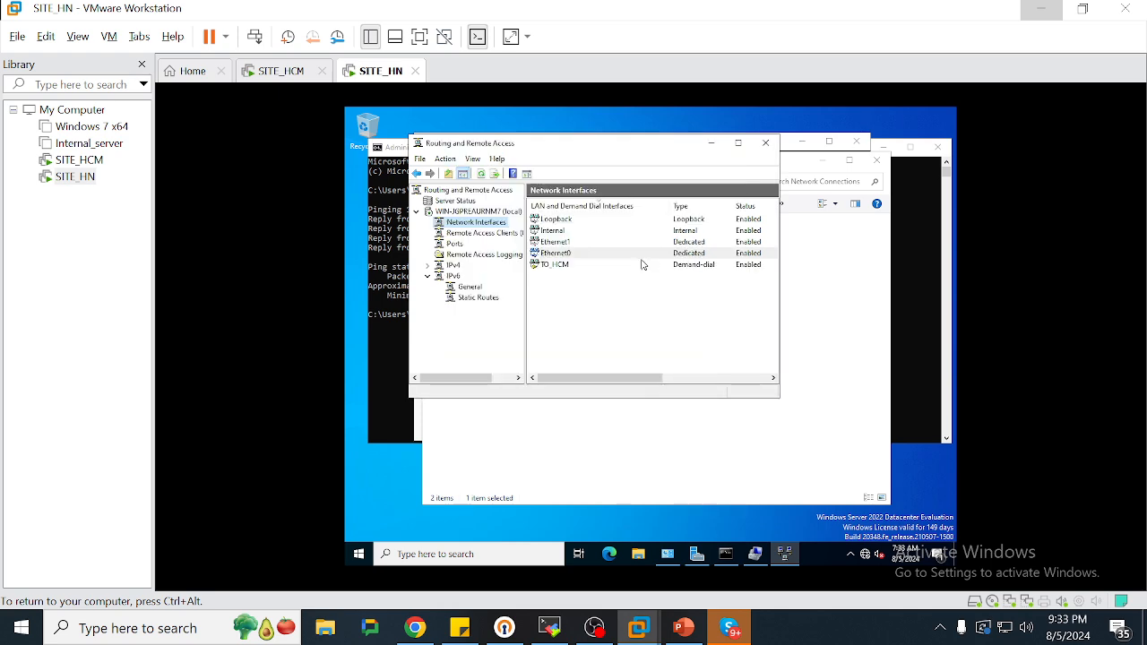
Connect the TO_HCM interface on SITE_HN
click(631, 266)
right_click(631, 268)
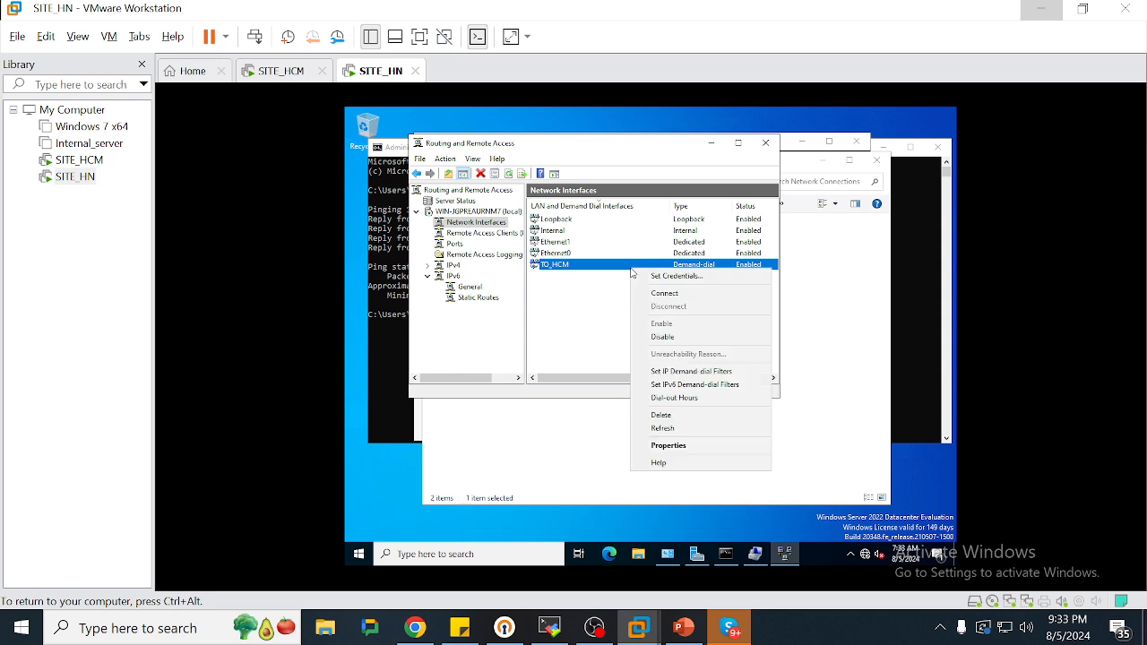
click(663, 294)
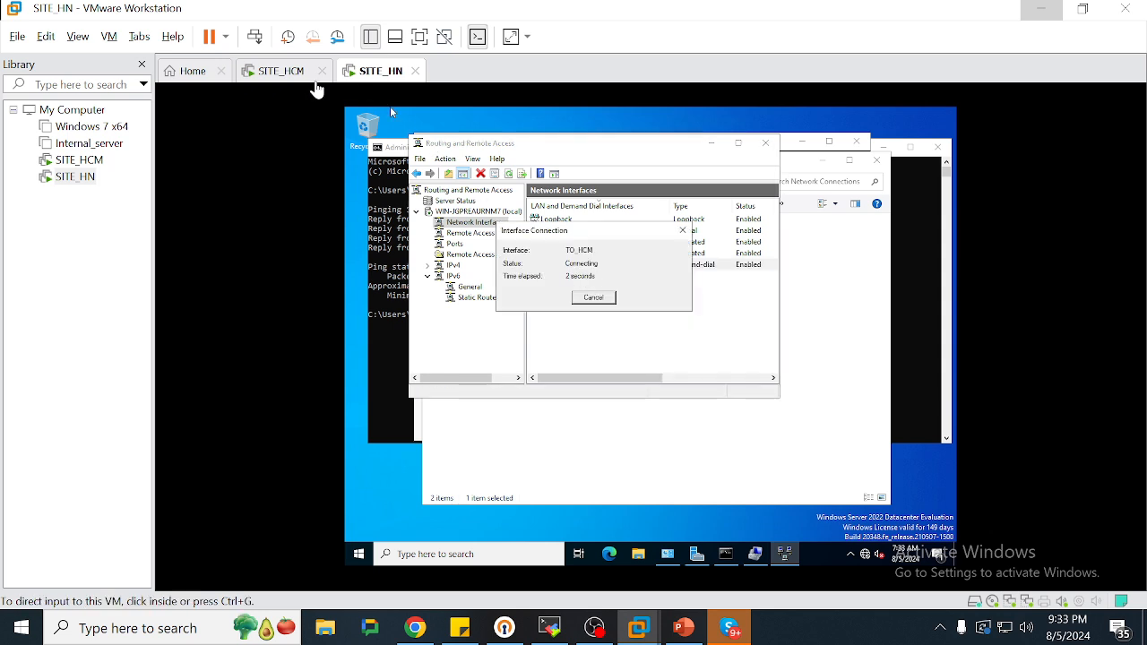
Close the VPN user account's Properties on SITE_HCM
click(285, 72)
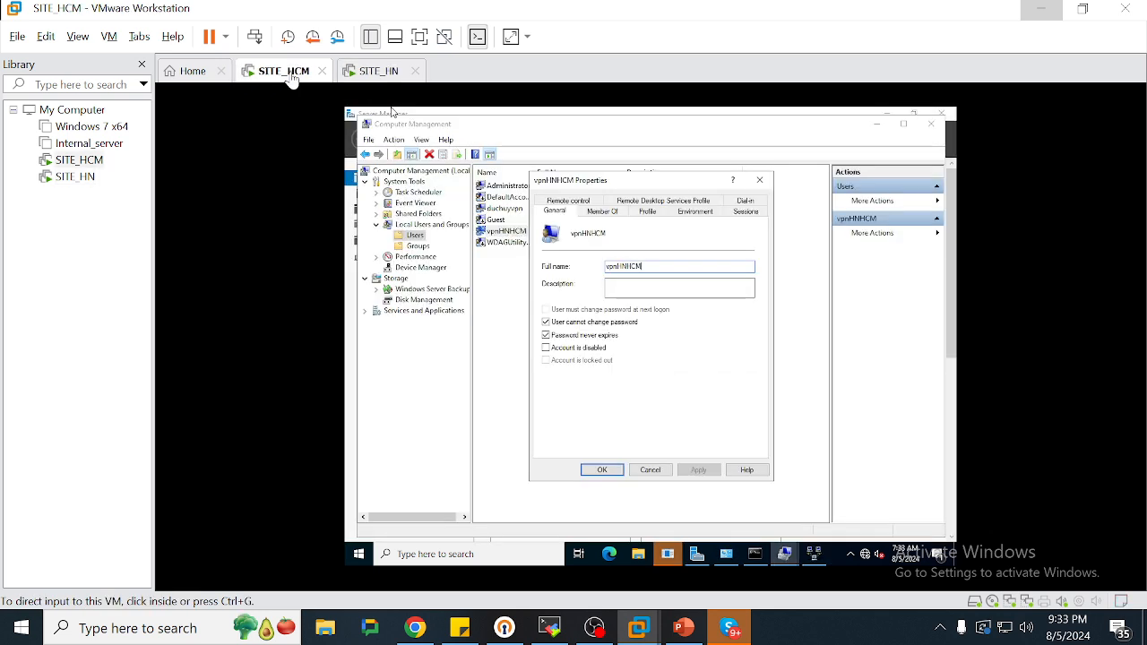
double_click(658, 266)
click(378, 72)
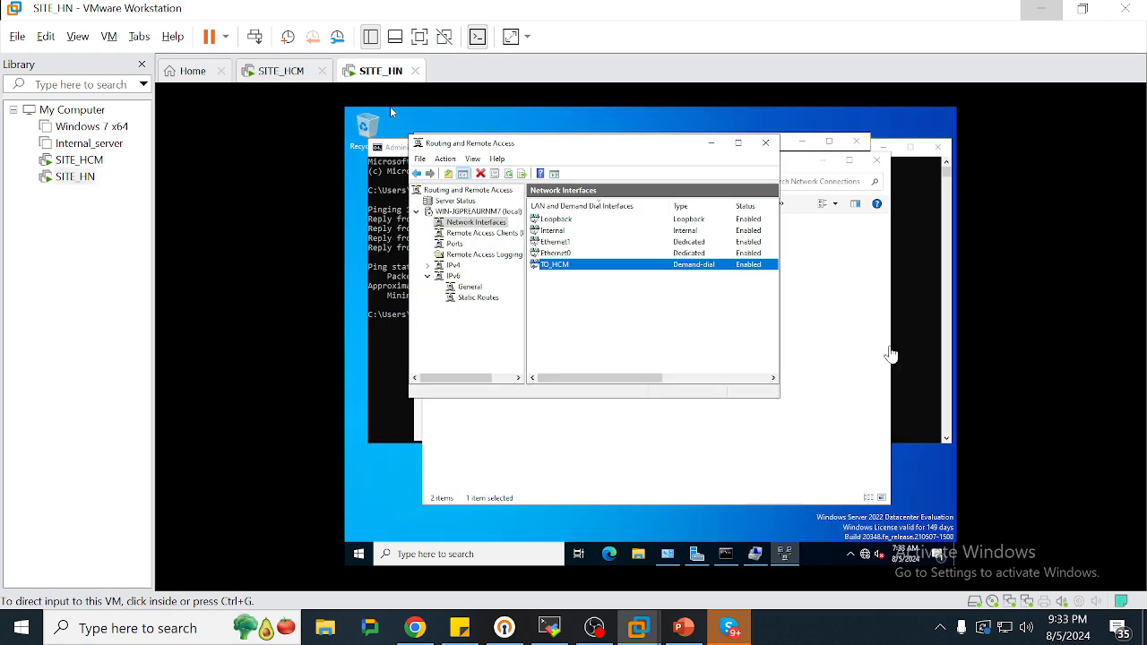
click(273, 71)
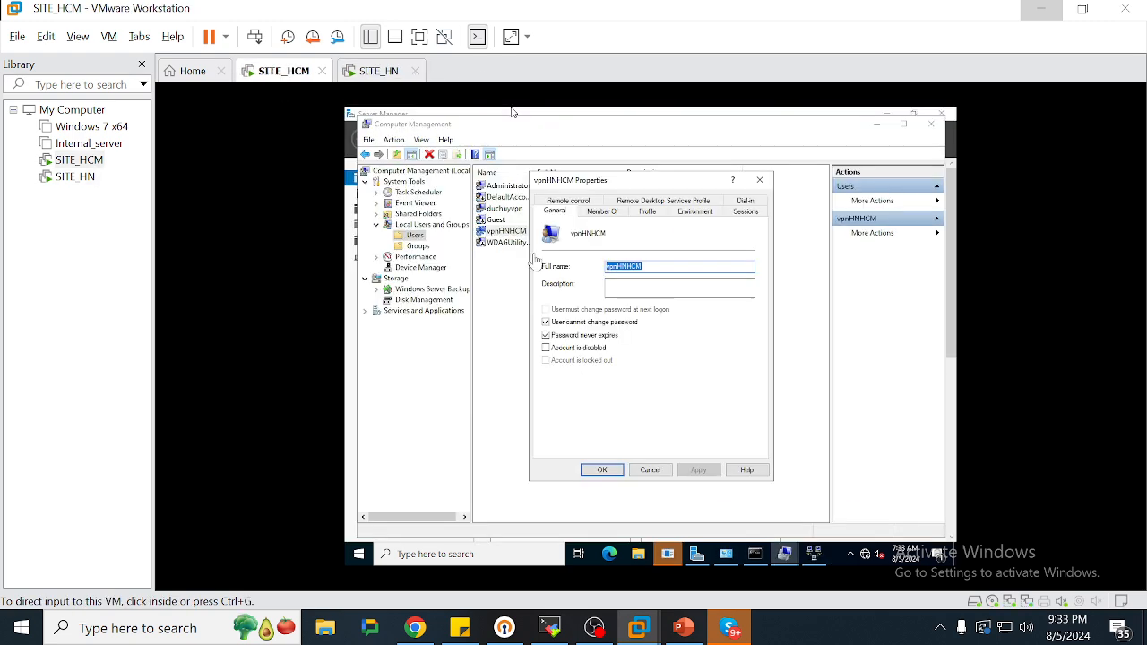
click(760, 180)
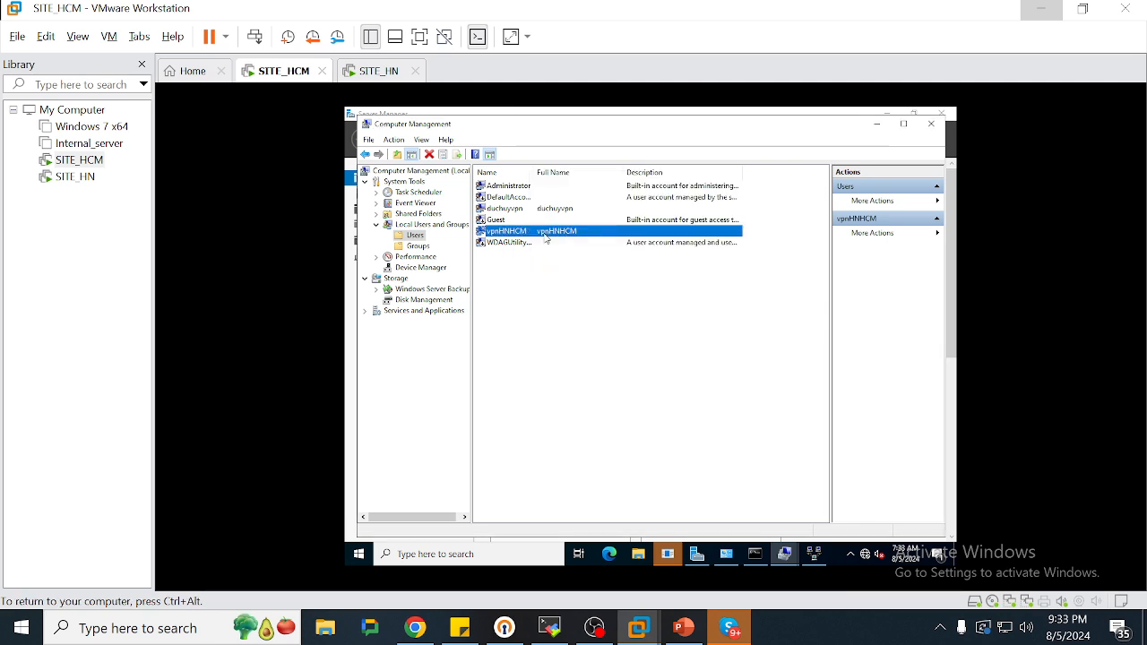
right_click(546, 235)
click(482, 319)
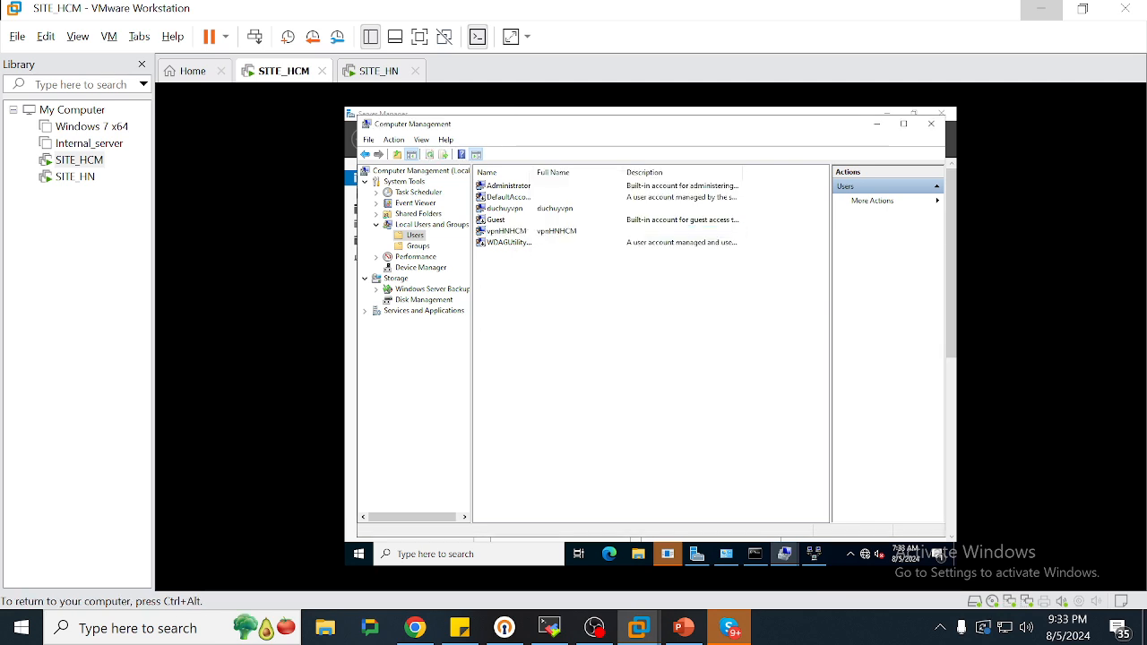
Connect HCM_TO_HN on SITE_HCM, then bring up SITE_HN's Computer Management
click(815, 556)
right_click(557, 275)
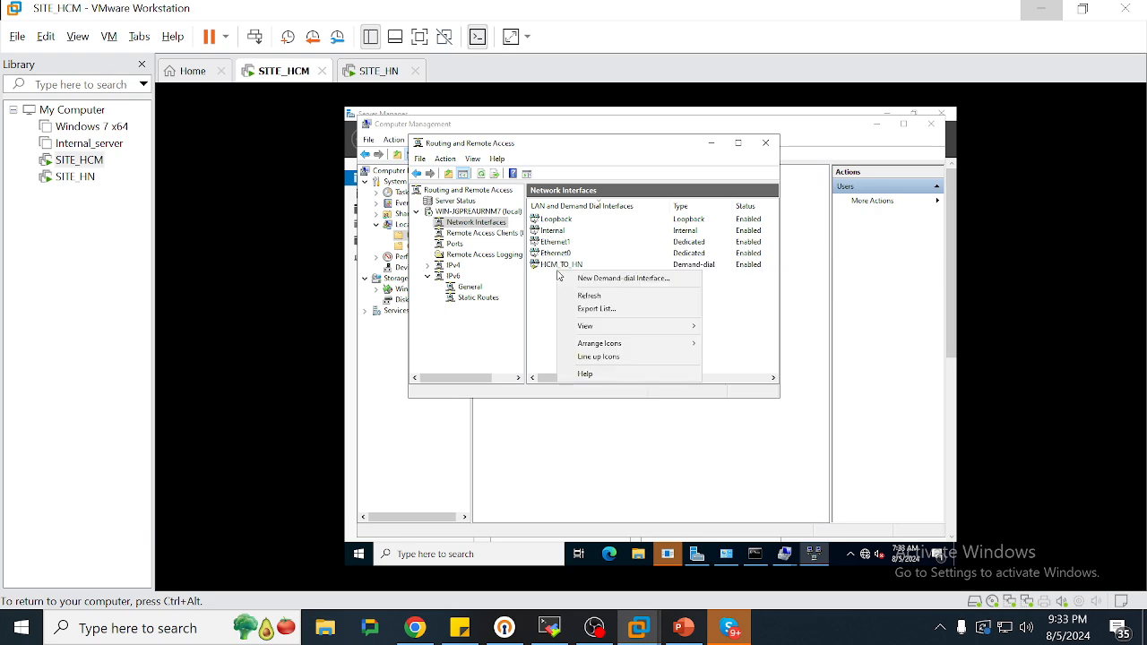
click(548, 265)
right_click(548, 265)
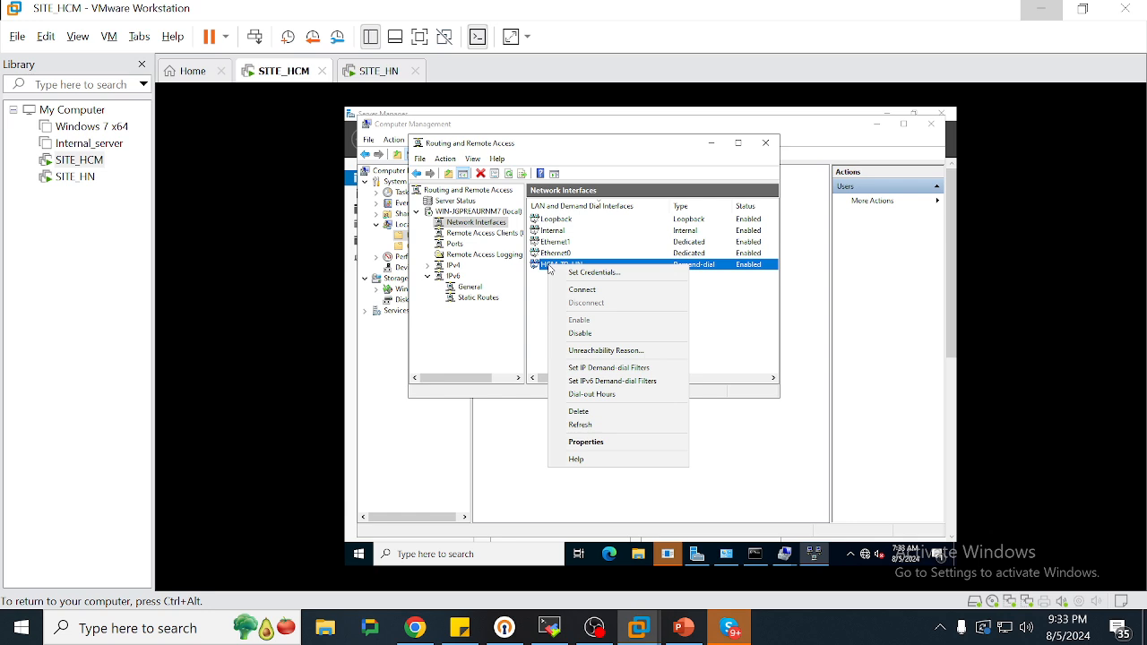
click(582, 290)
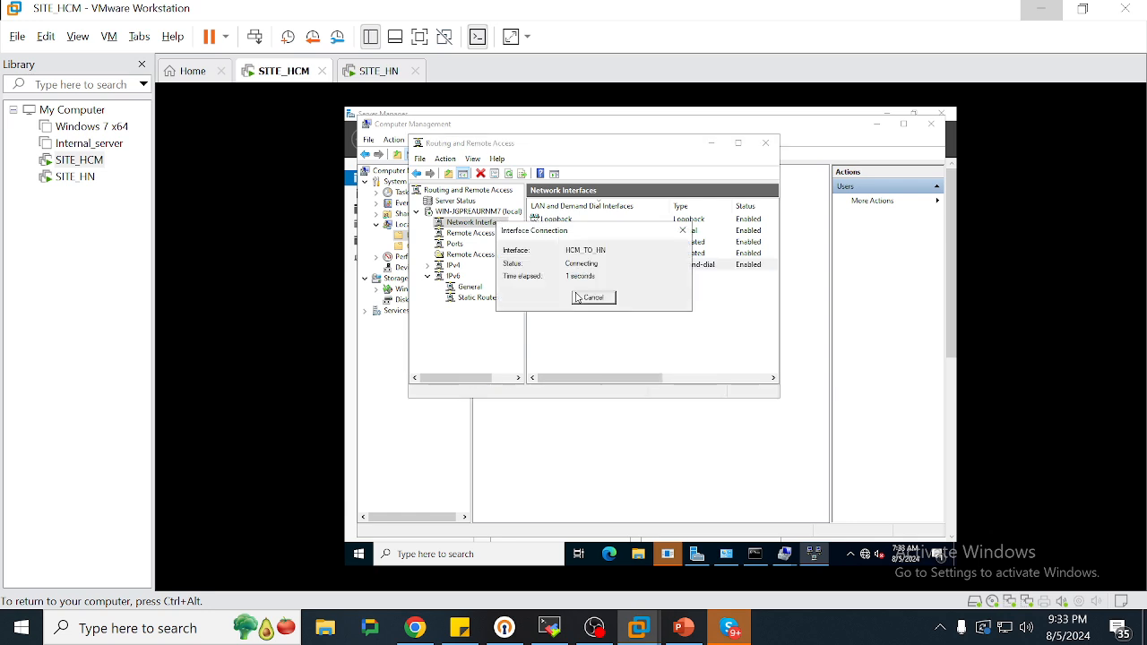
click(389, 76)
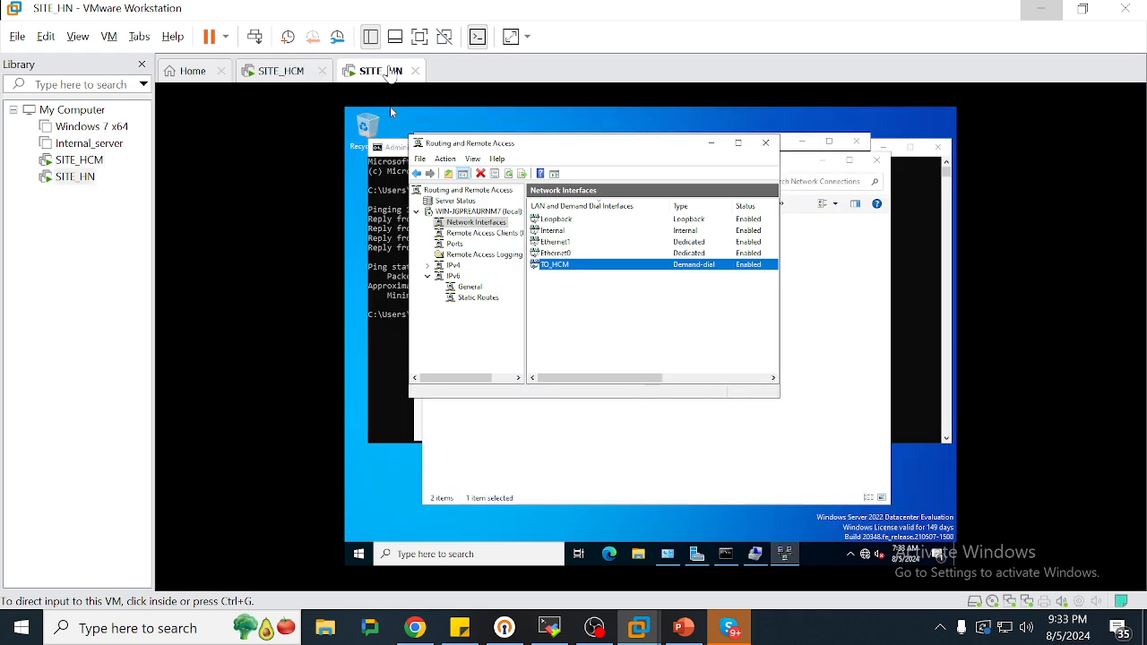
click(763, 553)
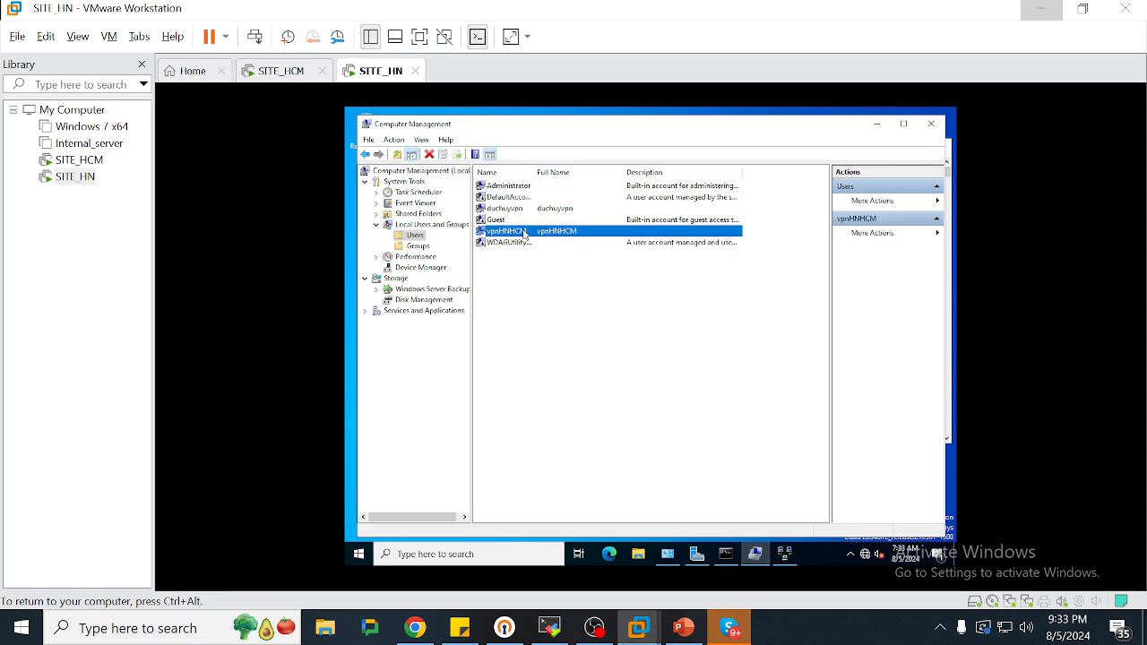
Dismiss SITE_HCM's connection error and review HCM_TO_HN's Options, Security and Networking tabs
click(286, 70)
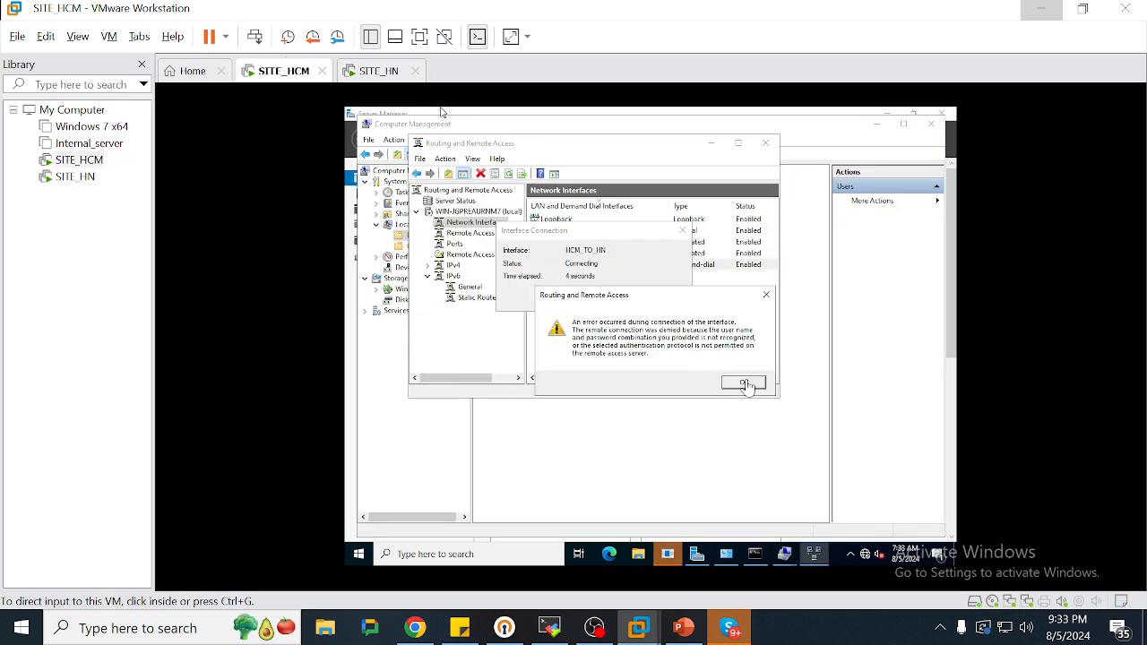
click(744, 382)
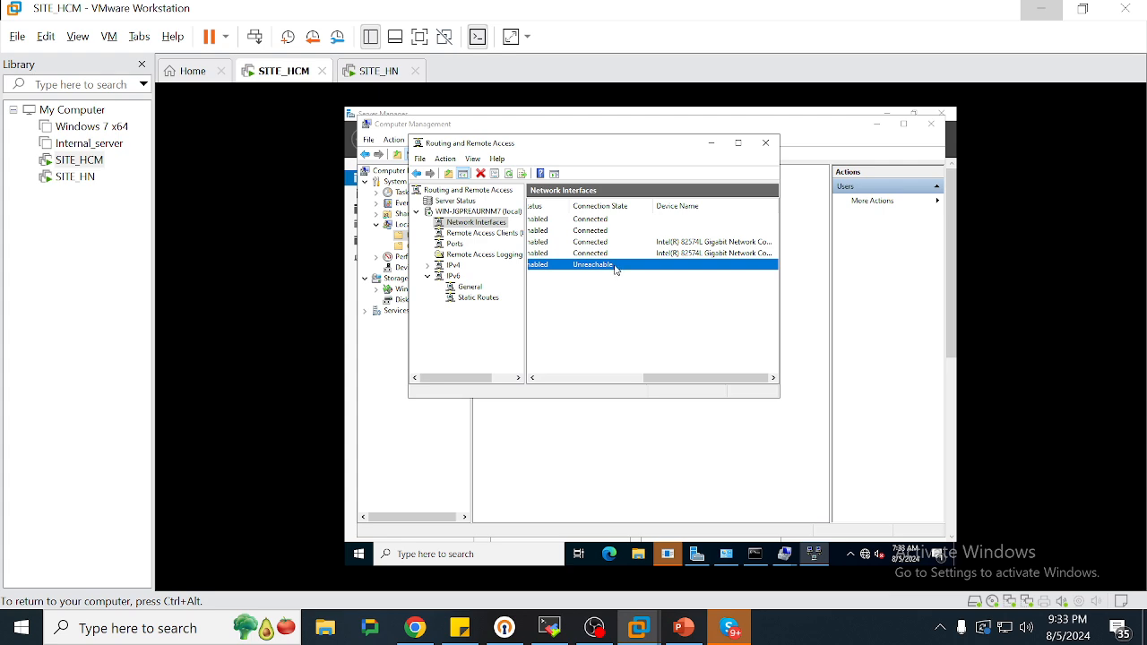
right_click(615, 269)
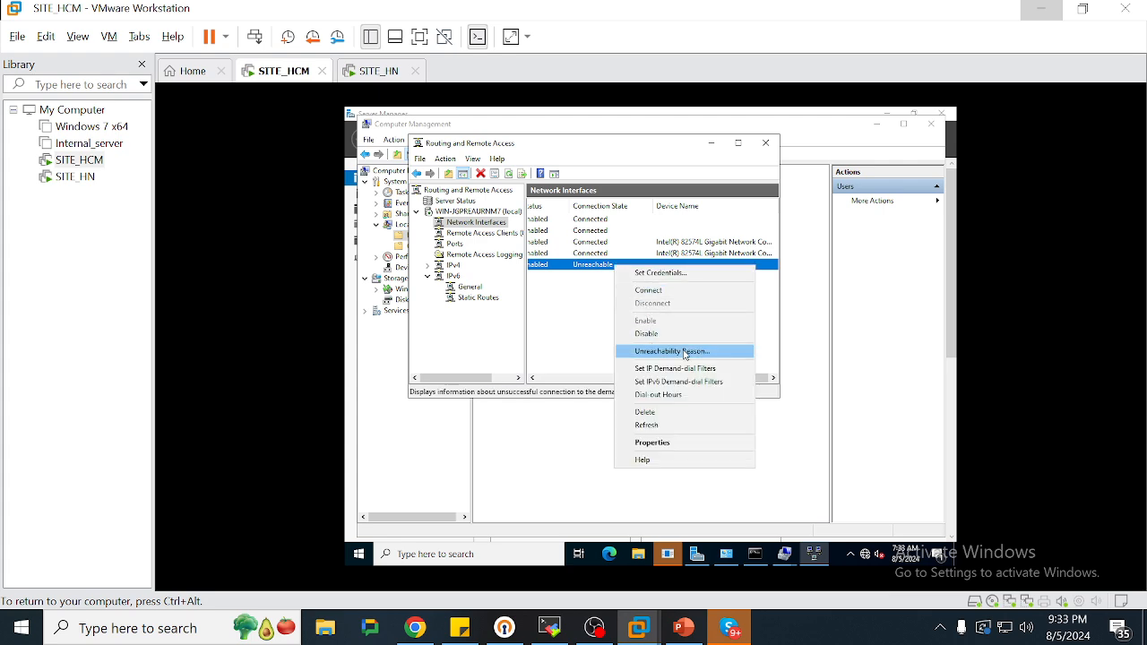
click(678, 444)
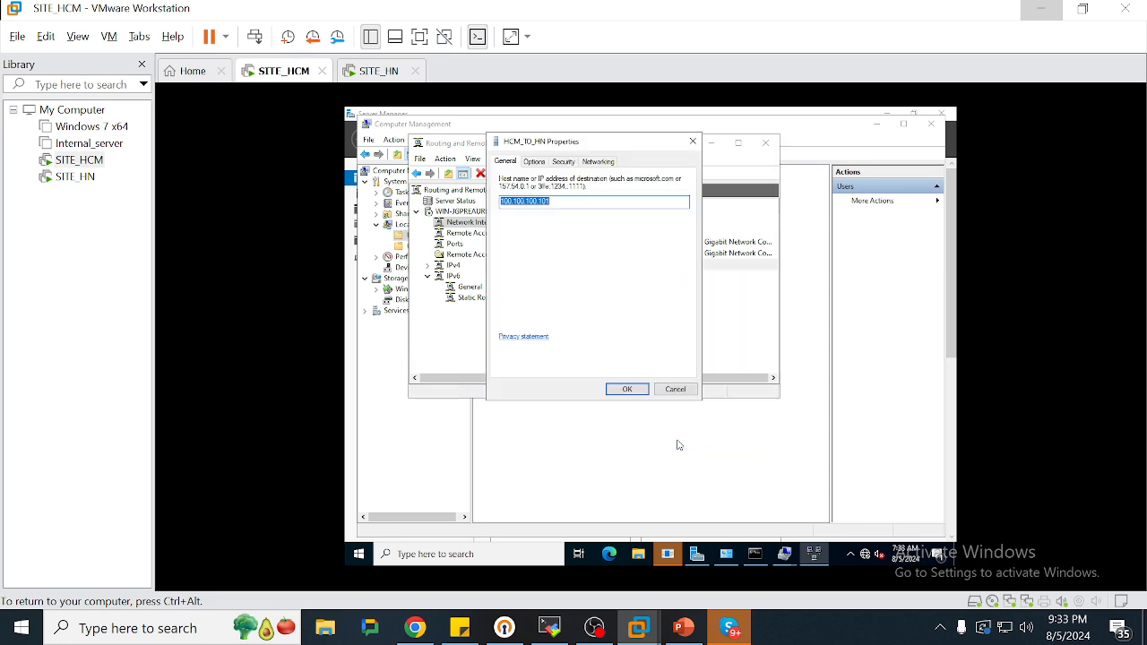
click(534, 162)
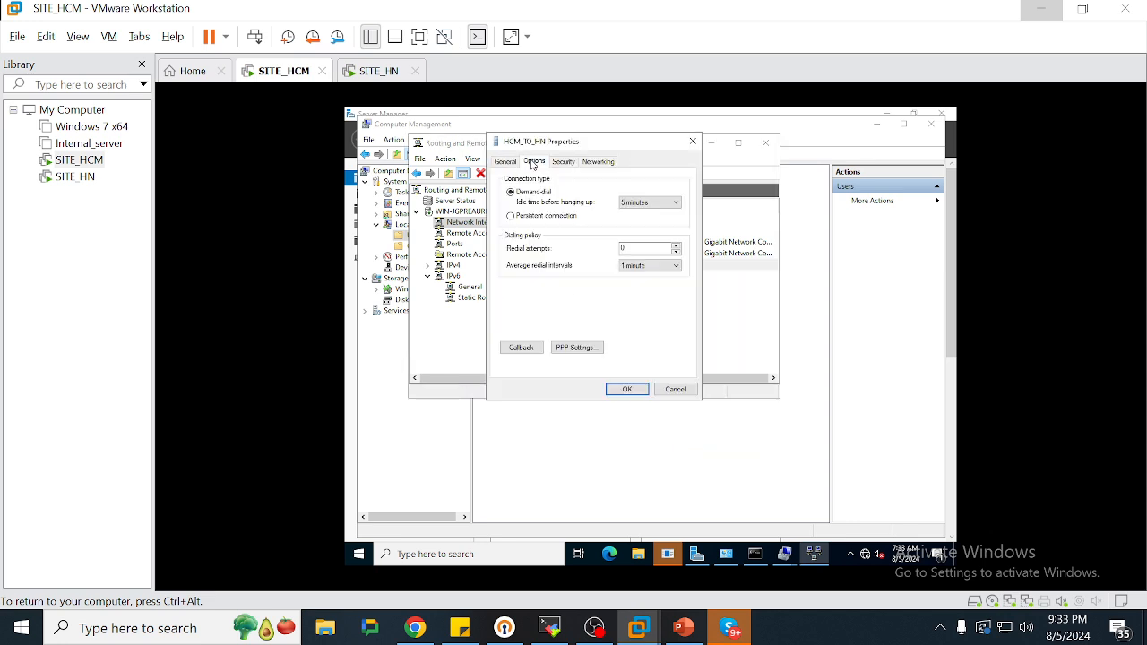
click(564, 161)
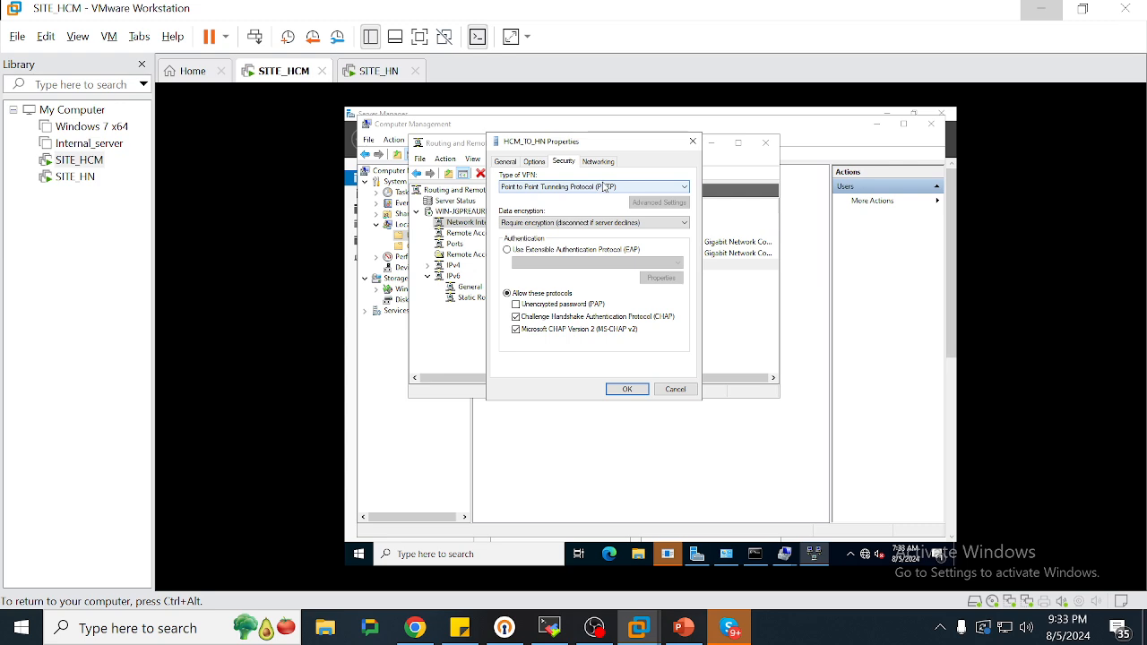
click(597, 163)
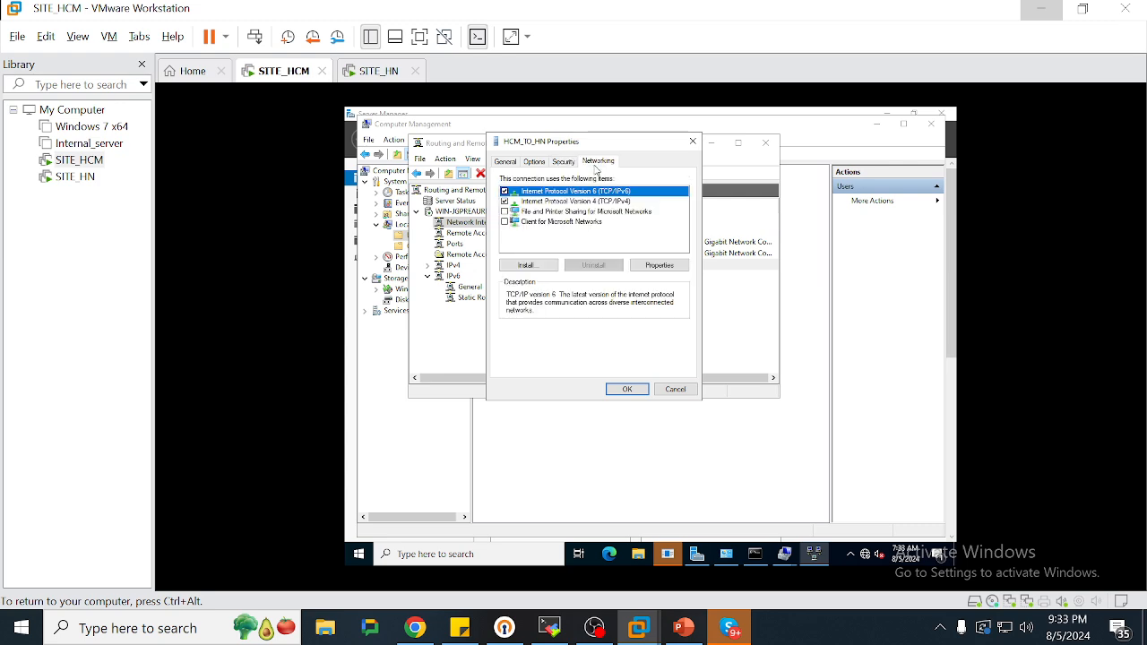
click(692, 142)
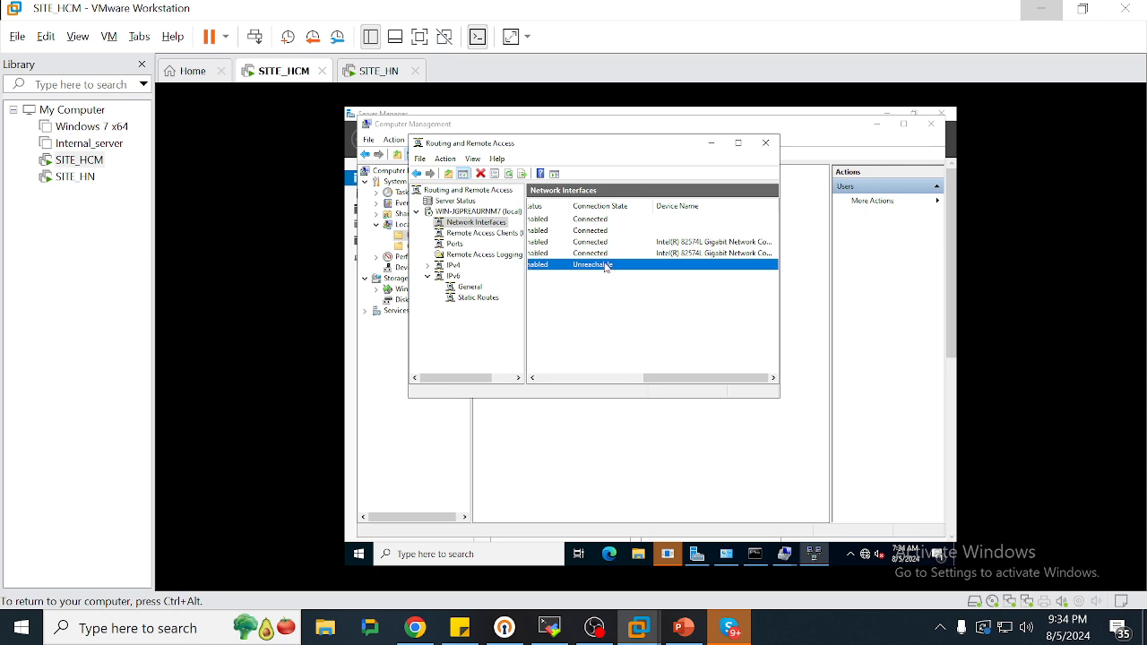
Delete the unreachable HCM_TO_HN interface and confirm the removal
key(Delete)
key(Left)
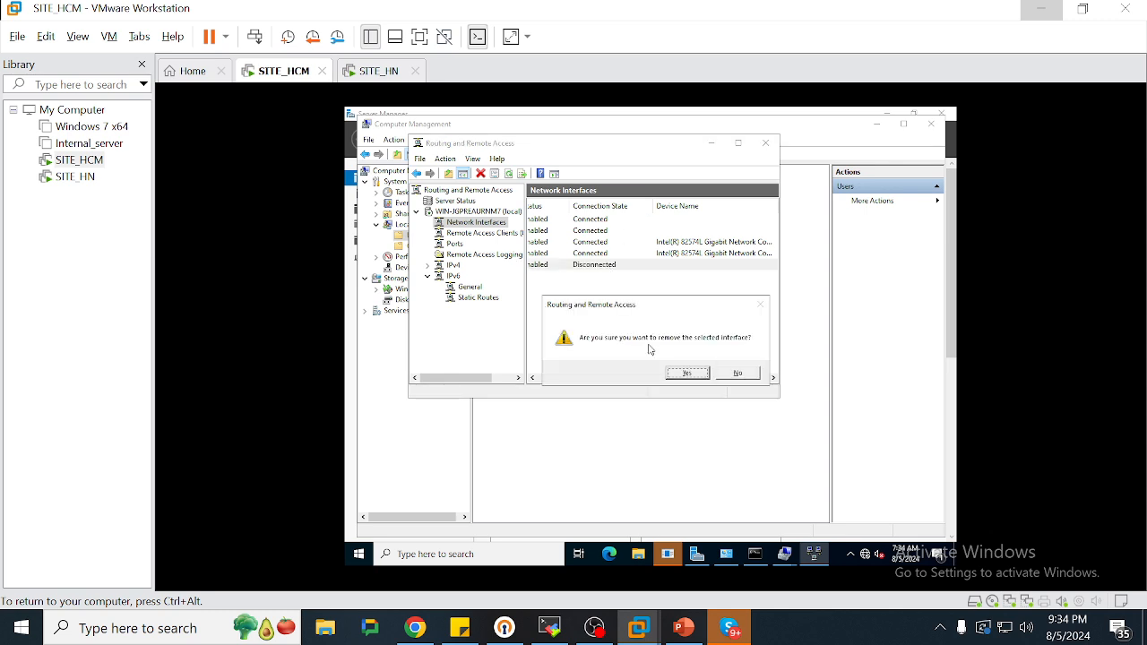
key(Return)
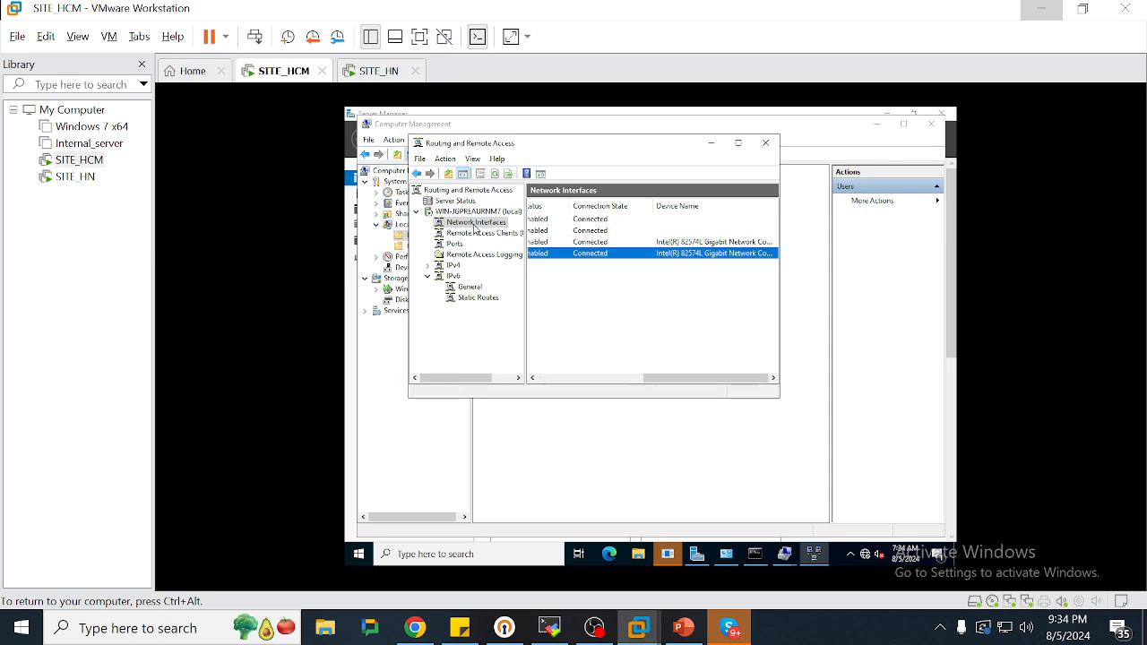
Start a VPN demand-dial interface named TO_HN with destination 100.100.100.101 and IP routing enabled
right_click(488, 225)
click(499, 237)
key(Return)
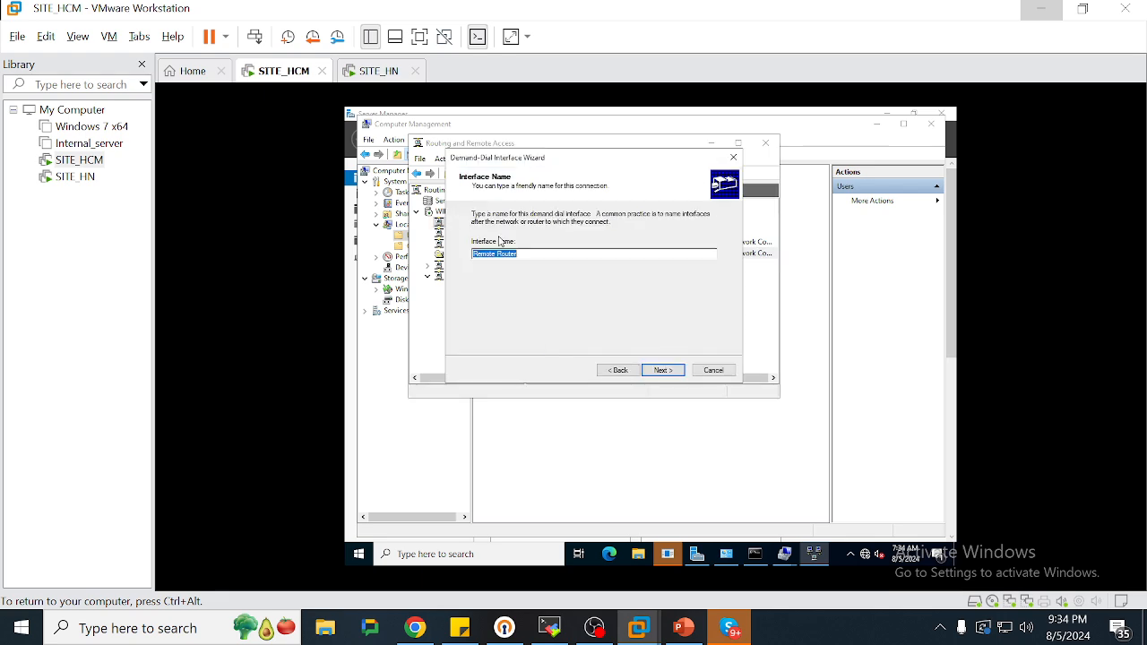
text(TO_HN)
key(Return)
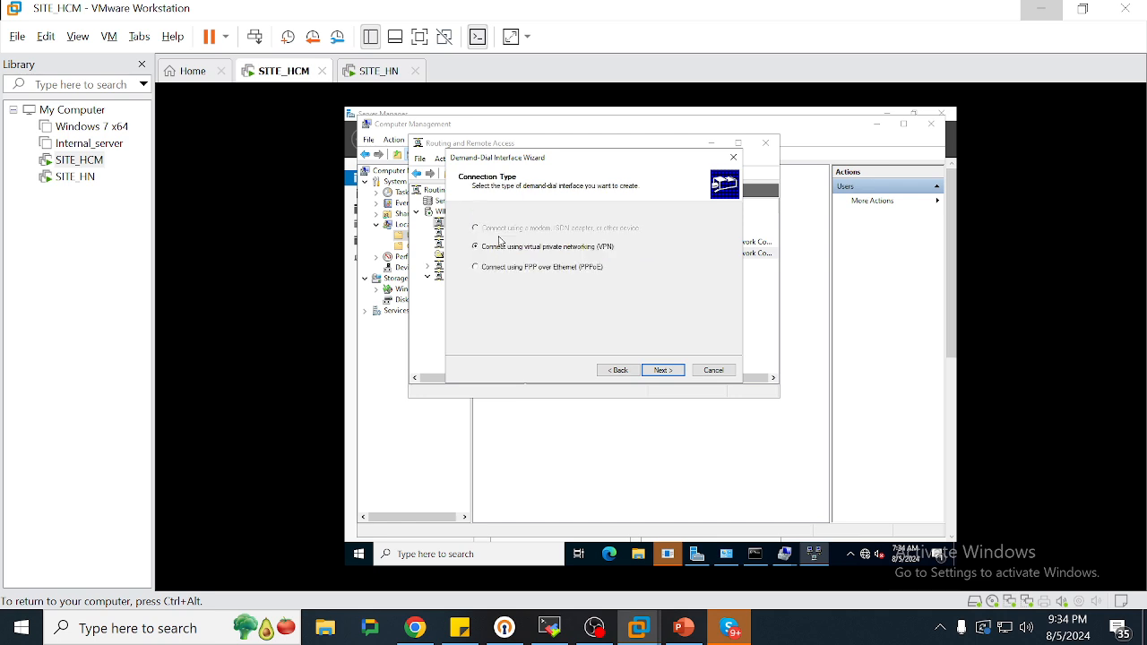
key(Return)
key(Return)
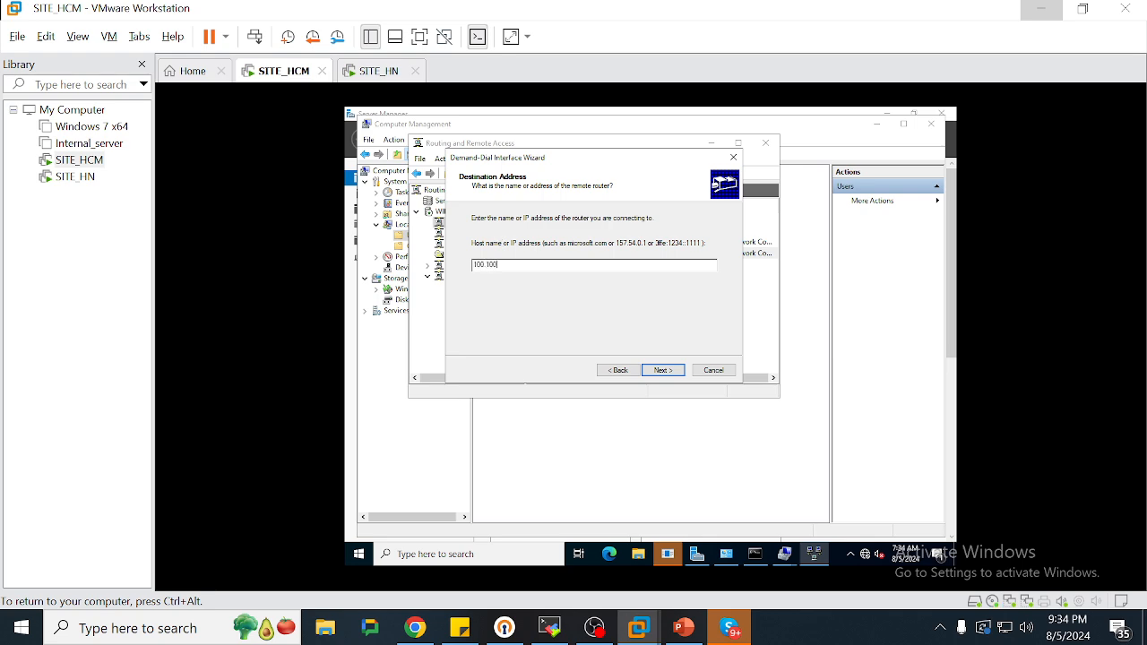
key(Return)
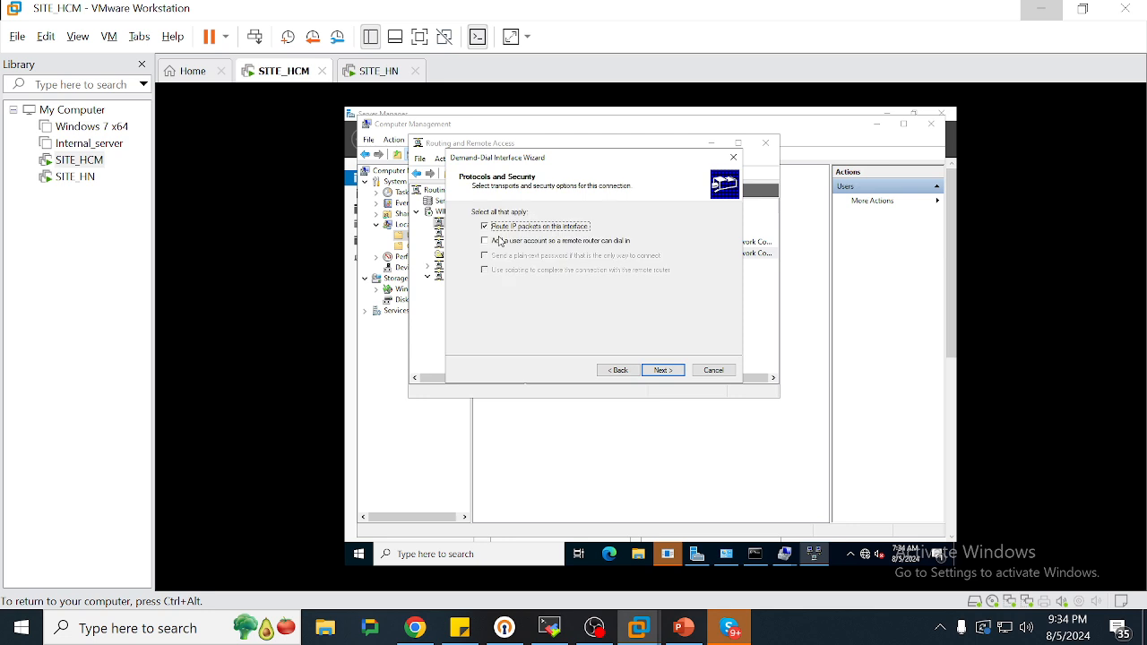
key(Return)
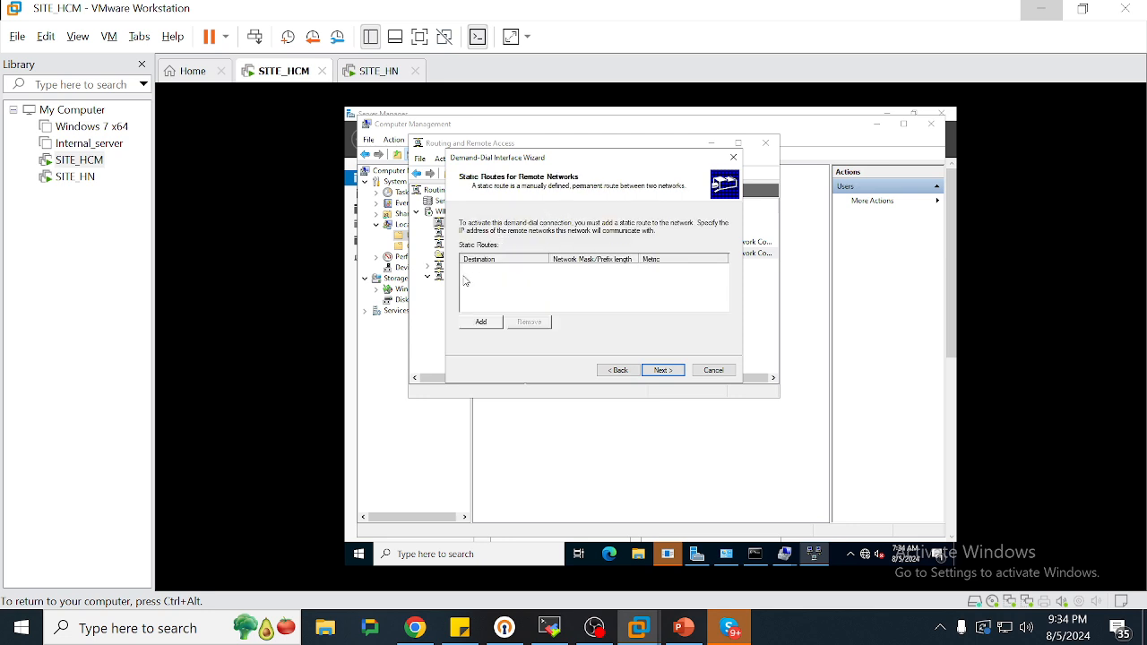
Add a static route to 192.168.3.0/255.255.255.0, enter the dial-out credentials, and finish the wizard
click(480, 322)
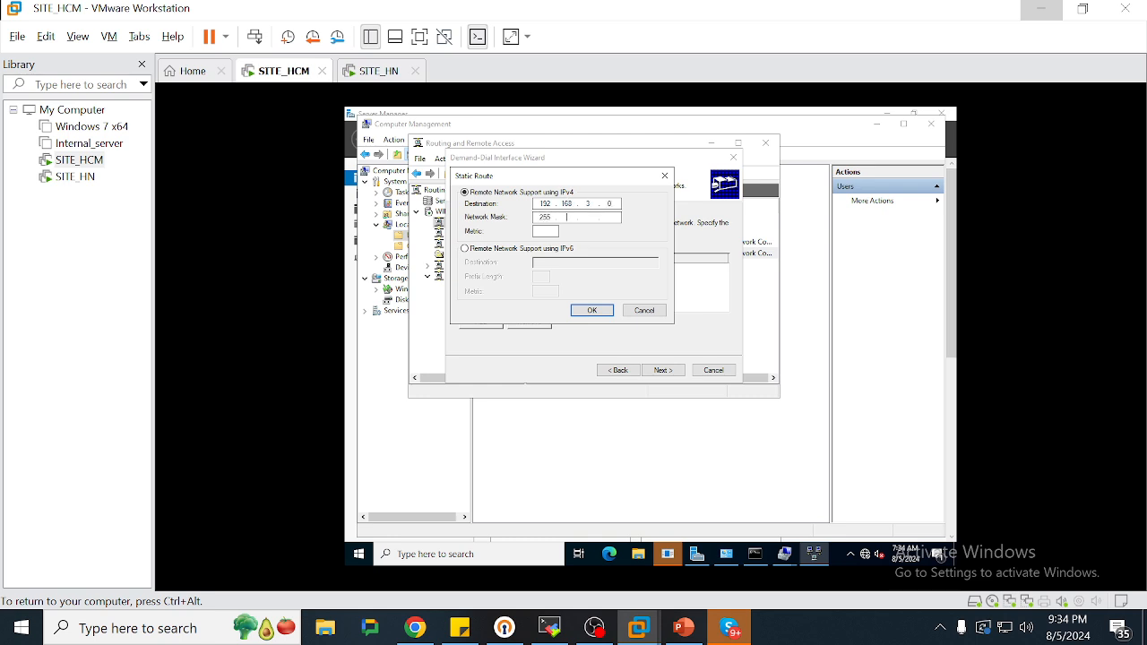
text(255.255)
key(Return)
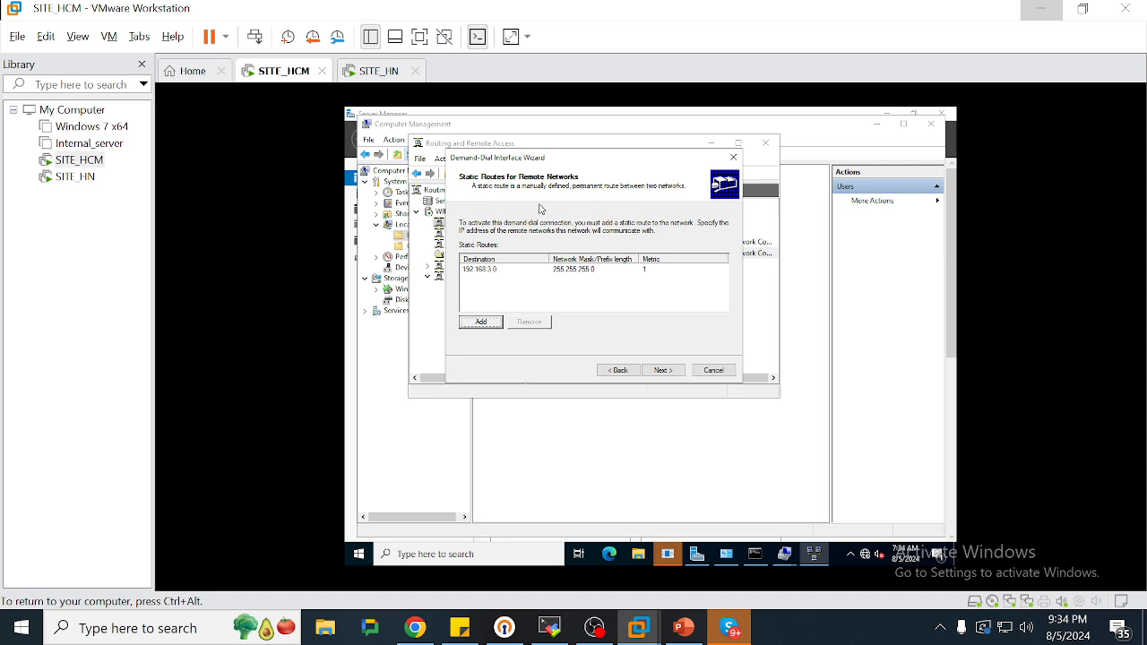
click(664, 370)
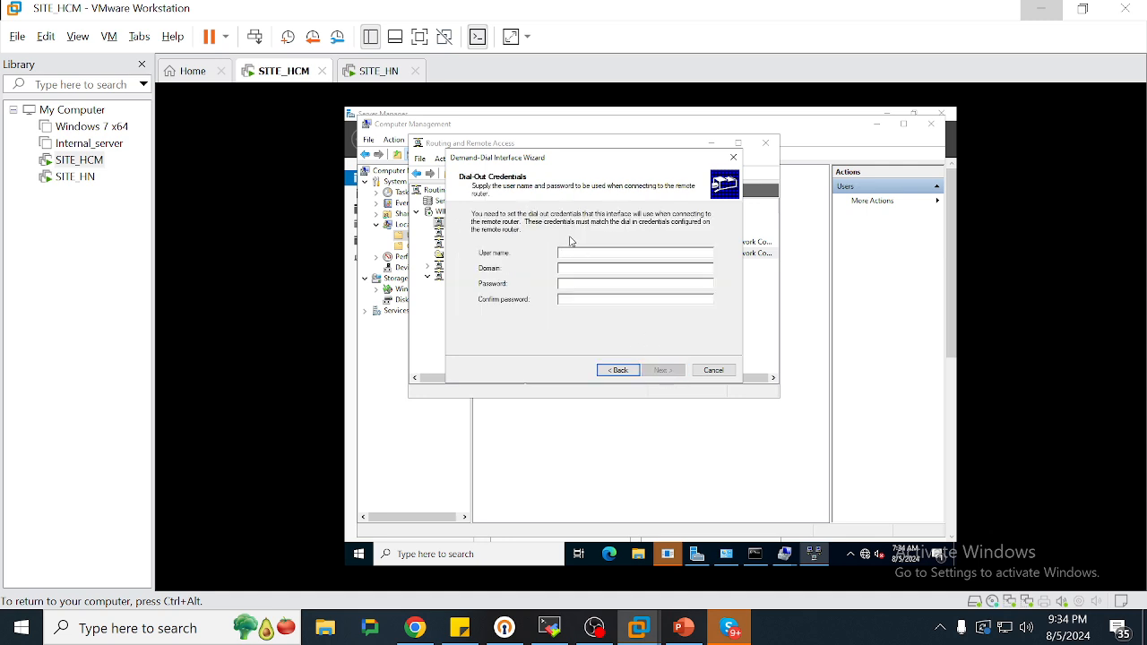
text(vpnHNHCM)
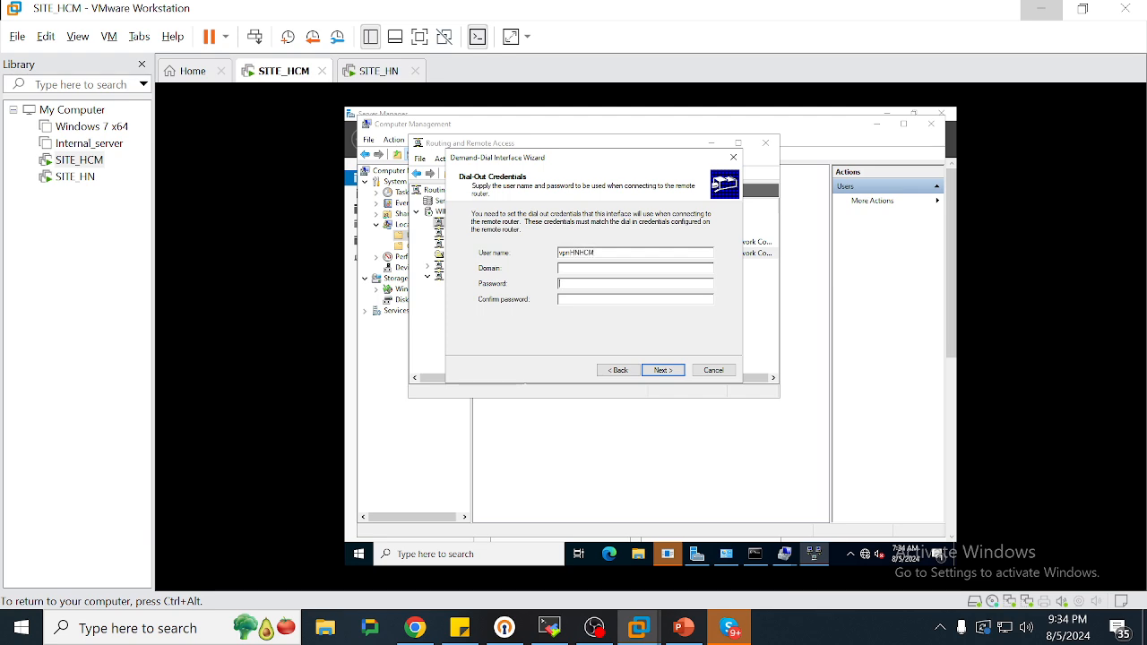
text(**)
key(Return)
key(Return)
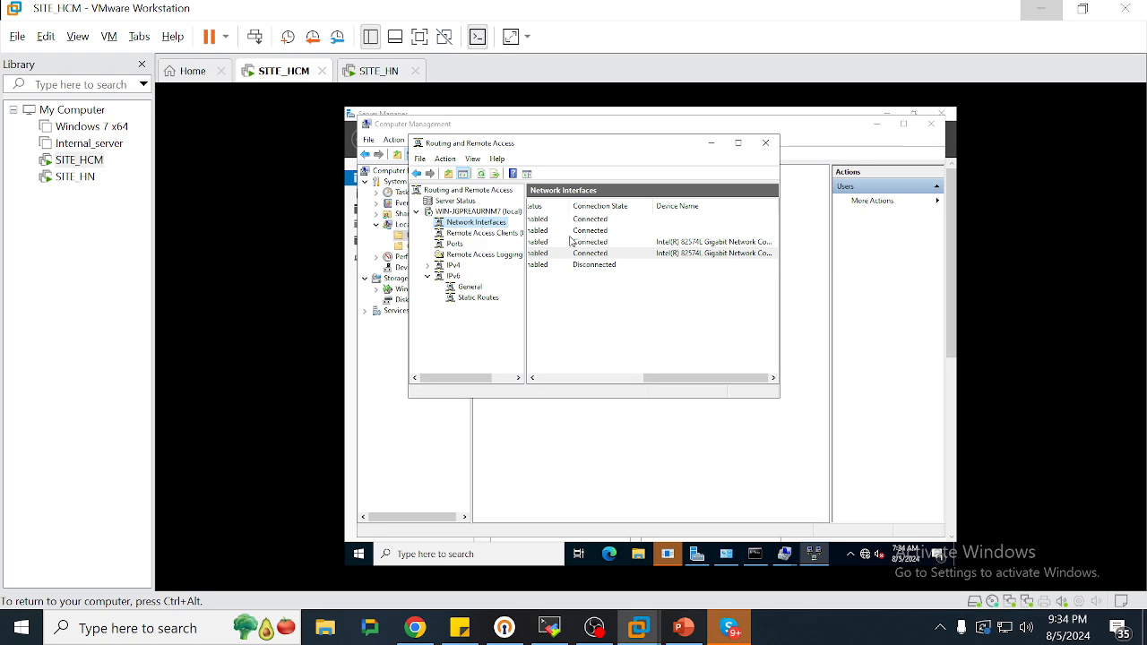
Connect the TO_HN demand-dial interface on SITE_HCM
drag(669, 378, 563, 378)
right_click(570, 264)
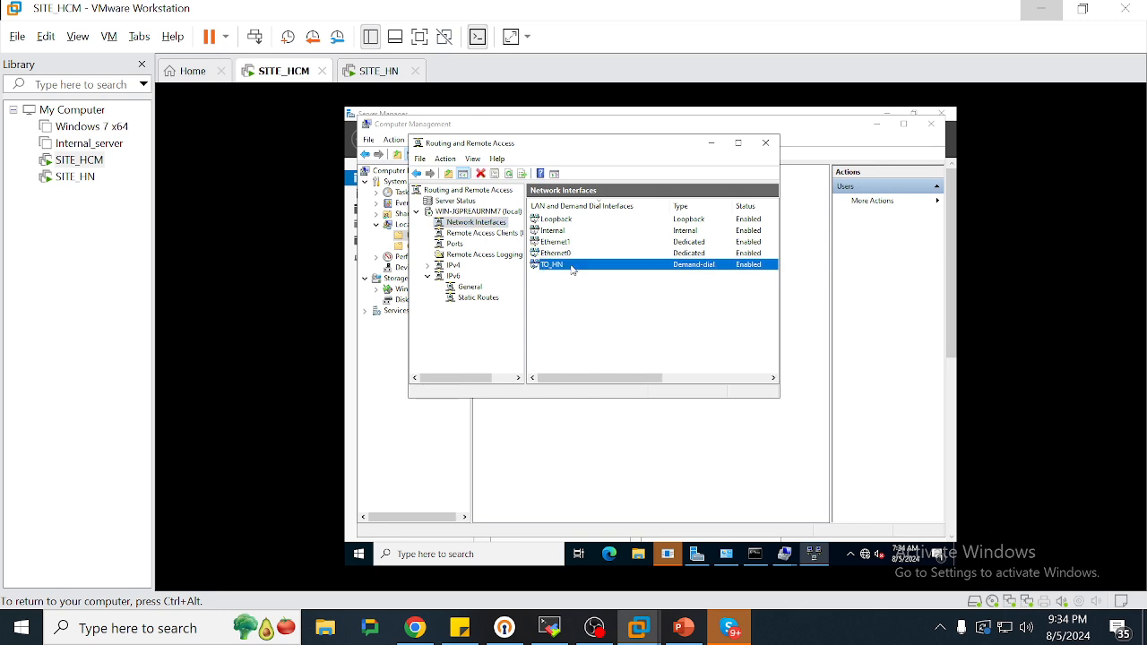
click(592, 291)
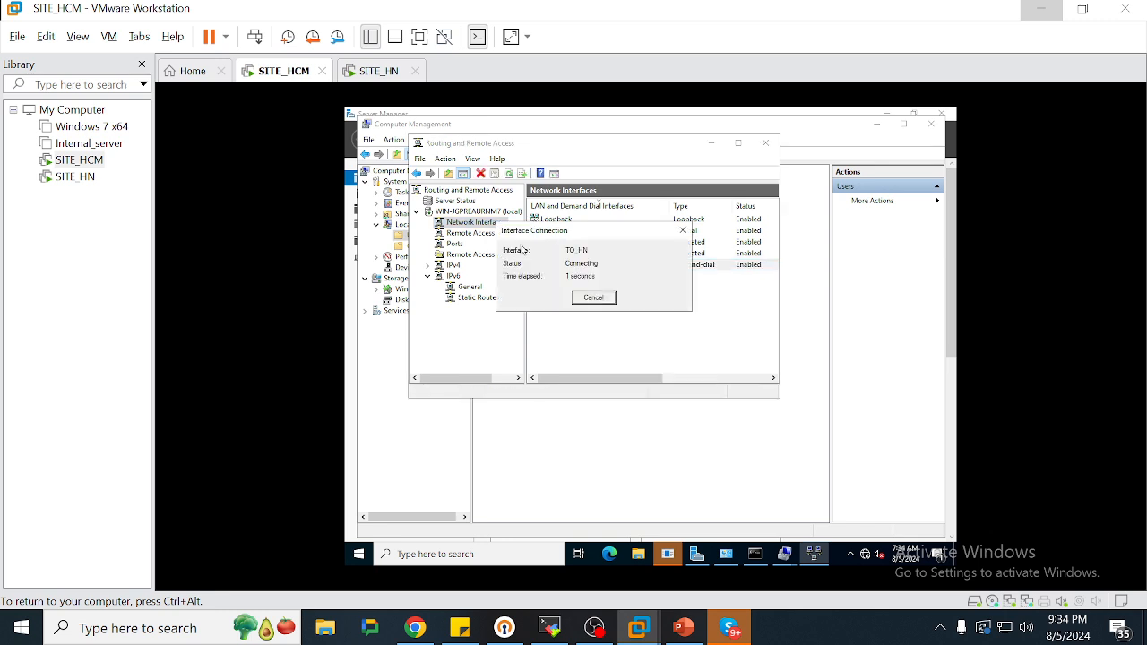
Run ipconfig on SITE_HN and highlight the TO_HCM adapter's address 10.0.0.51
click(387, 79)
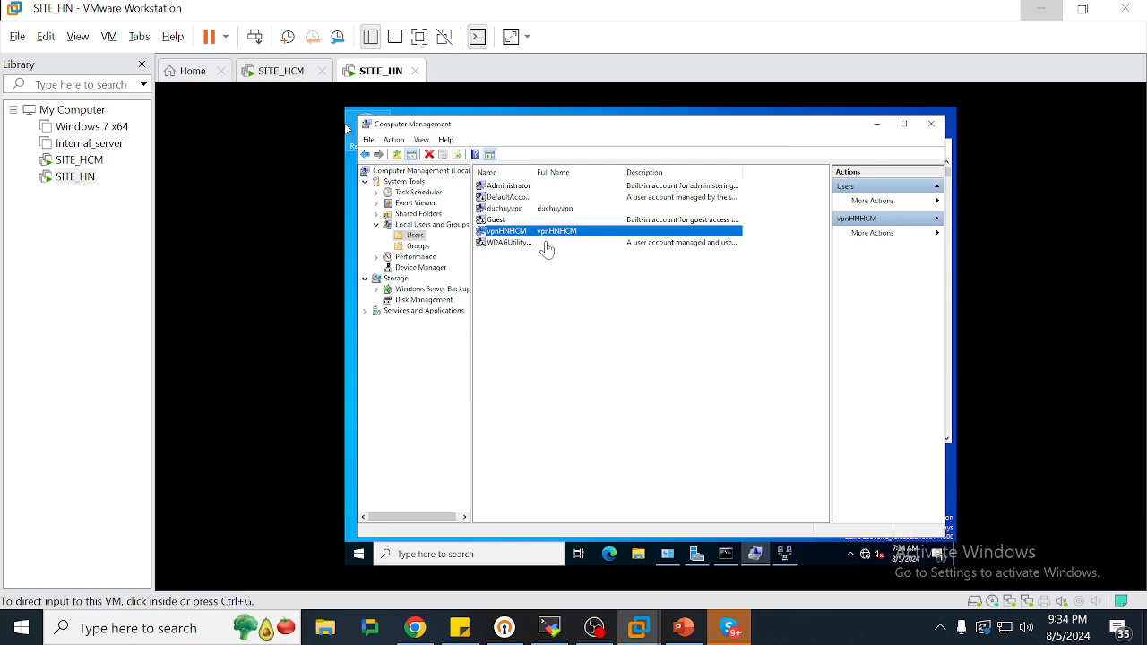
click(877, 125)
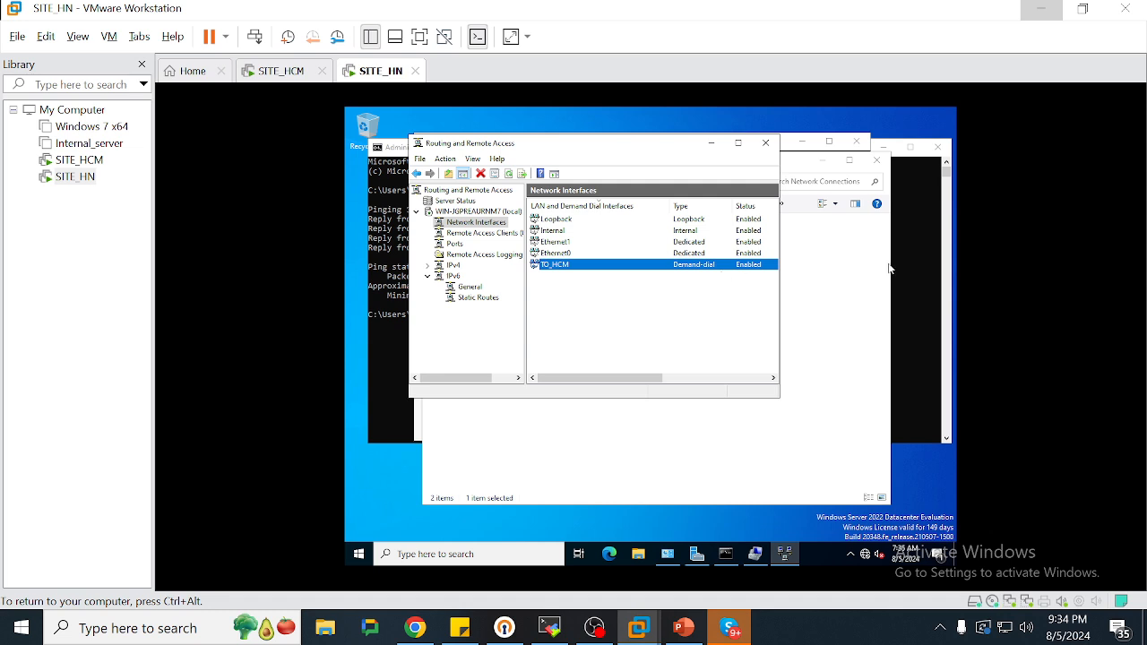
click(912, 280)
key(Return)
key(Return)
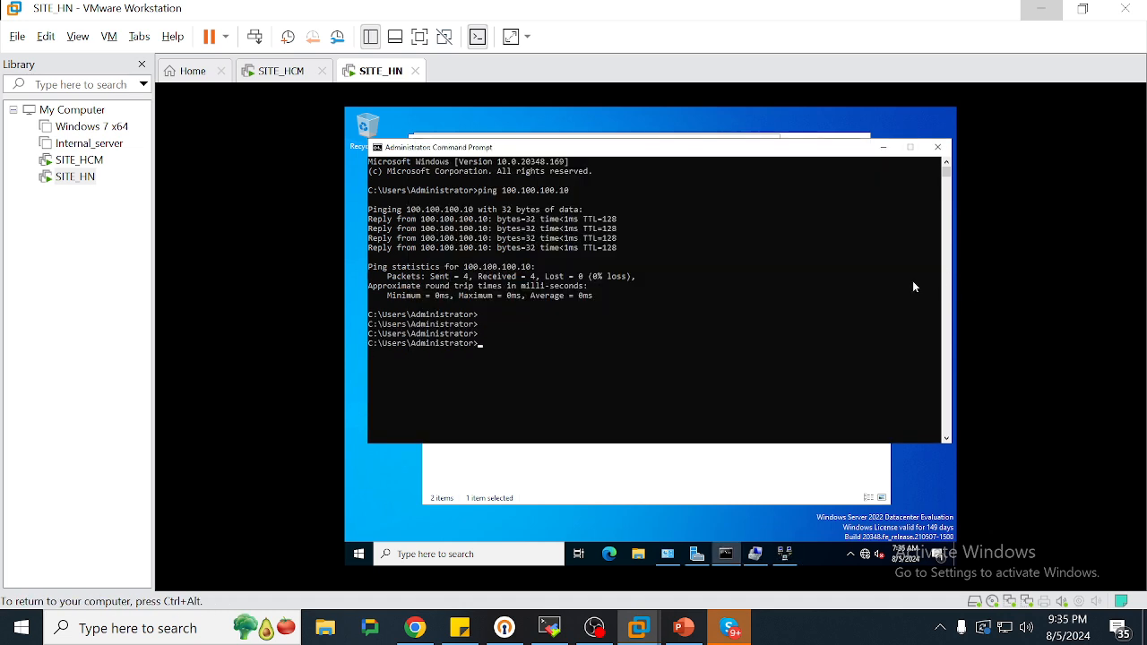
text(ipconfig)
key(Return)
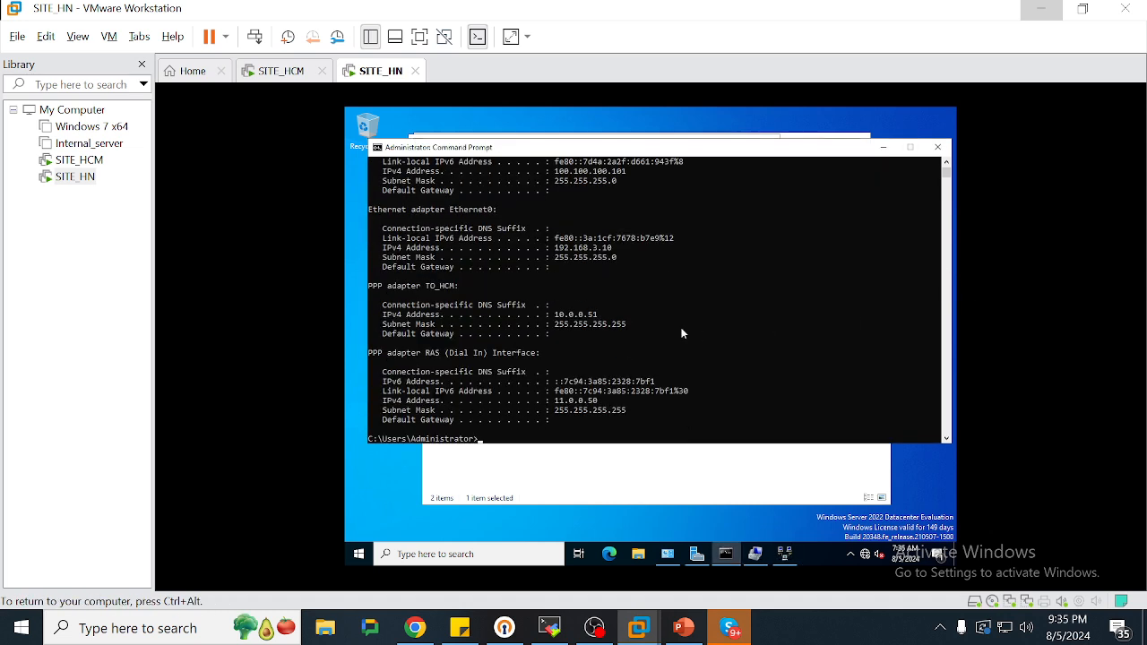
click(580, 306)
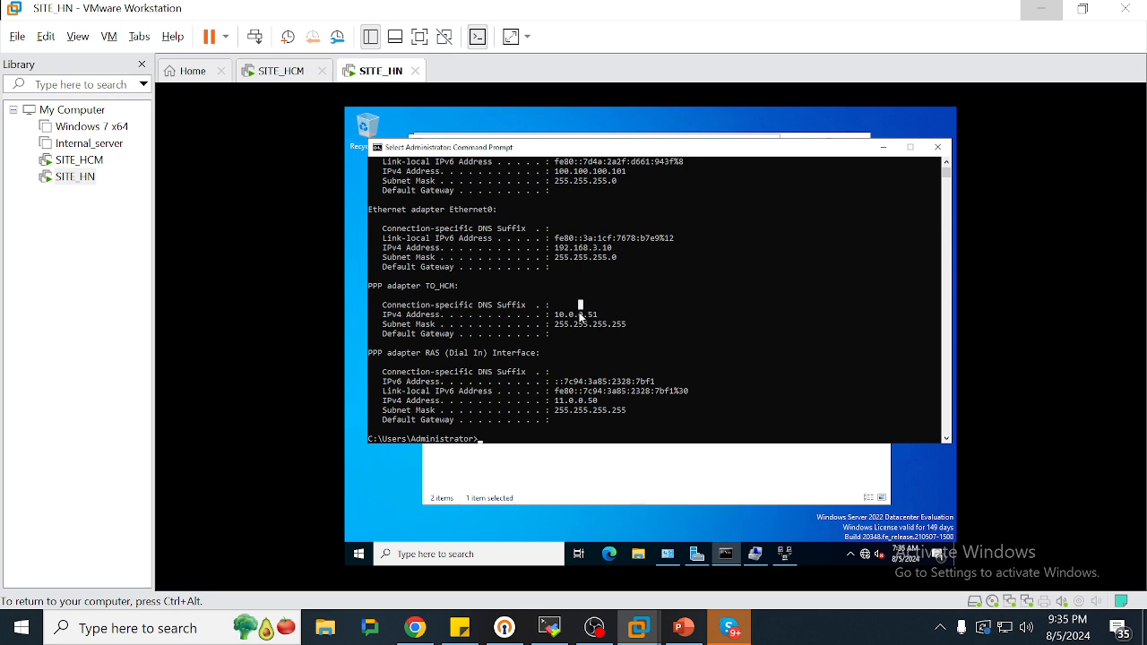
double_click(581, 316)
click(581, 317)
drag(368, 286, 613, 345)
click(263, 79)
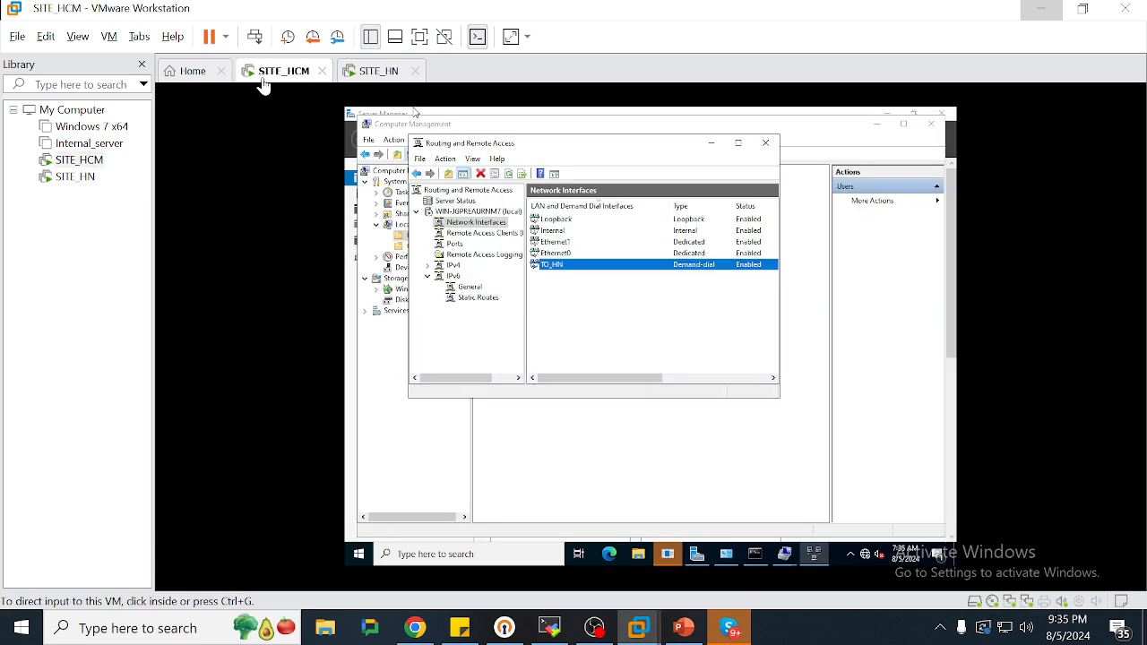
Run ipconfig on SITE_HCM and check the TO_HN address 11.0.0.51 and dial-in address 10.0.0.50
click(701, 267)
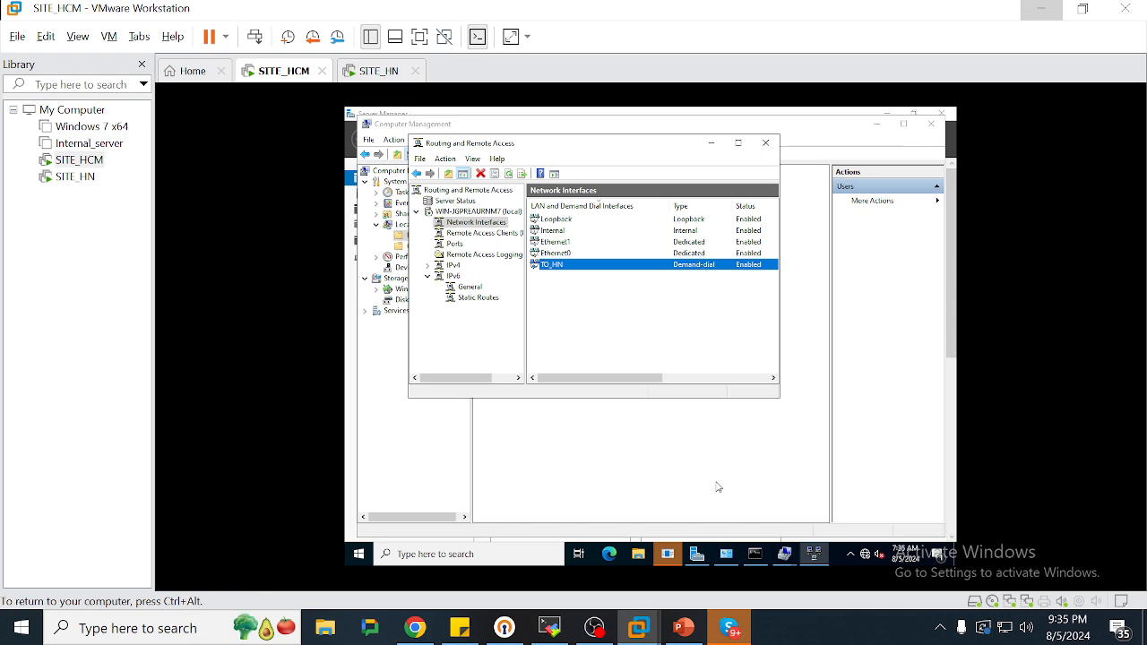
click(760, 552)
click(637, 383)
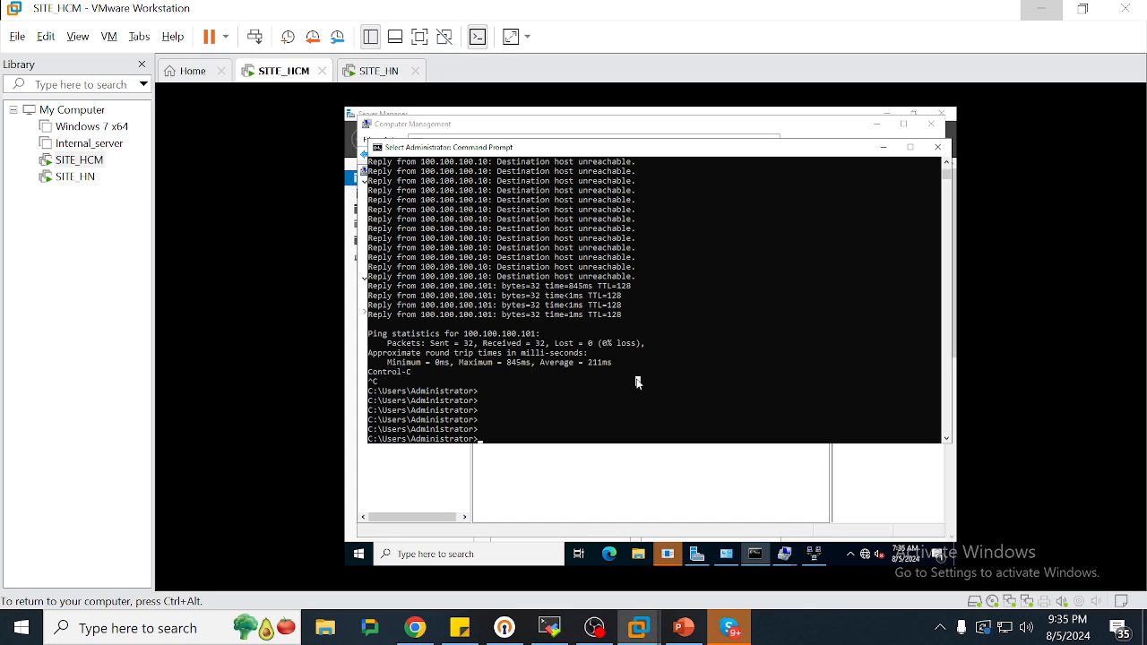
key(ctrl+l)
key(Return)
key(Return)
key(Return)
key(Return)
key(Return)
key(Return)
key(Return)
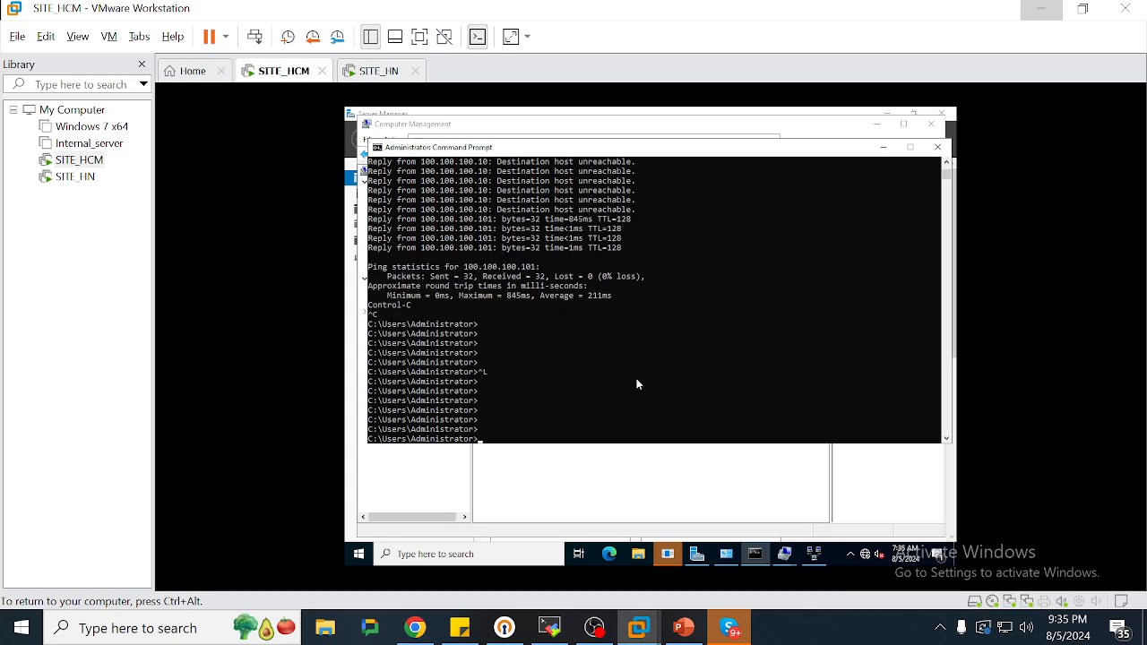
text(ipconfig)
key(Return)
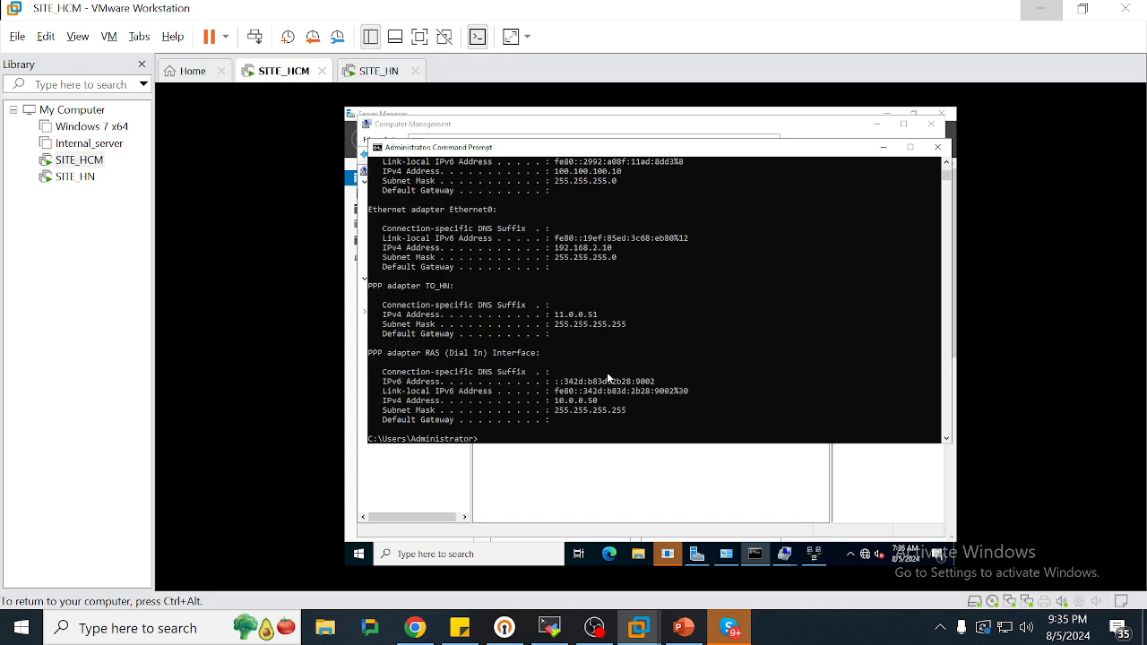
double_click(589, 316)
double_click(567, 403)
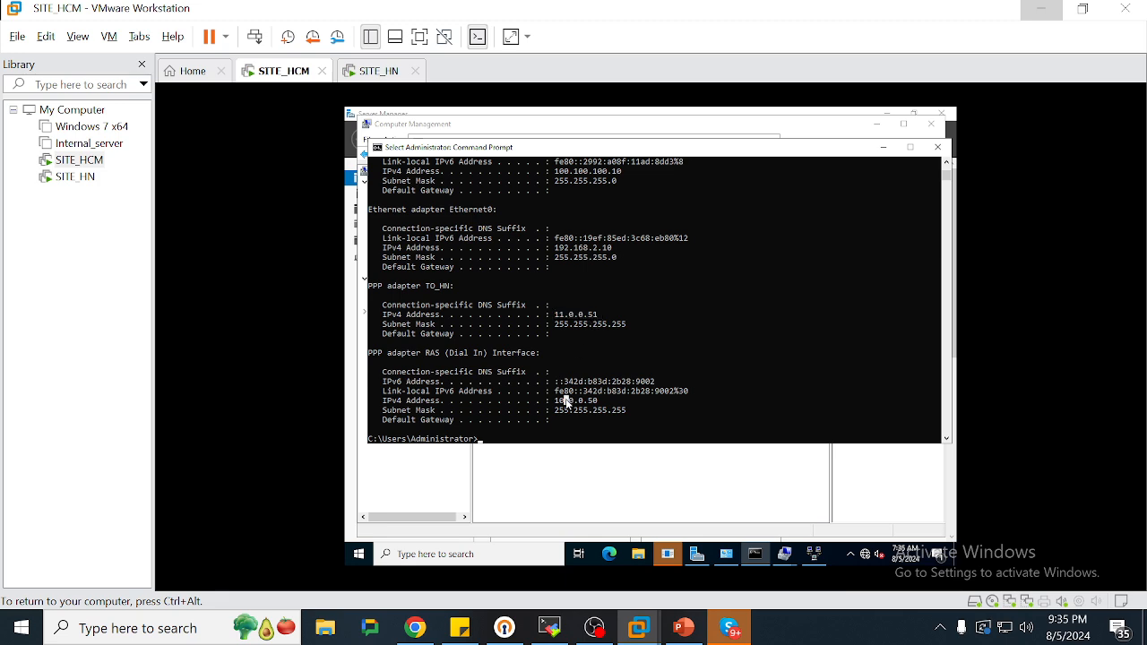
click(633, 372)
Start a continuous ping to 192.168.3.10 -t on SITE_HCM
text(ping 192.1)
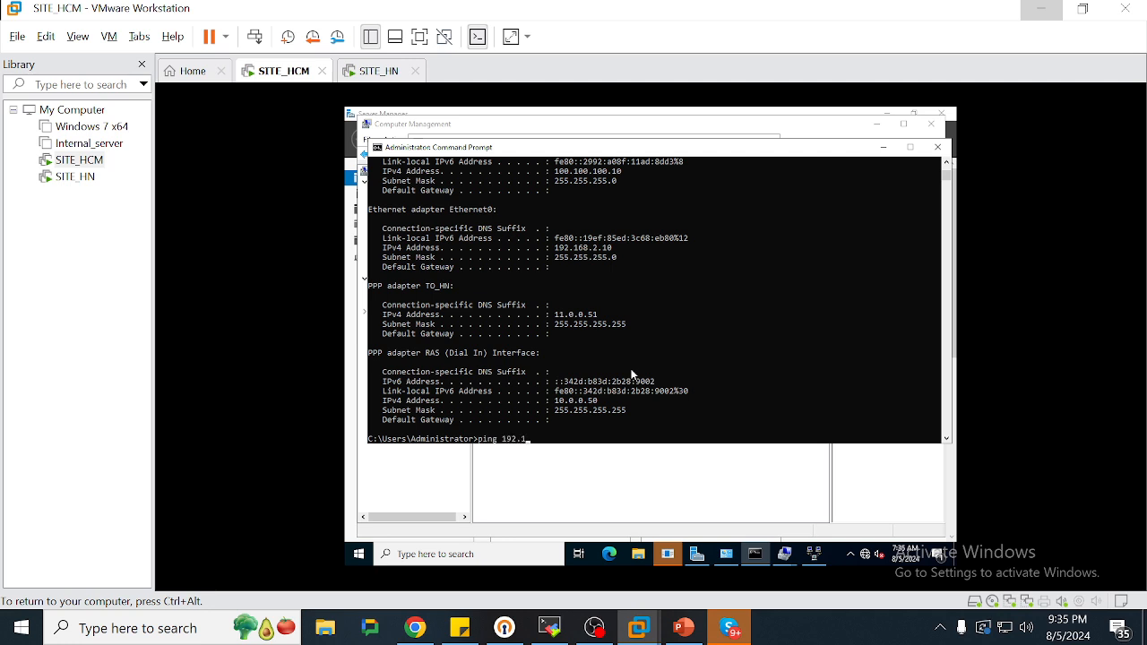
text(68)
text(.3.10 -t)
key(Return)
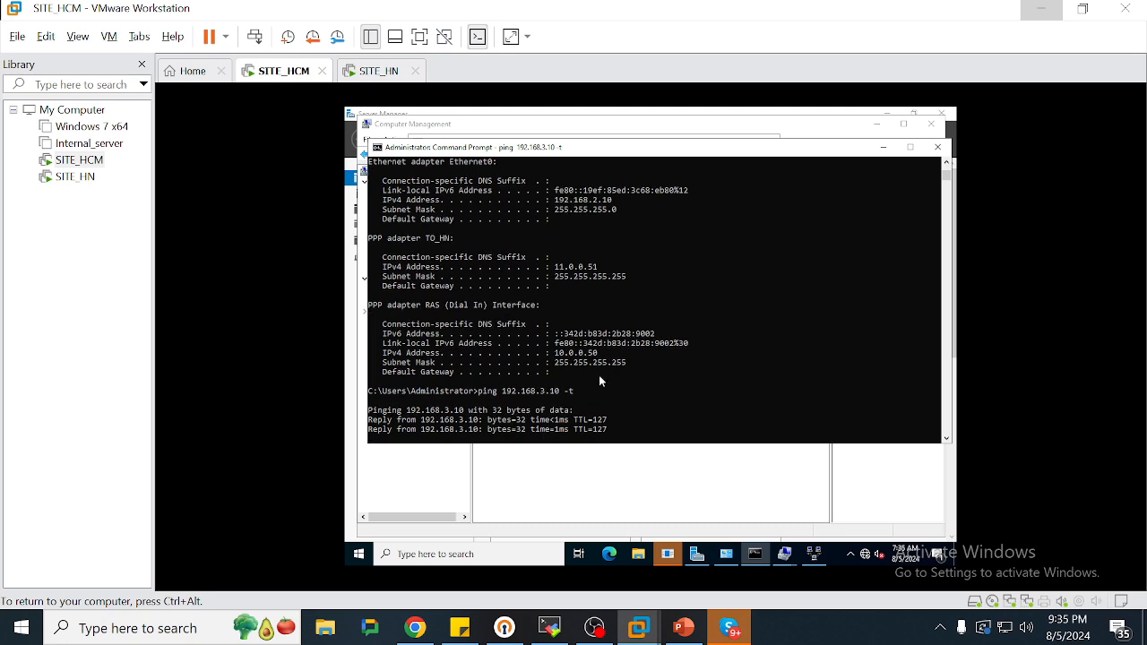
double_click(550, 384)
click(376, 70)
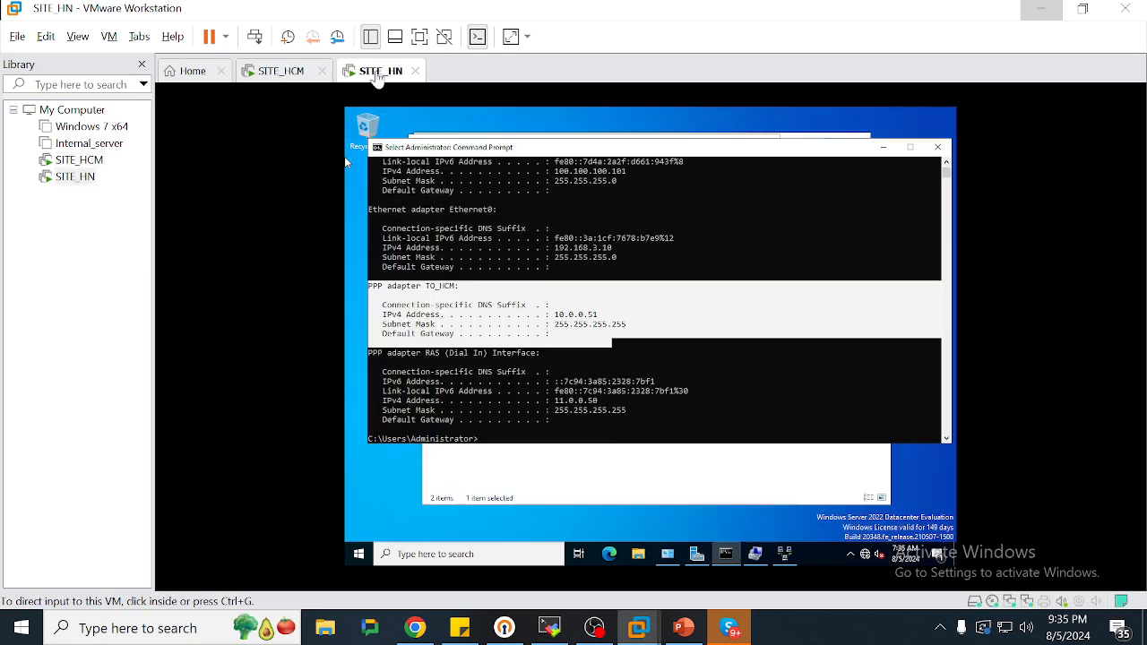
Start a continuous ping to 192.168.2.10 on SITE_HN
click(632, 328)
key(Return)
key(Return)
key(Return)
text(pi)
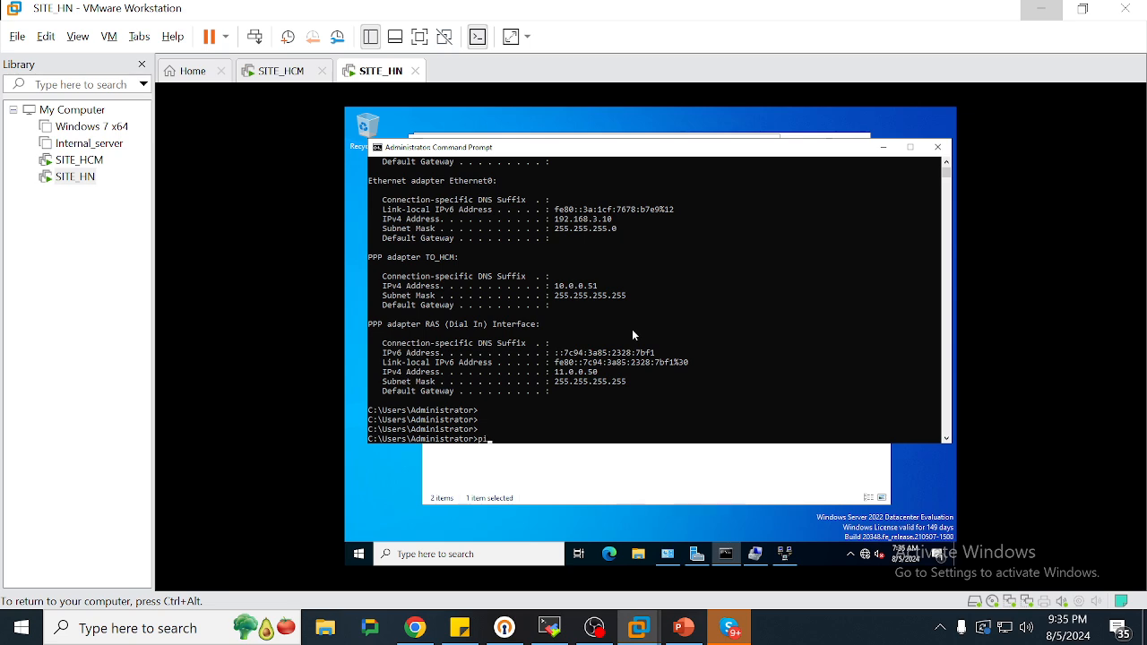
text(ng 192.168.)
text(2.10 -)
text(t)
key(Return)
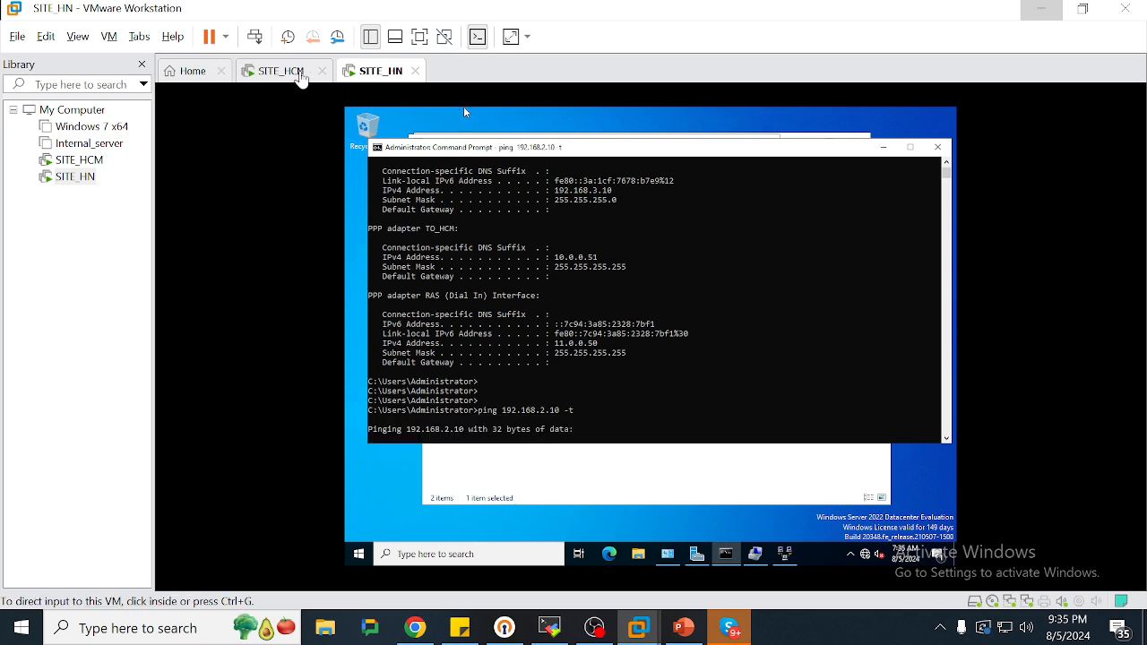
click(291, 74)
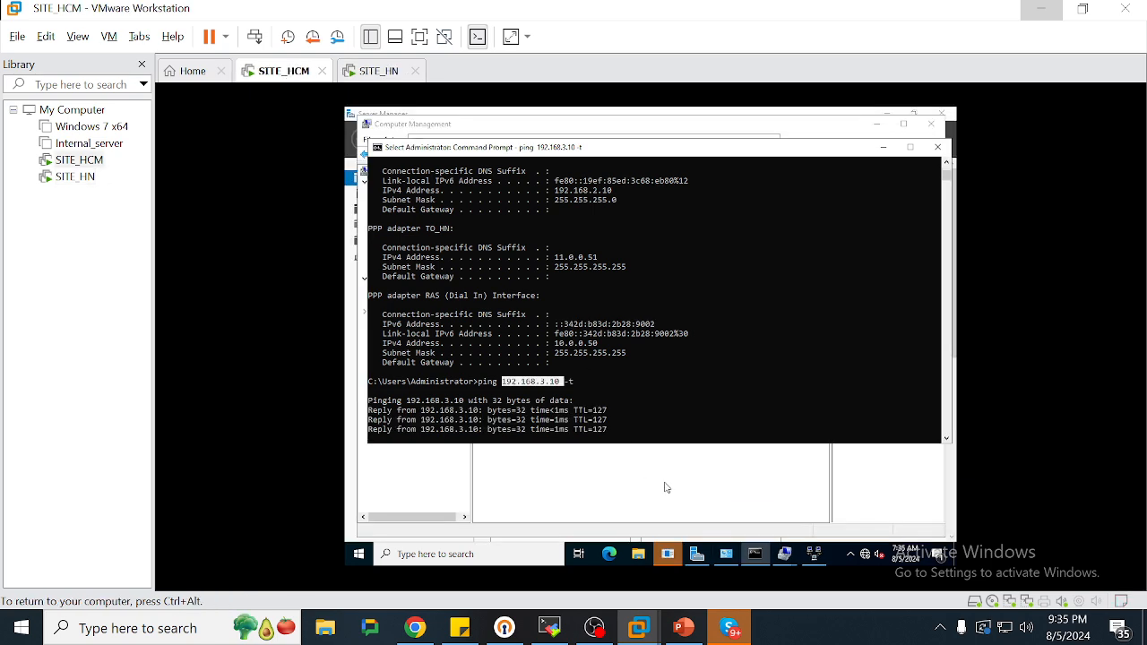
Dismiss the Shutdown Event Tracker prompt on SITE_HCM so the ping output resumes
click(666, 555)
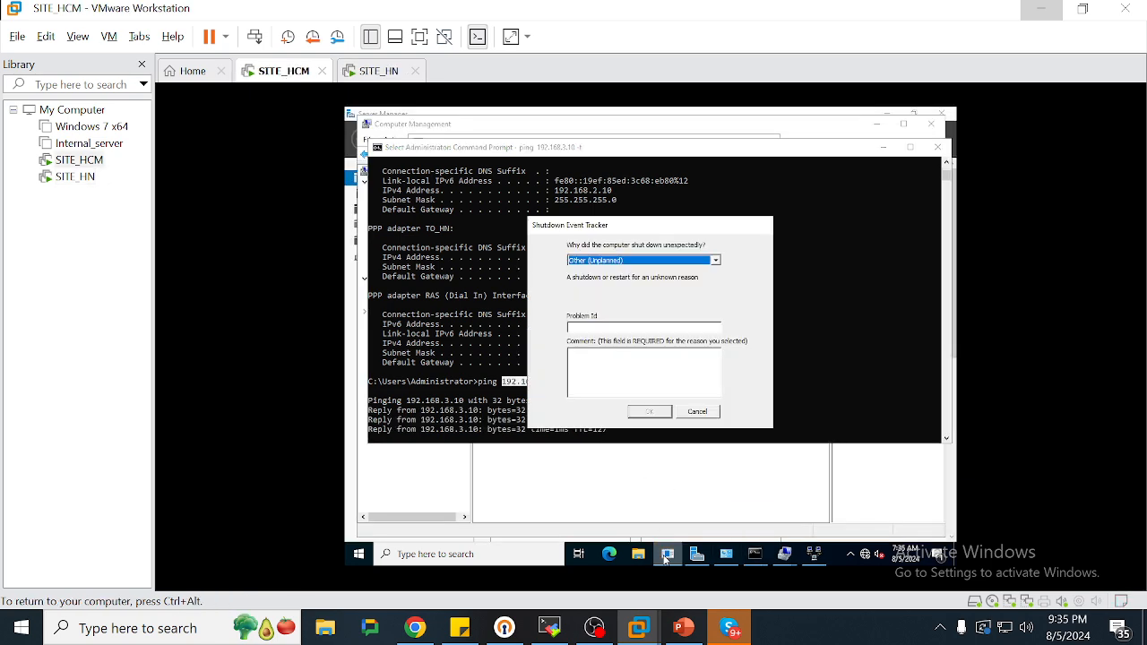
click(696, 412)
click(593, 392)
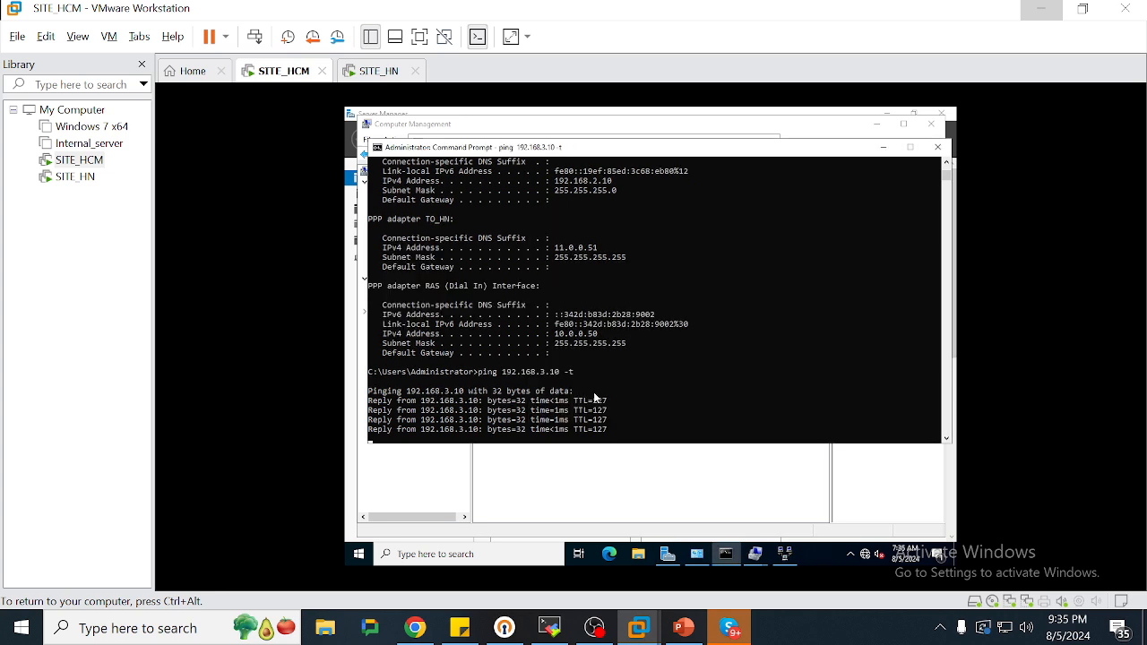
Stop the failing ping to 192.168.2.10 on SITE_HN with Ctrl+C
click(377, 71)
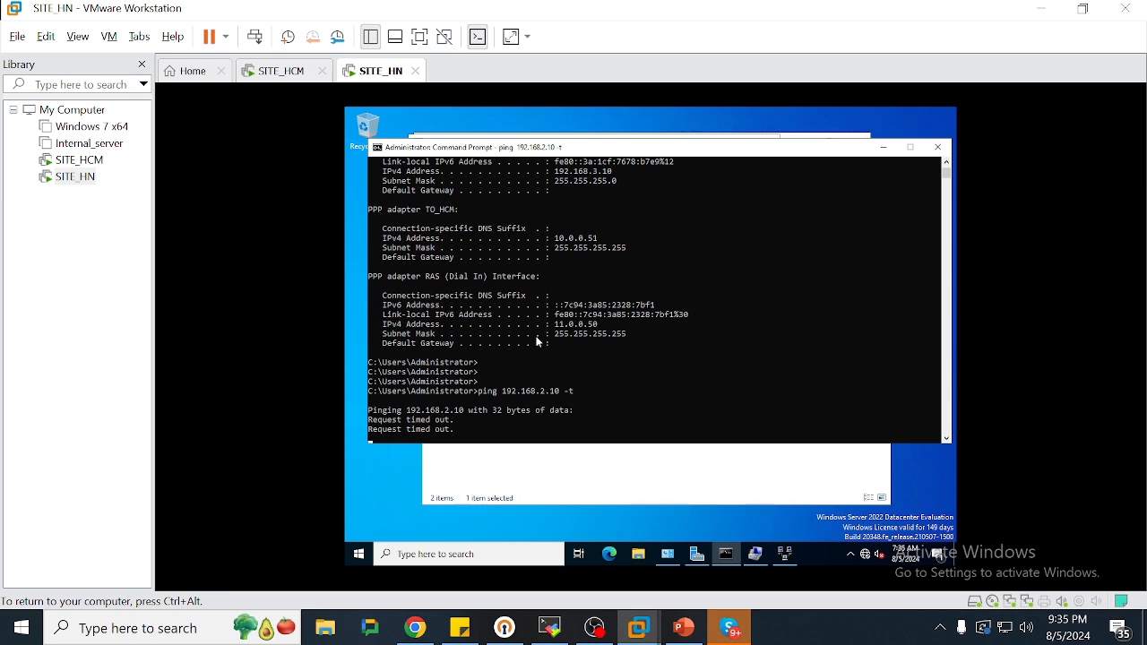
key(ctrl+c)
key(Return)
key(Return)
key(Return)
key(Return)
key(Return)
key(Return)
key(Return)
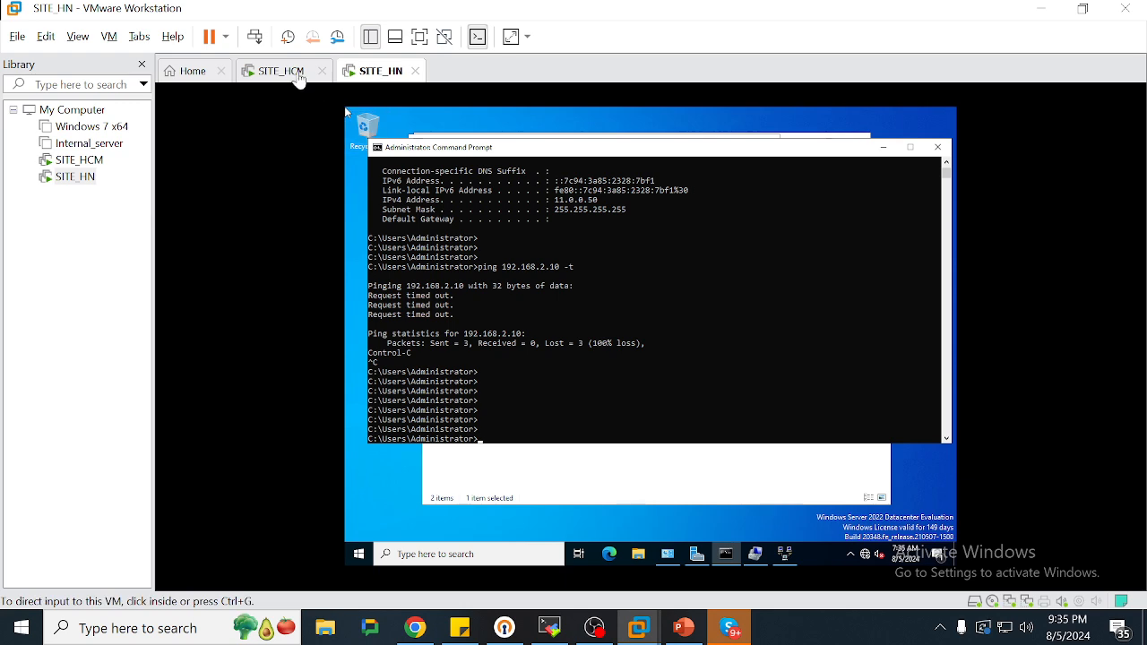
Open Network Connections on both VMs and inspect SITE_HN's Ethernet0 adapter actions
click(298, 75)
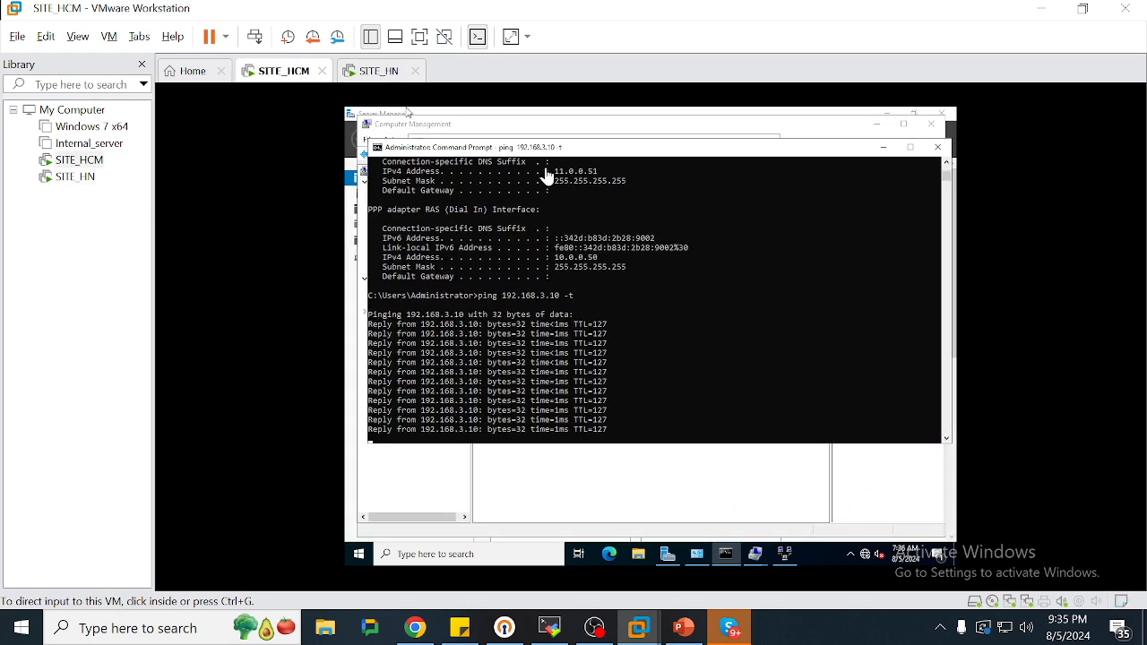
click(698, 555)
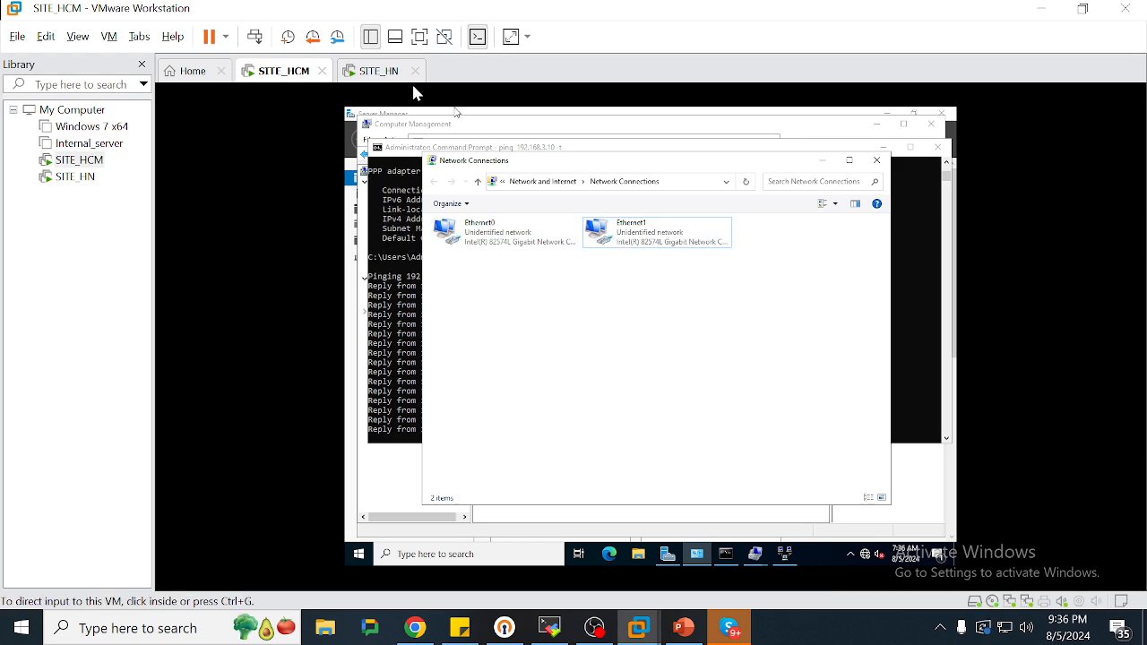
click(385, 74)
click(722, 488)
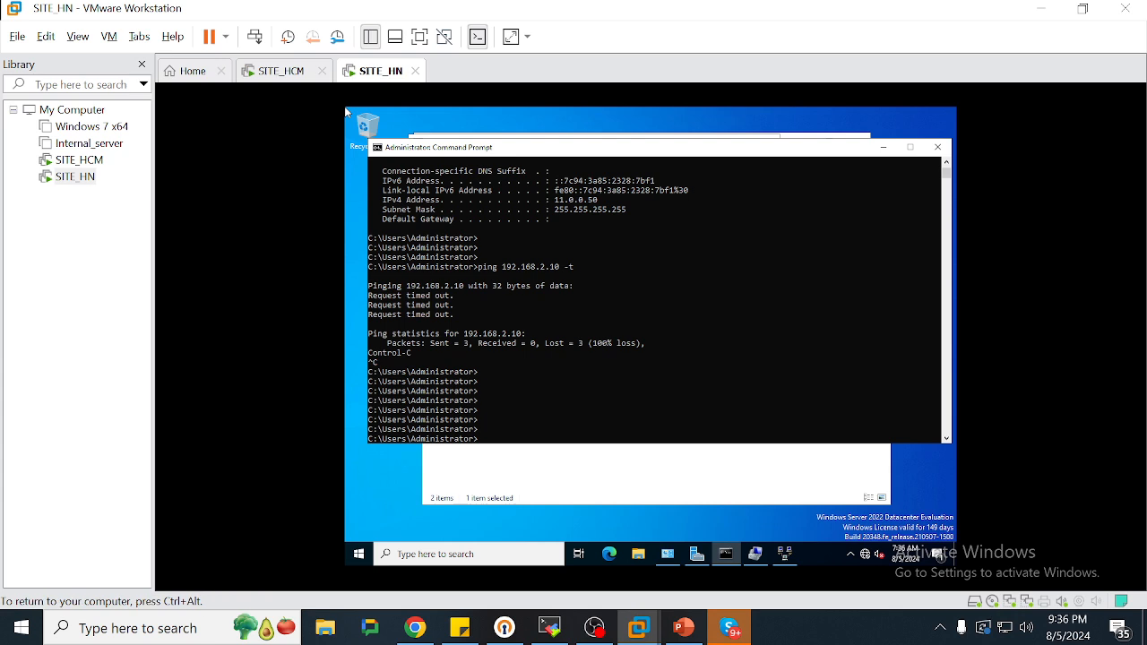
click(515, 239)
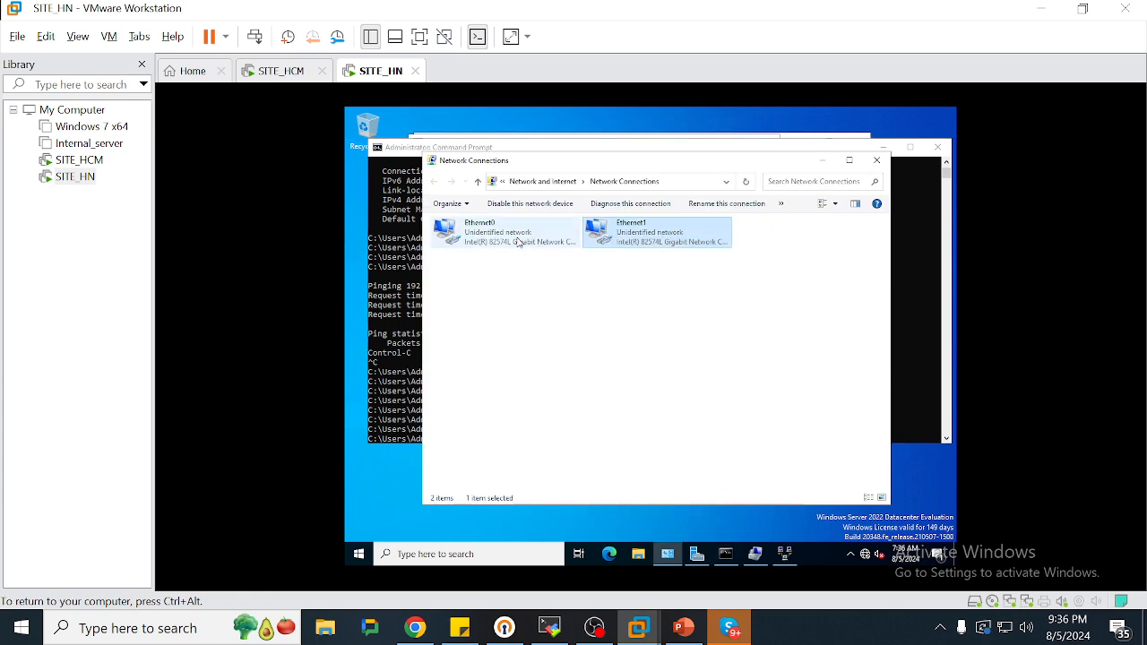
right_click(517, 237)
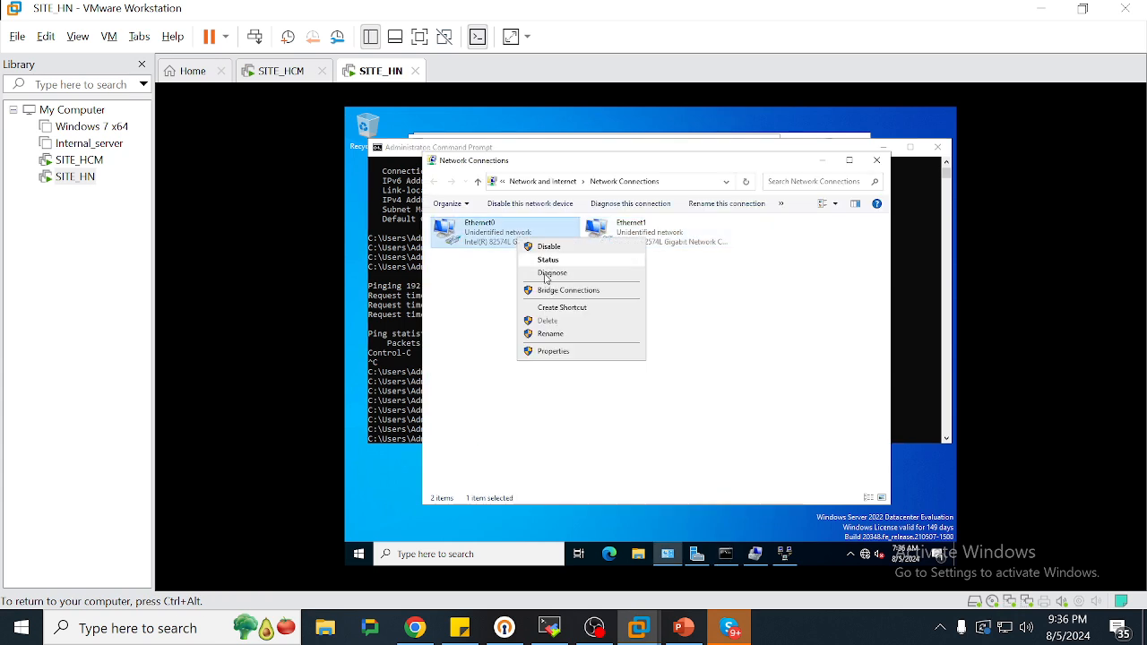
click(387, 271)
key(Return)
key(Return)
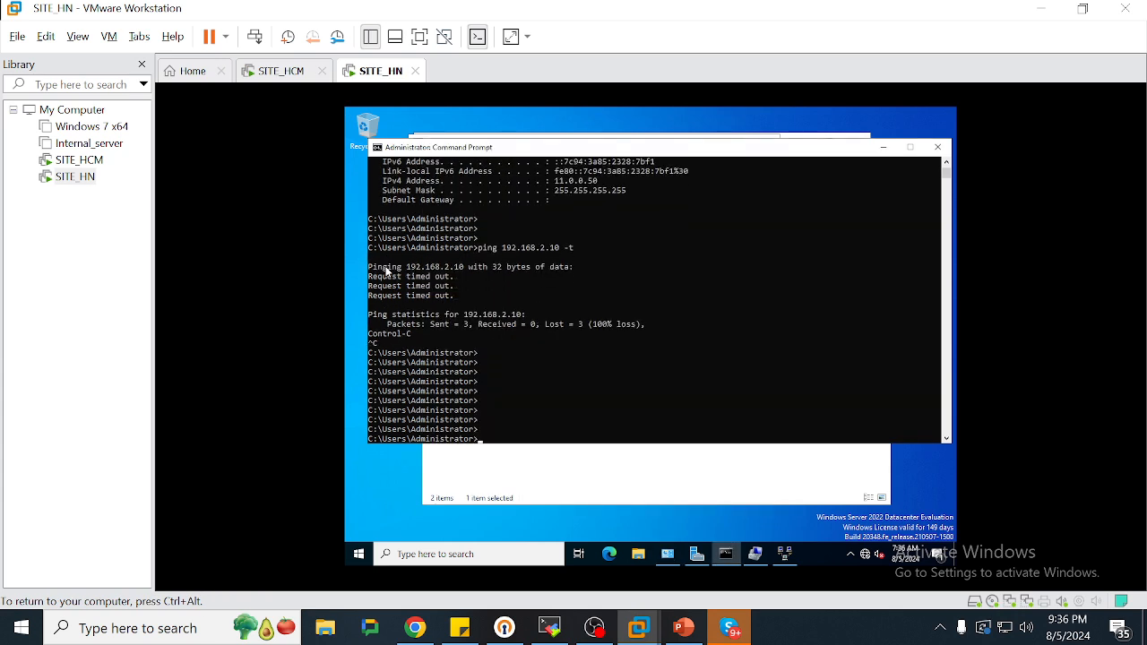
click(269, 71)
click(400, 341)
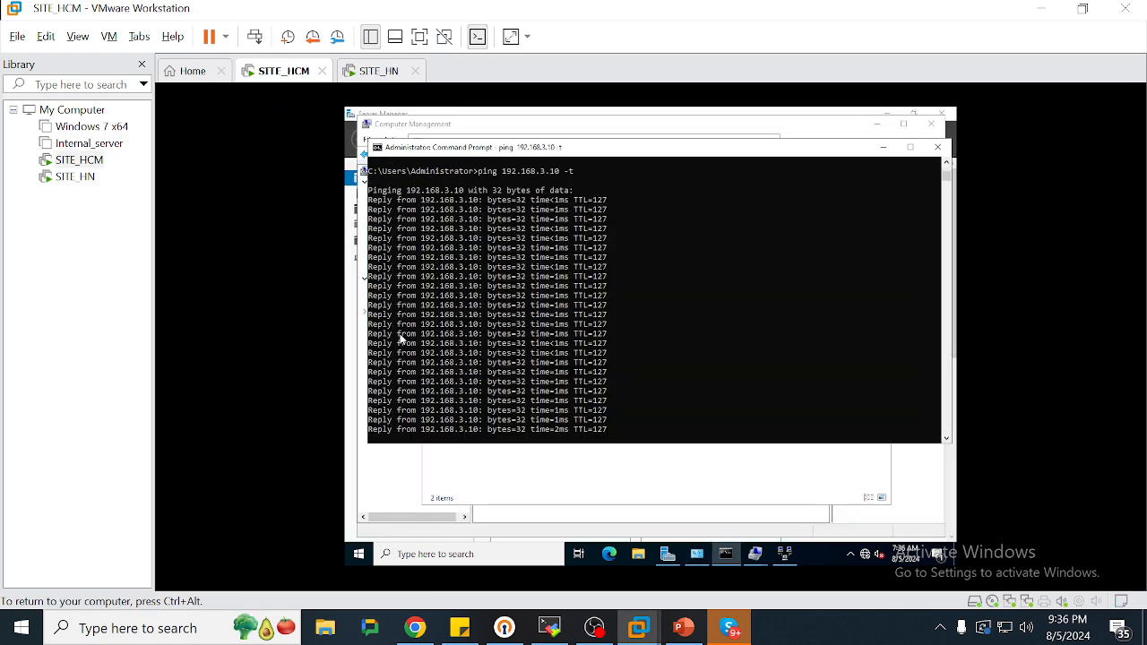
Stop SITE_HCM's ping and trace the route to 192.168.3.10, noting first hop 11.0.0.50
key(ctrl+c)
key(Return)
key(Return)
key(Return)
key(Return)
key(Return)
key(Return)
key(Return)
text(tr)
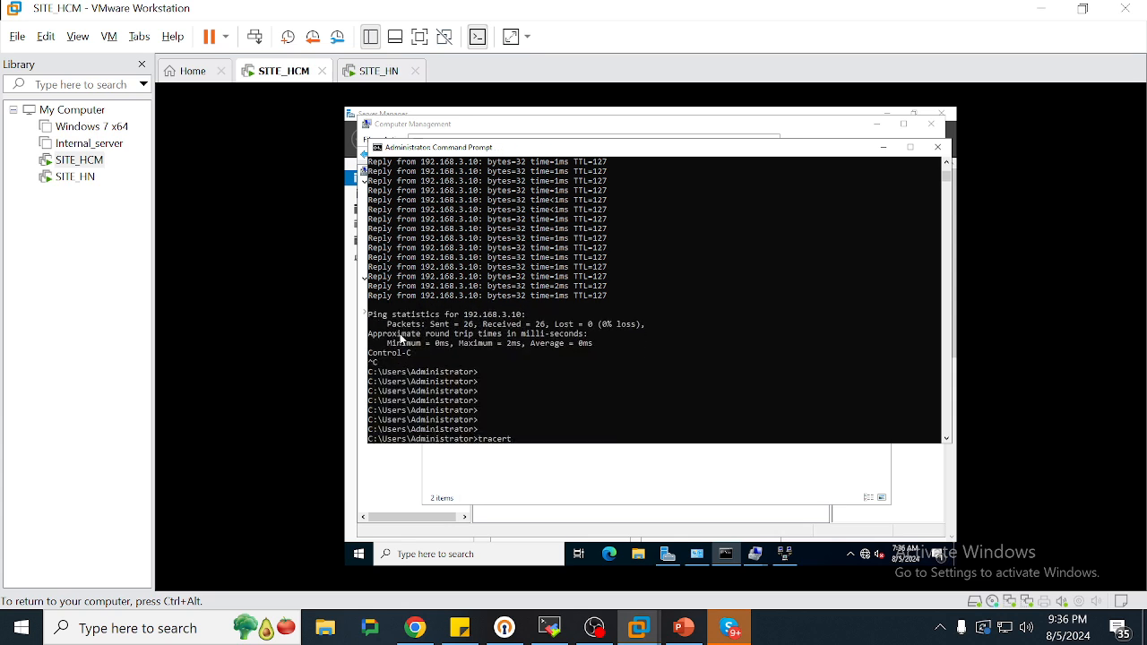
text(acert 192.168.3.10)
key(Return)
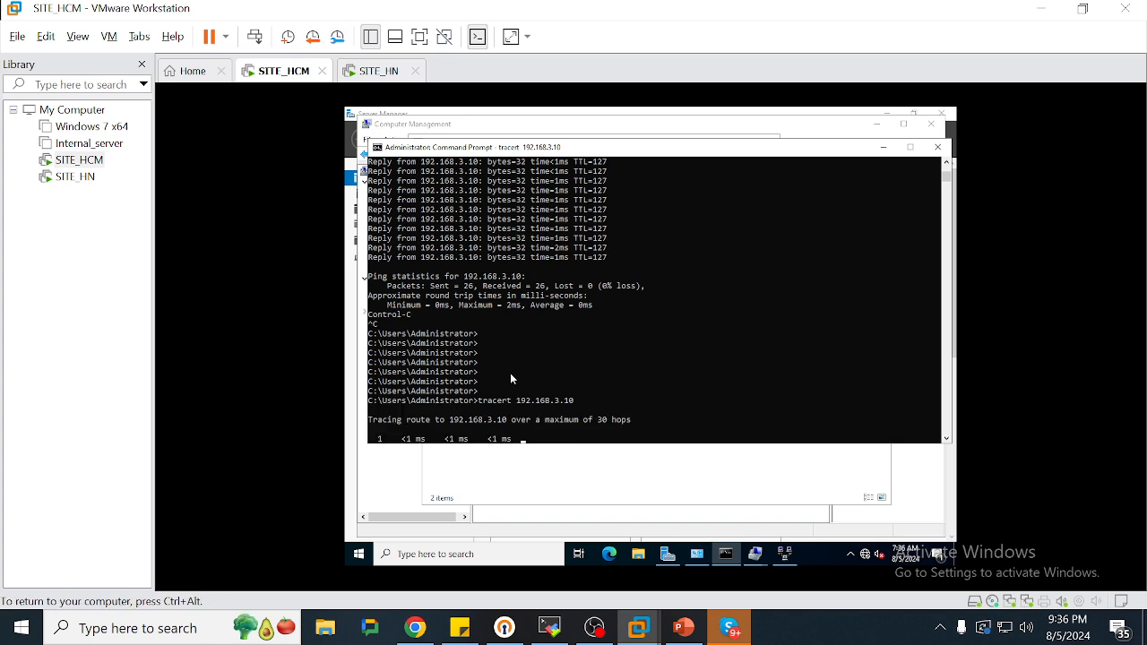
double_click(547, 430)
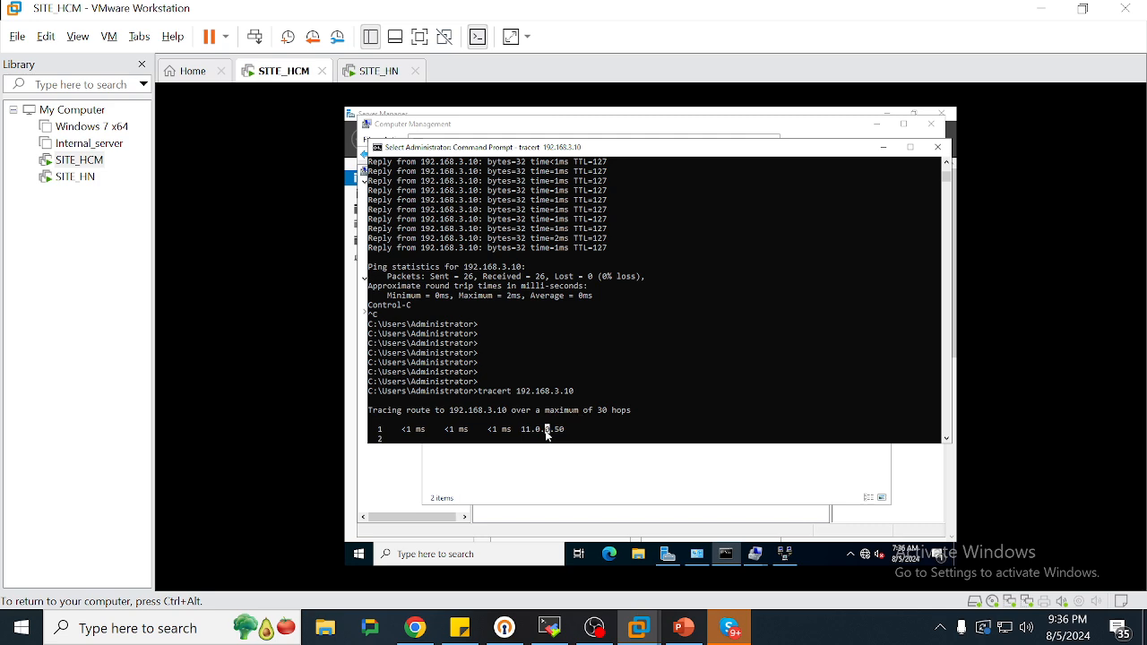
right_click(614, 424)
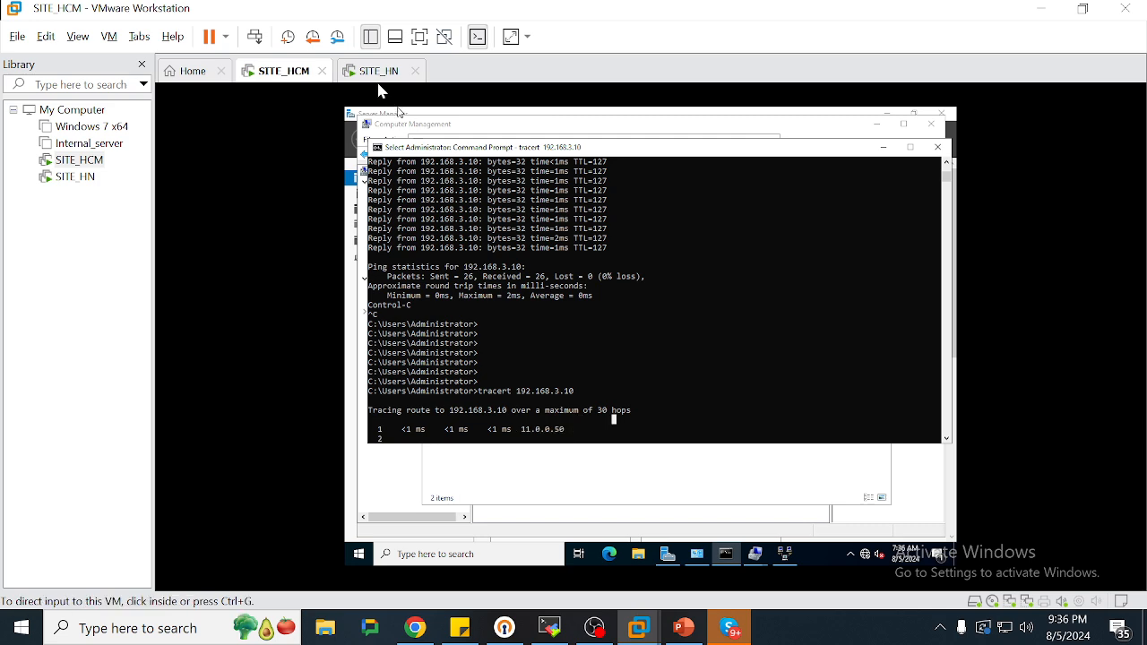
Run a tracert to 192.168.2.10 on SITE_HN
click(372, 75)
click(599, 328)
key(Return)
key(Return)
key(Return)
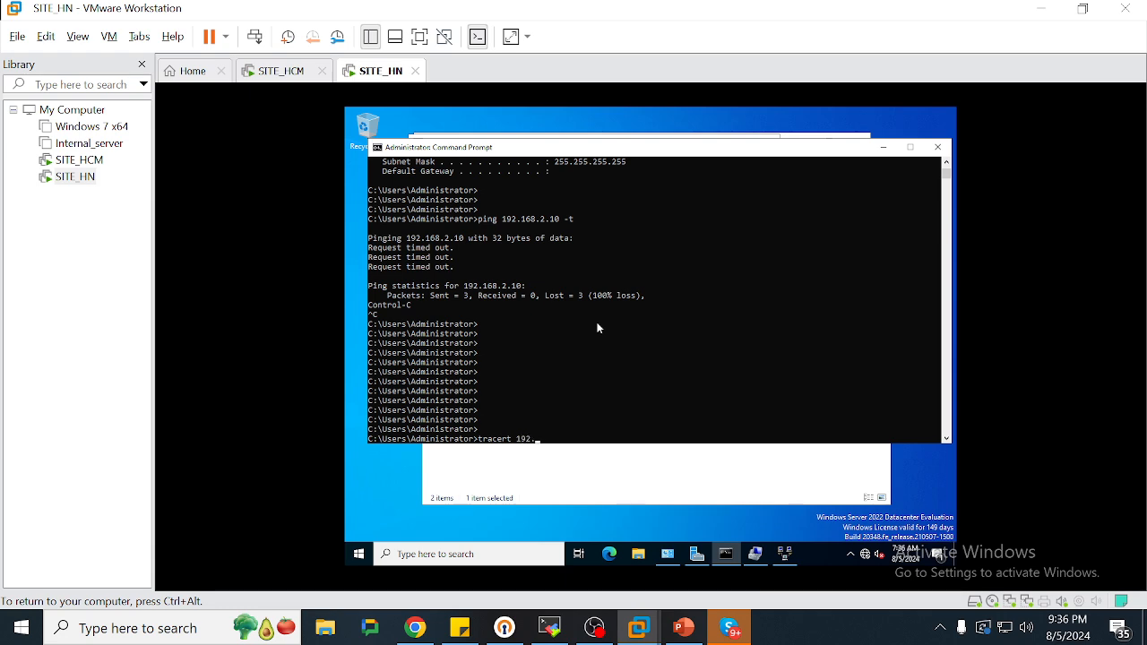
text(tracert 192.168.2.10)
key(Return)
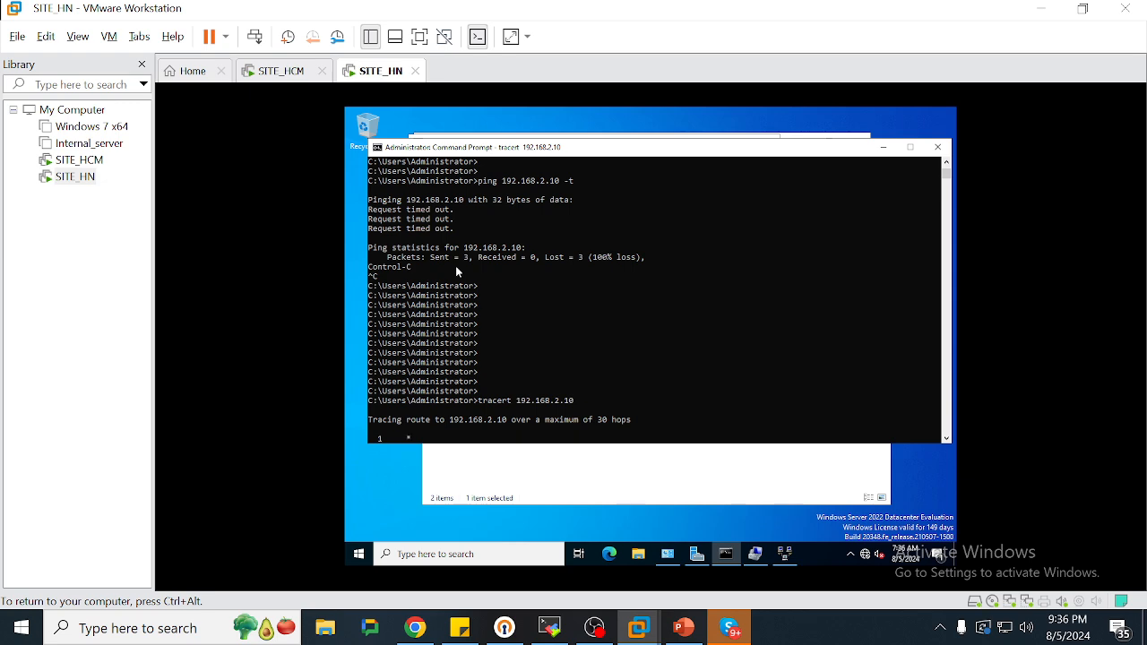
click(565, 475)
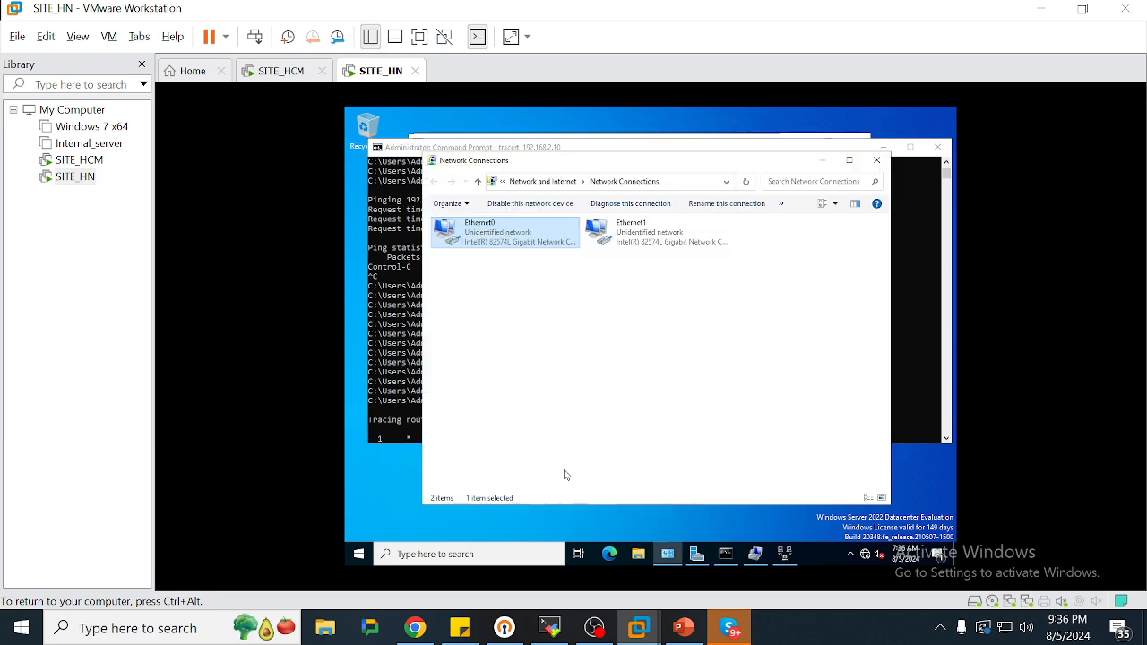
View SITE_HCM's Ethernet0 IPv4 settings showing 192.168.2.10
click(291, 79)
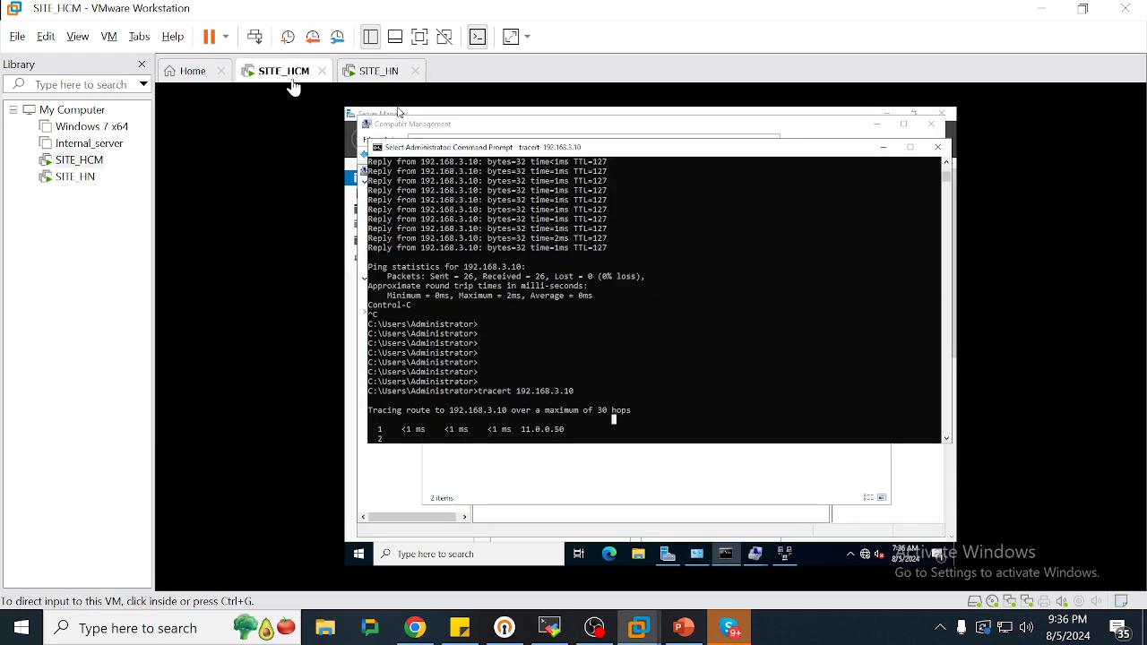
click(603, 489)
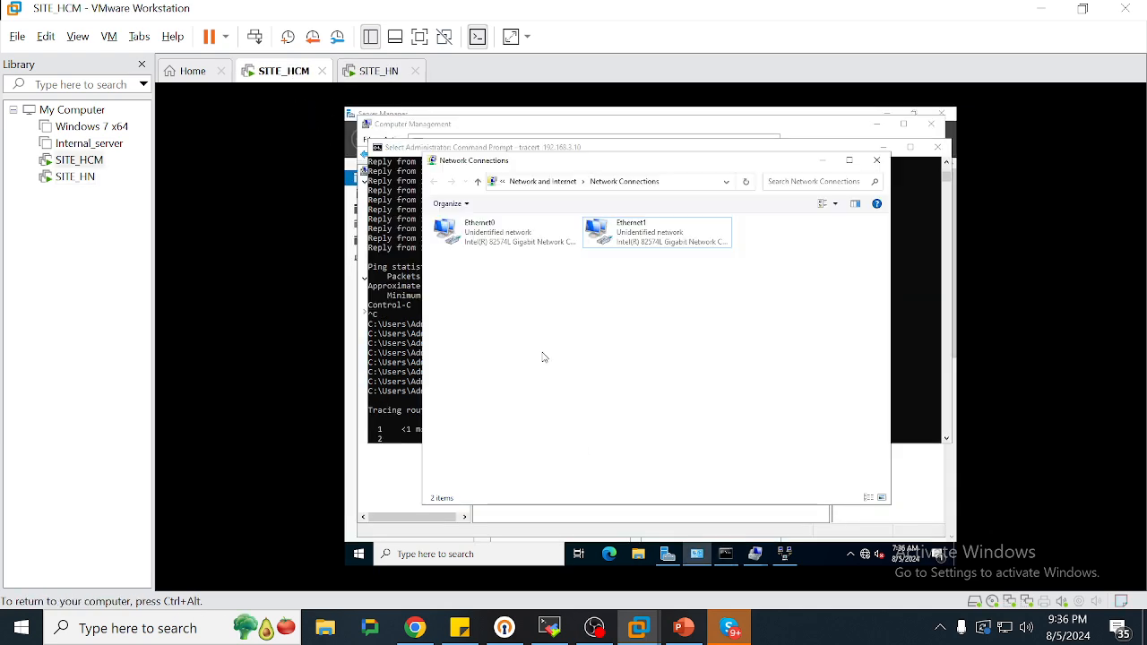
double_click(475, 231)
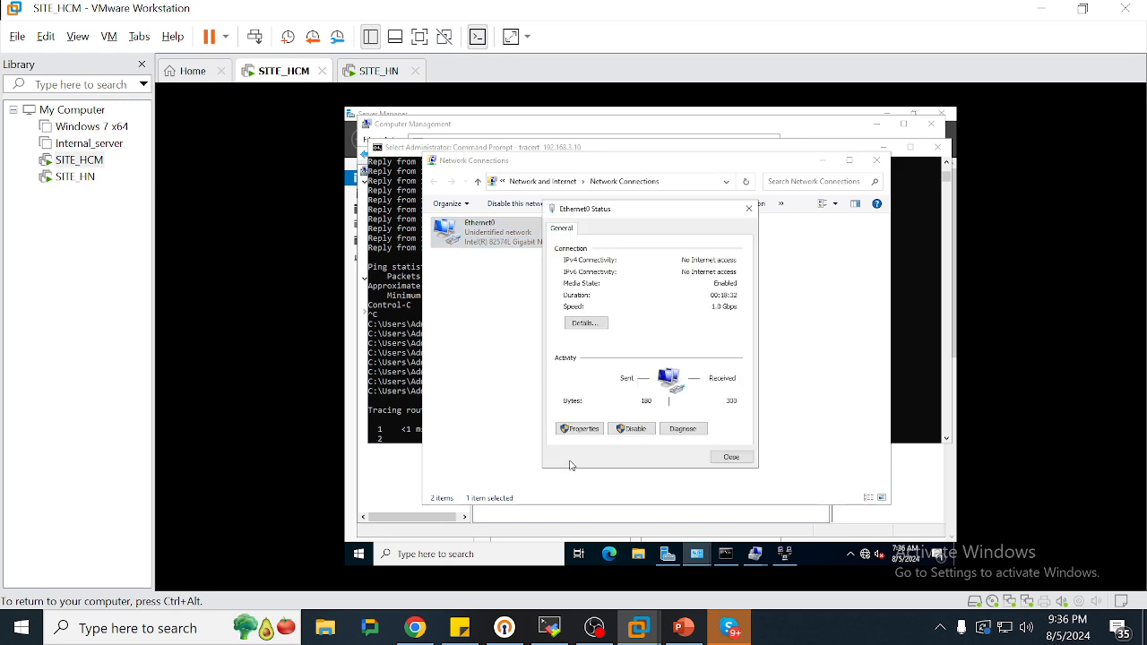
click(579, 428)
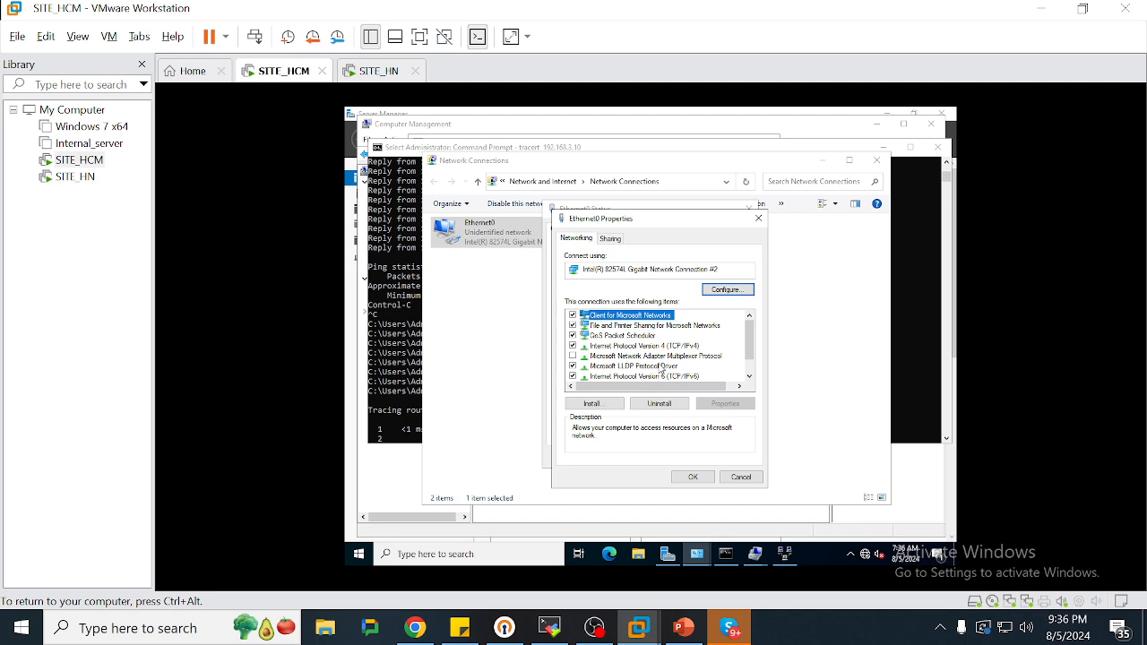
double_click(658, 346)
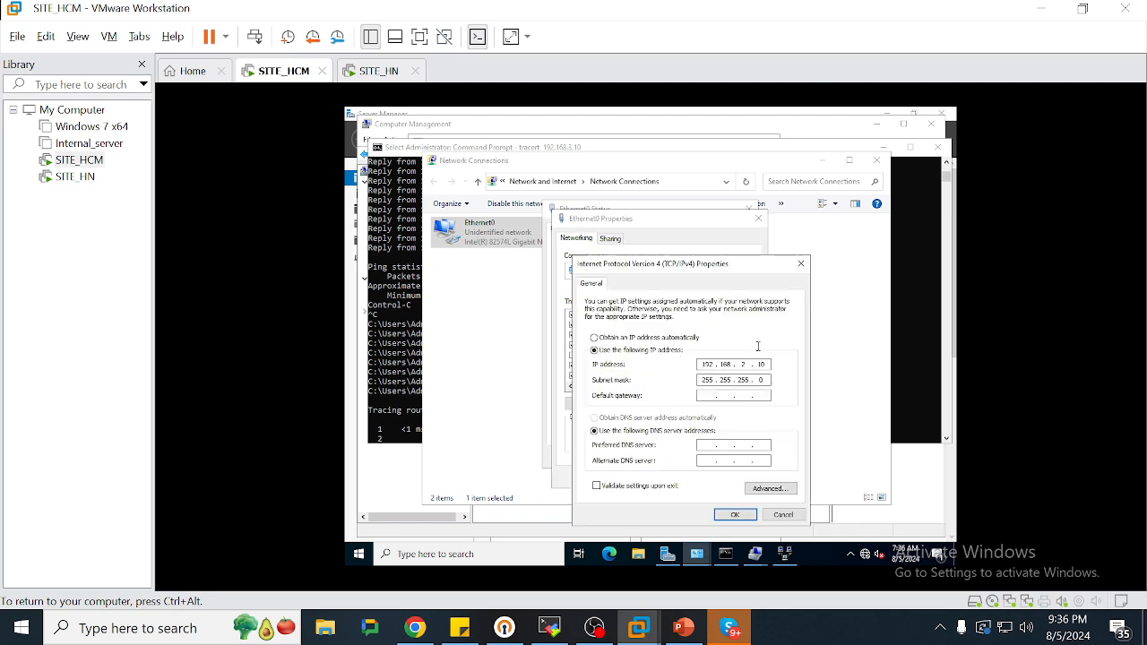
click(800, 263)
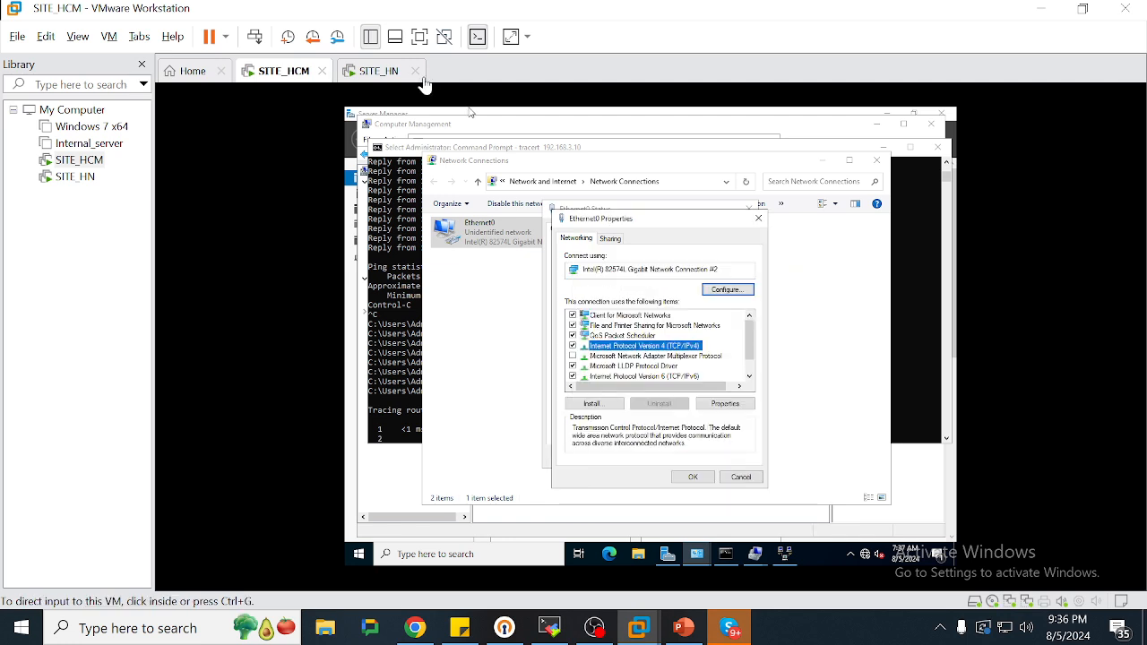
View SITE_HN's Ethernet0 IPv4 settings showing 192.168.3.10
click(385, 71)
click(535, 230)
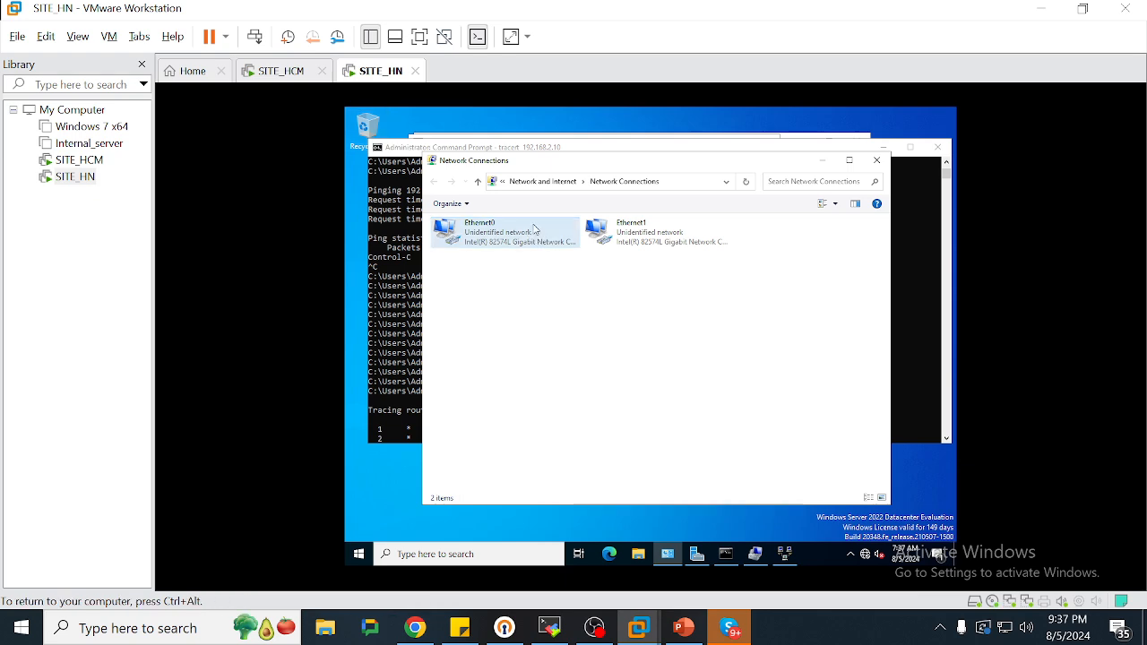
right_click(534, 229)
click(565, 338)
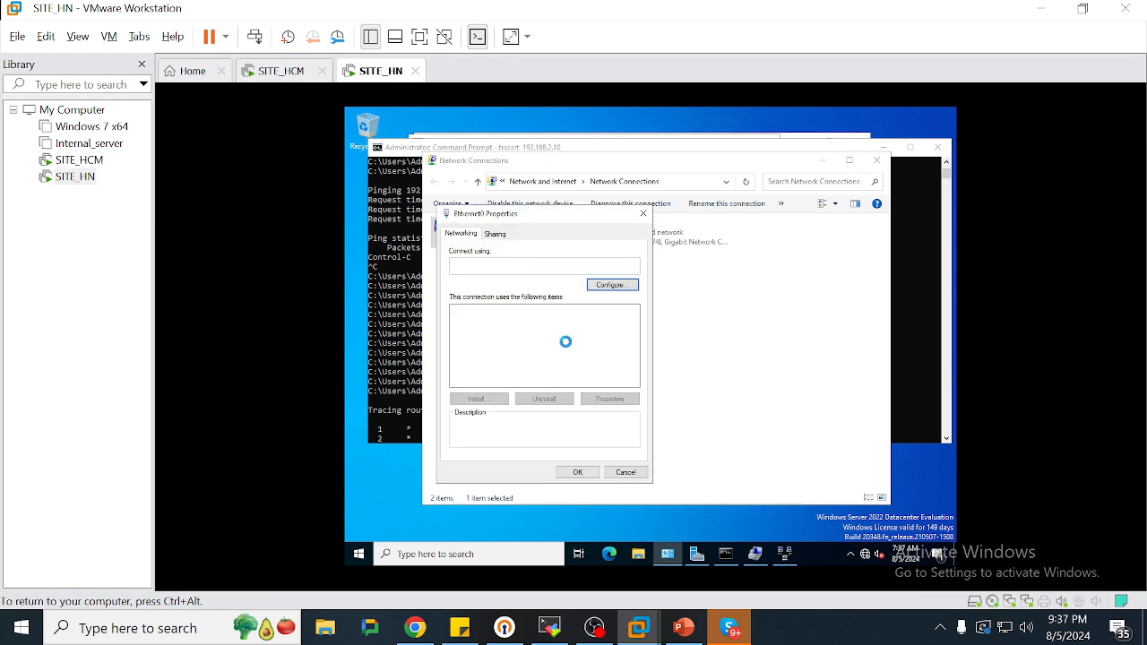
double_click(549, 345)
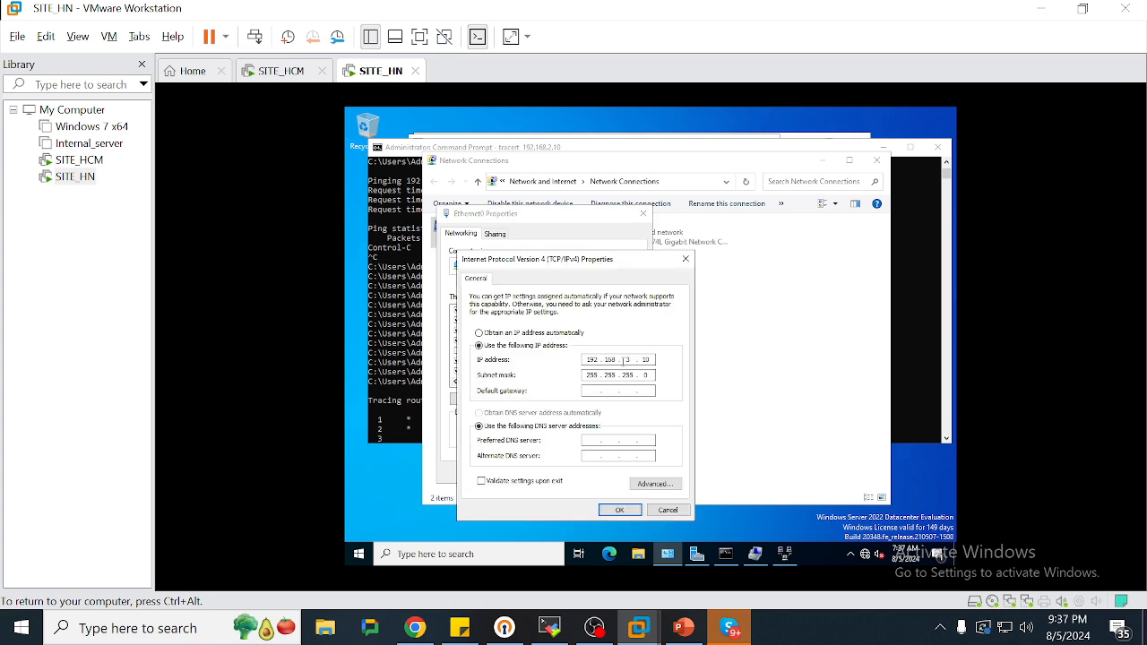
click(280, 70)
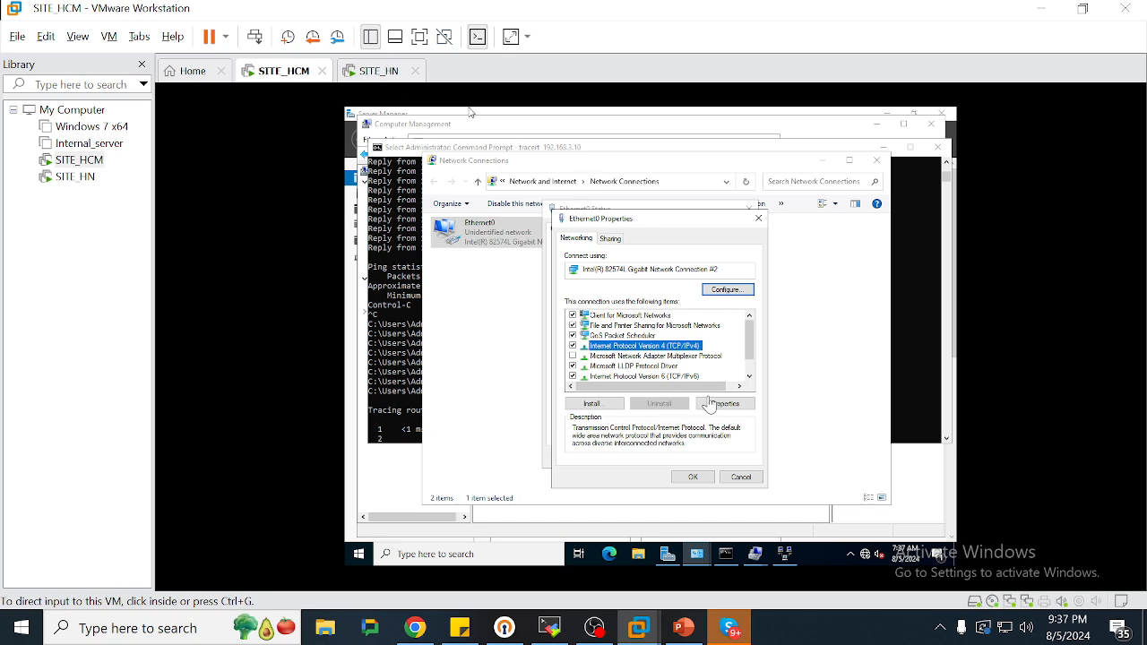
Disconnect and redial the TO_HN demand-dial interface on SITE_HCM
click(779, 554)
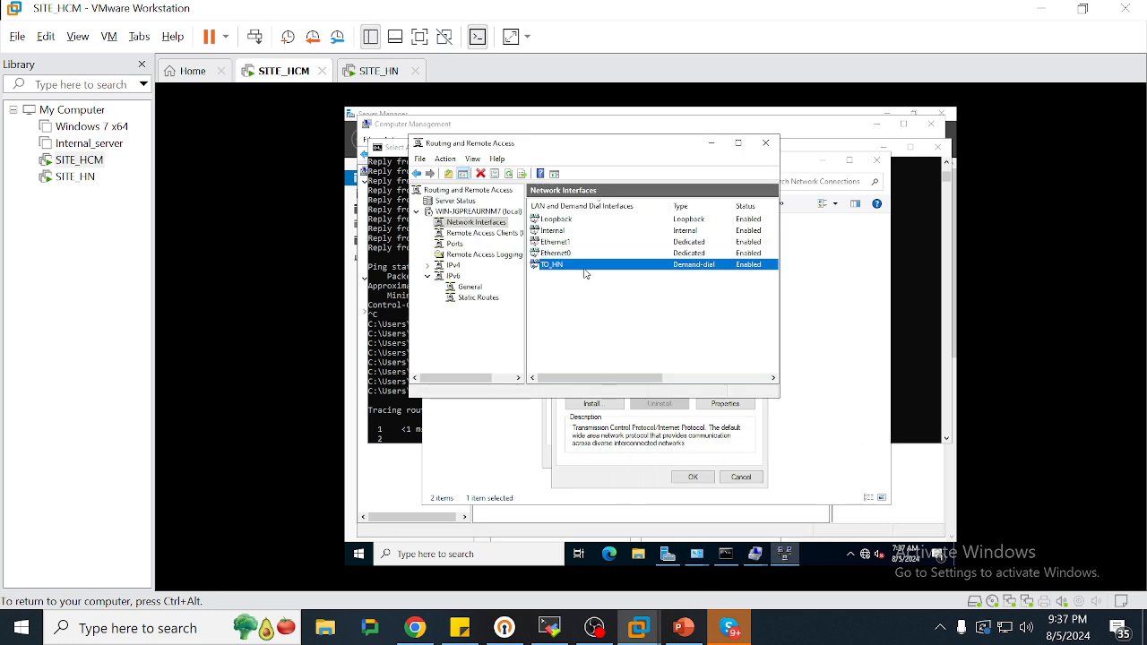
right_click(583, 268)
click(607, 307)
right_click(576, 270)
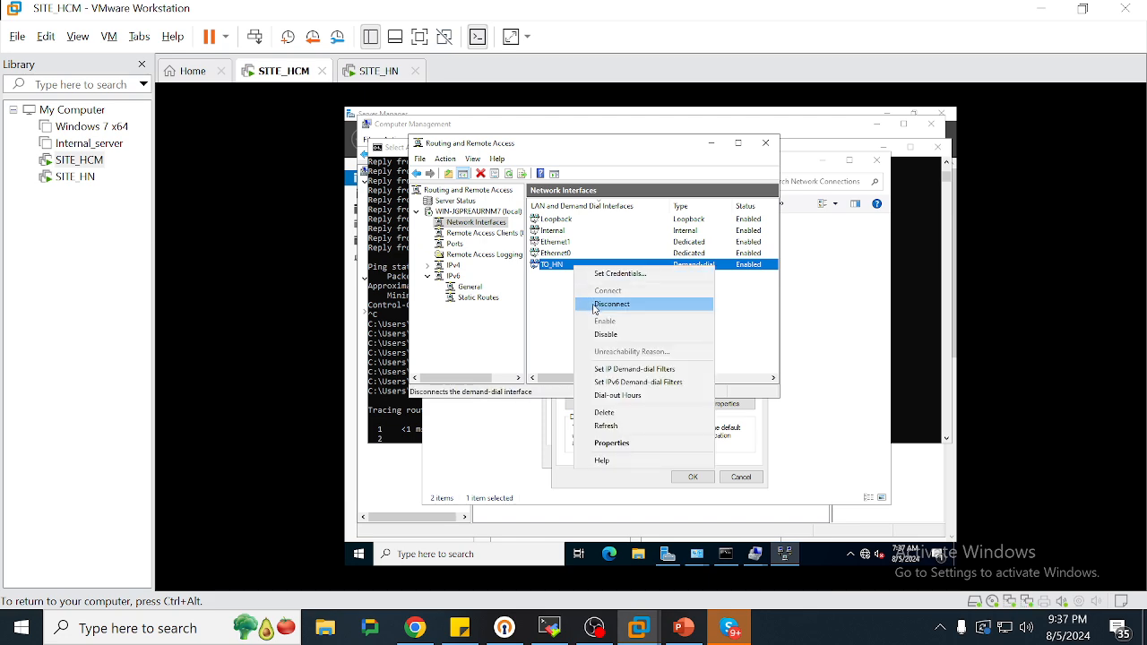
click(595, 305)
right_click(576, 271)
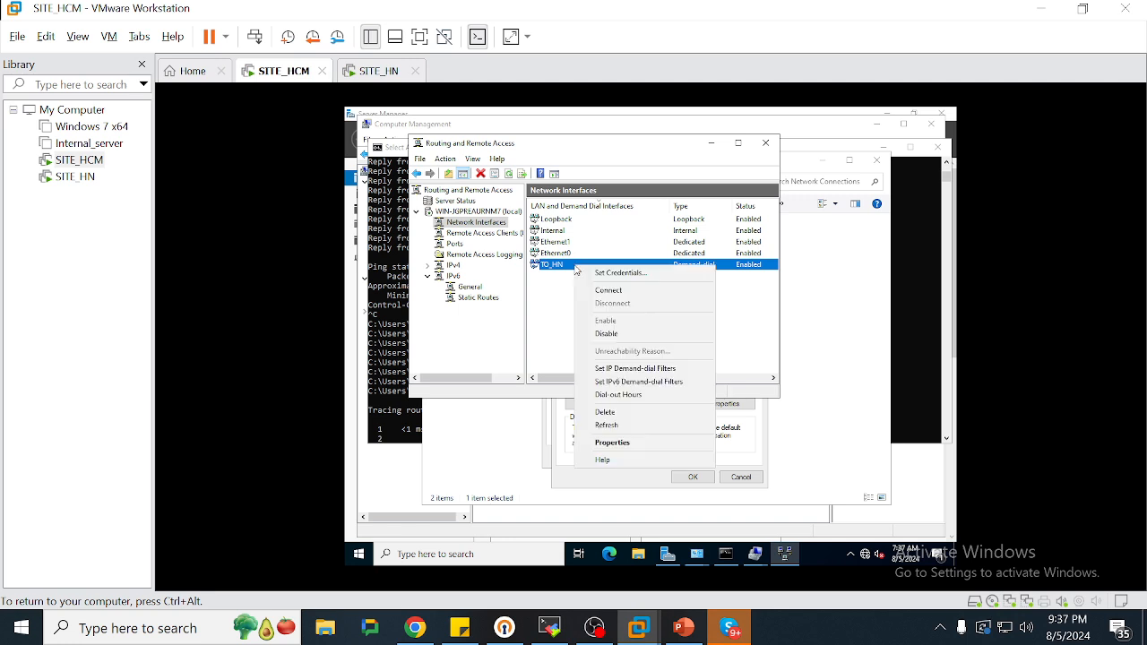
click(592, 289)
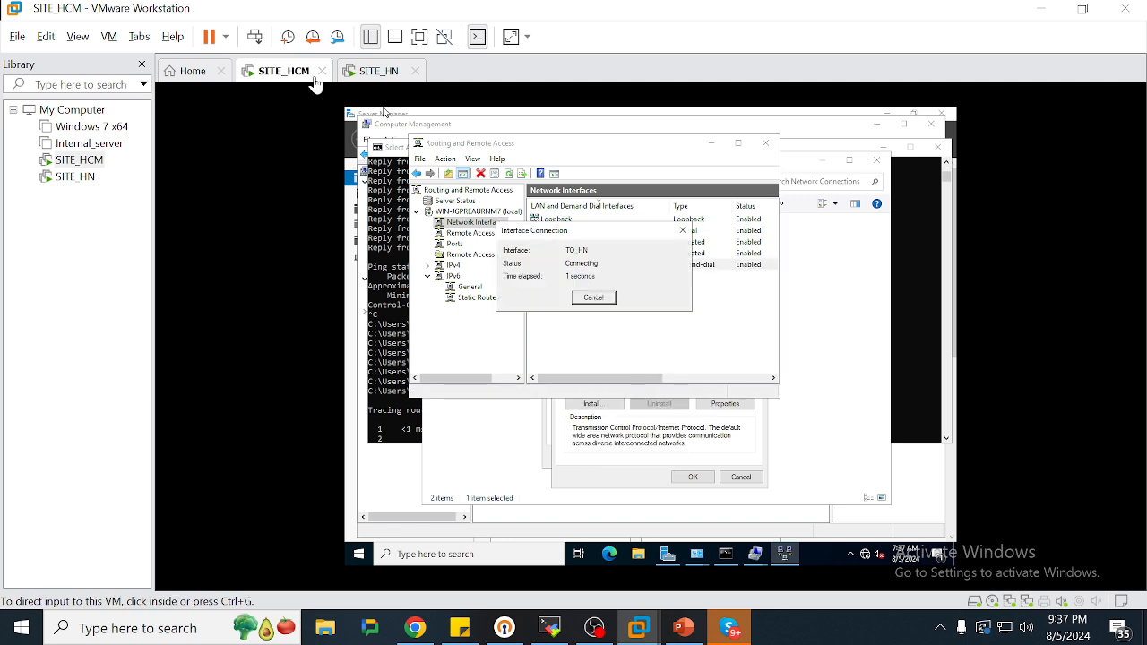
Close the IPv4 properties on SITE_HN and dial the TO_HCM demand-dial interface
click(372, 71)
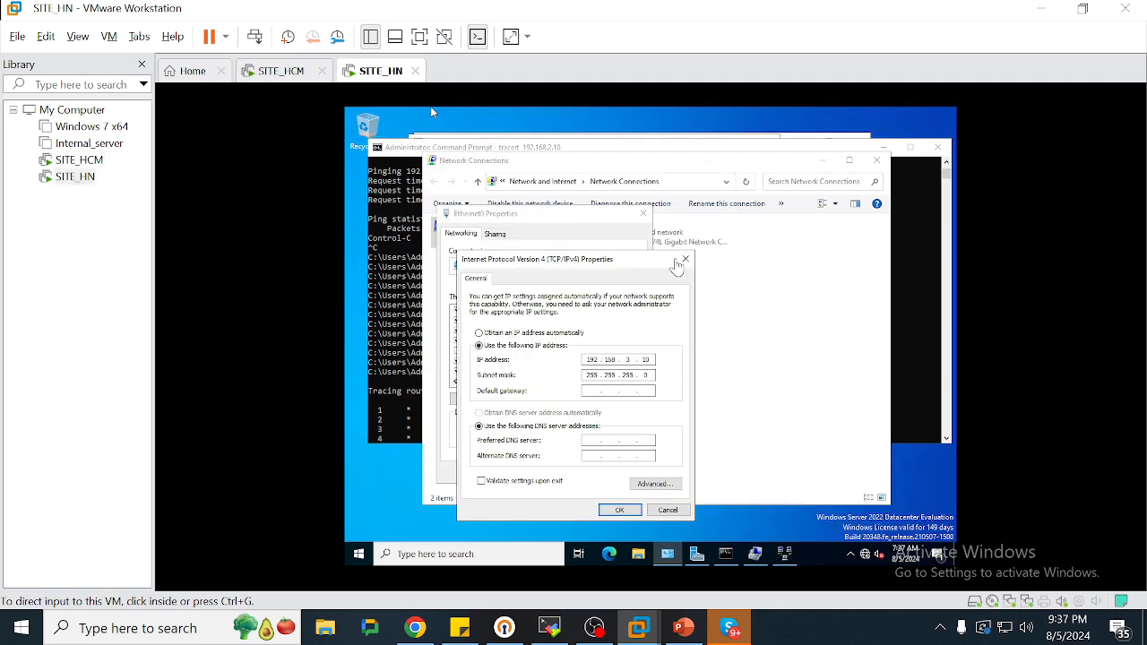
click(685, 259)
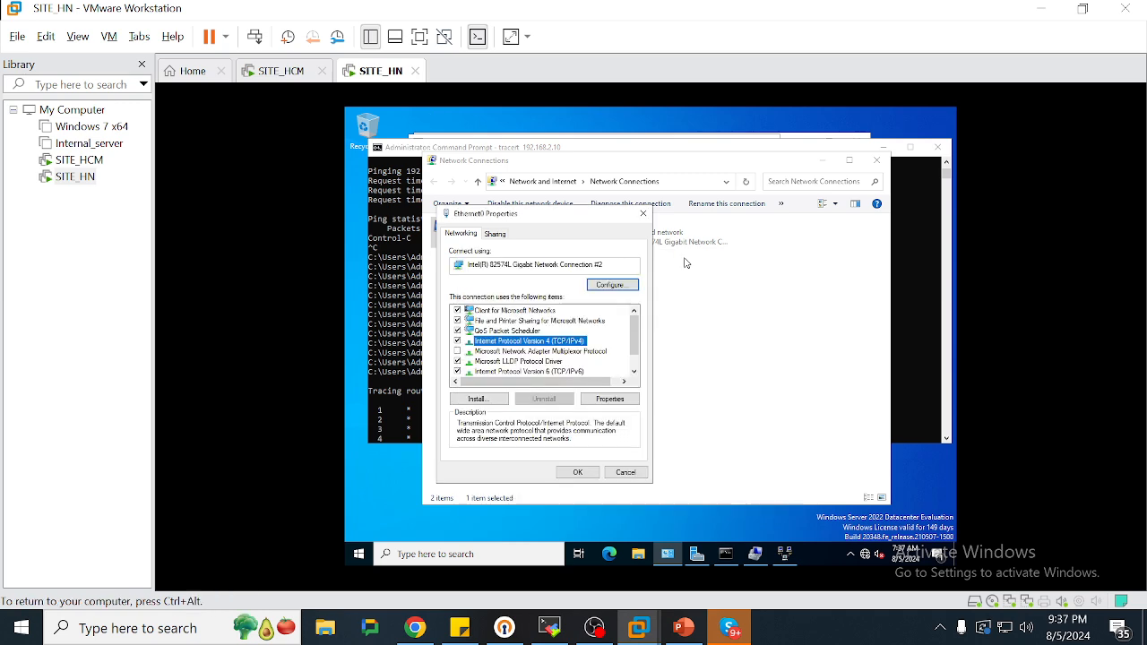
click(785, 554)
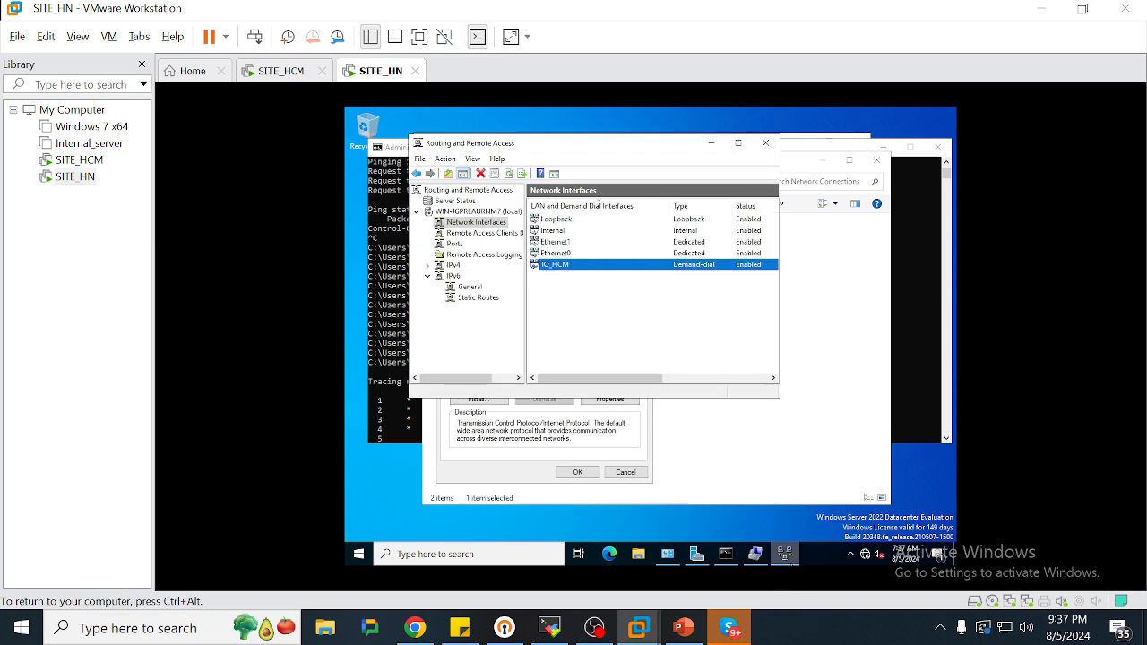
right_click(614, 265)
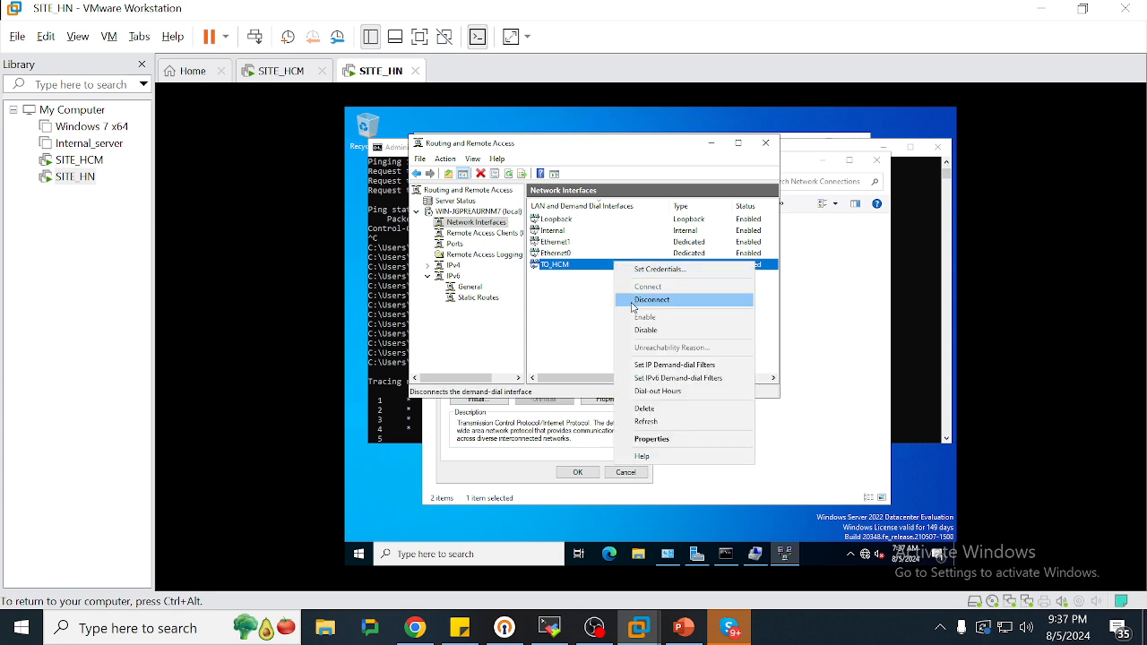
click(593, 274)
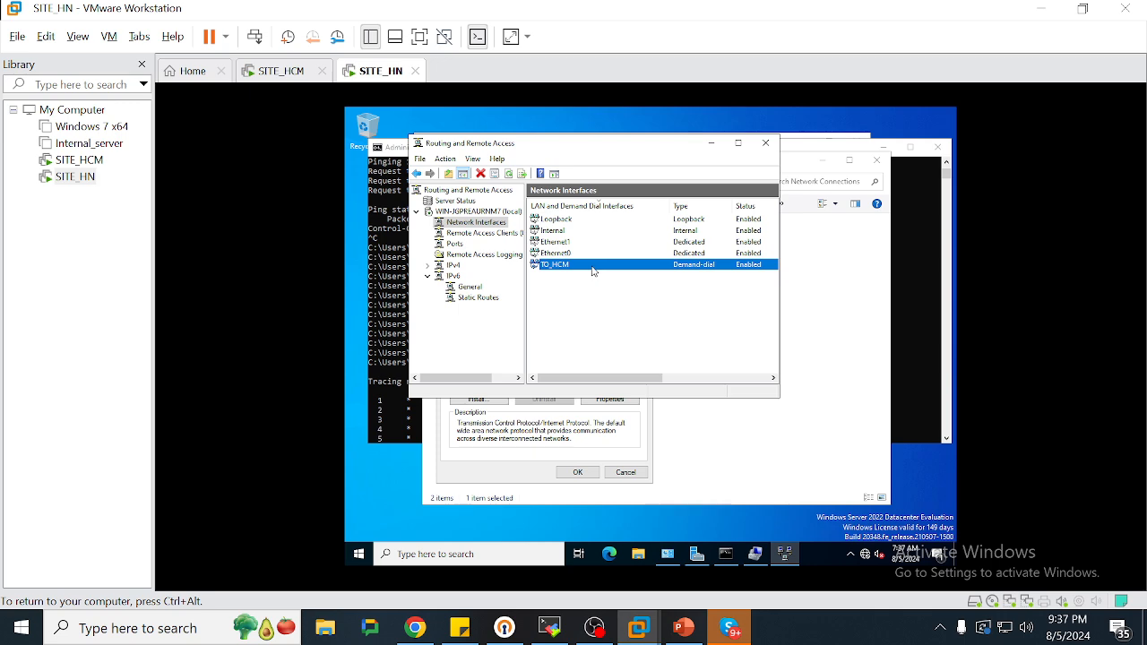
right_click(592, 269)
click(646, 294)
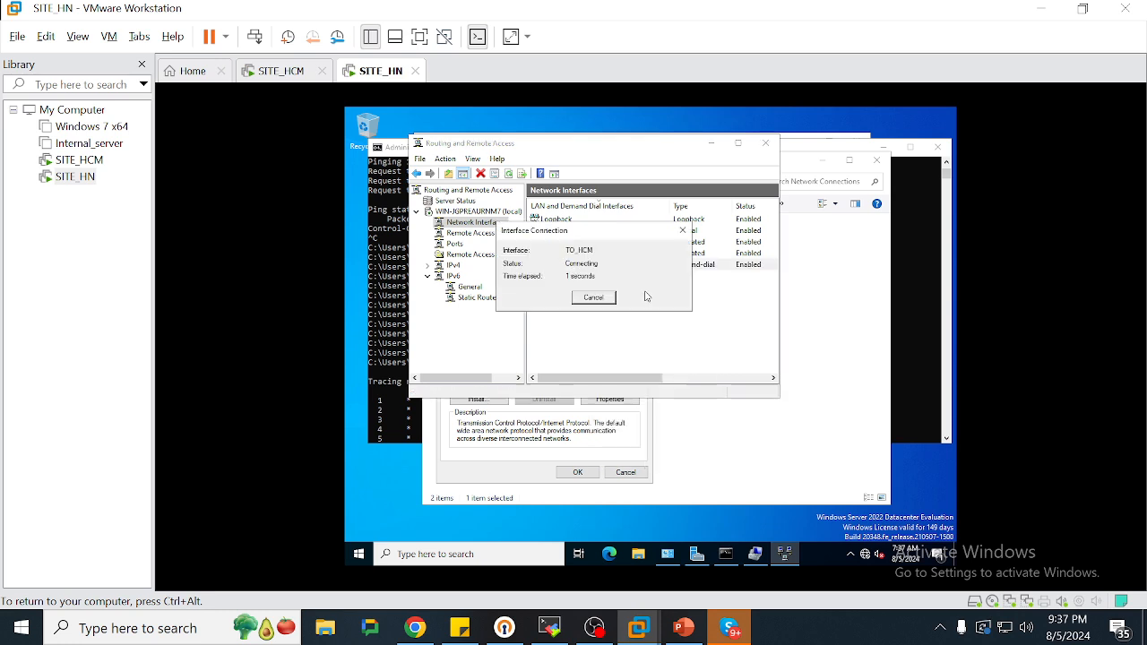
click(282, 72)
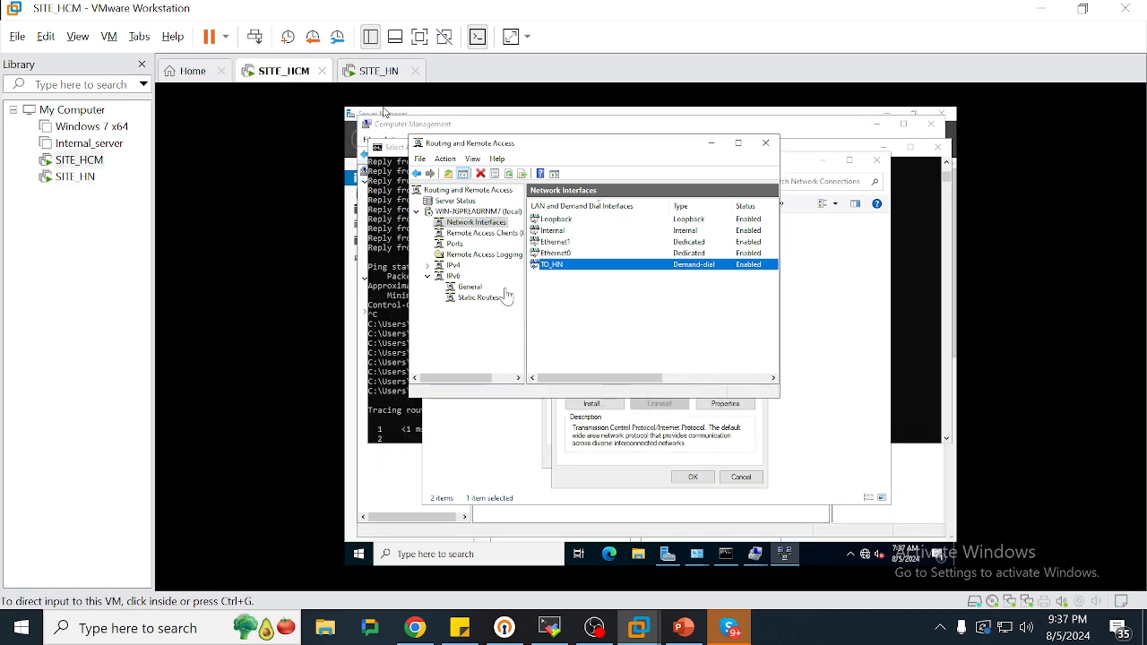
Stop the traceroute on SITE_HCM and rerun the continuous ping to 192.168.3.10
click(378, 237)
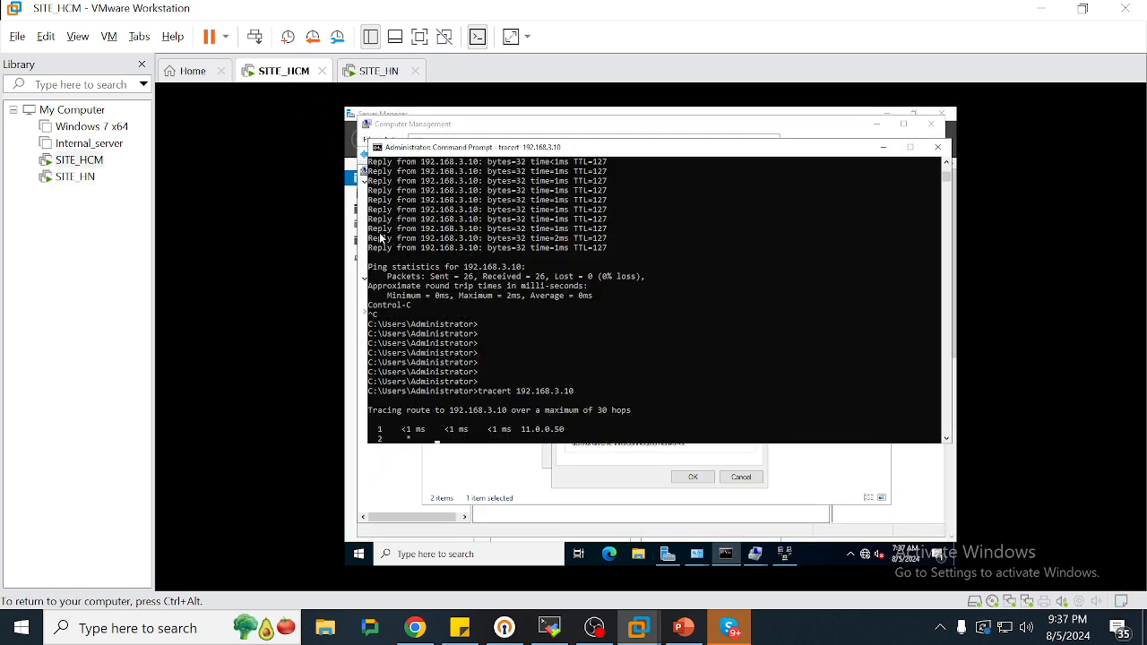
key(ctrl+c)
key(Return)
key(Return)
key(Return)
key(Up)
key(Up)
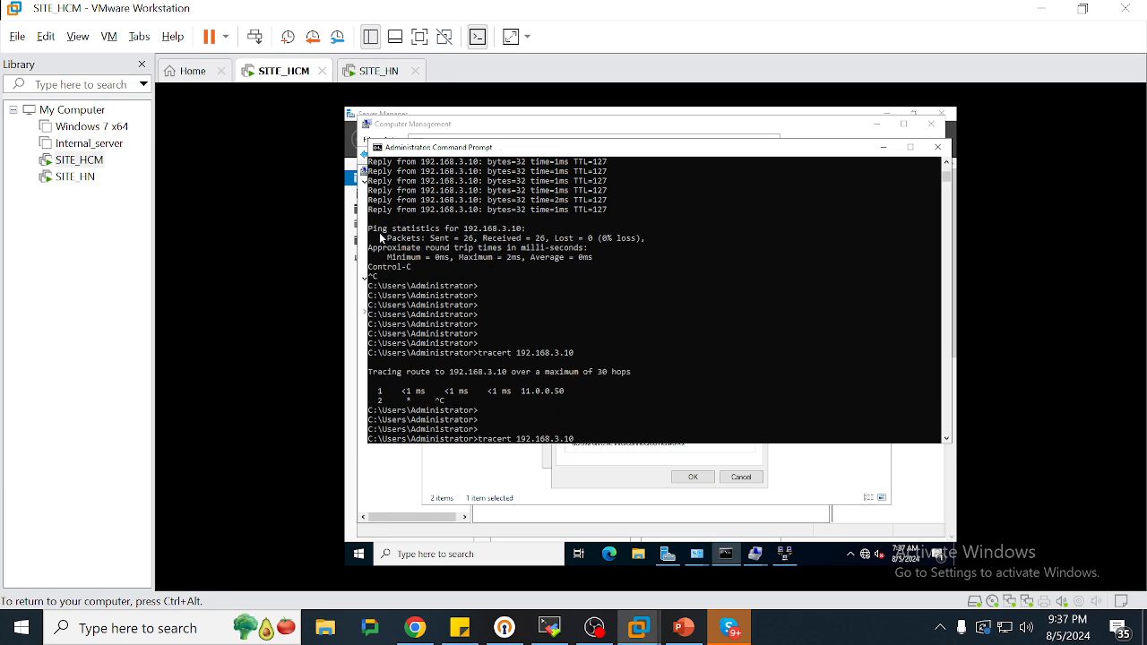
key(Return)
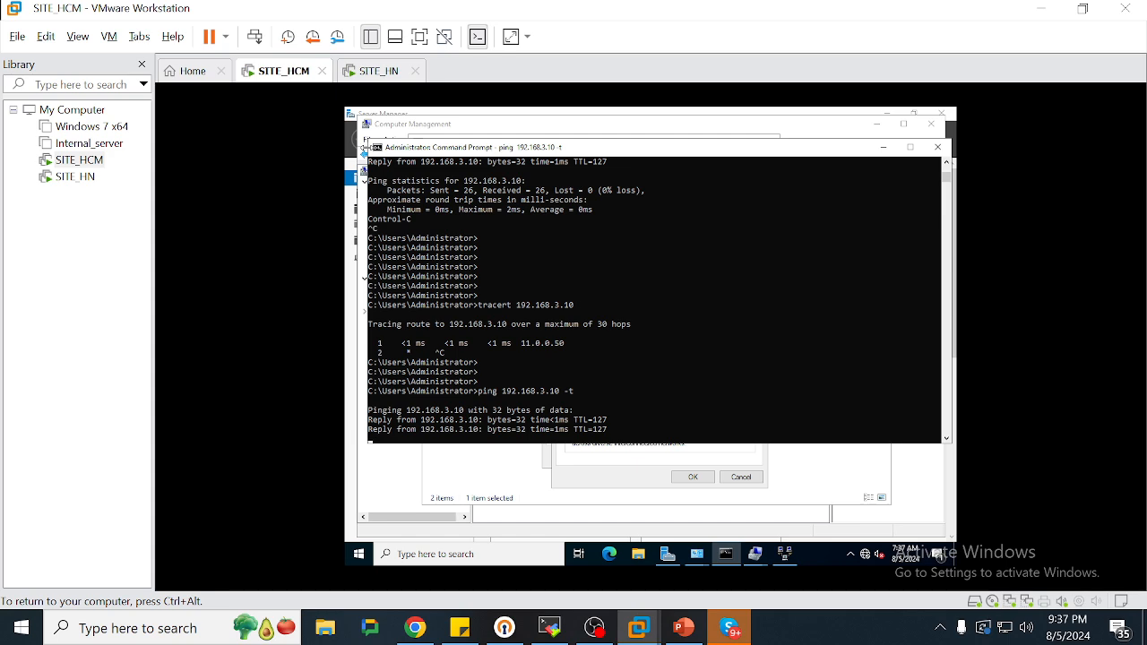
key(ctrl+alt)
Ping 192.168.2.10 from SITE_HN and start a tracert to 192.168.2.10
click(376, 70)
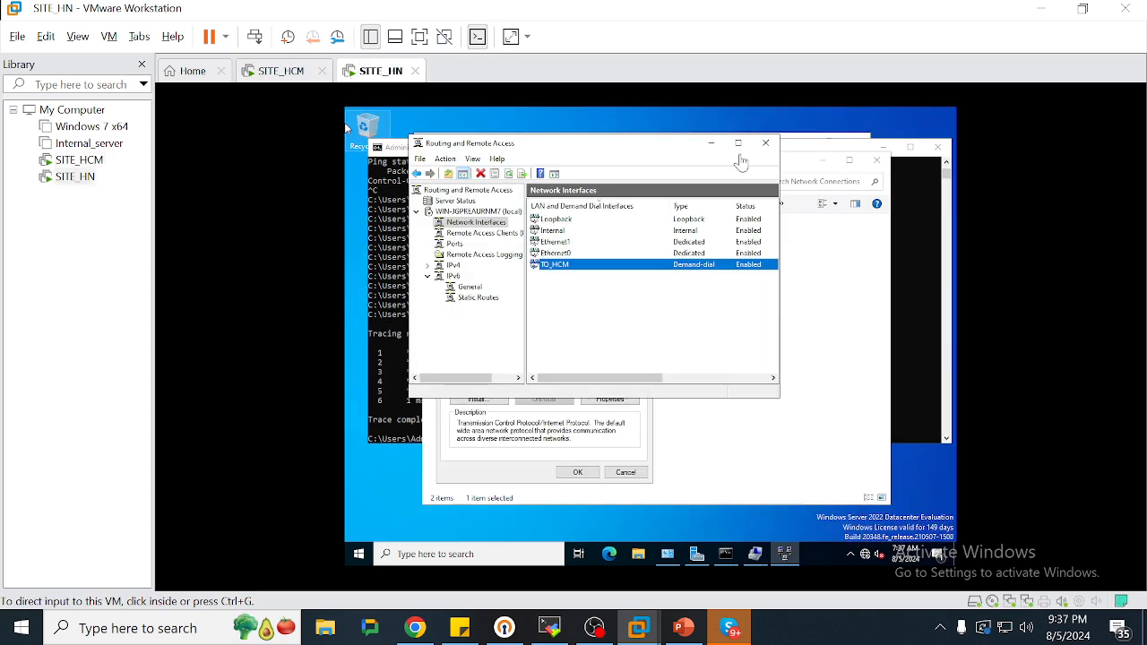
click(910, 309)
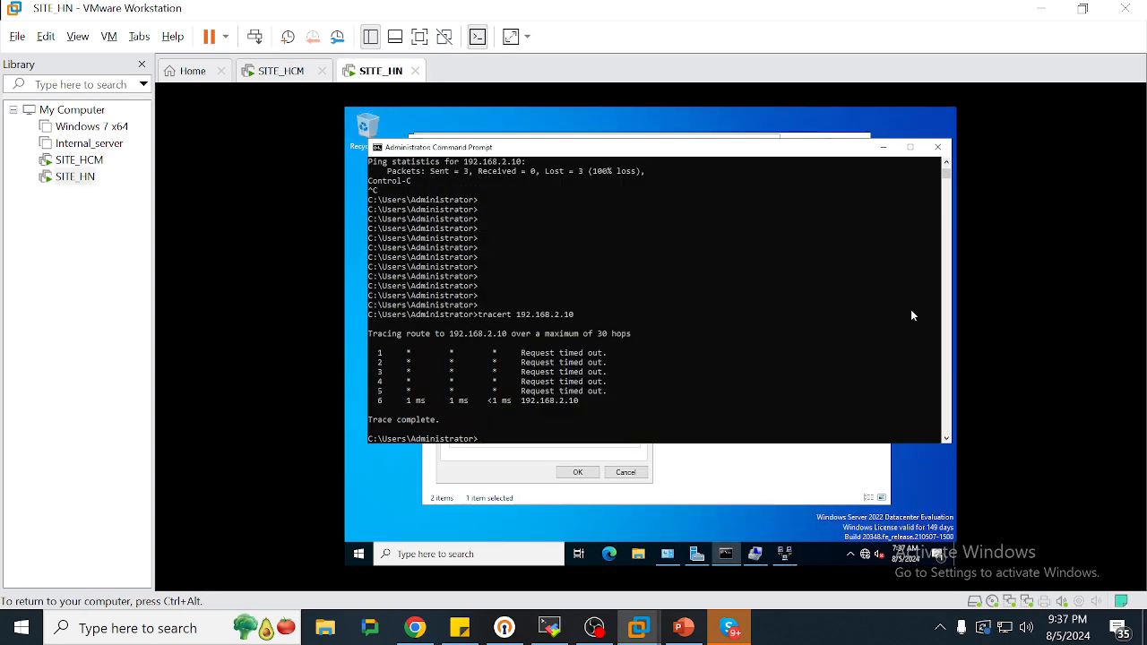
text(ping 192.168.2.10)
key(Return)
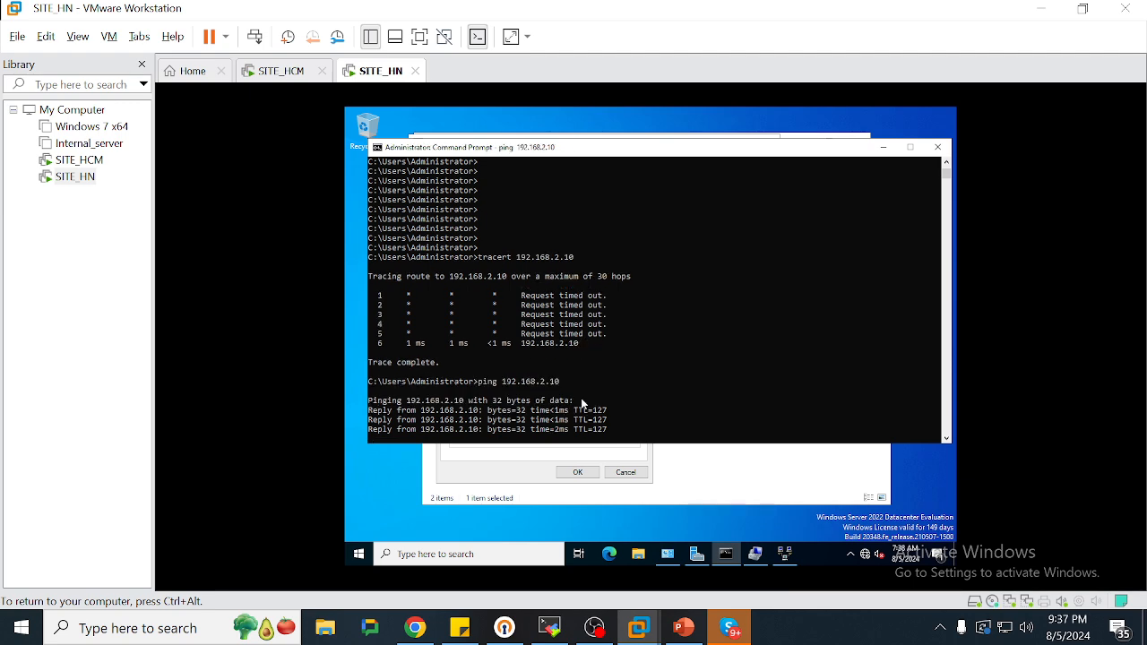
key(ctrl+z)
key(Return)
key(Return)
key(Return)
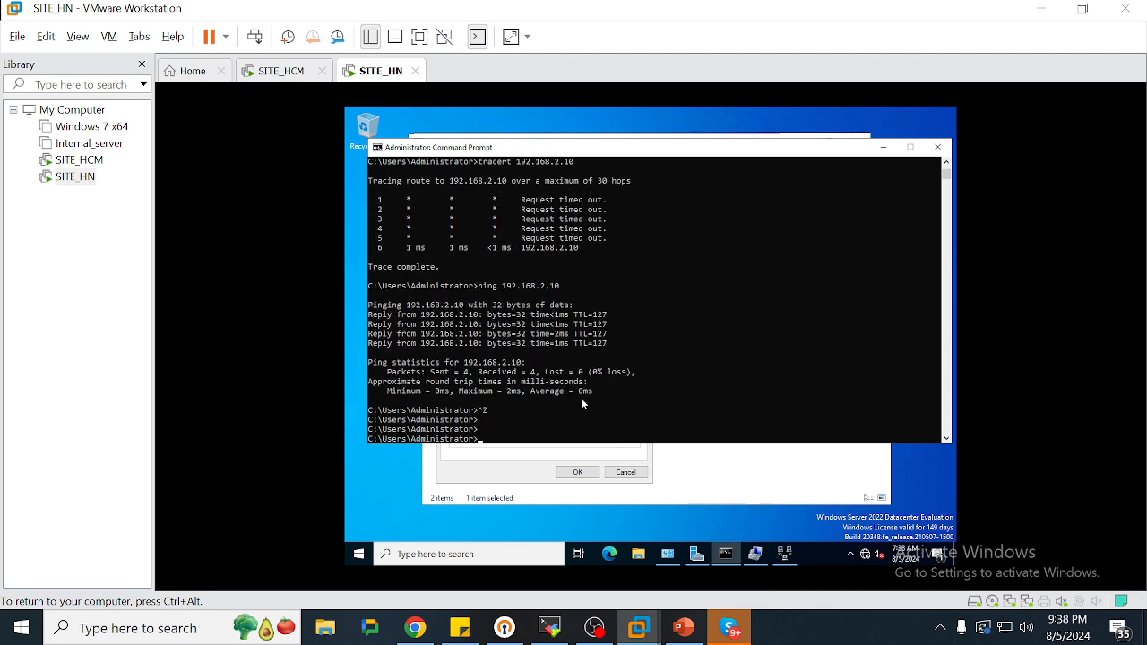
text(tracert 192.168.2.10)
key(Return)
Open a second command prompt on SITE_HCM and run tracert 192.168.3.10
click(273, 70)
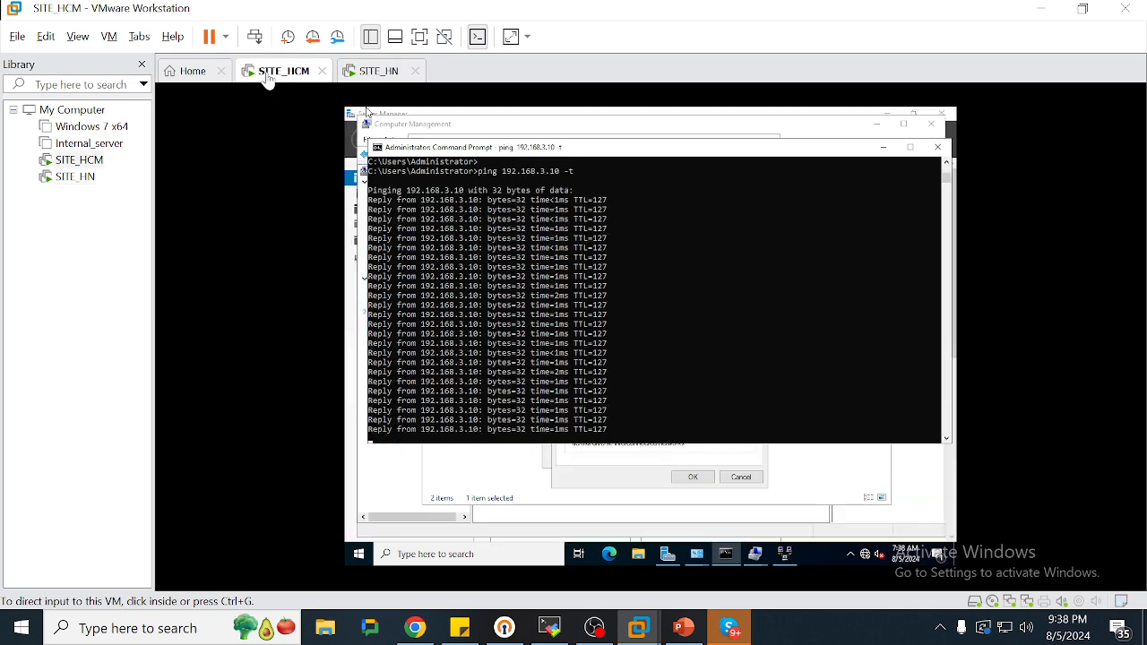
click(536, 358)
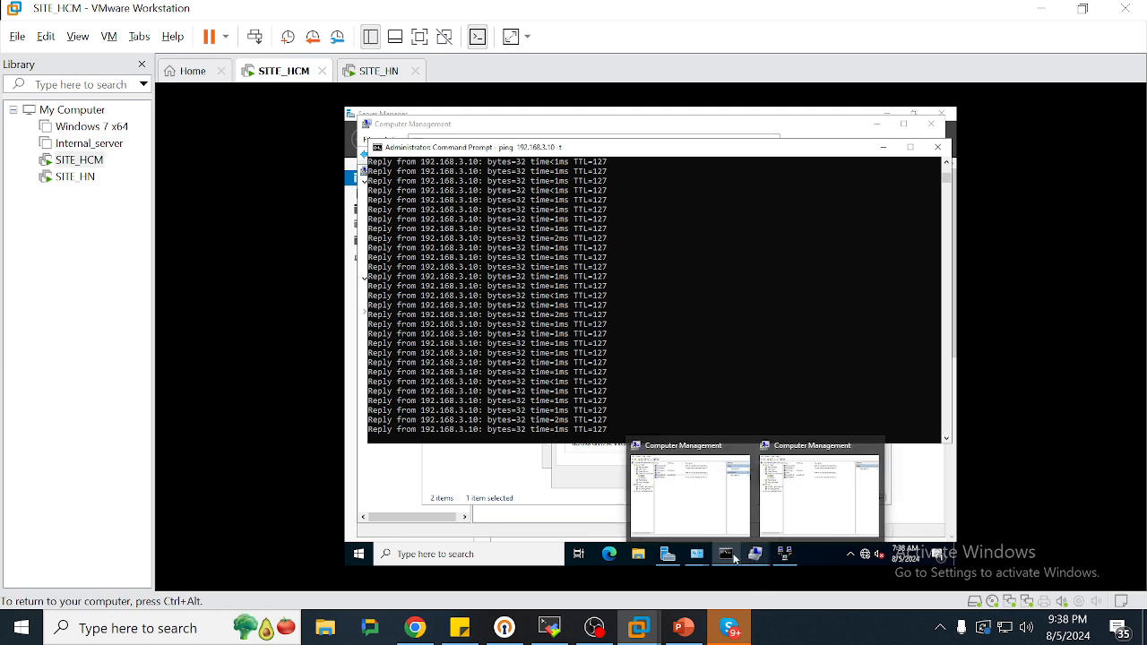
right_click(729, 556)
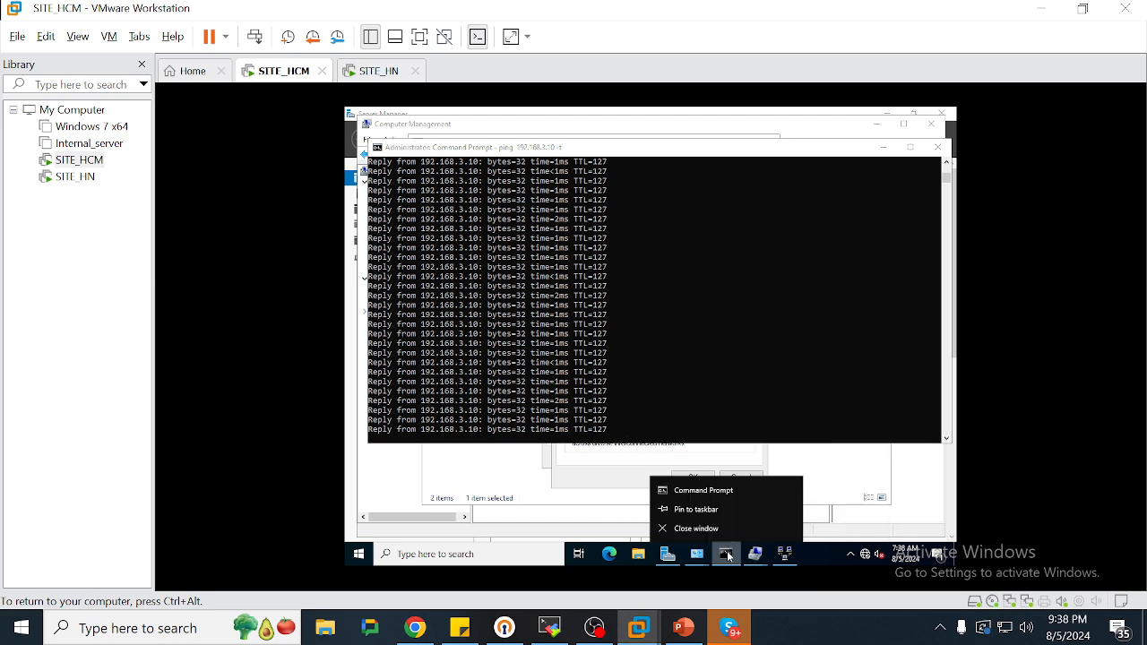
click(694, 490)
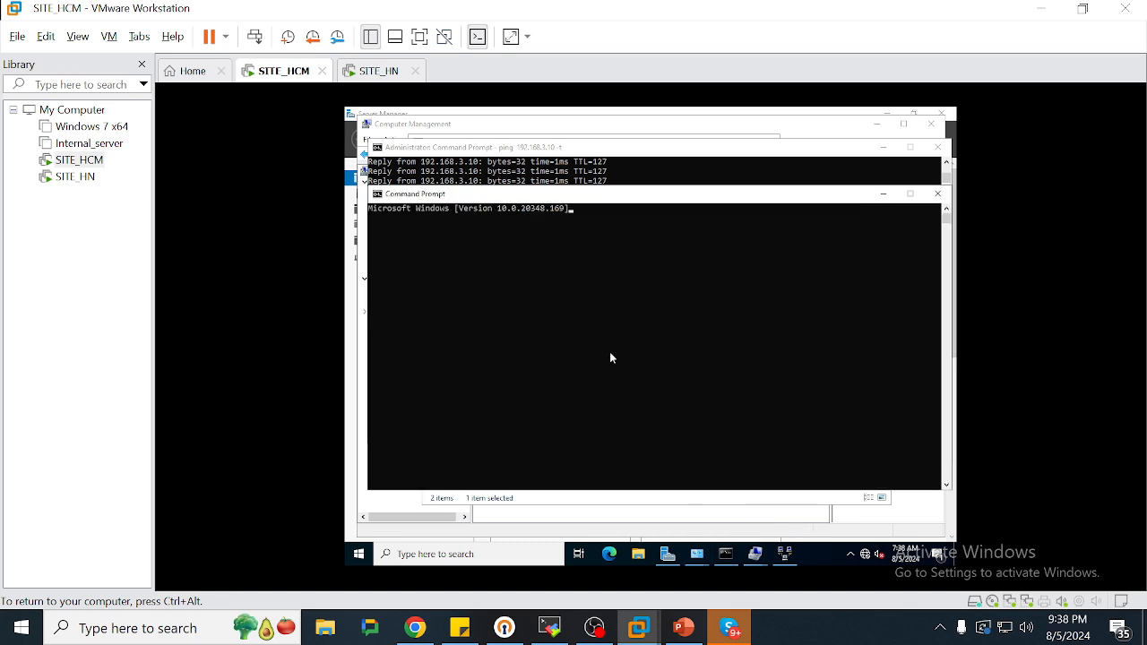
text(trace)
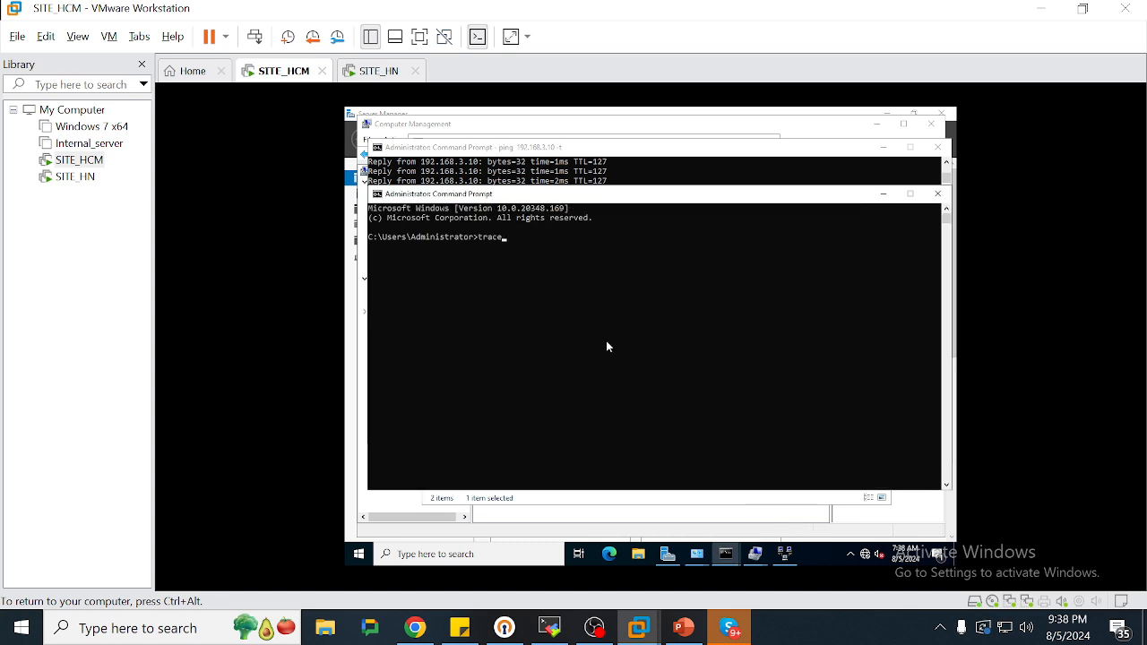
text(rt 192.168.3.10 -t)
key(Return)
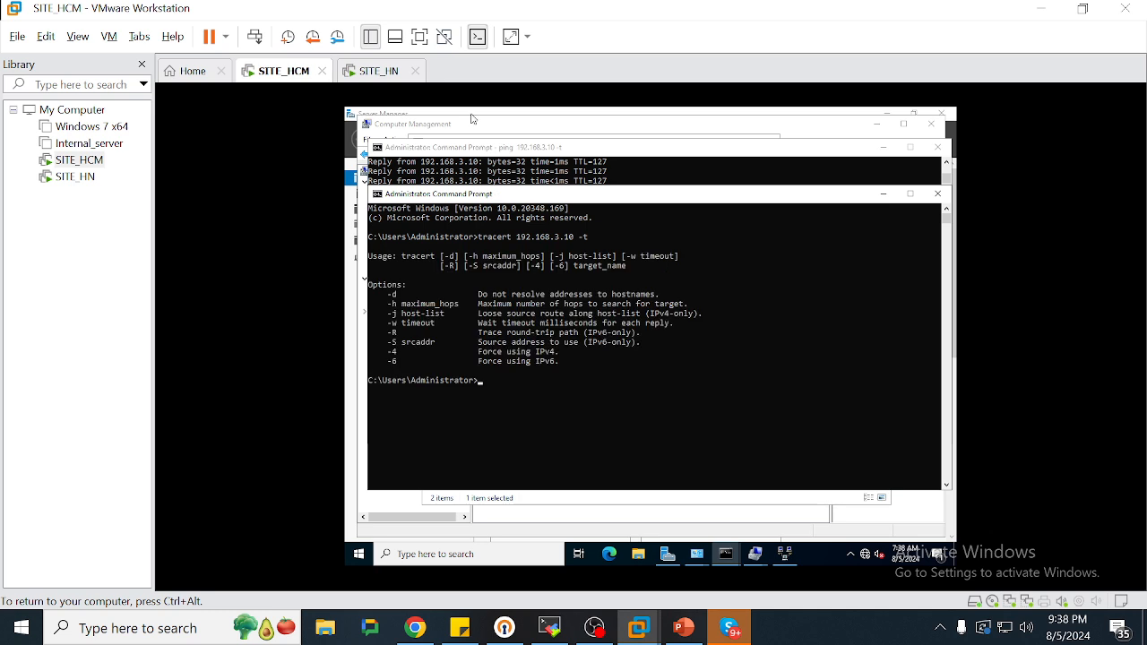
key(Up)
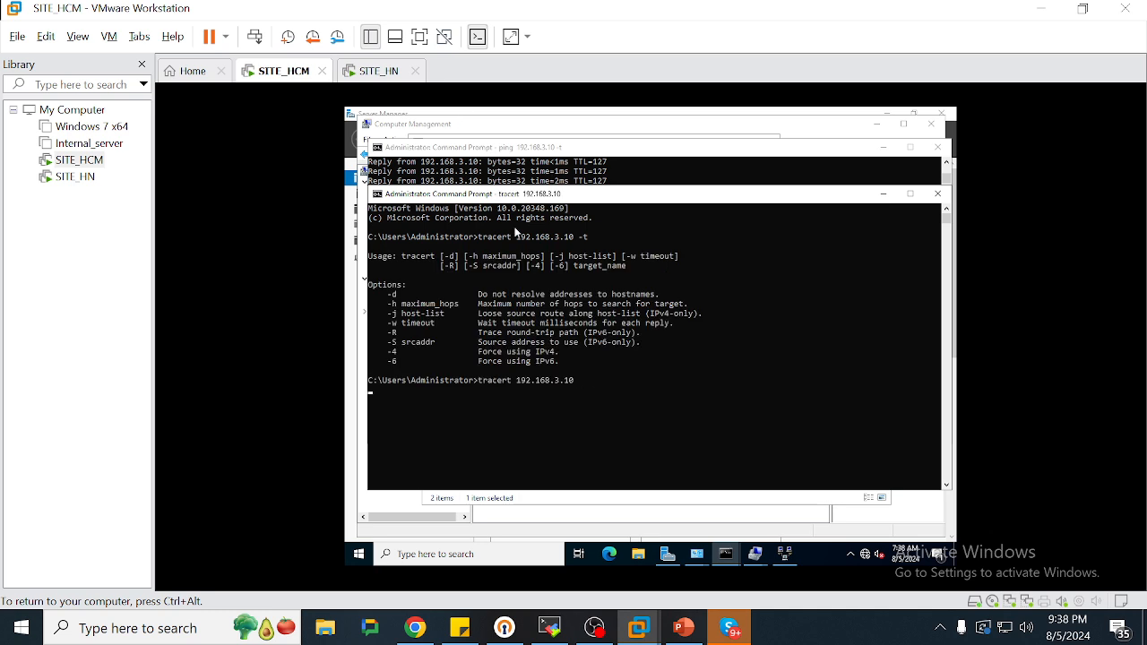
Highlight SITE_HN's traceroute output ending at 192.168.2.10
click(380, 71)
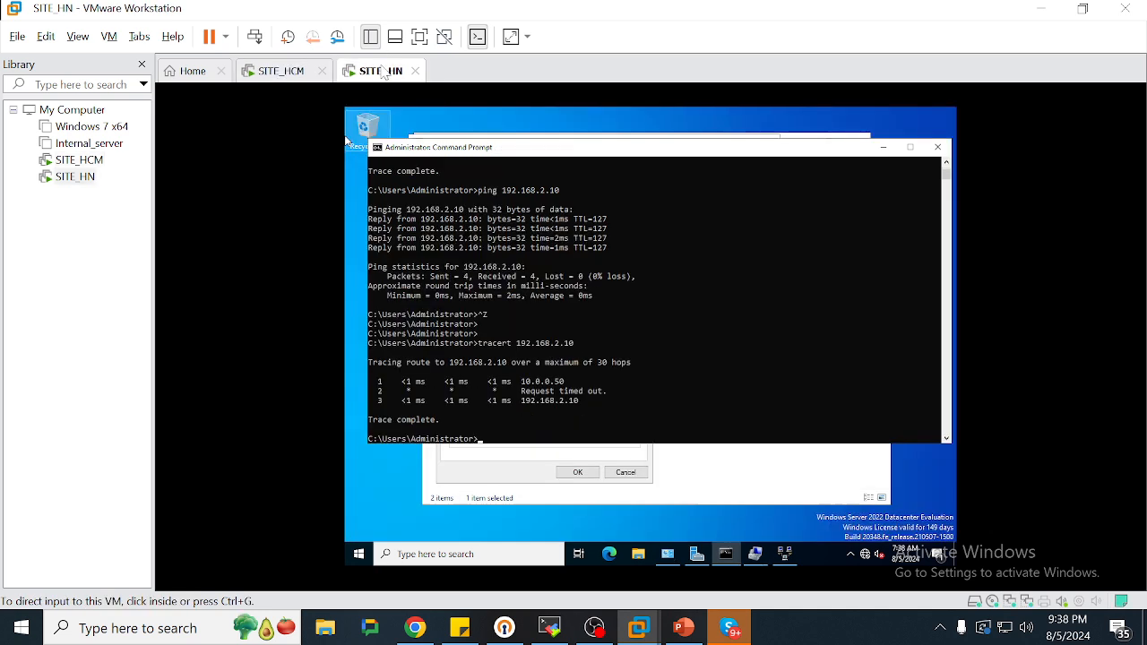
click(575, 405)
drag(583, 400, 379, 367)
key(ctrl+alt)
Add the line 'giờ ping -t xong tắt VPN thử nha' to SITE_HCM's sticky note
click(283, 73)
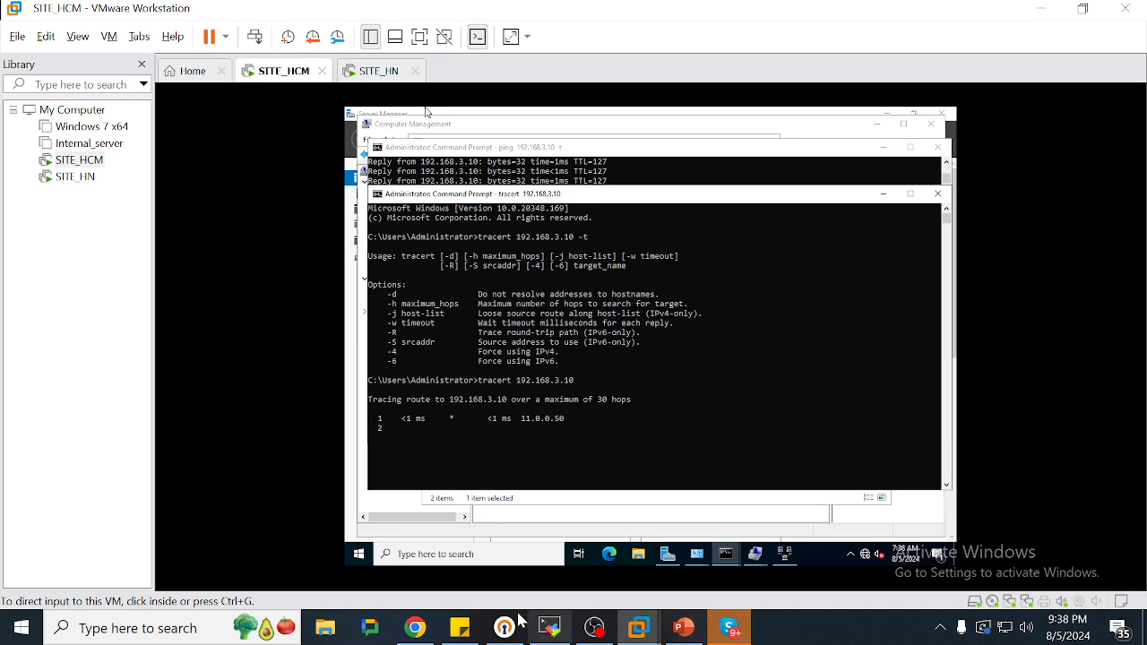
click(458, 627)
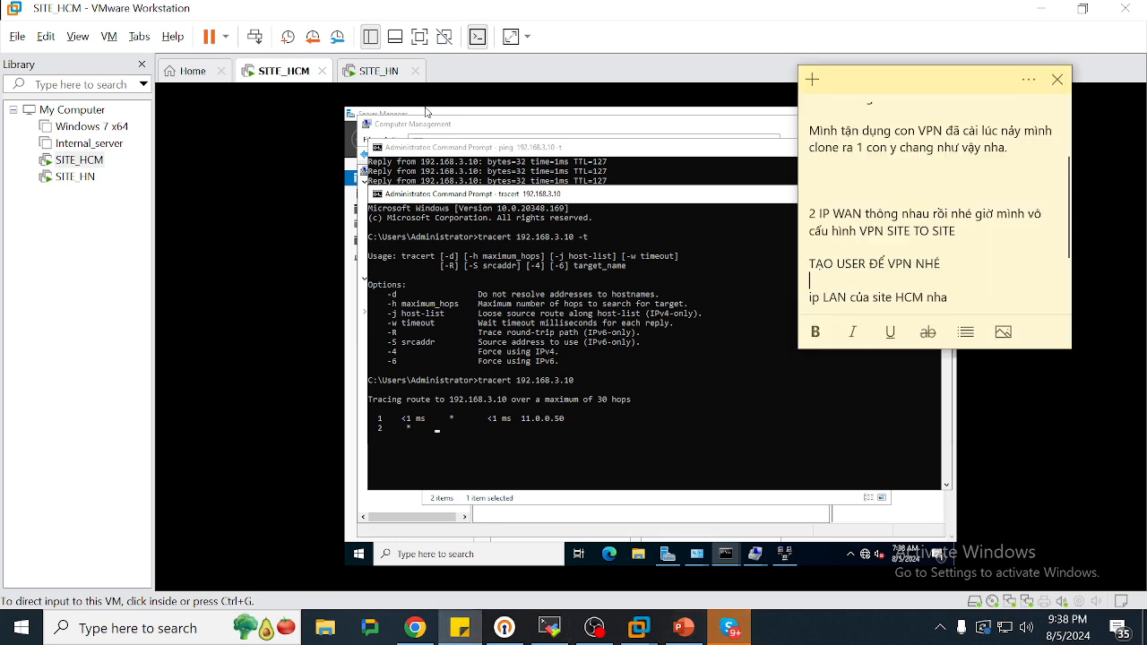
key(Return)
key(Return)
key(Return)
key(Return)
key(Return)
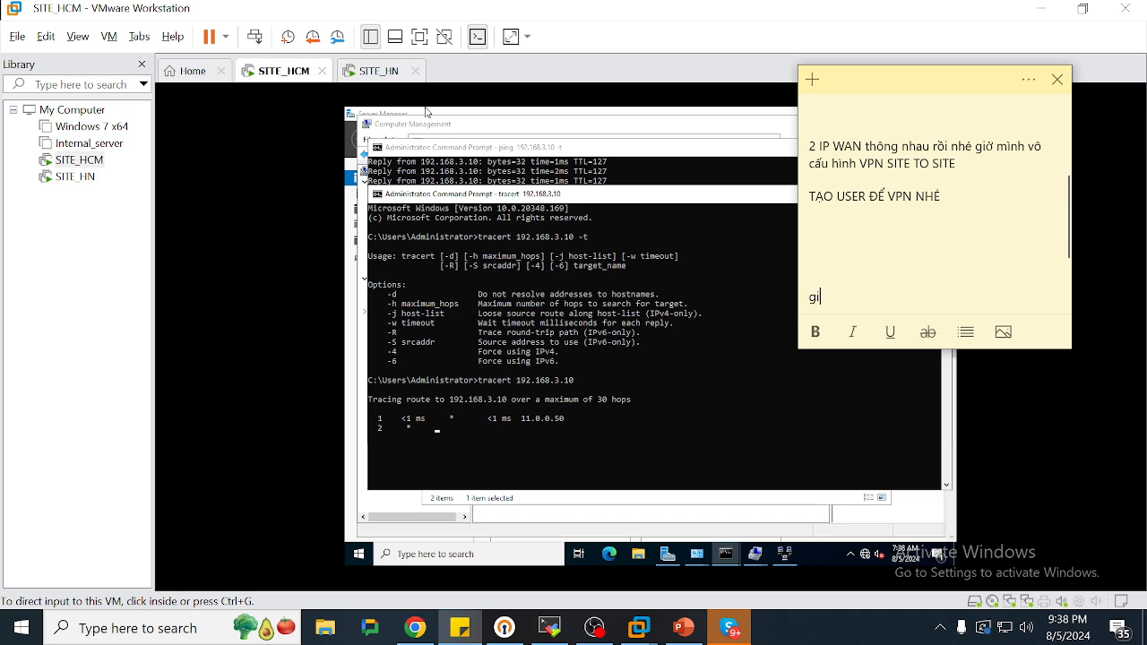
text(giờ ping -t xong tắt )
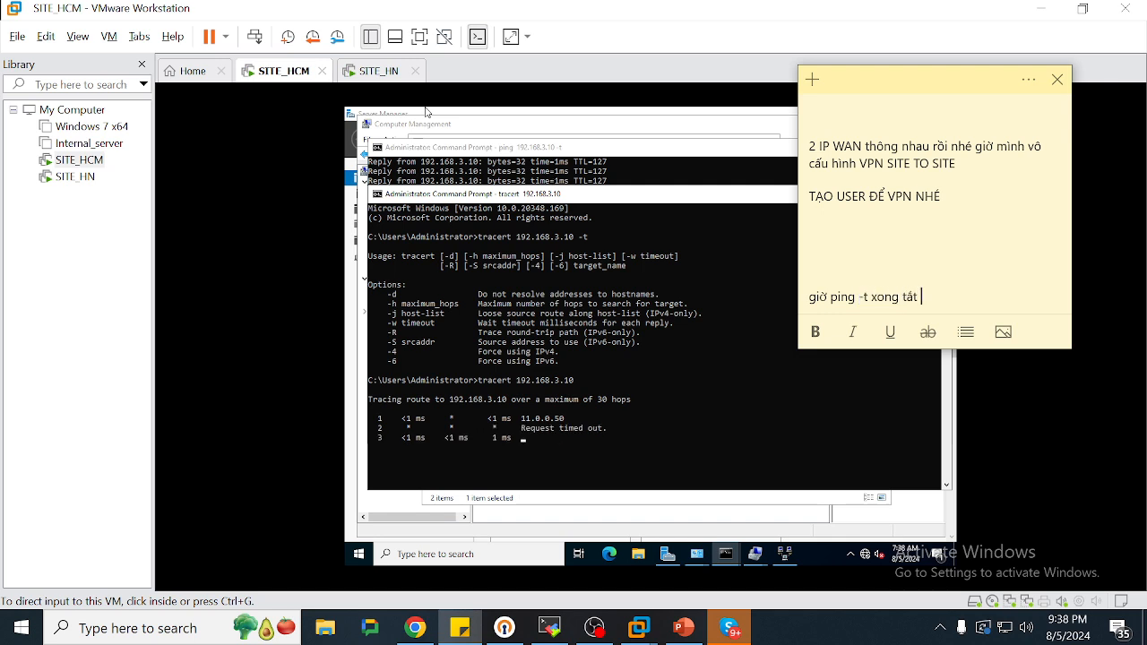
text(VPN thử )
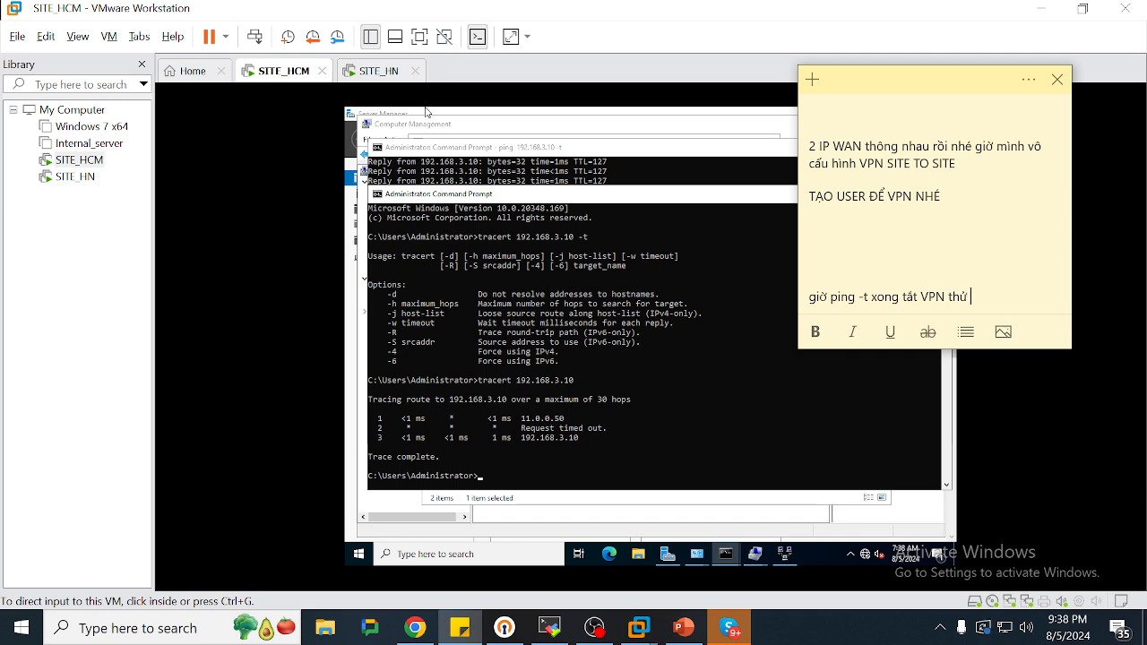
text(nha)
key(Return)
key(Return)
key(Return)
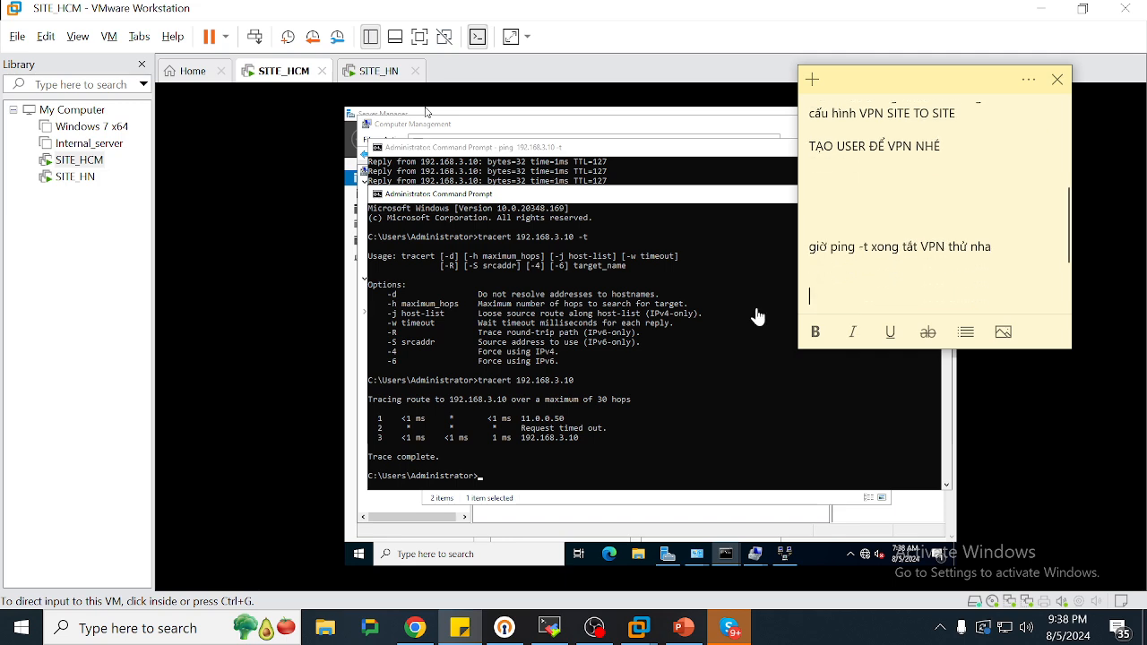
click(655, 325)
click(560, 168)
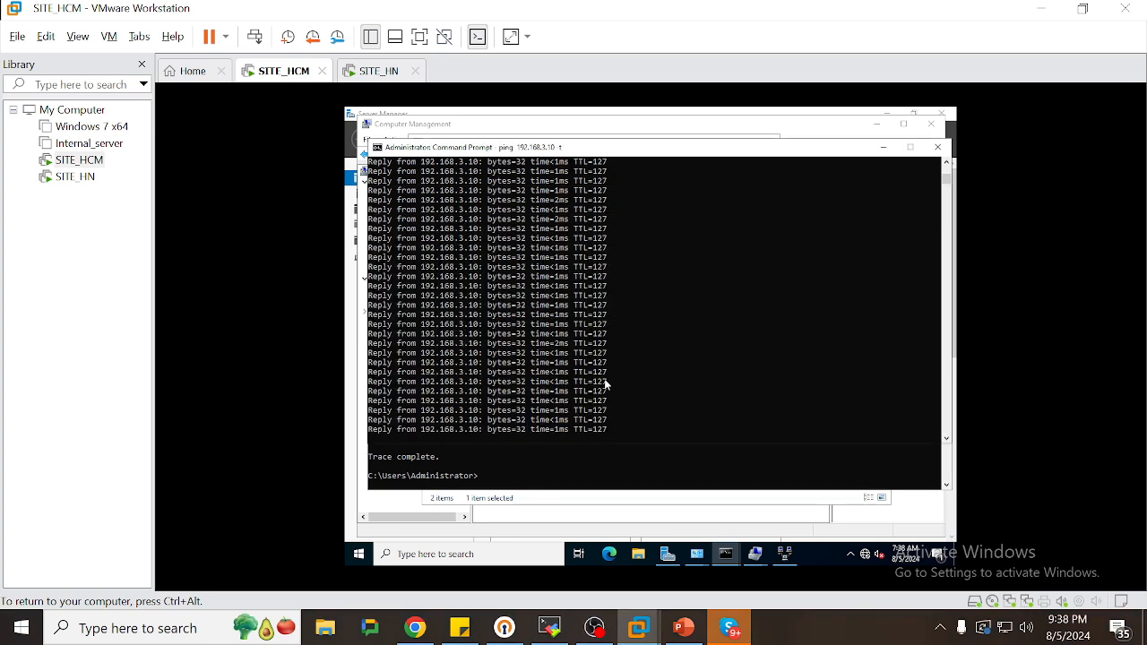
Stop and restart the continuous ping to 192.168.3.10 on SITE_HCM
key(ctrl+c)
key(ctrl+z)
key(Return)
key(Return)
key(Return)
key(Return)
key(Return)
key(Return)
key(Return)
key(ctrl+z)
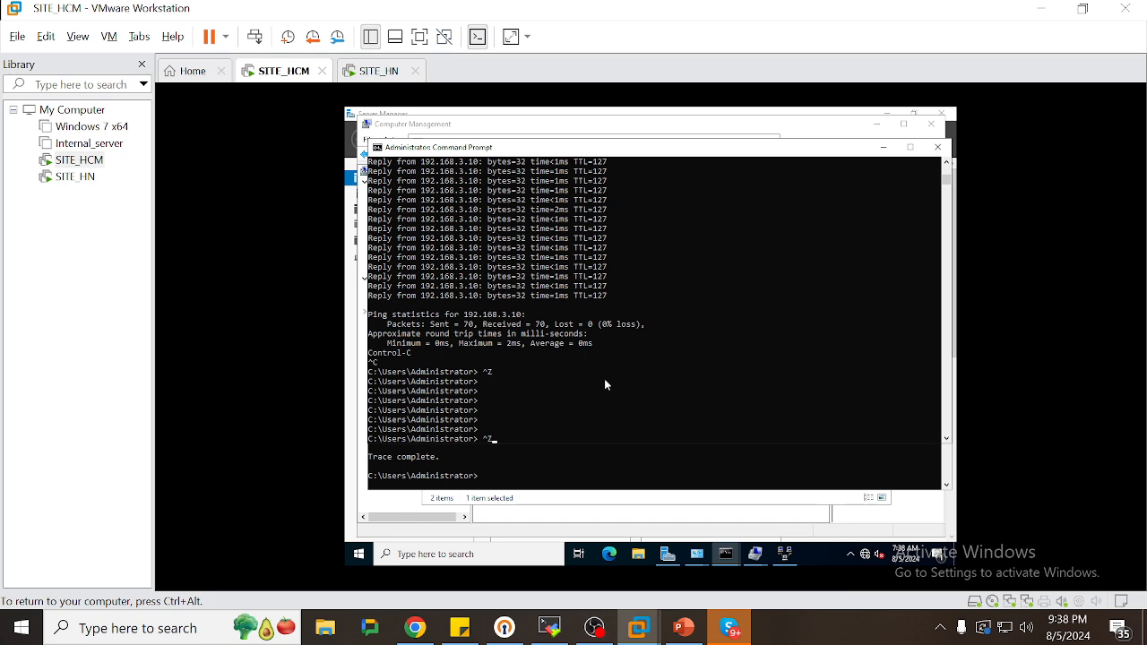
key(Up)
key(Return)
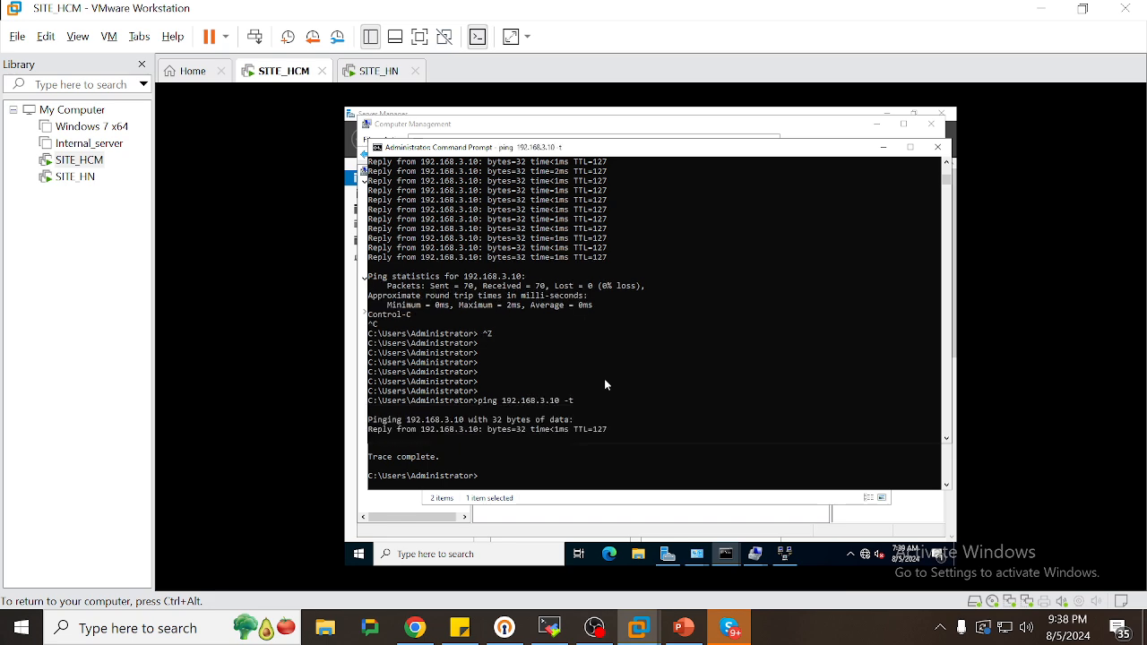
On SITE_HN, recall ping 192.168.2.10 and add -t for a continuous ping
click(375, 71)
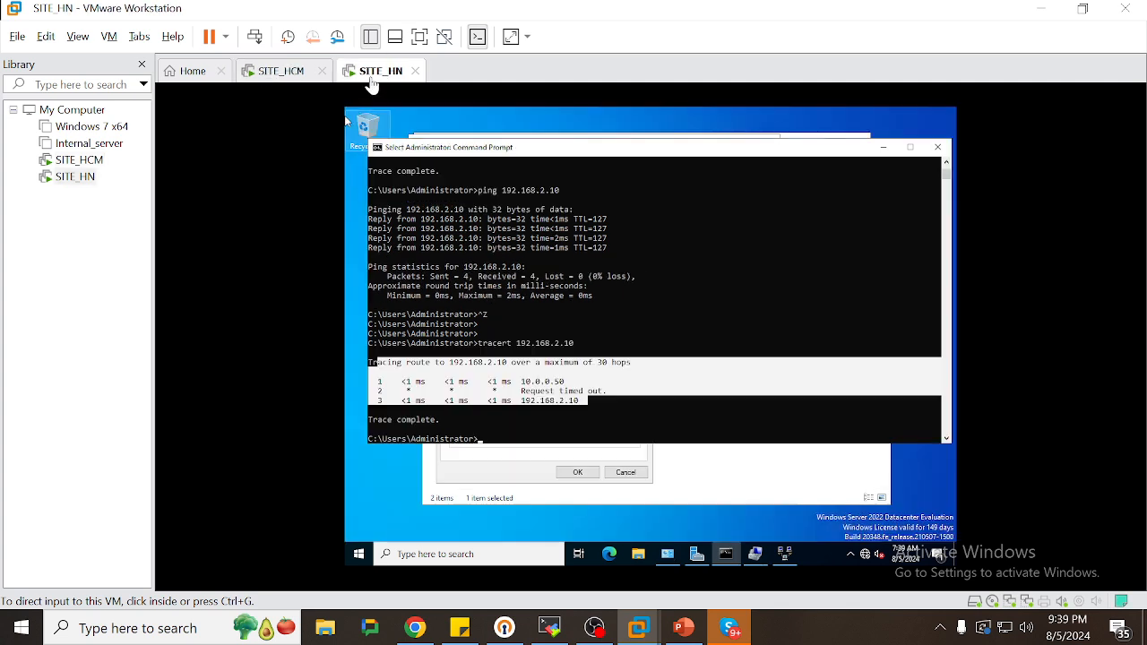
click(568, 271)
key(Return)
key(Return)
key(Up)
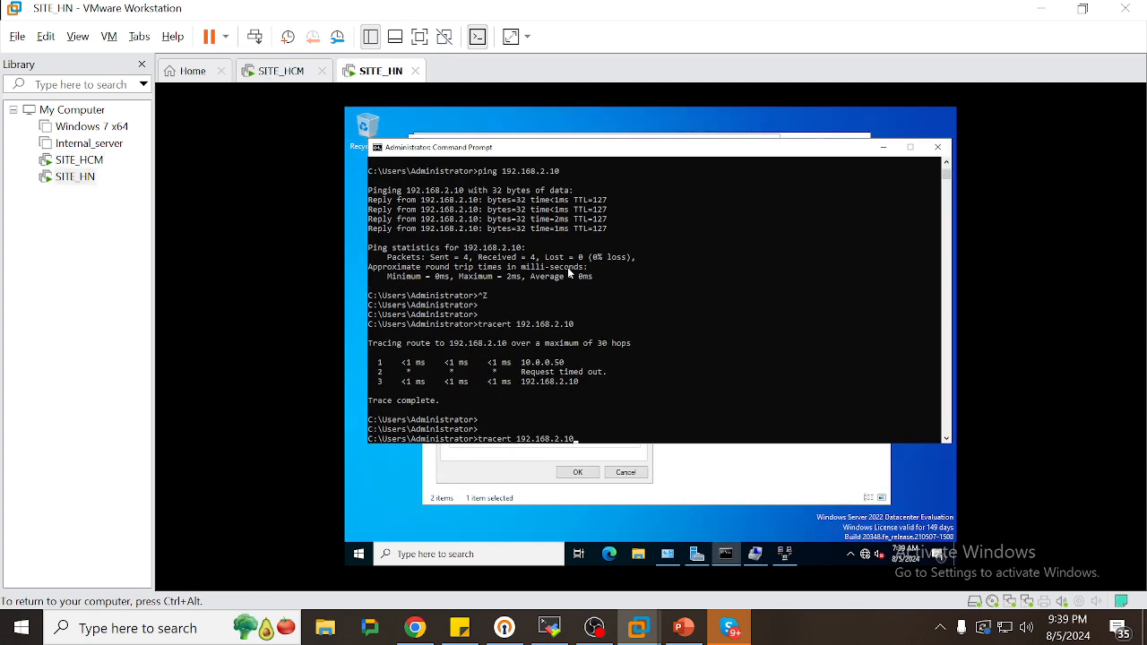
key(Up)
key(Up)
text(-t)
key(Return)
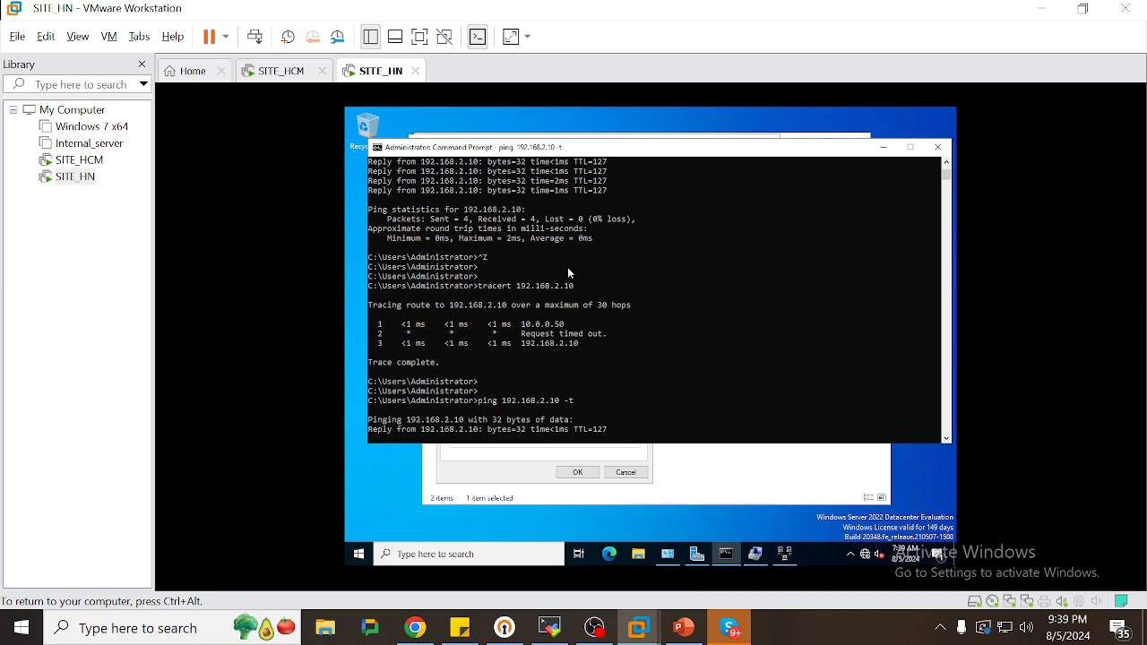
Add a Sticky Notes line saying both sites see each other normally
click(460, 627)
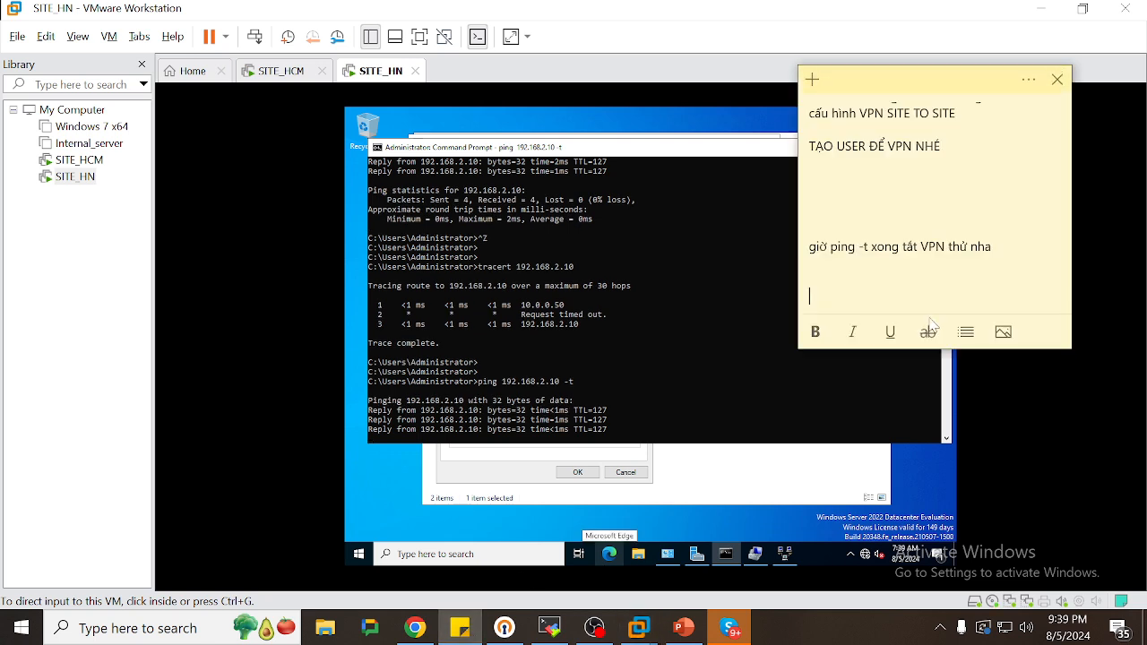
scroll(932, 324, down, 1)
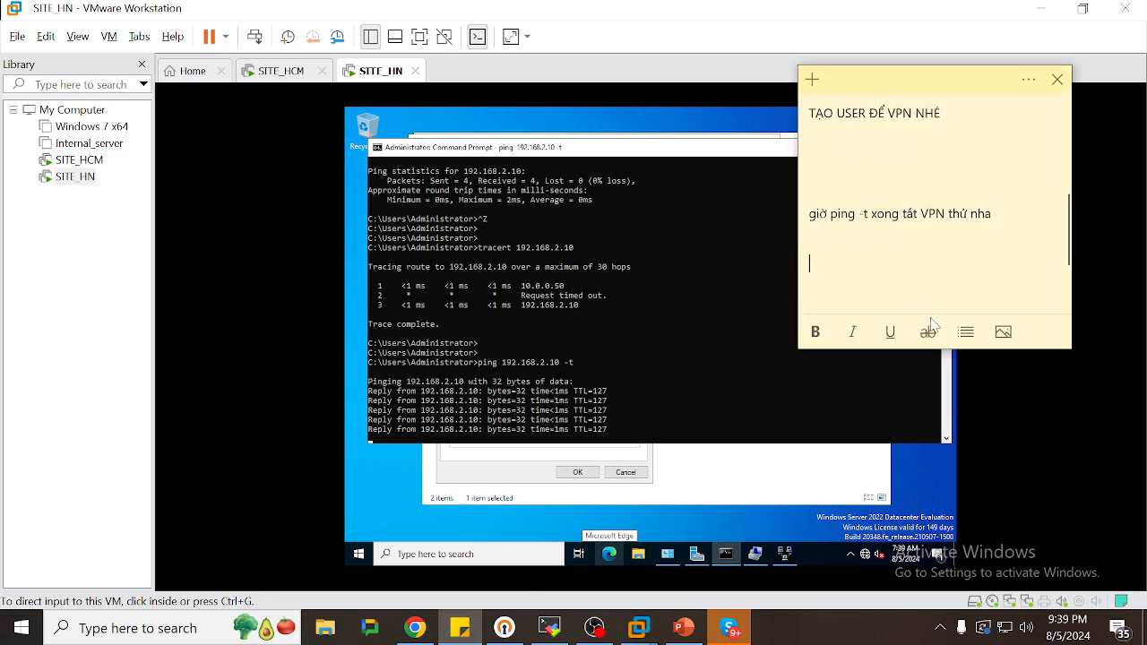
text(2 bên đan)
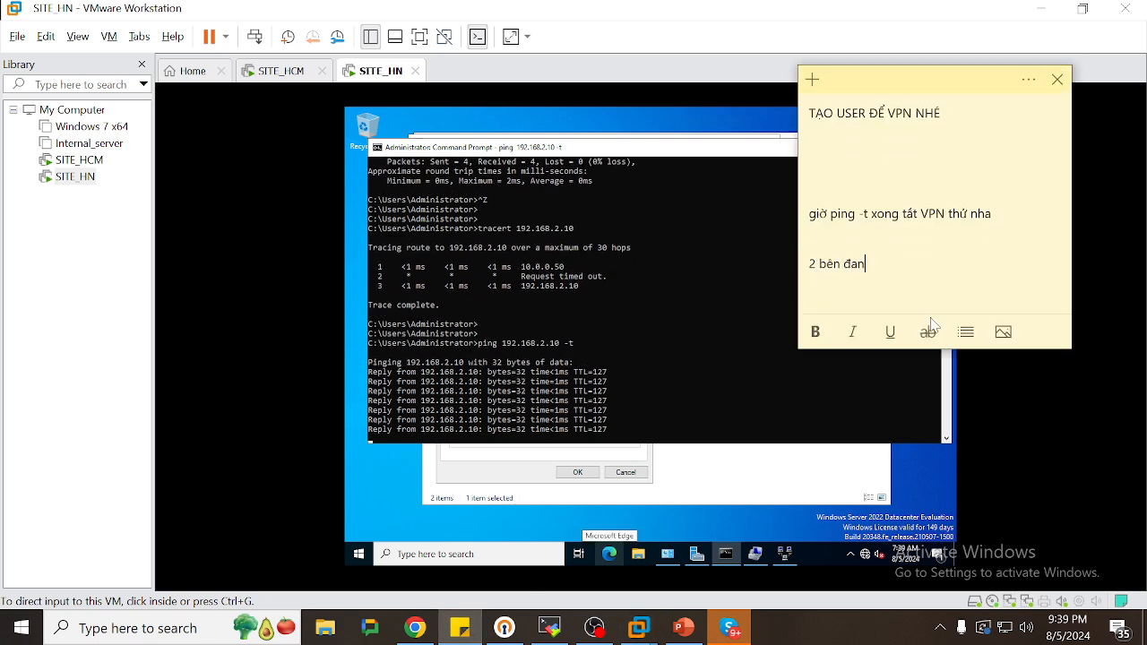
text(g thấy nhau )
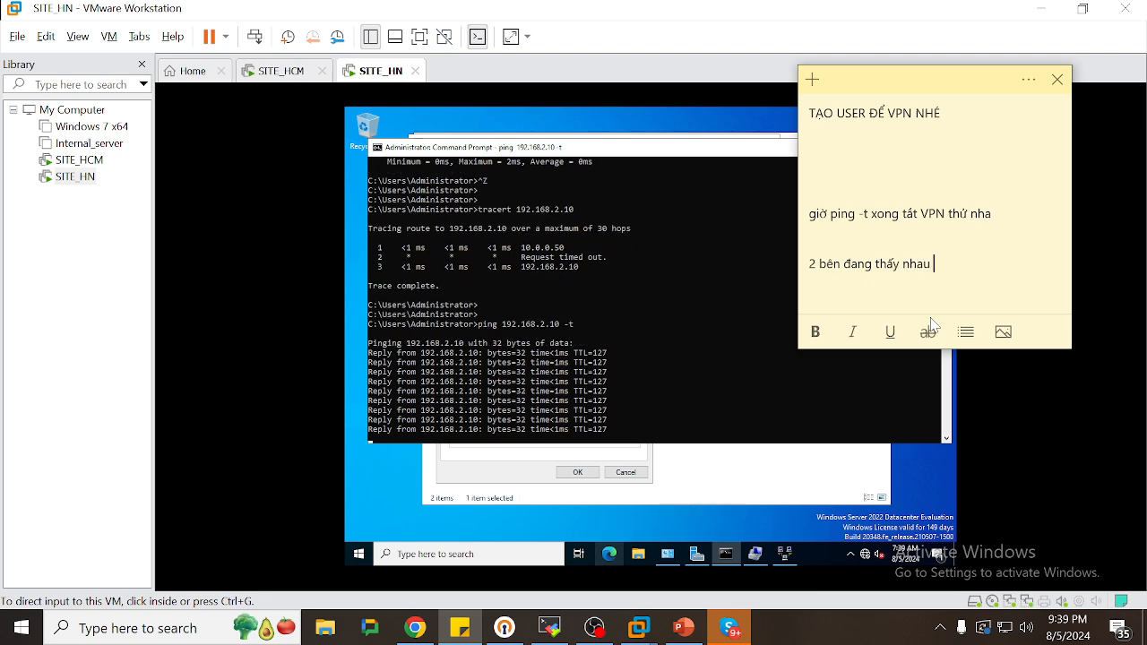
text(binh thường nah)
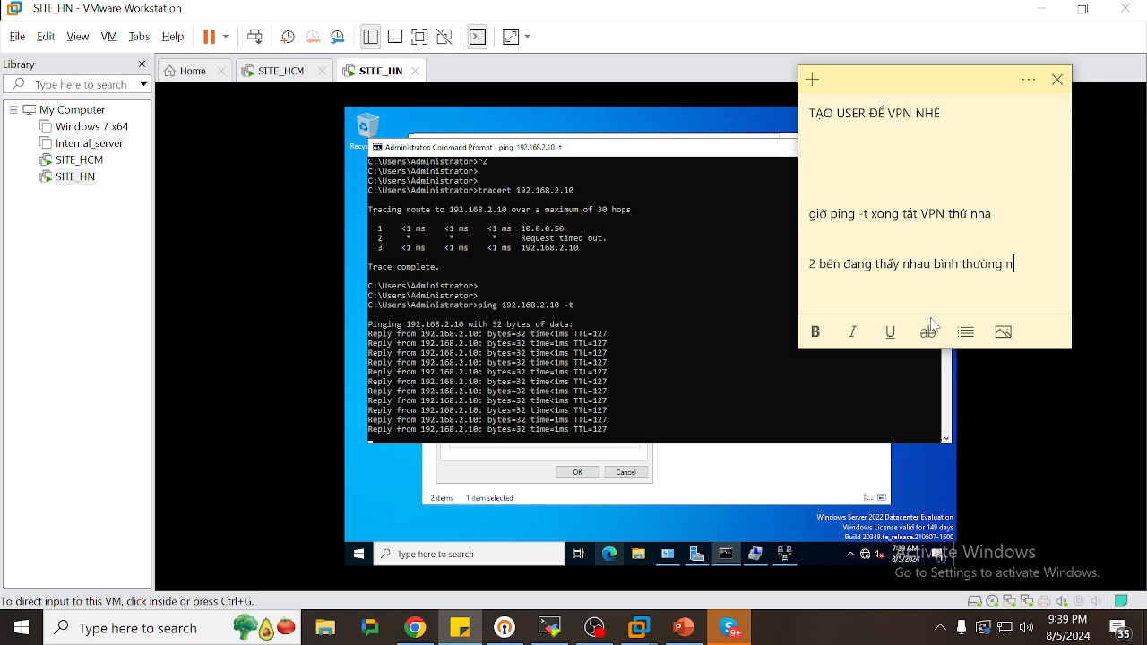
key(BackSpace)
key(BackSpace)
text(ha)
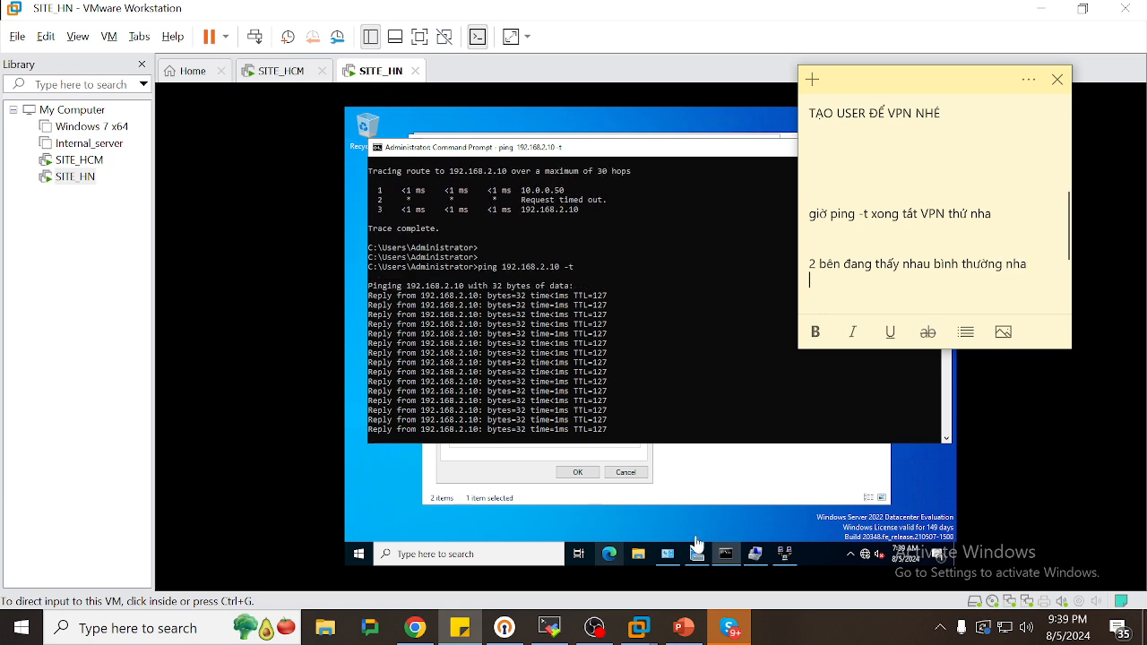
click(782, 554)
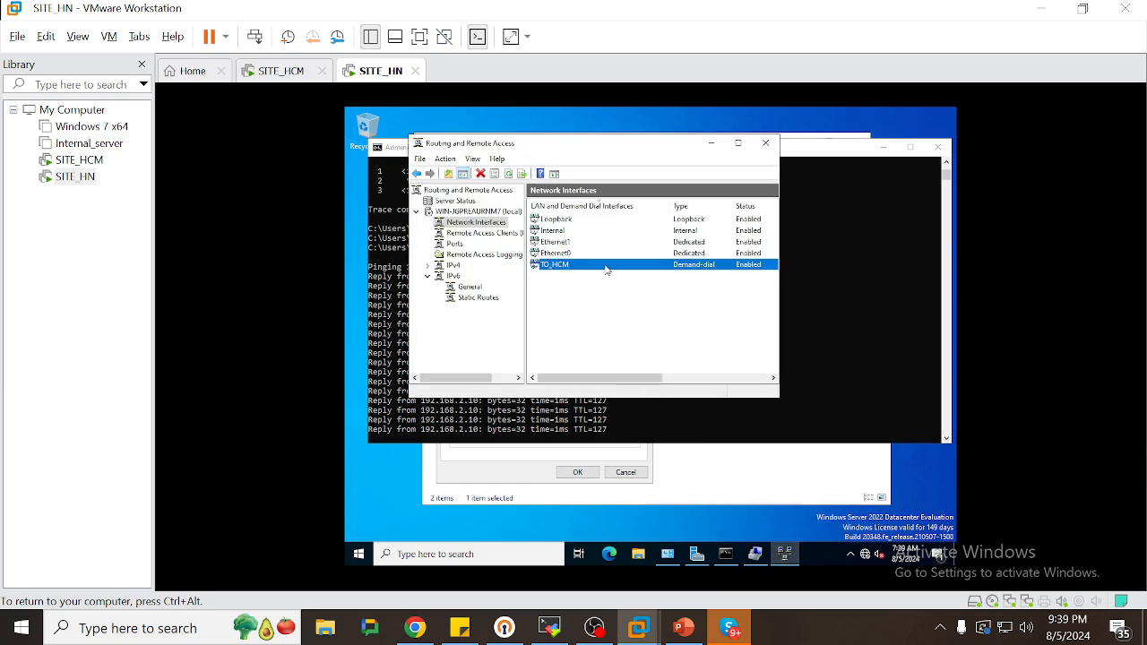
Open TO_HCM's actions on SITE_HN, then tidy SITE_HCM's consoles by closing the finished tracert window
right_click(593, 266)
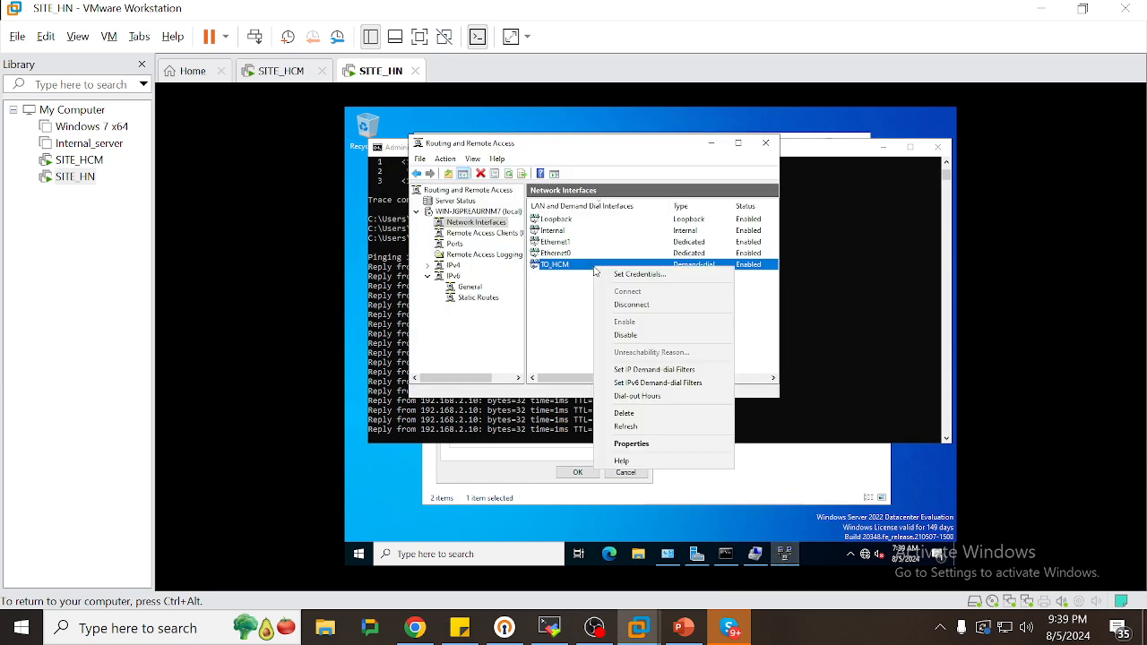
click(618, 304)
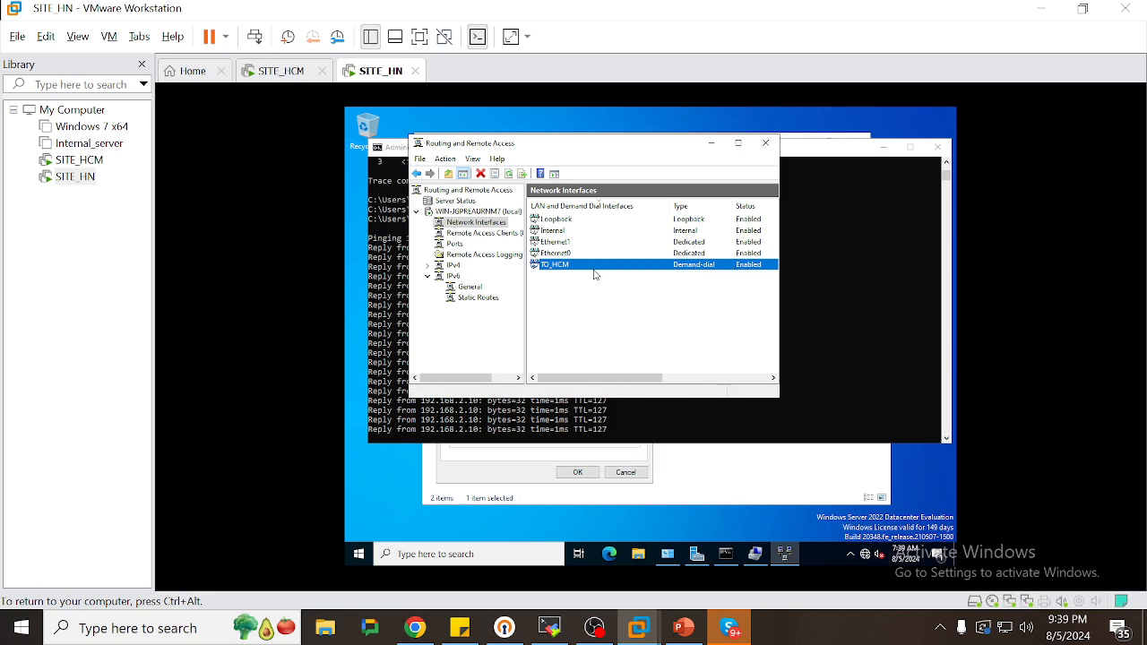
right_click(591, 269)
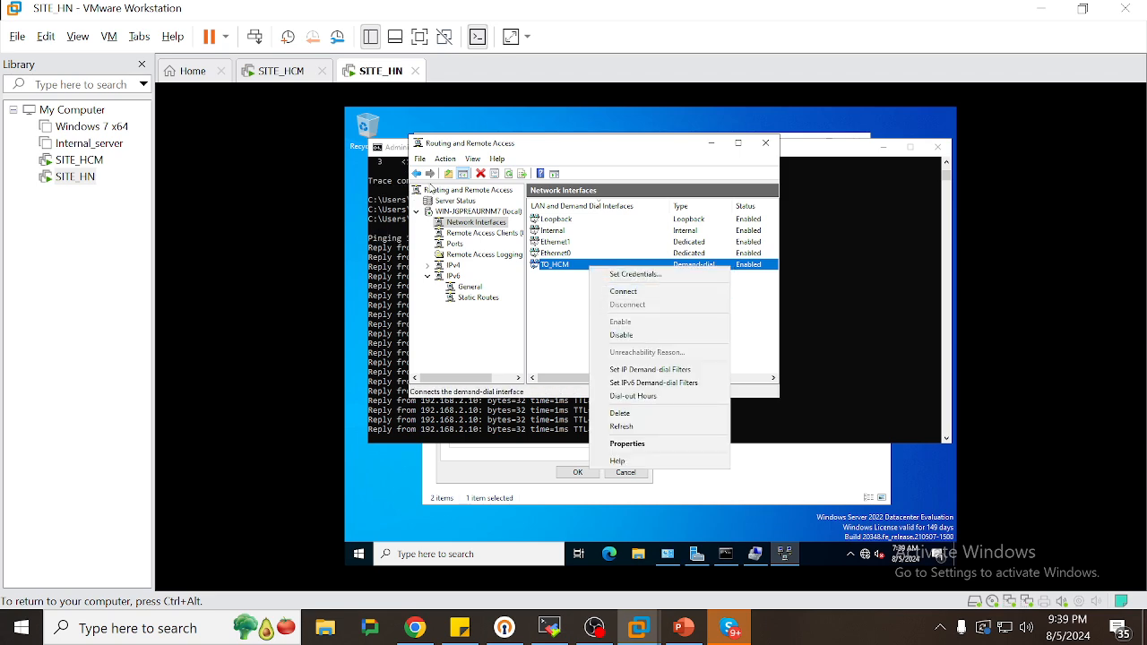
click(316, 79)
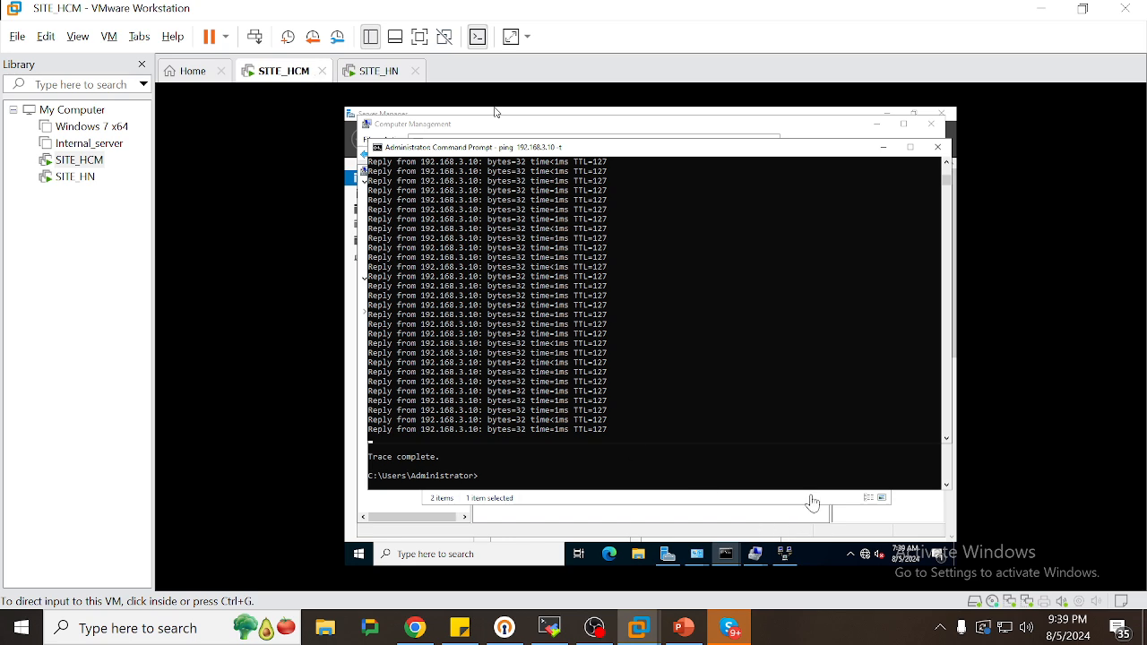
click(910, 487)
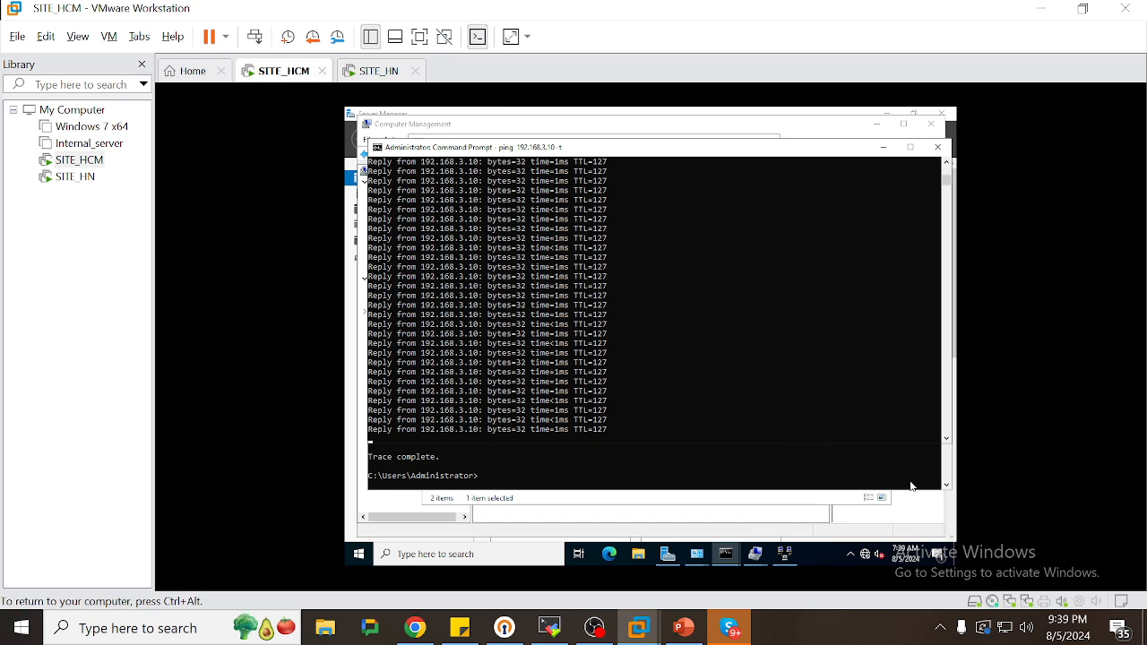
drag(798, 152, 754, 152)
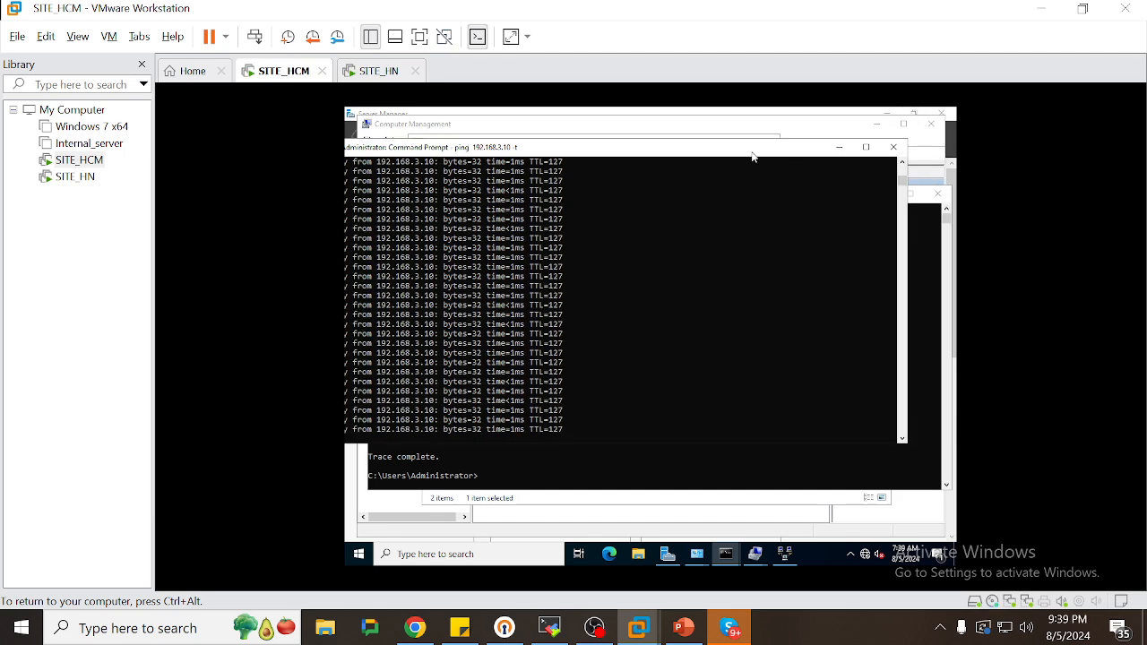
click(938, 192)
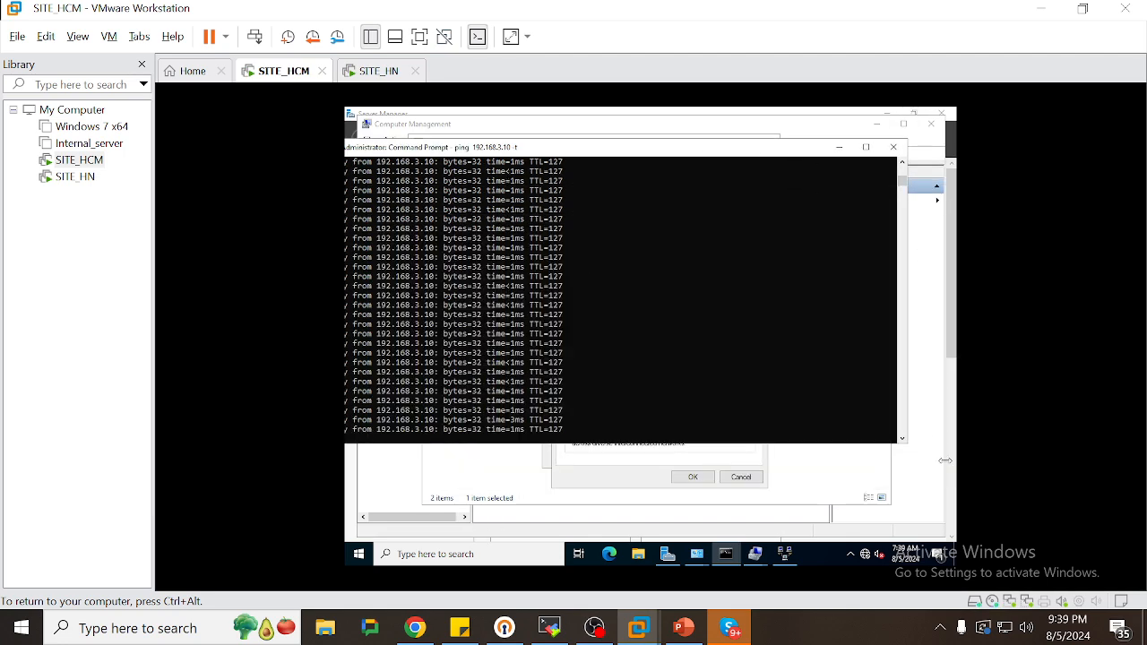
click(358, 72)
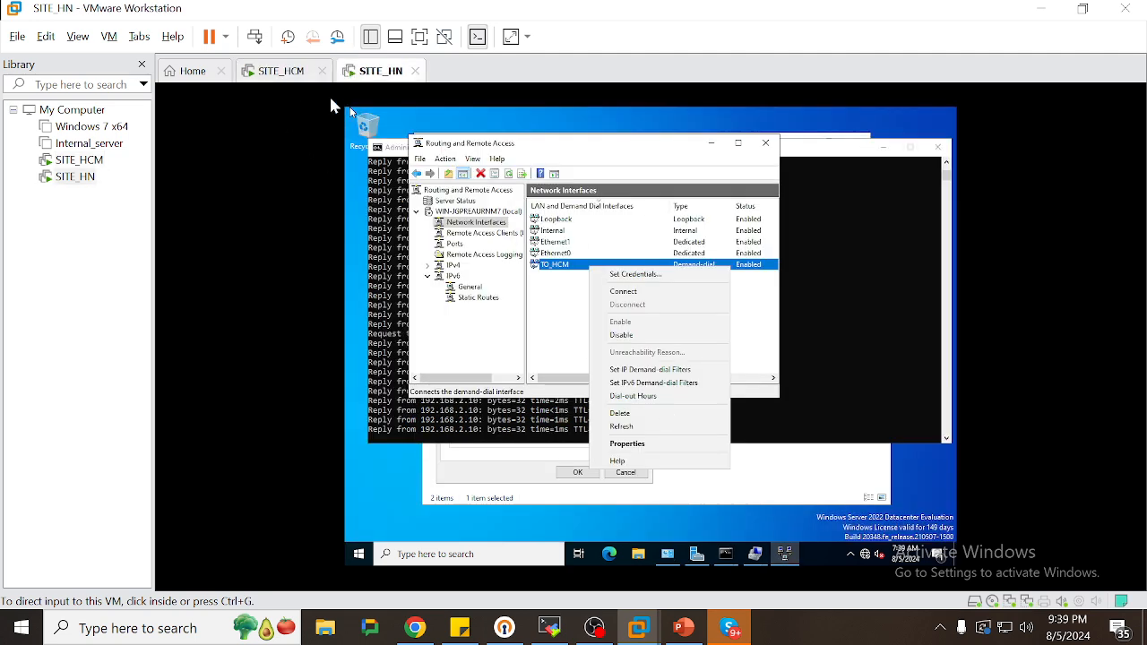
click(288, 81)
Open the actions menus for TO_HN on SITE_HCM and TO_HCM on SITE_HN
click(785, 553)
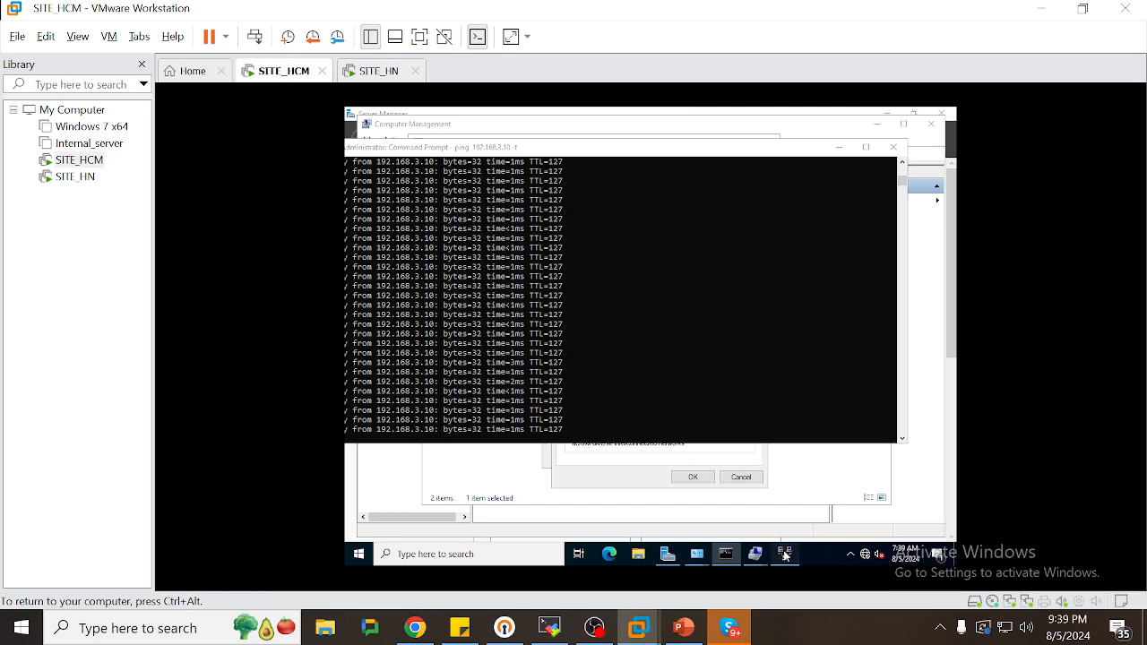
right_click(624, 268)
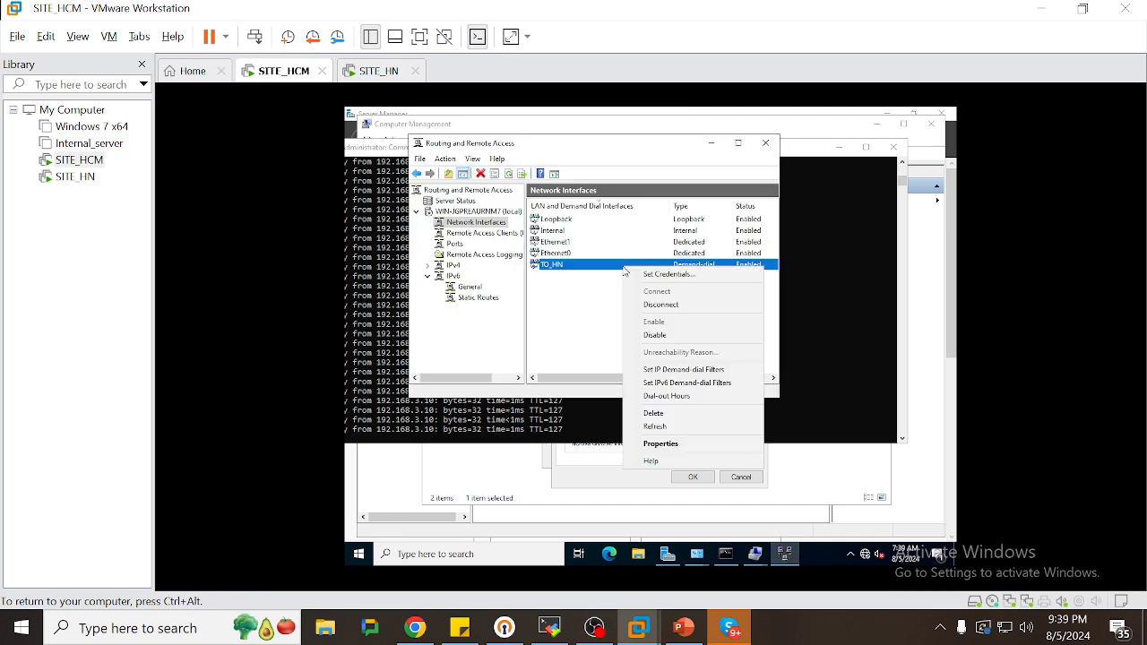
click(645, 304)
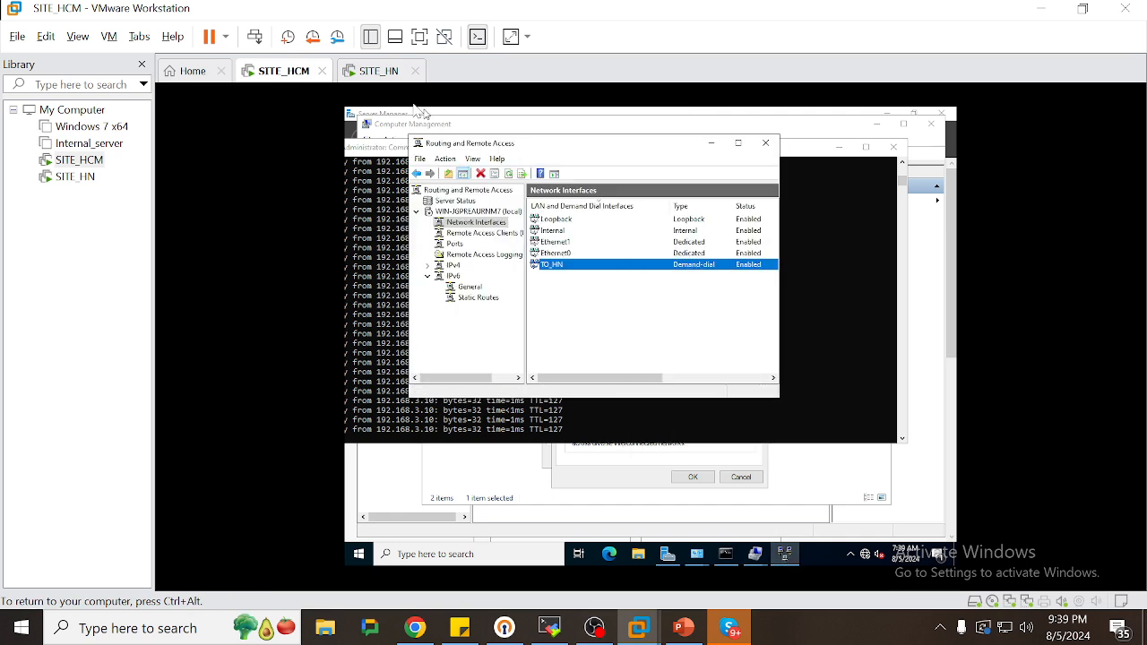
click(367, 74)
click(578, 302)
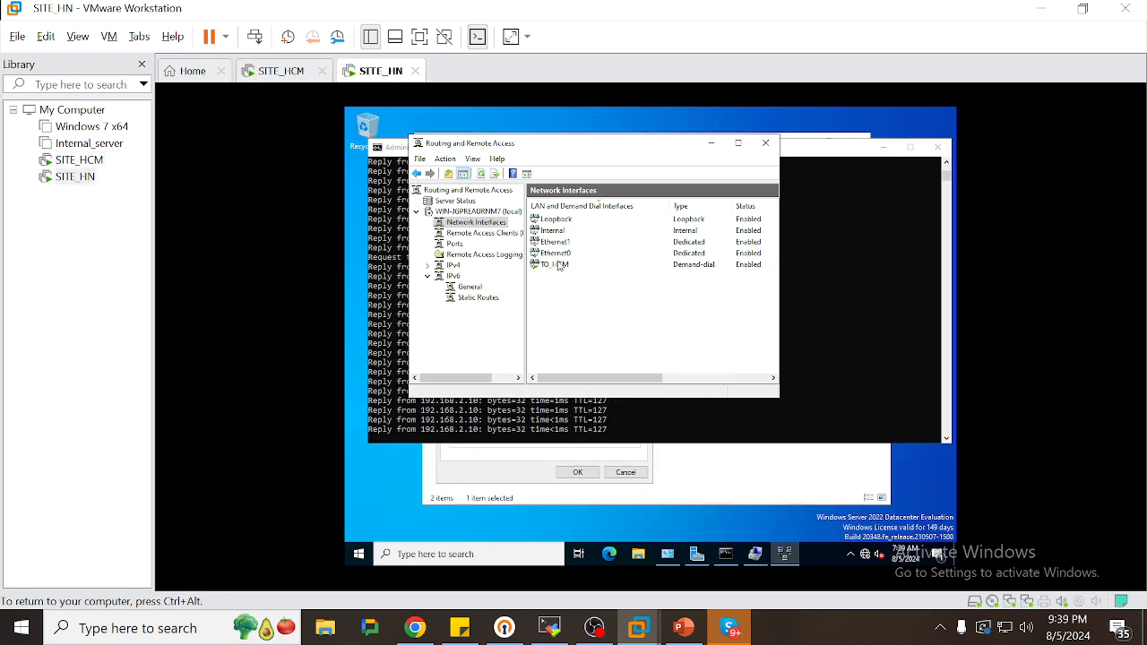
click(556, 264)
right_click(556, 264)
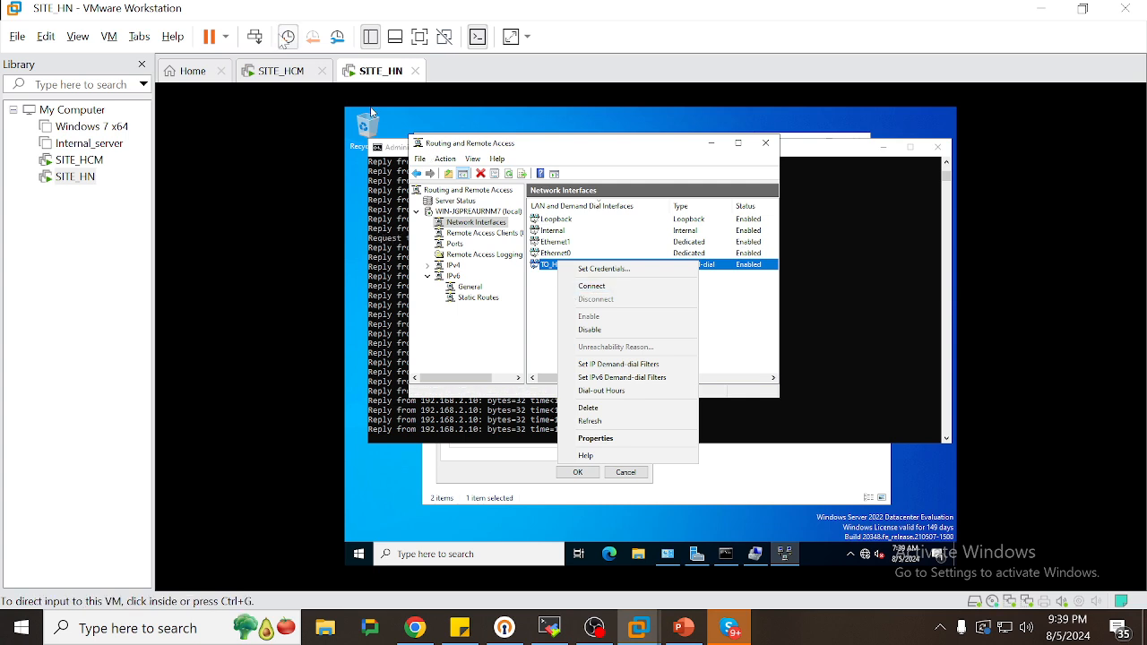
Disable the TO_HN demand-dial interface in Routing and Remote Access on SITE_HCM
click(280, 71)
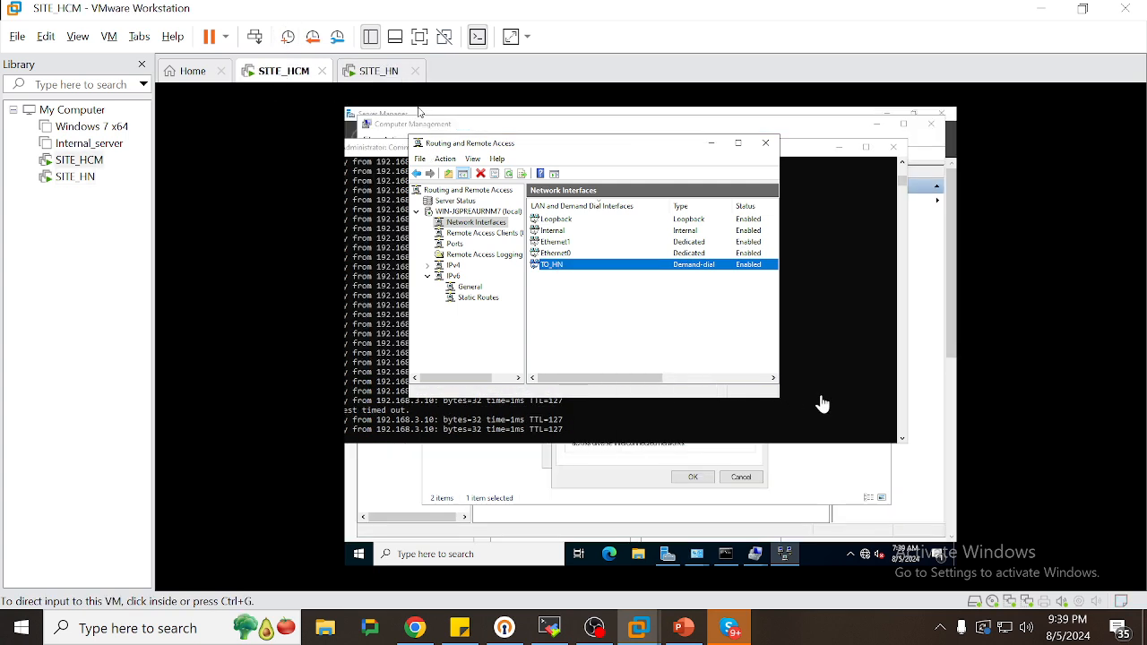
click(682, 266)
right_click(682, 266)
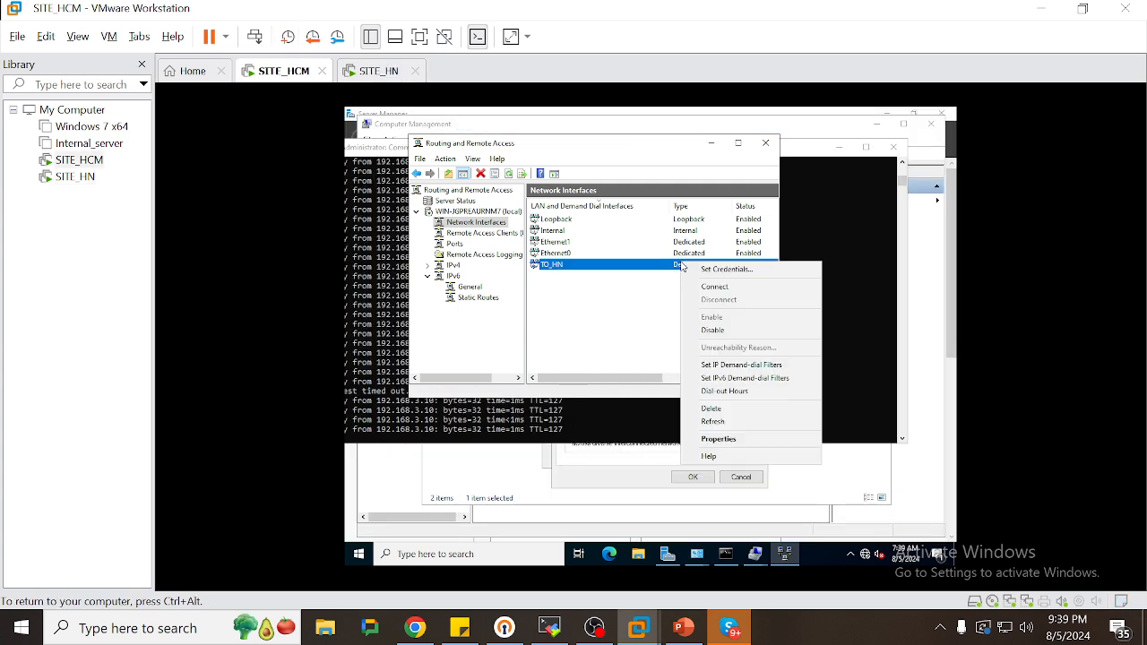
click(578, 260)
right_click(572, 266)
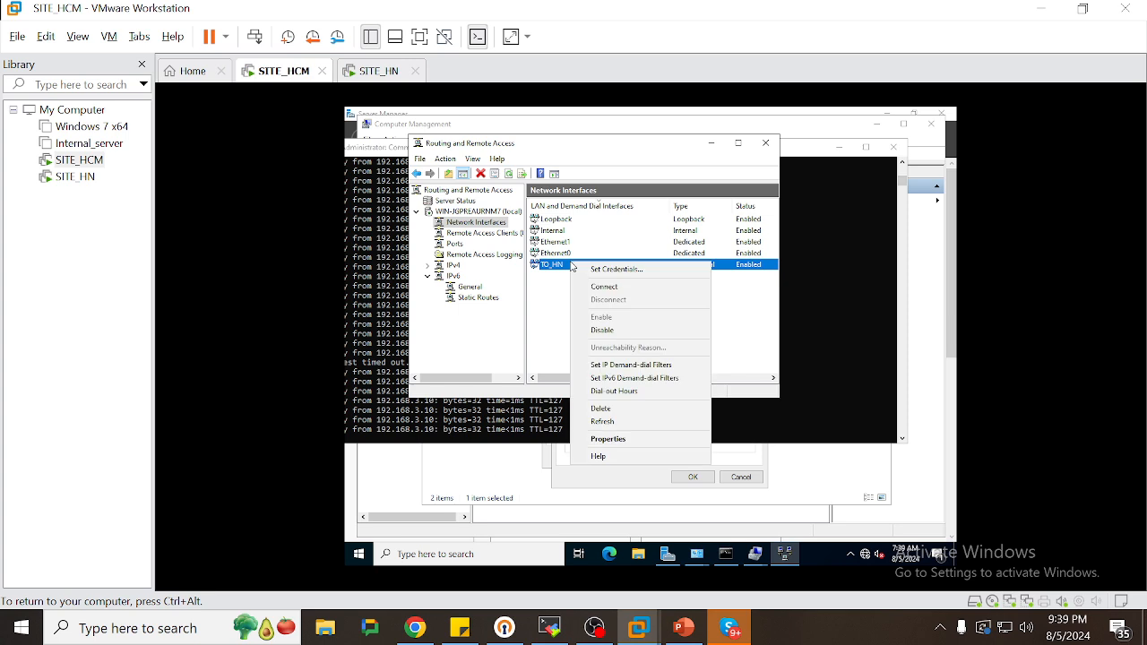
click(612, 330)
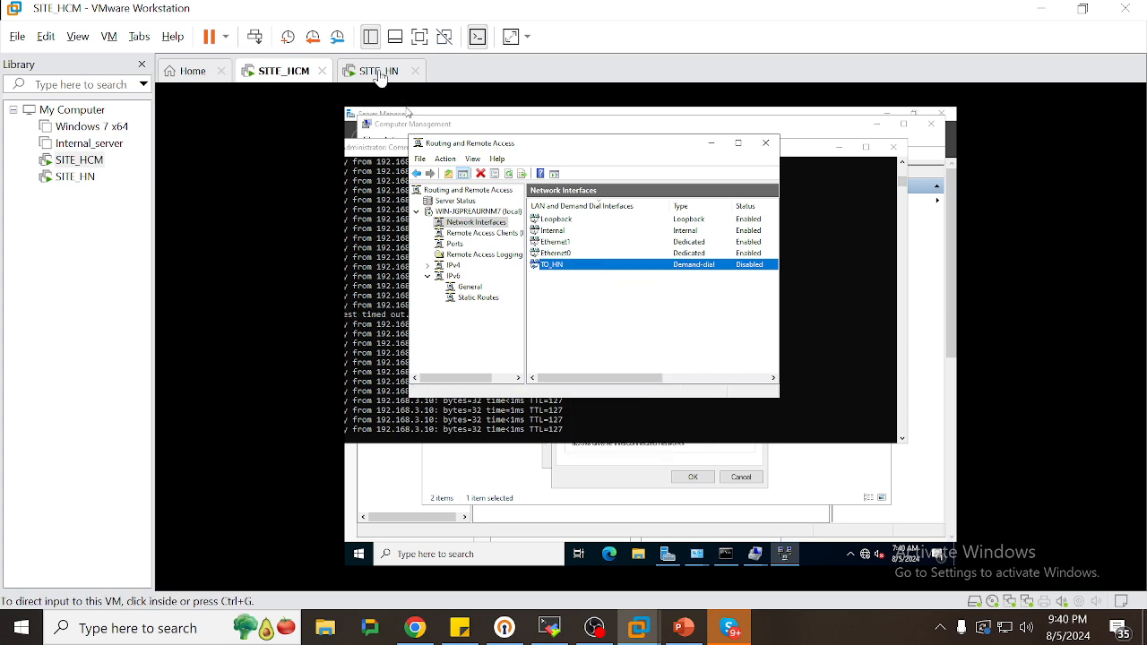
Disable TO_HCM on SITE_HN and bring both ping consoles back into view
click(381, 71)
click(592, 330)
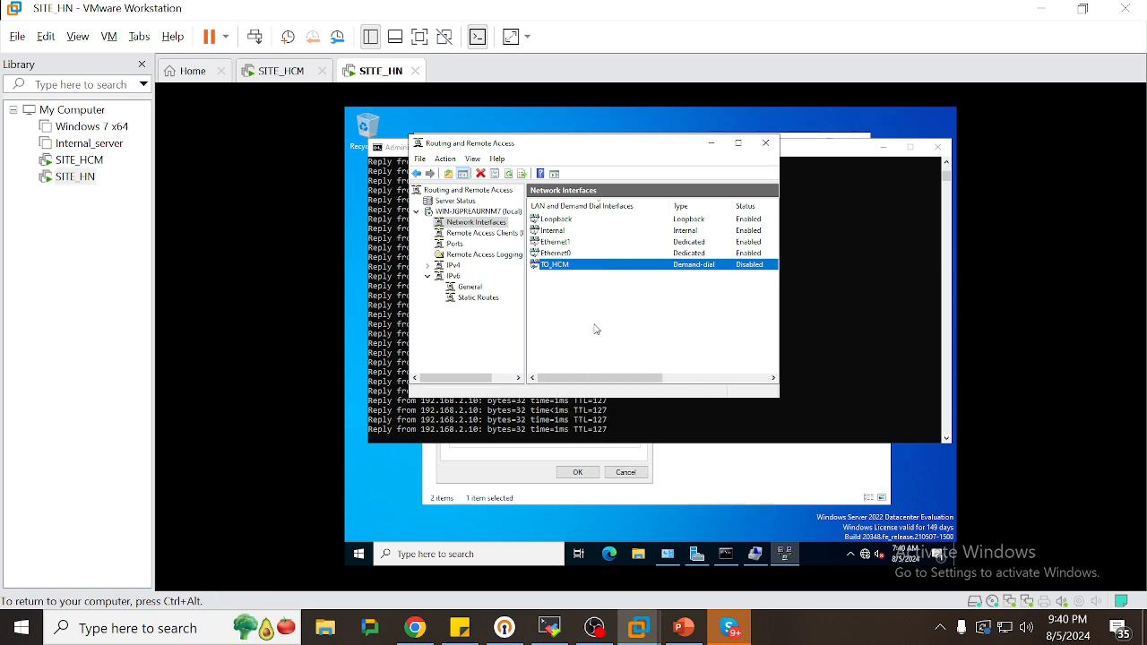
click(856, 312)
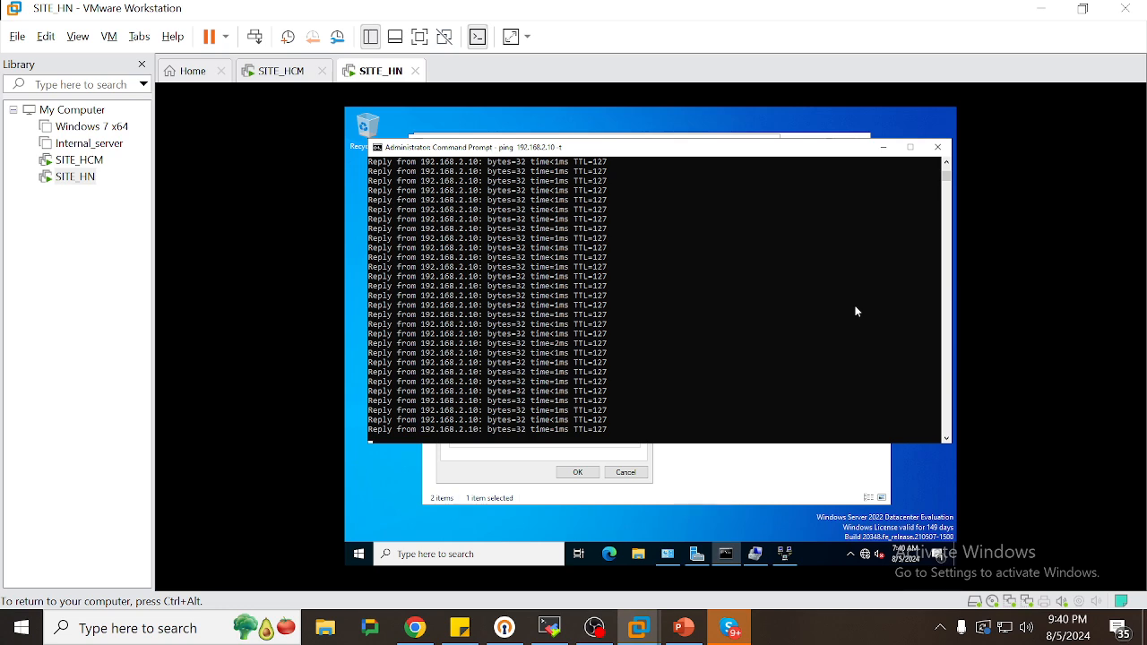
click(291, 71)
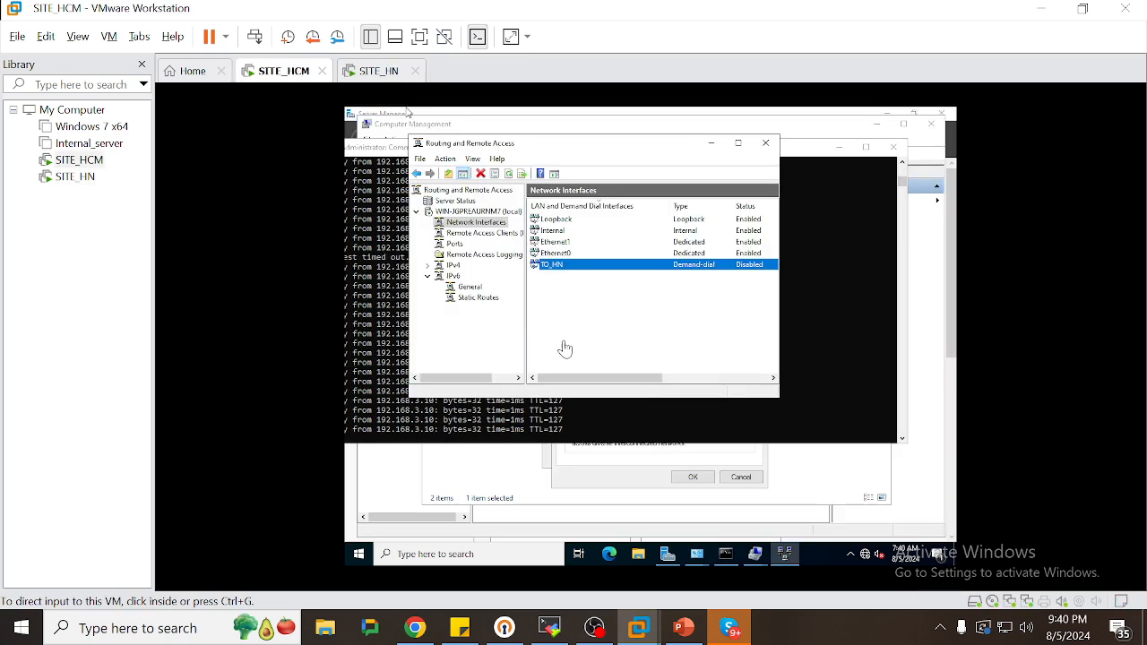
click(804, 363)
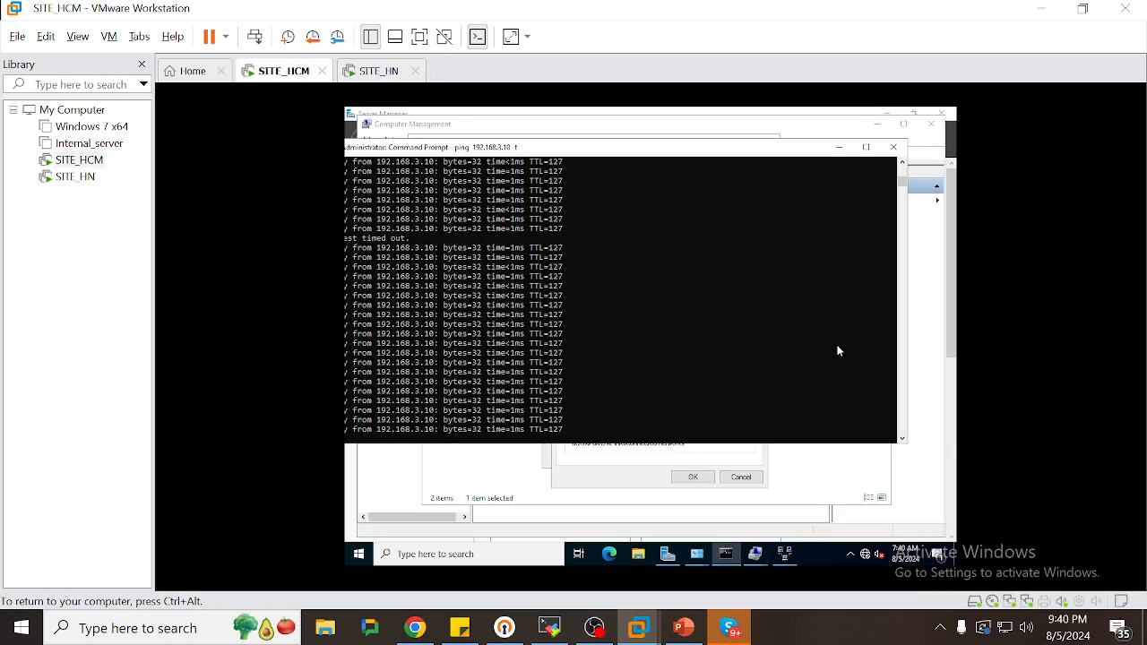
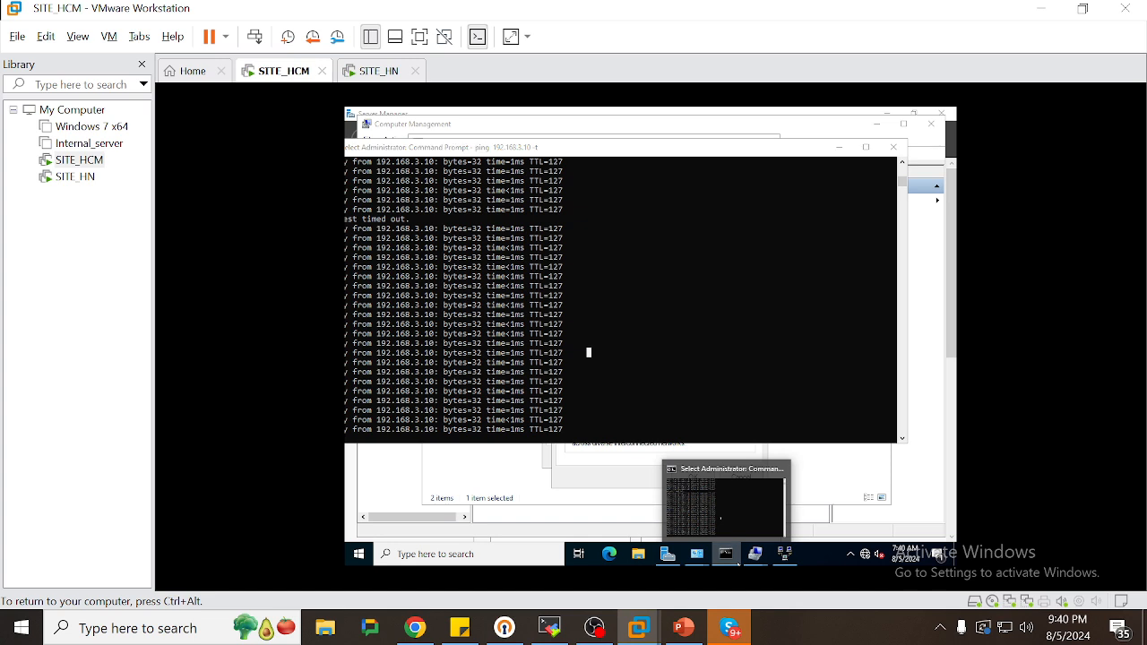
Open SITE_HCM's Ethernet0 properties and view its IPv4 address 192.168.2.10
click(726, 554)
click(627, 441)
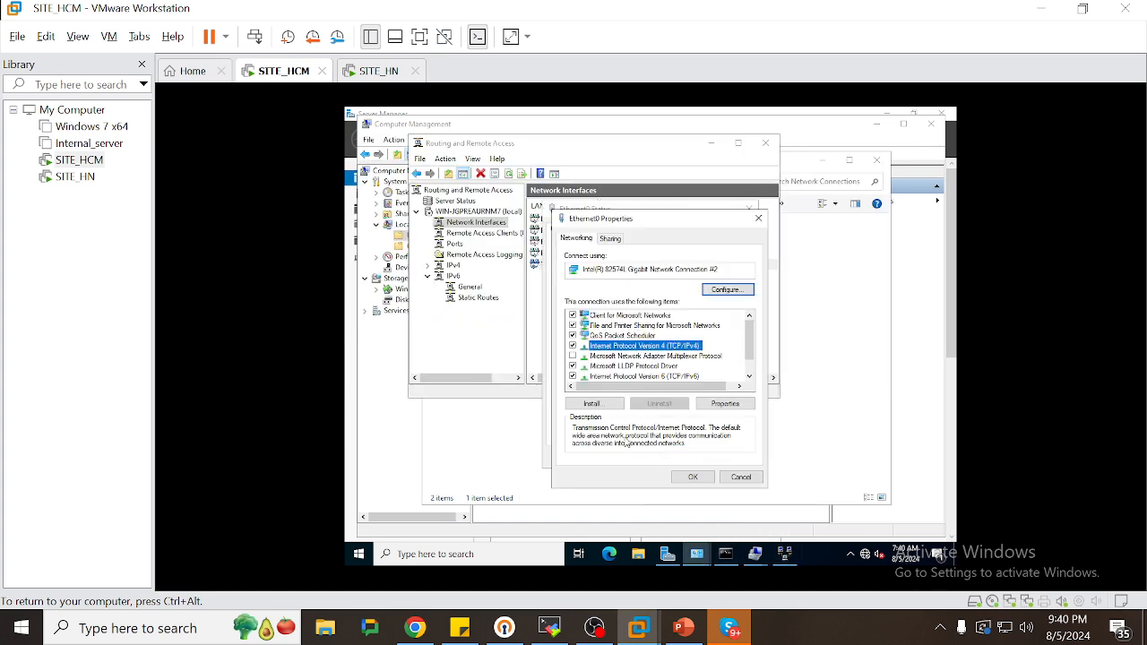
click(741, 476)
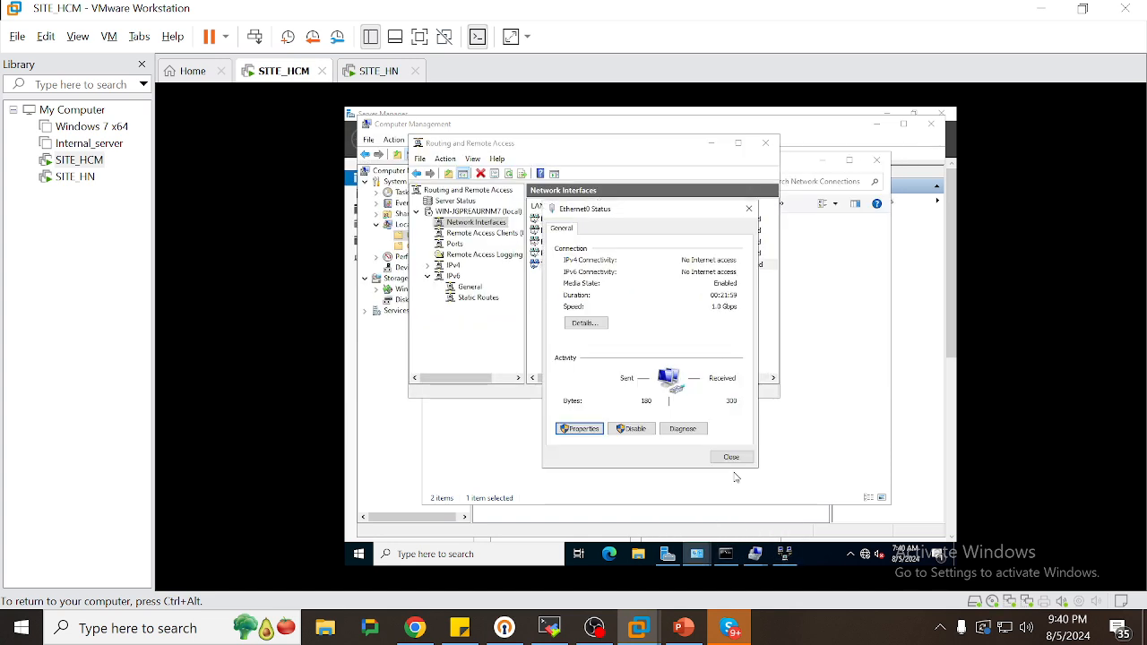
click(581, 429)
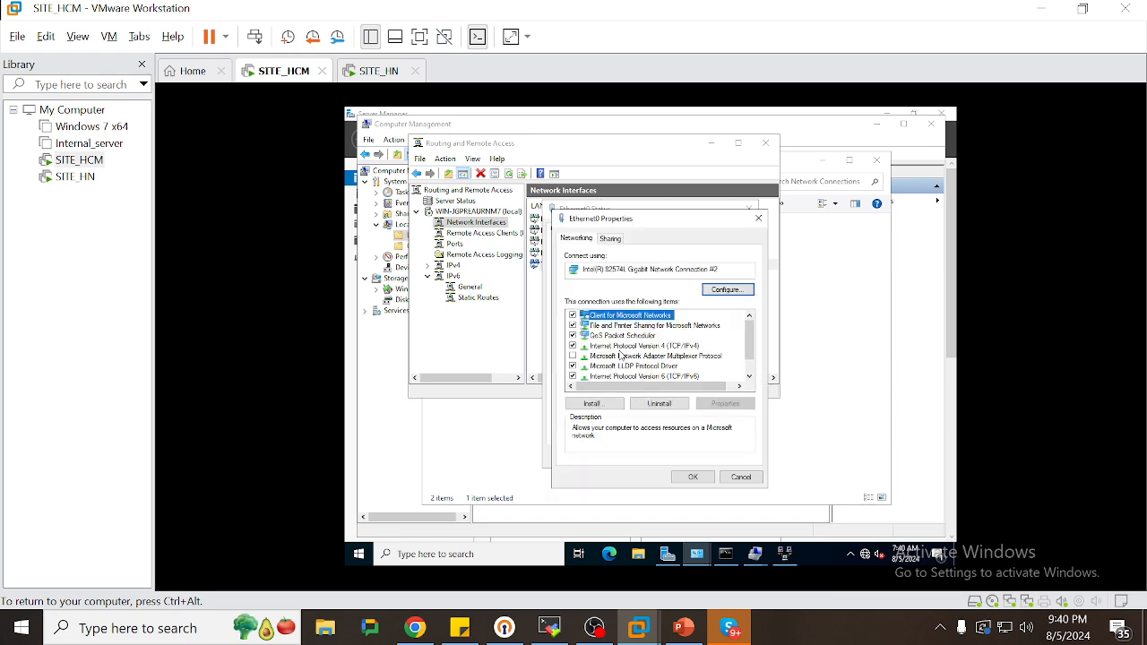
double_click(623, 346)
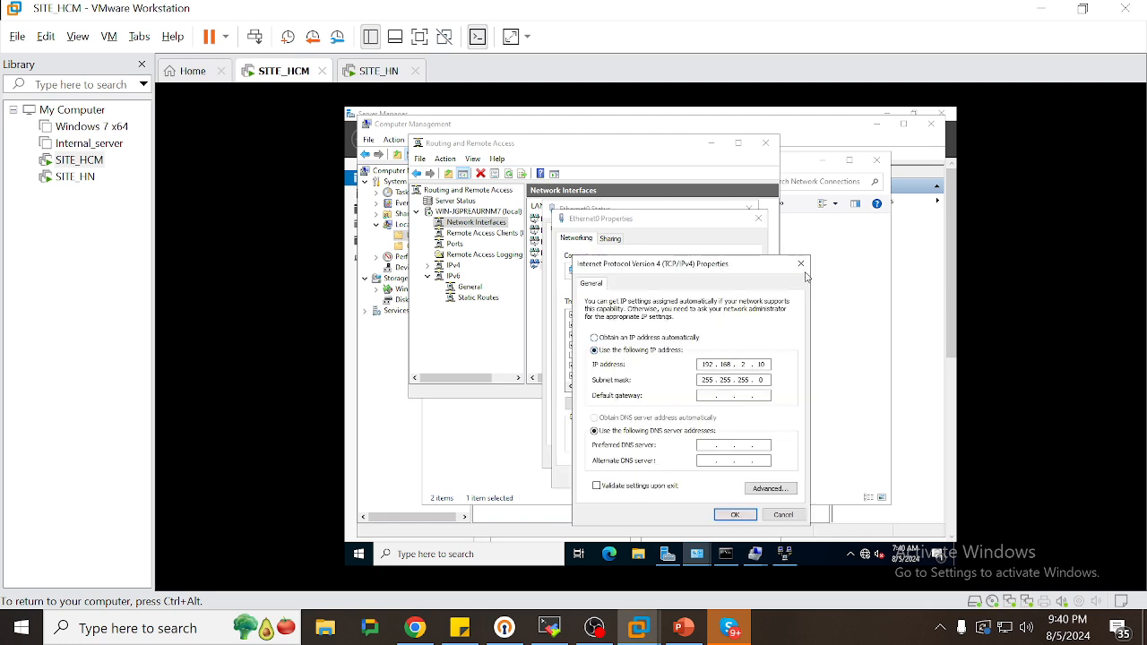
Close the IPv4, Ethernet0 Properties and Status dialogs, then switch to SITE_HN
click(800, 263)
click(758, 219)
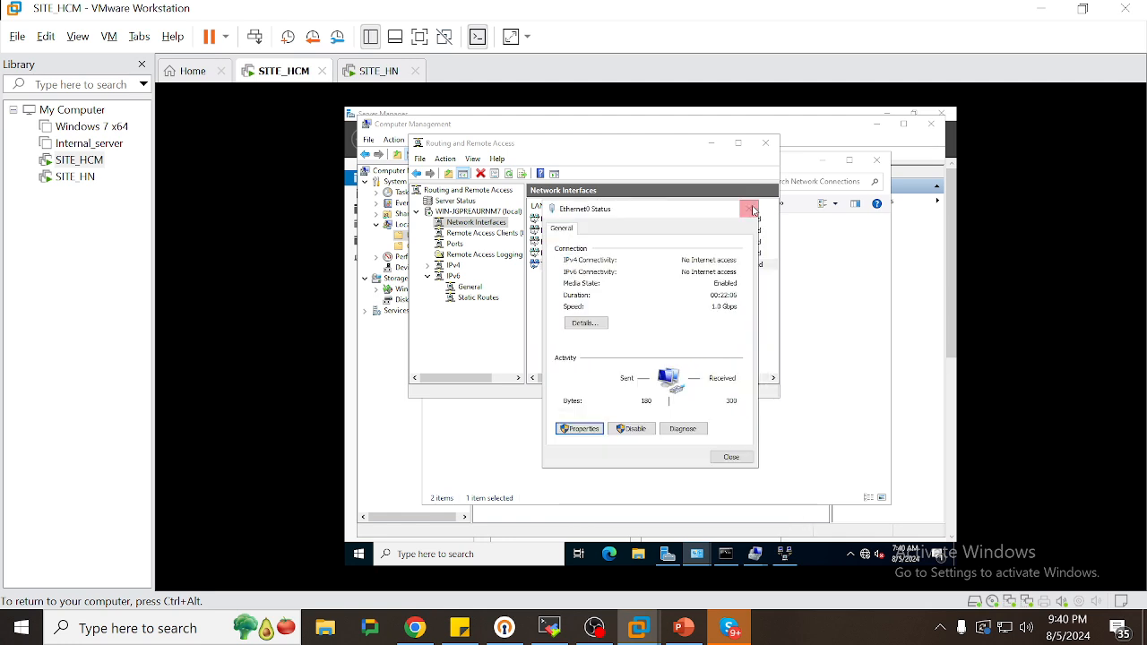
click(753, 210)
click(385, 73)
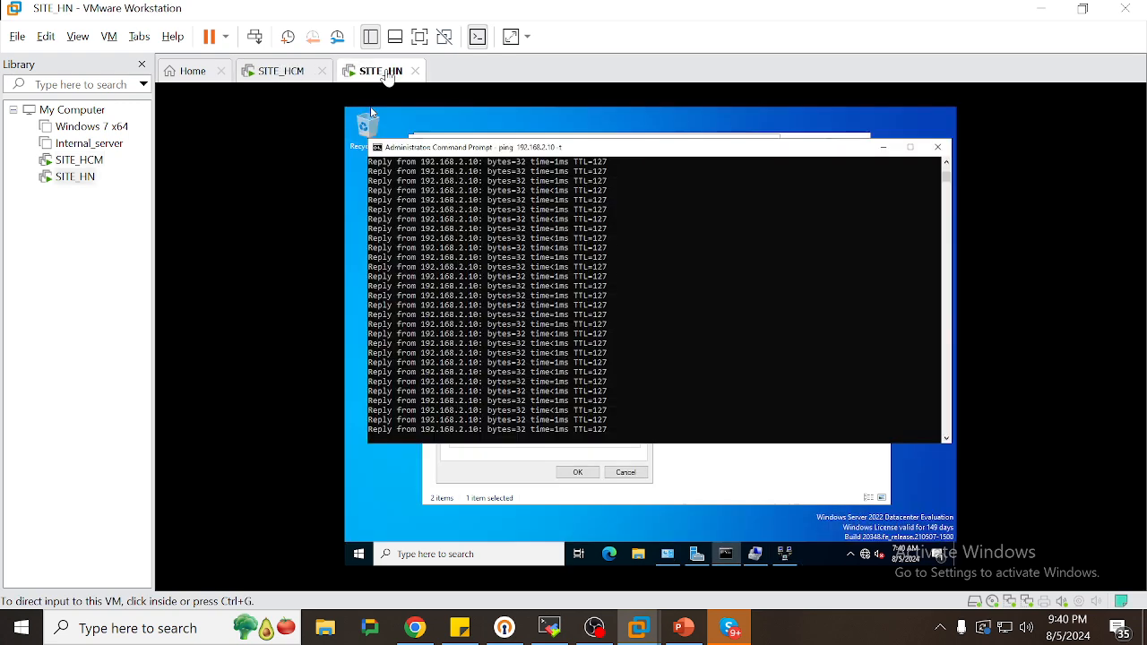
Stop SITE_HN's ping and run ipconfig, marking Ethernet0 192.168.3.10 and TO_HCM 10.0.0.53
click(696, 333)
key(Return)
key(Return)
key(Return)
key(Return)
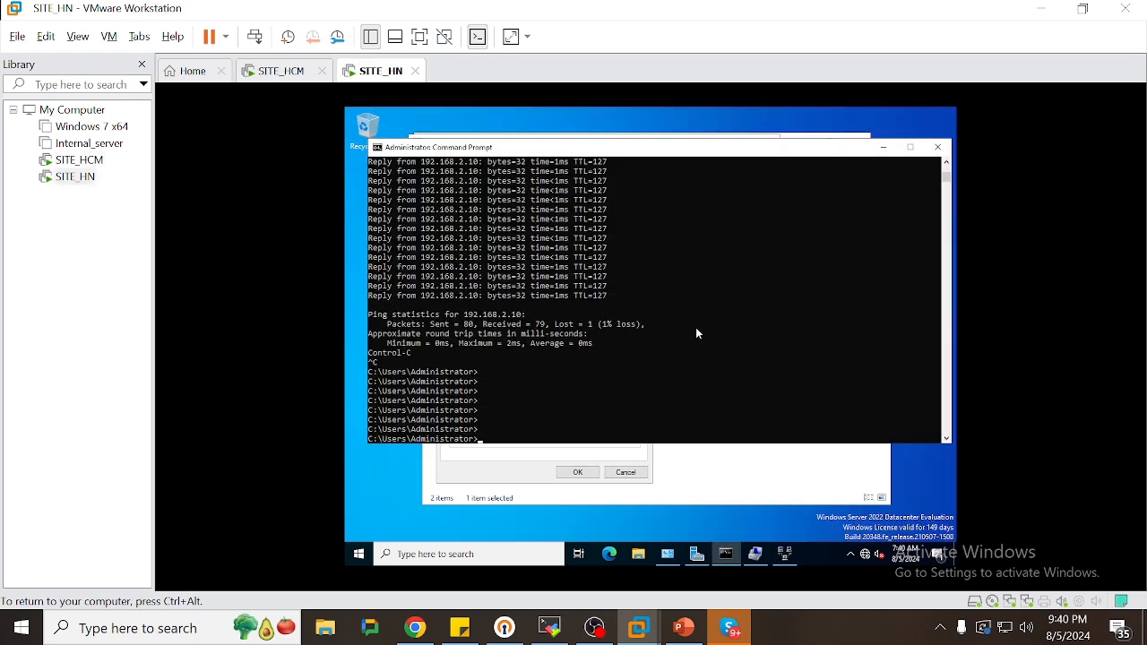
key(Return)
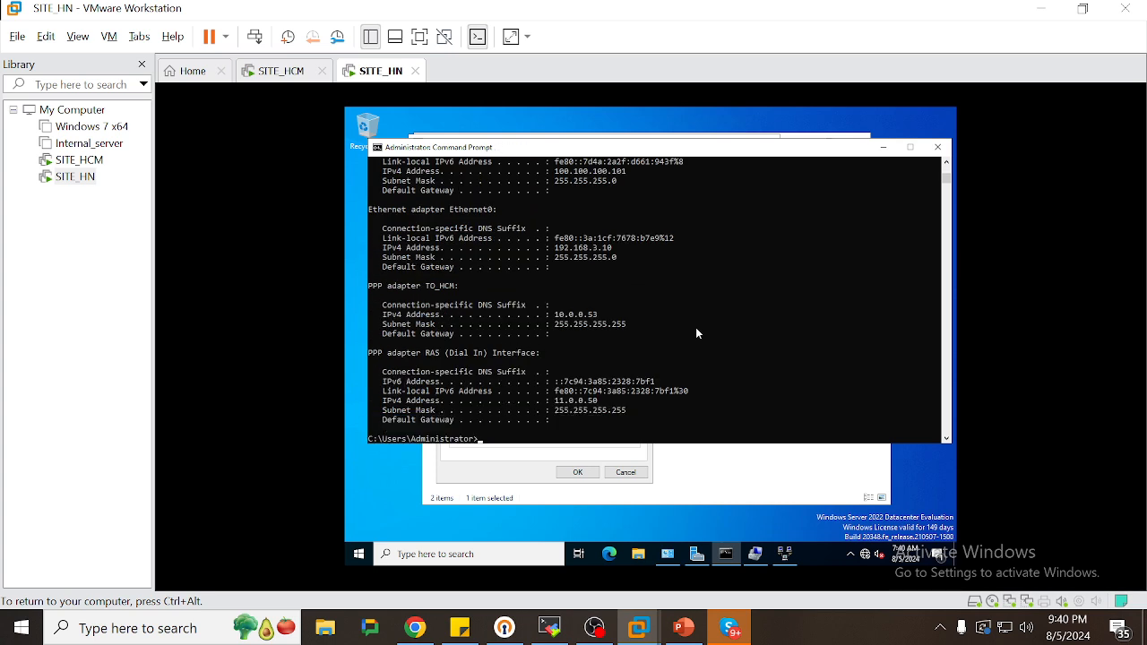
double_click(586, 249)
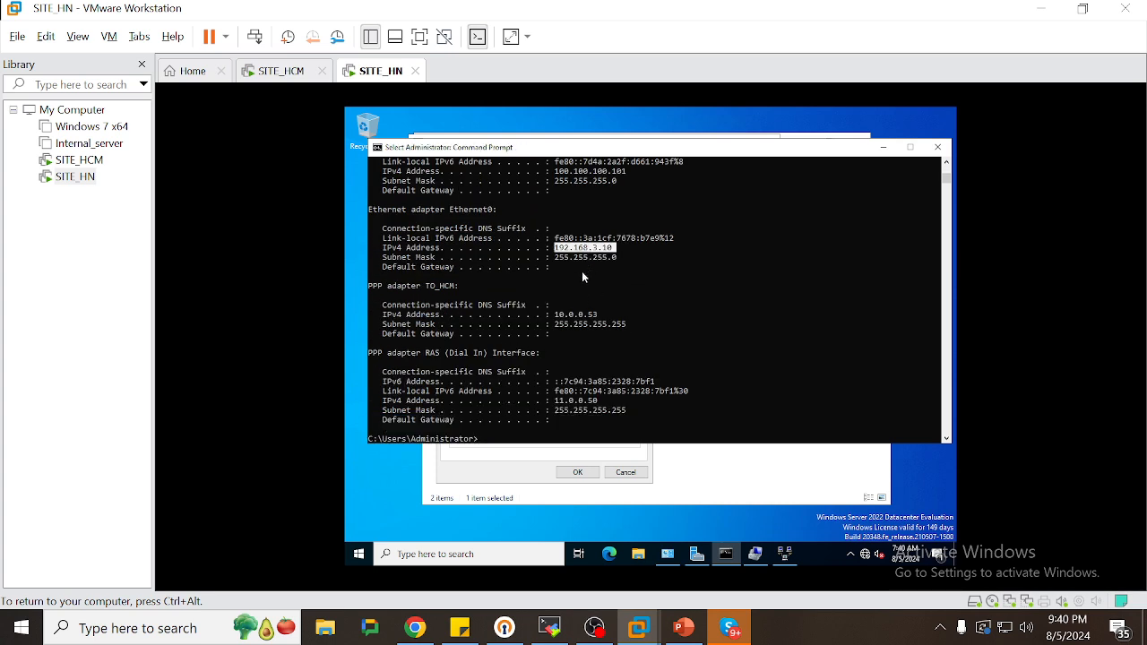
double_click(579, 316)
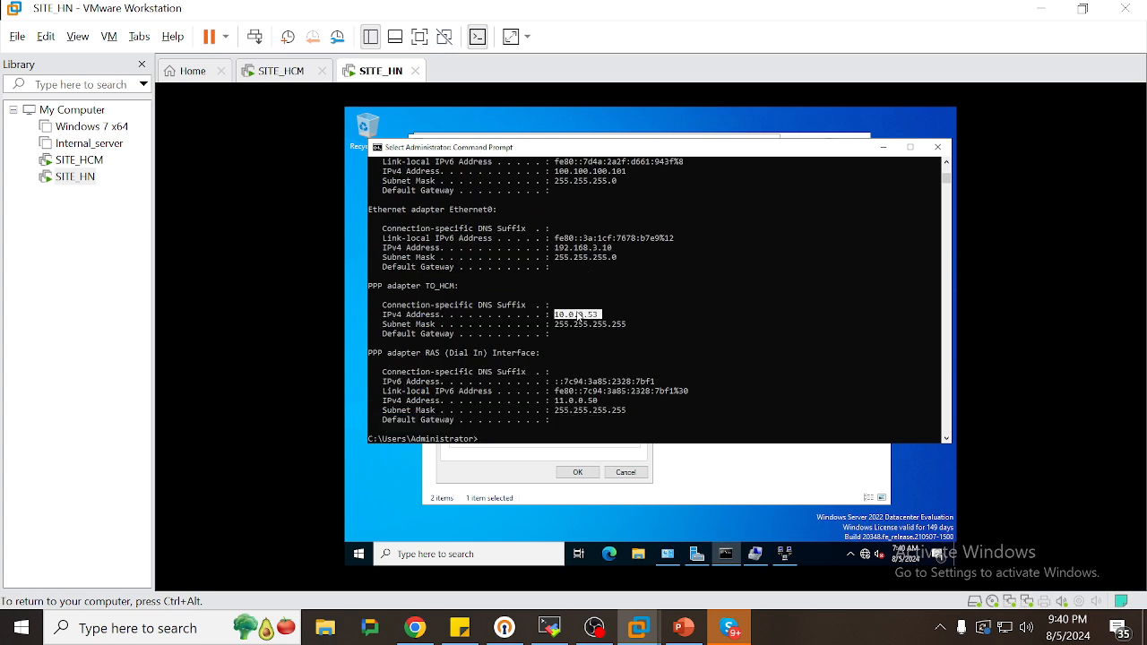
click(753, 472)
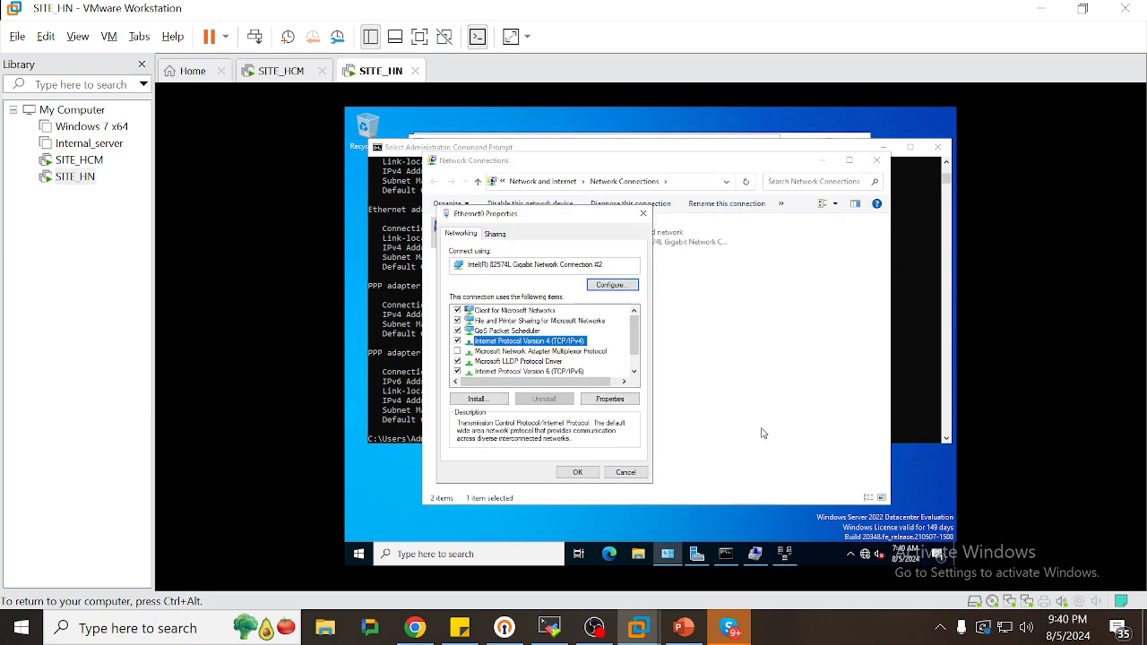
Disconnect the TO_HCM demand-dial interface in SITE_HN's Routing and Remote Access
click(785, 554)
right_click(602, 269)
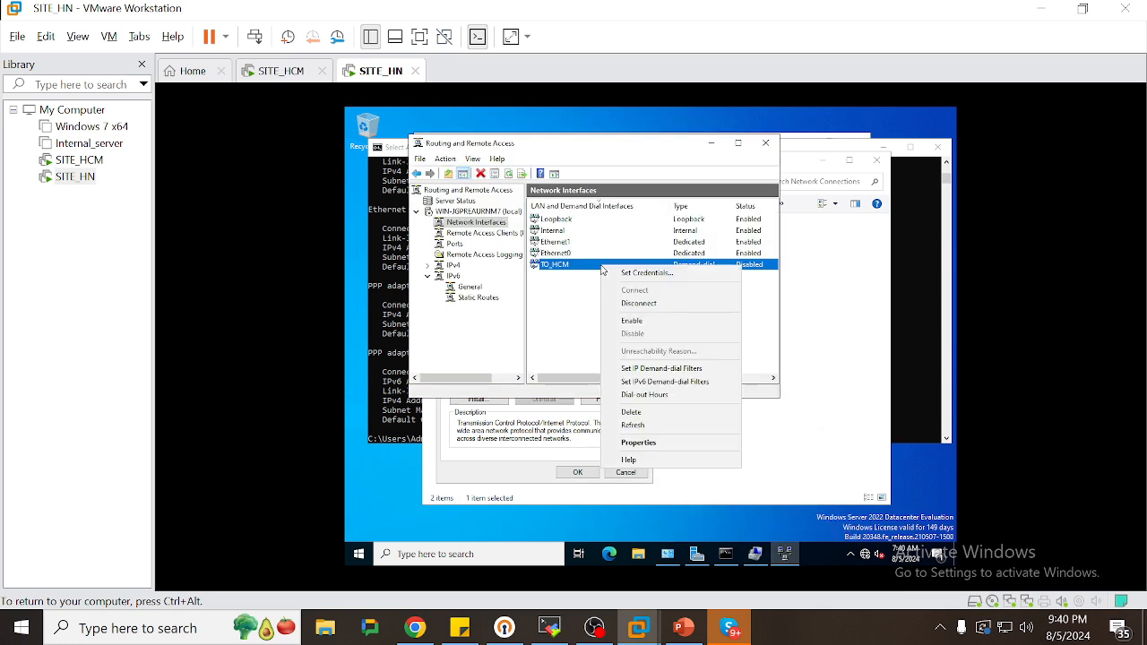
click(628, 306)
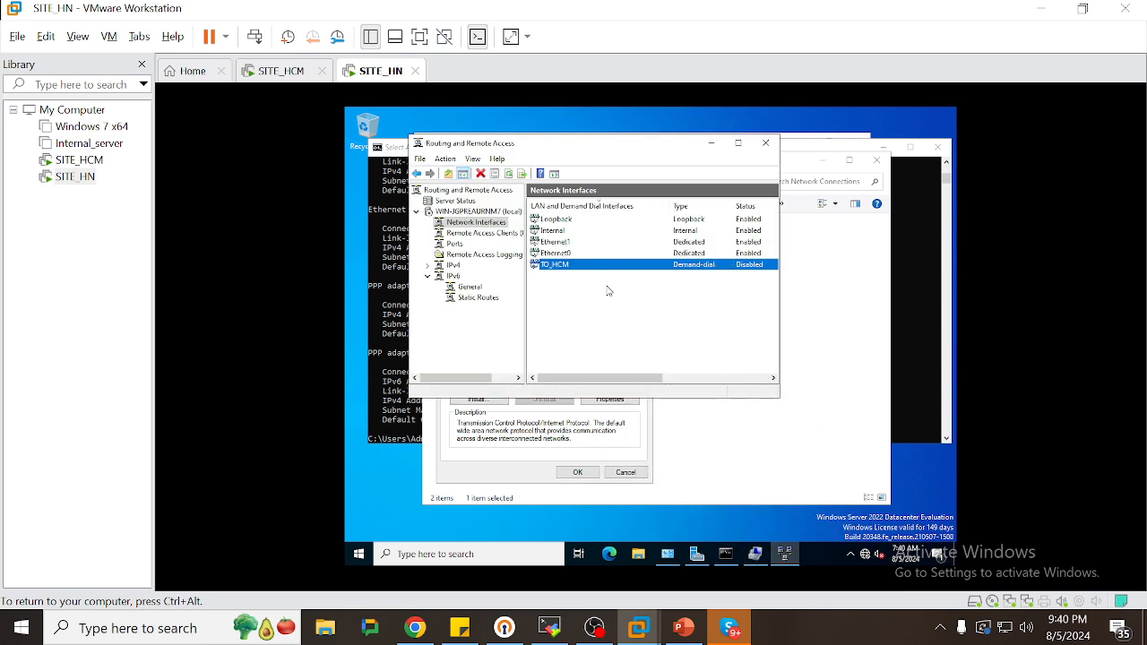
right_click(588, 269)
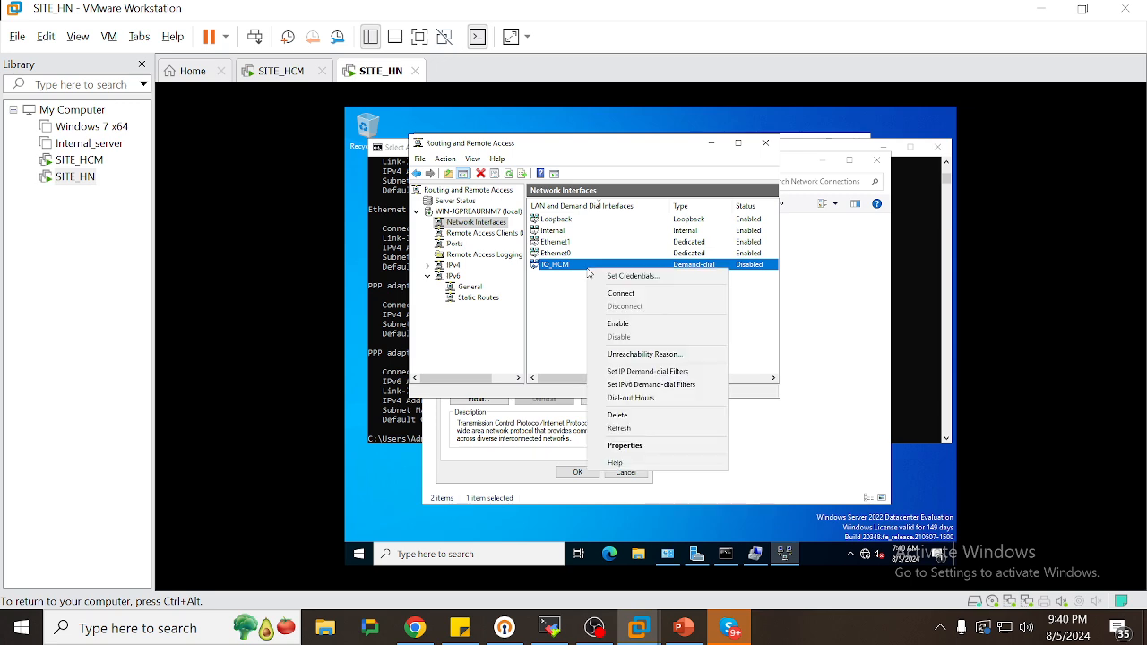
Check TO_HN's action list on SITE_HCM, then return to SITE_HN's Command Prompt
click(280, 70)
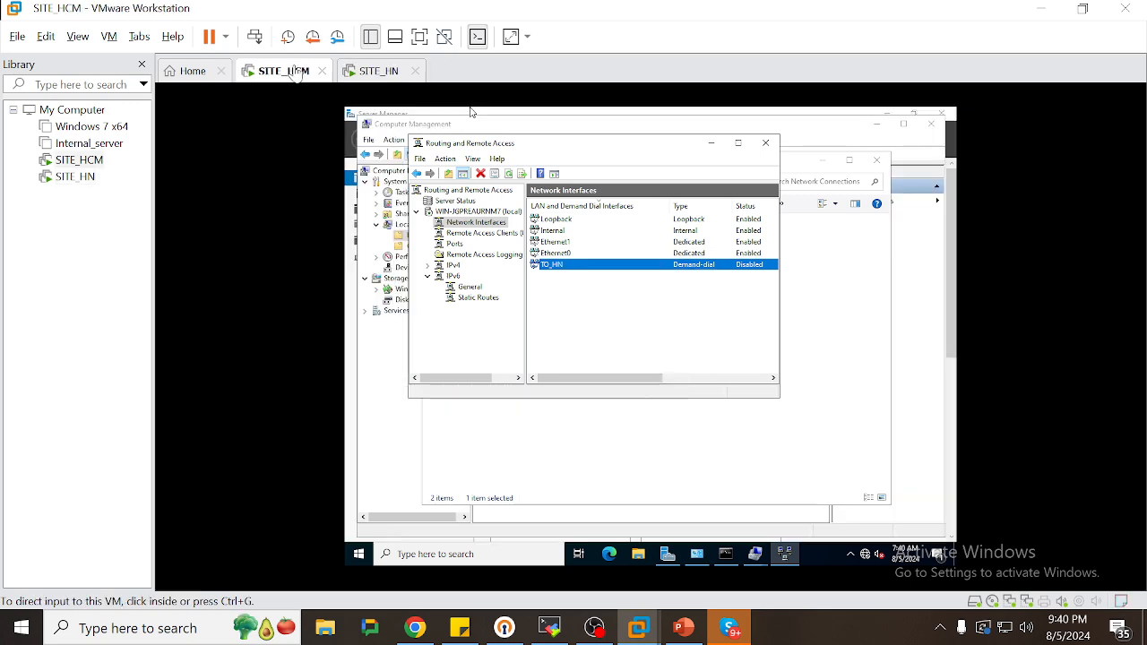
right_click(550, 267)
click(580, 305)
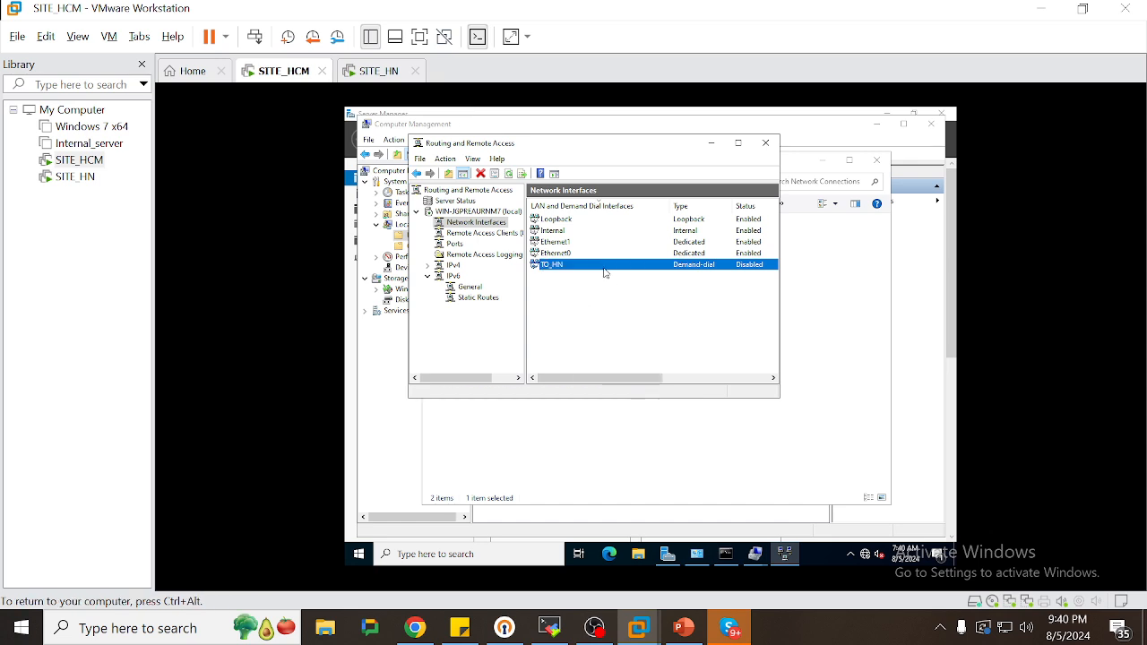
right_click(604, 269)
click(618, 307)
right_click(586, 267)
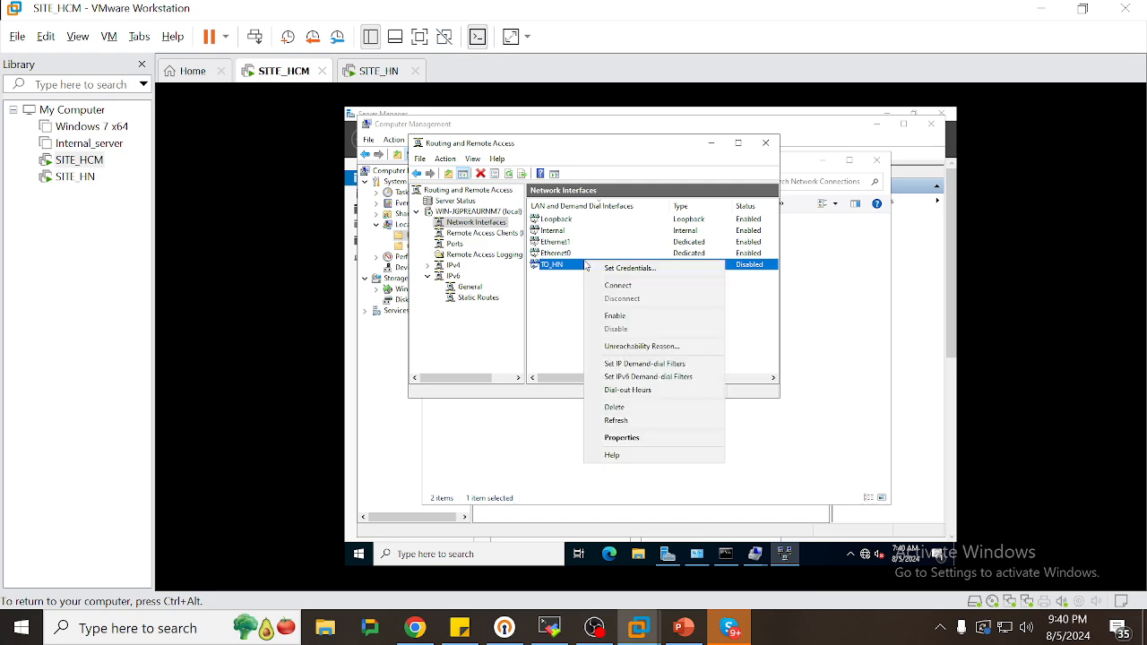
click(376, 72)
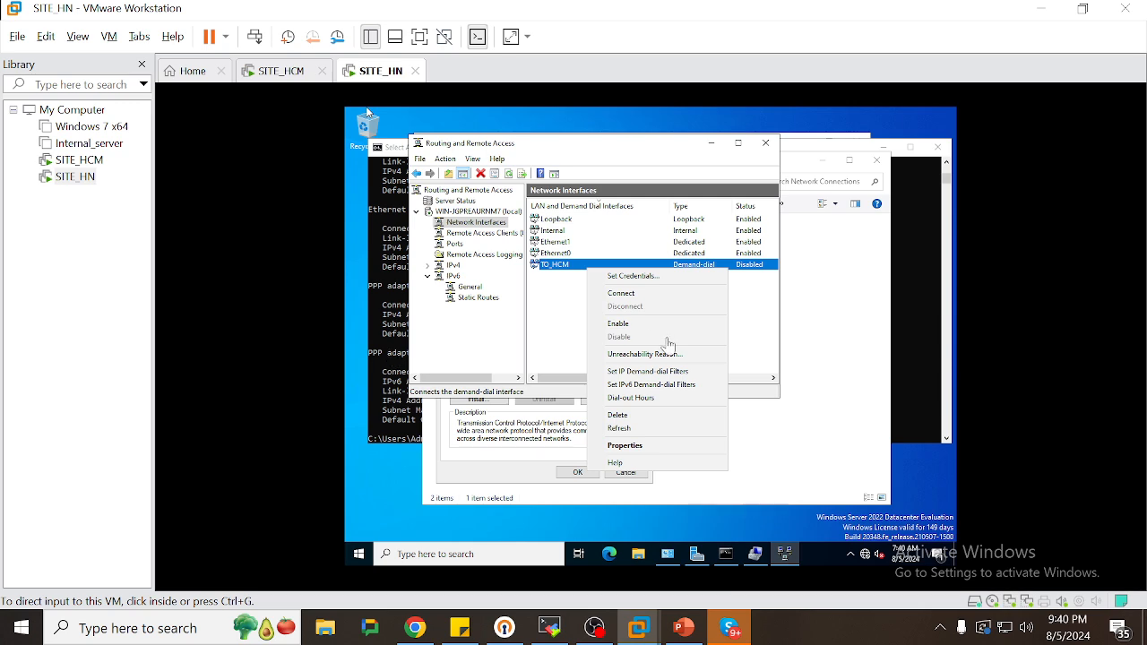
click(902, 353)
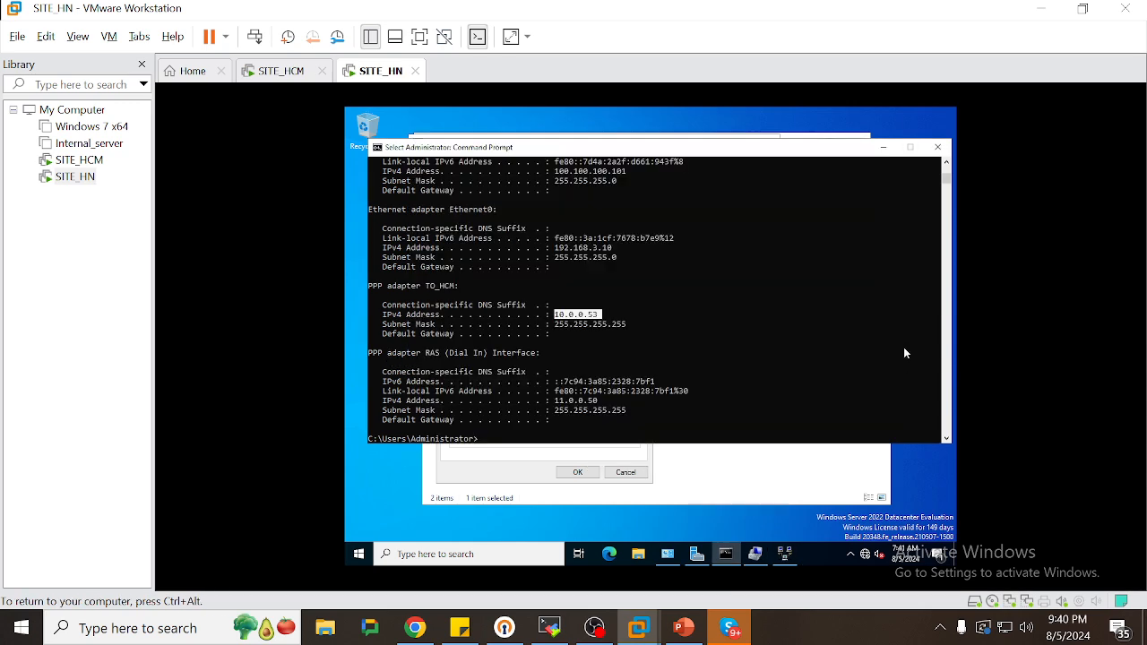
On SITE_HN, rerun ipconfig and restart the continuous ping to 192.168.2.10
key(Return)
key(Up)
key(Up)
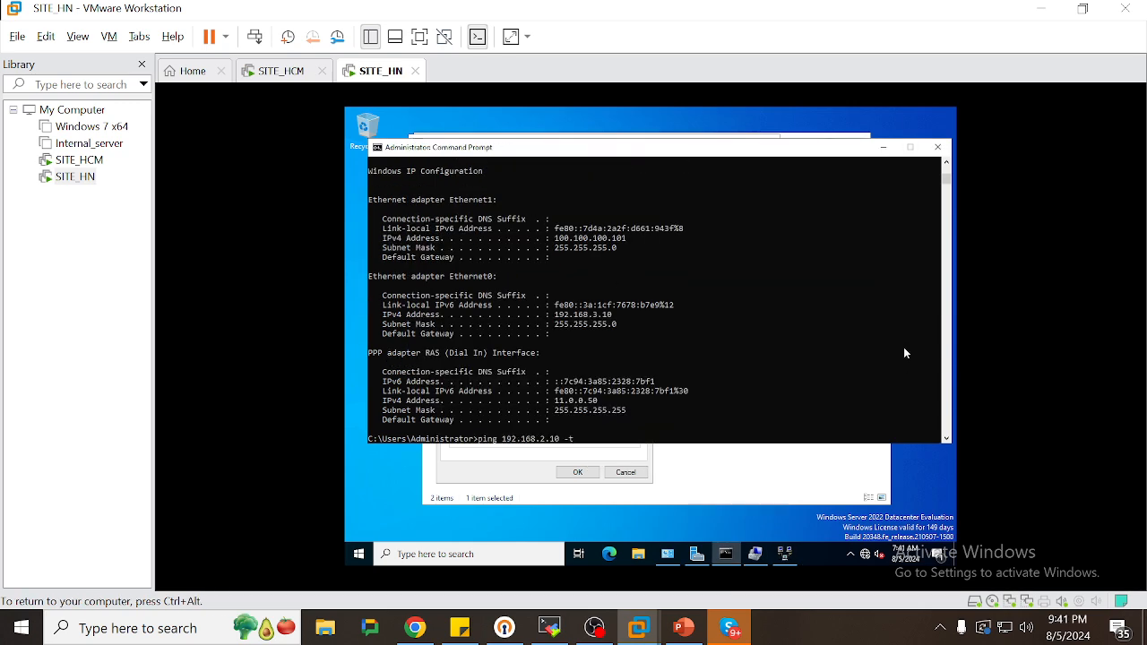
key(Return)
On SITE_HCM, move the ping window aside and highlight the 'failure' output, then open Sticky Notes
key(ctrl+alt)
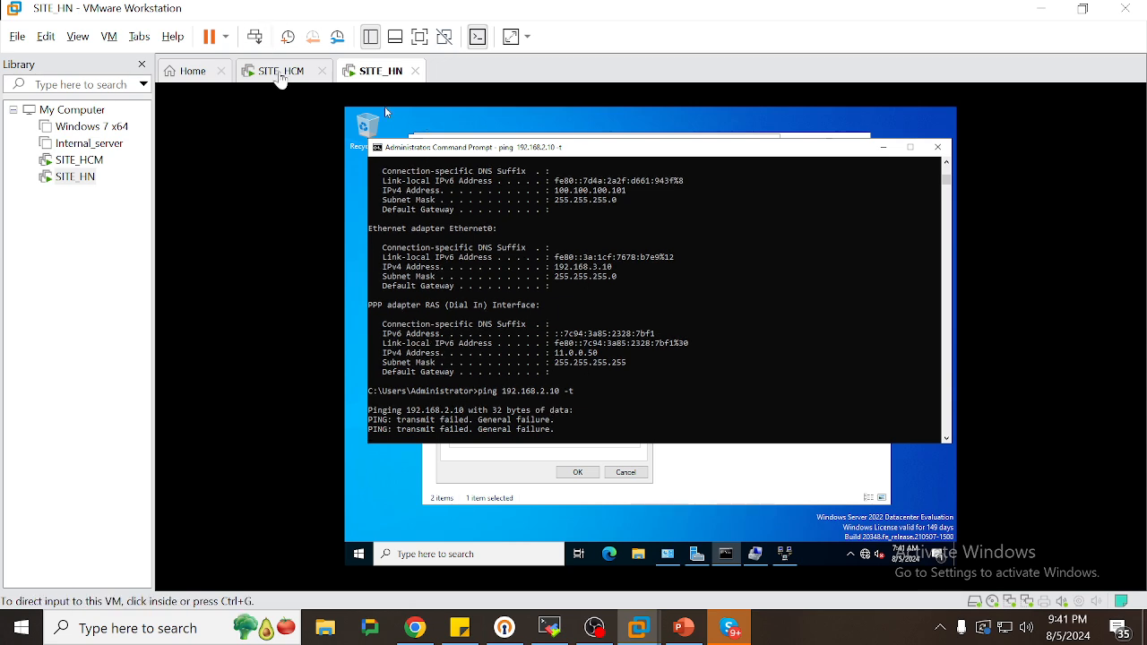
click(275, 72)
click(726, 553)
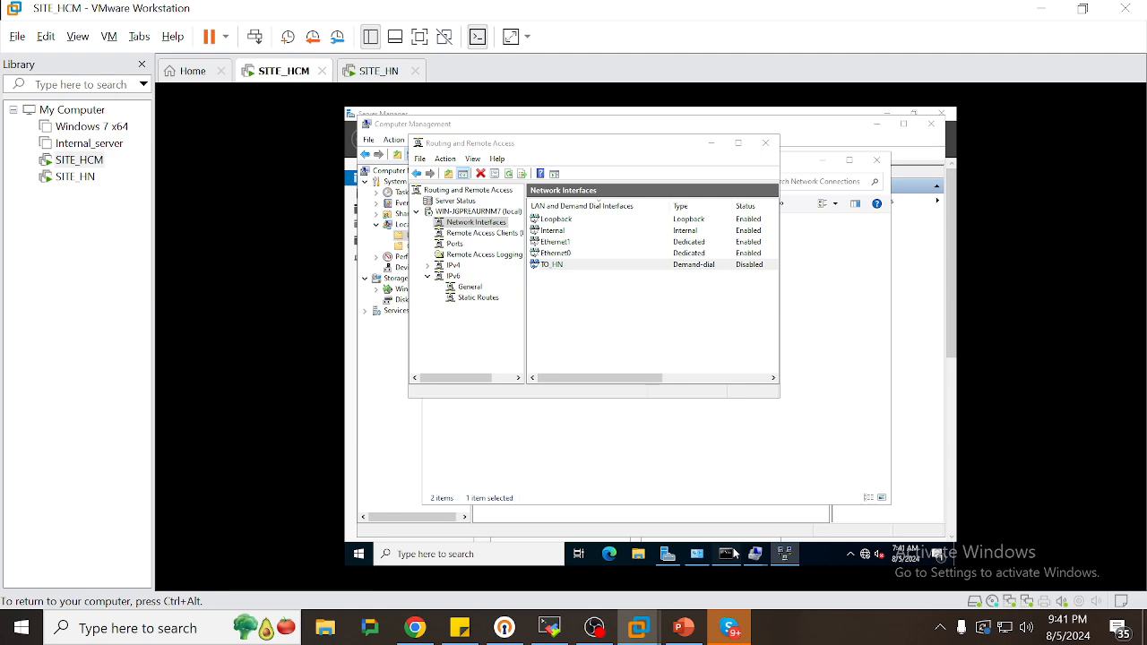
right_click(635, 336)
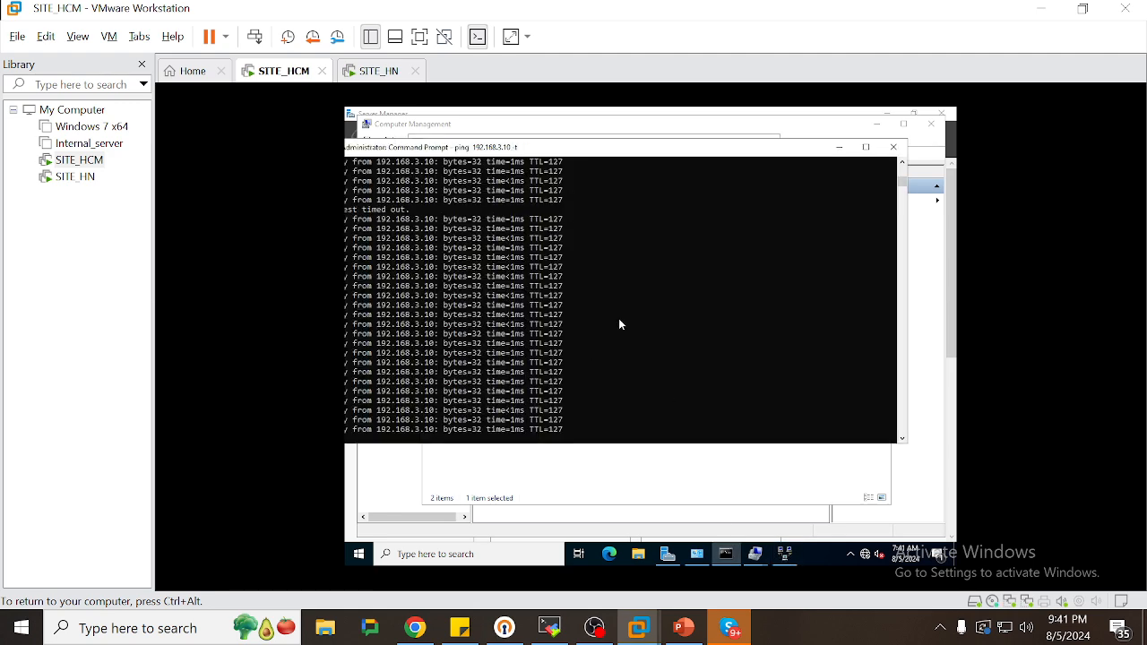
drag(522, 156, 621, 154)
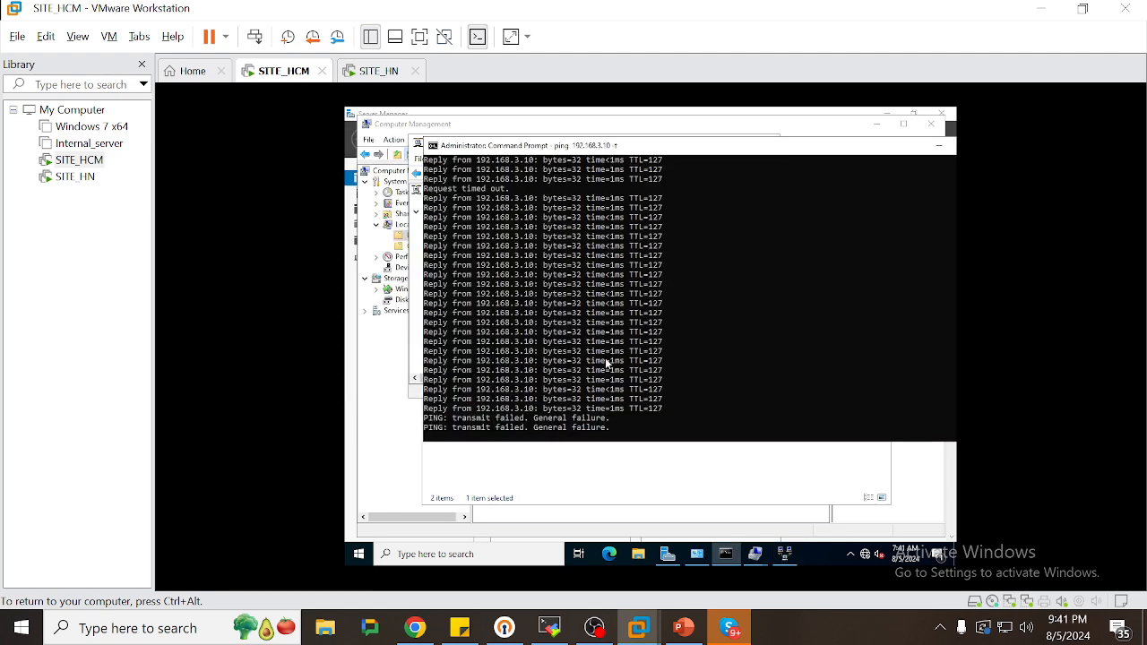
drag(572, 417, 615, 419)
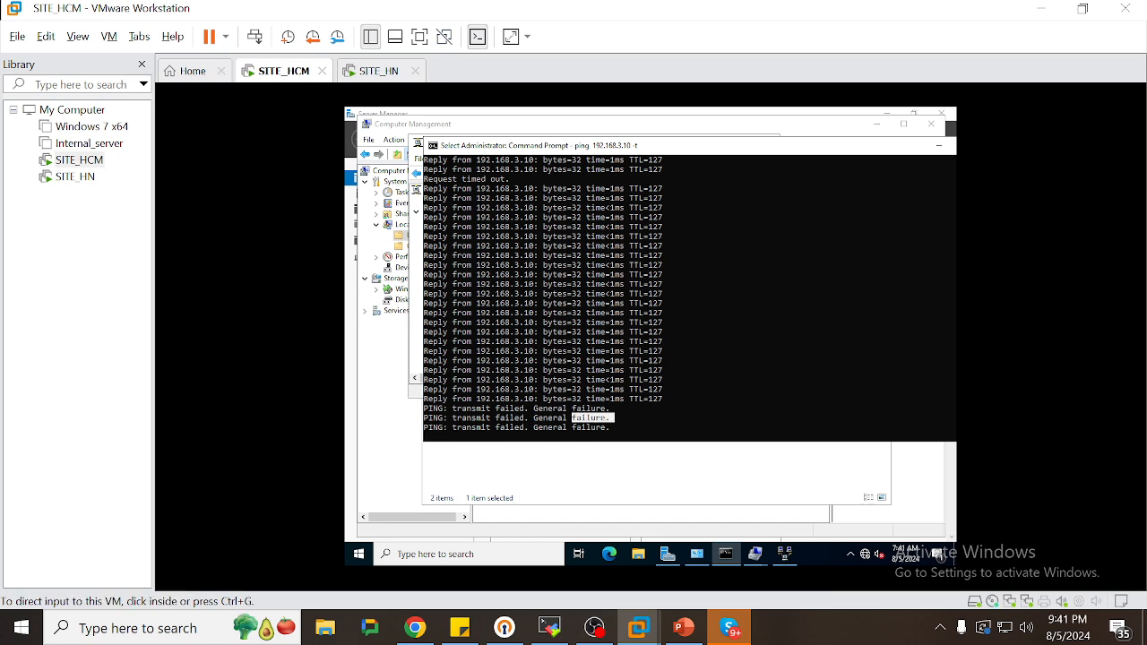
click(460, 627)
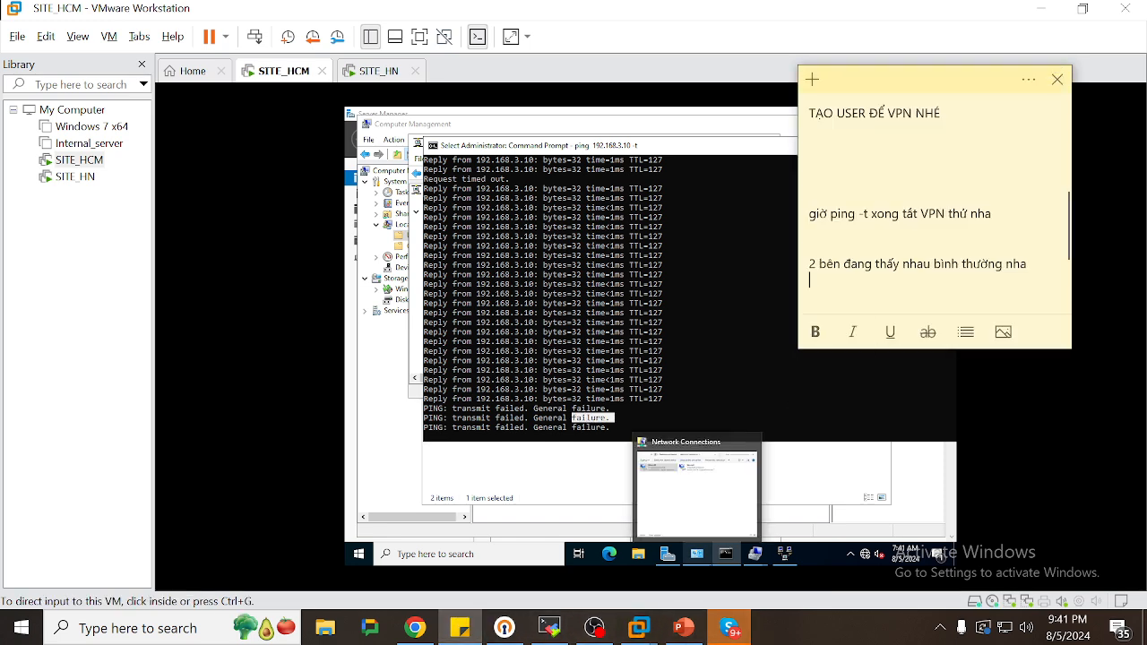
Add a note line explaining the VPN has AUTO RECONNECT, so it needs several tries
key(Return)
key(Return)
text(nó co)
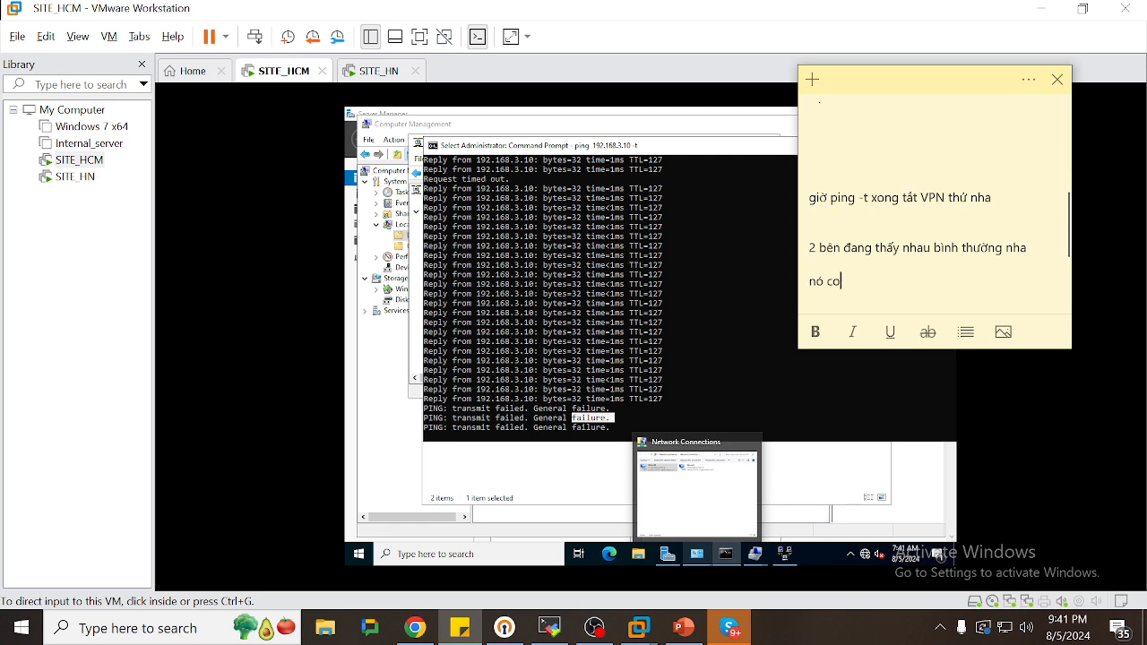
key(BackSpace)
text(ó cơ chế AUTO RE)
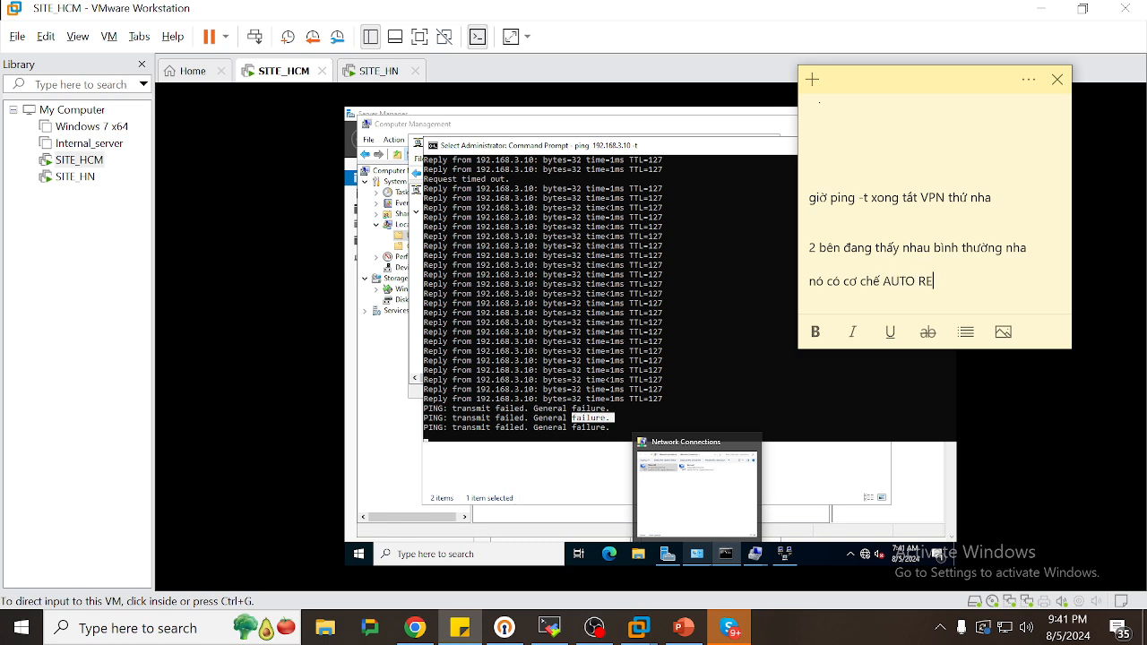
text(CONNECT )
text(nha )
text(ne)
text(n phải bả)
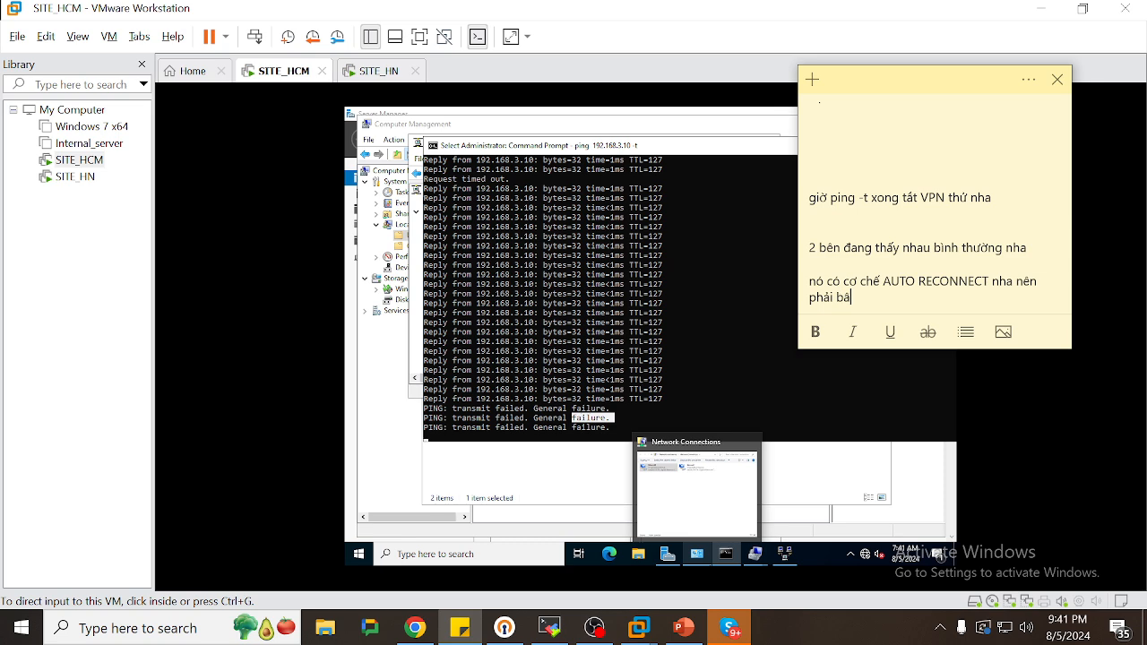
key(BackSpace)
text(ấm mấy lần mới ăn :)0)
key(Return)
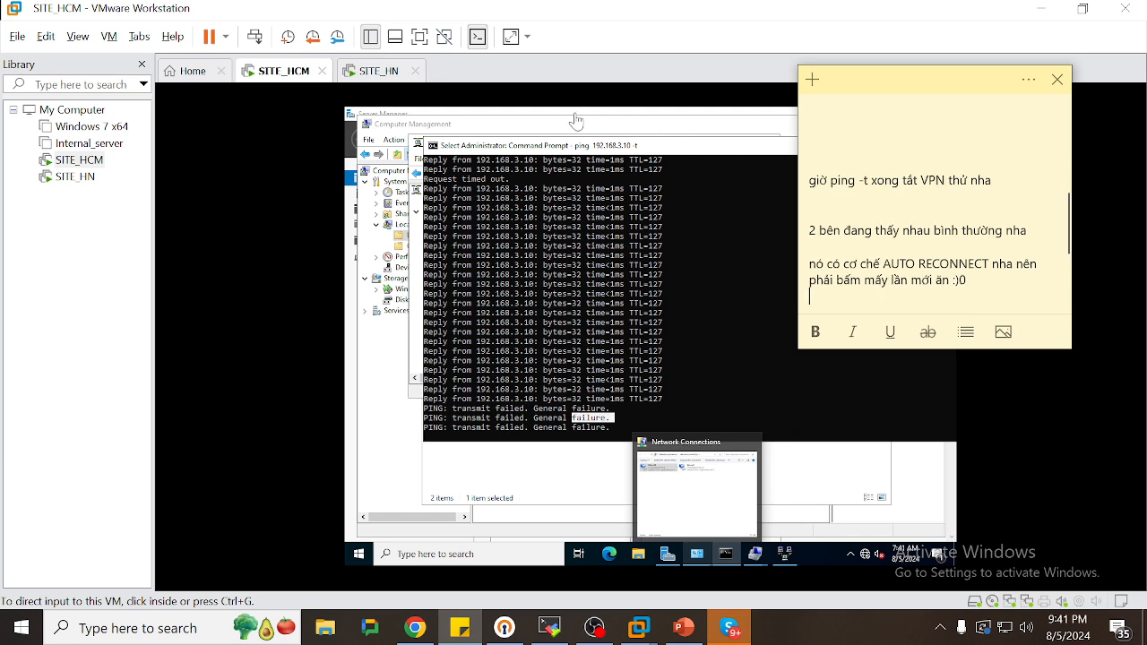
Add the line 'giờ on lại nè' to the sticky note, then switch to SITE_HN
click(644, 338)
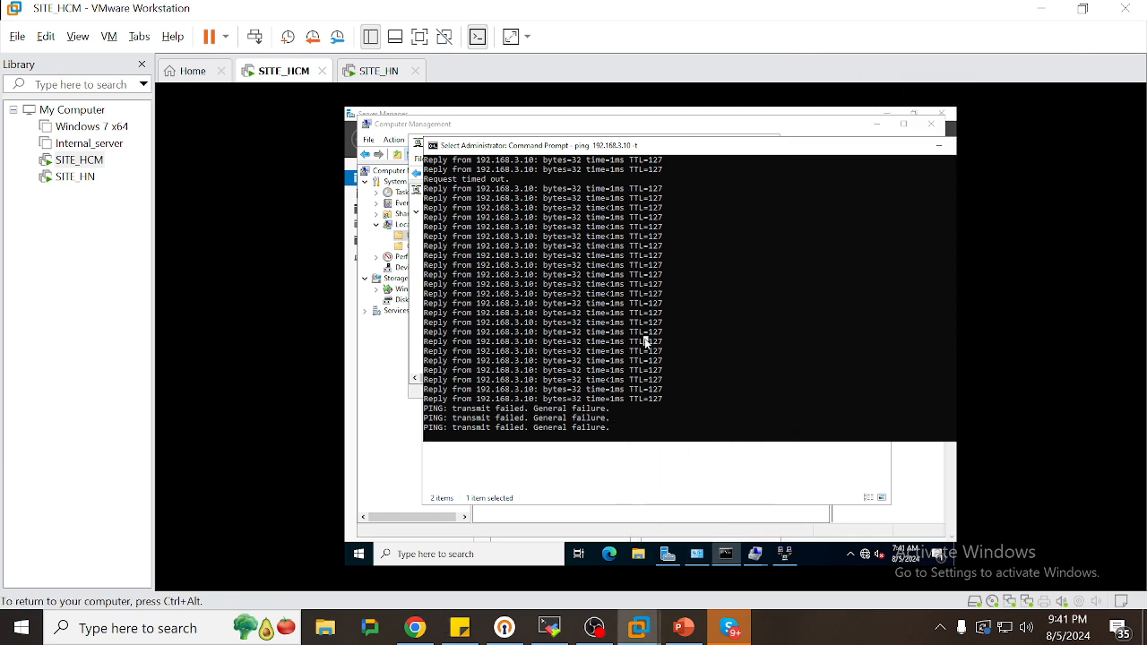
key(ctrl+alt)
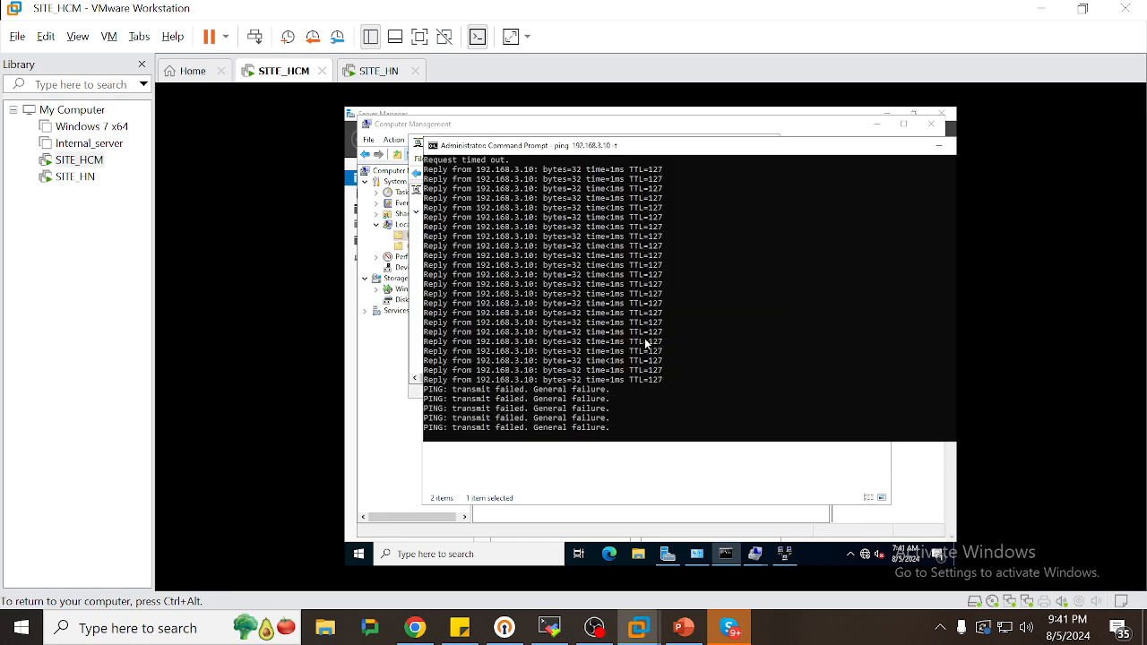
click(460, 627)
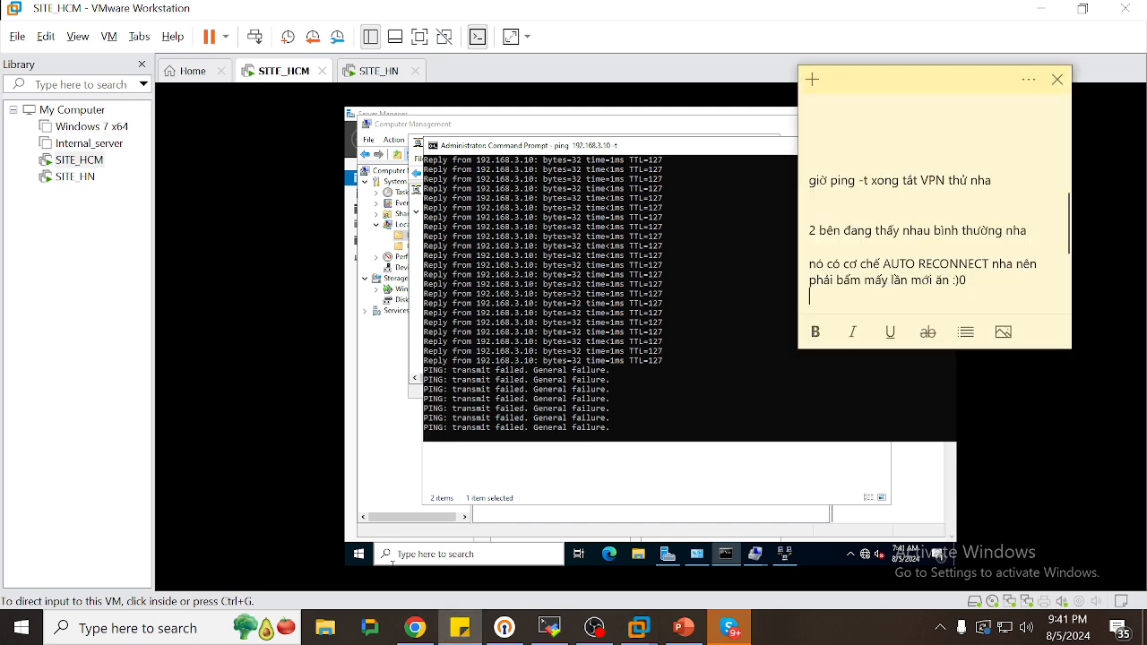
text(on )
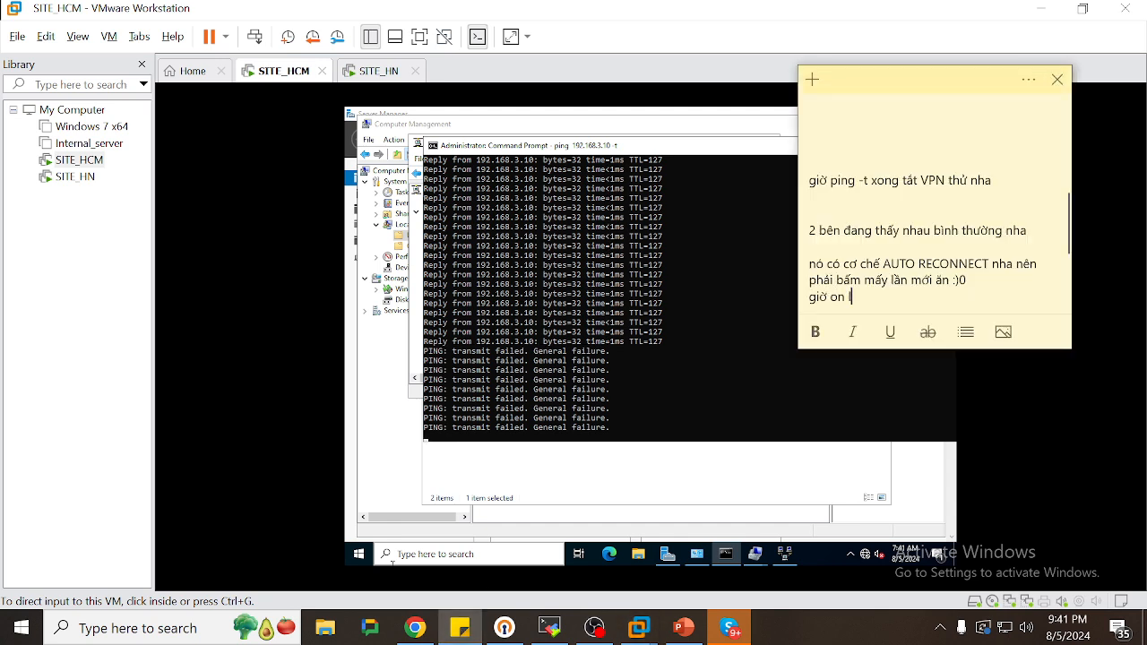
text(lại nè)
key(Return)
key(Return)
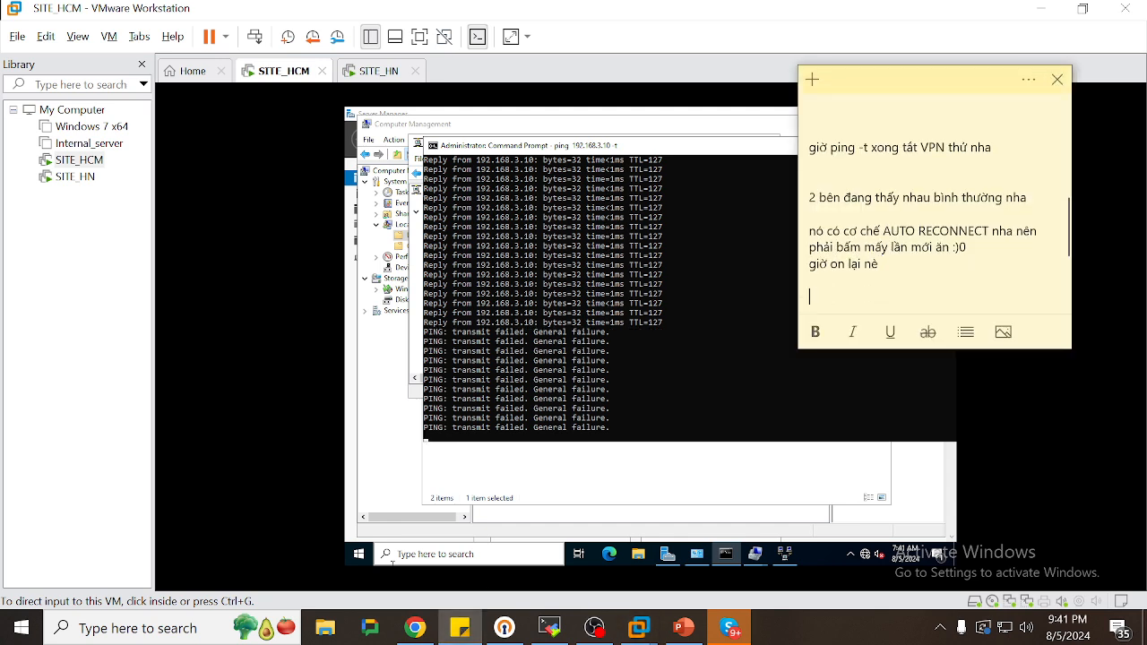
key(Return)
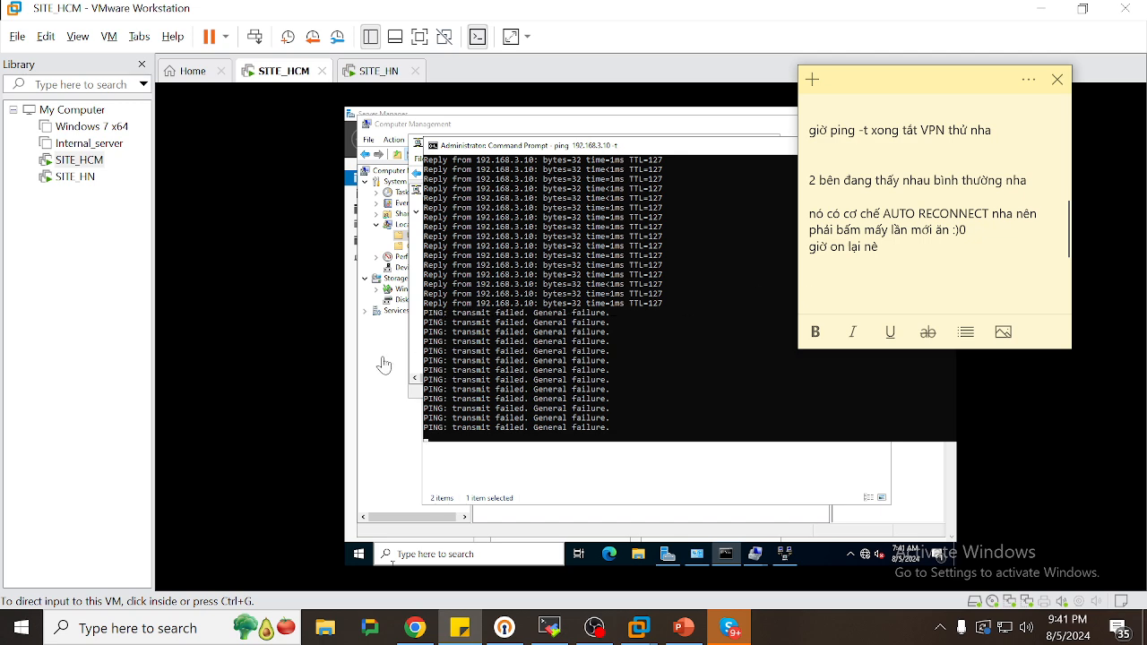
click(394, 69)
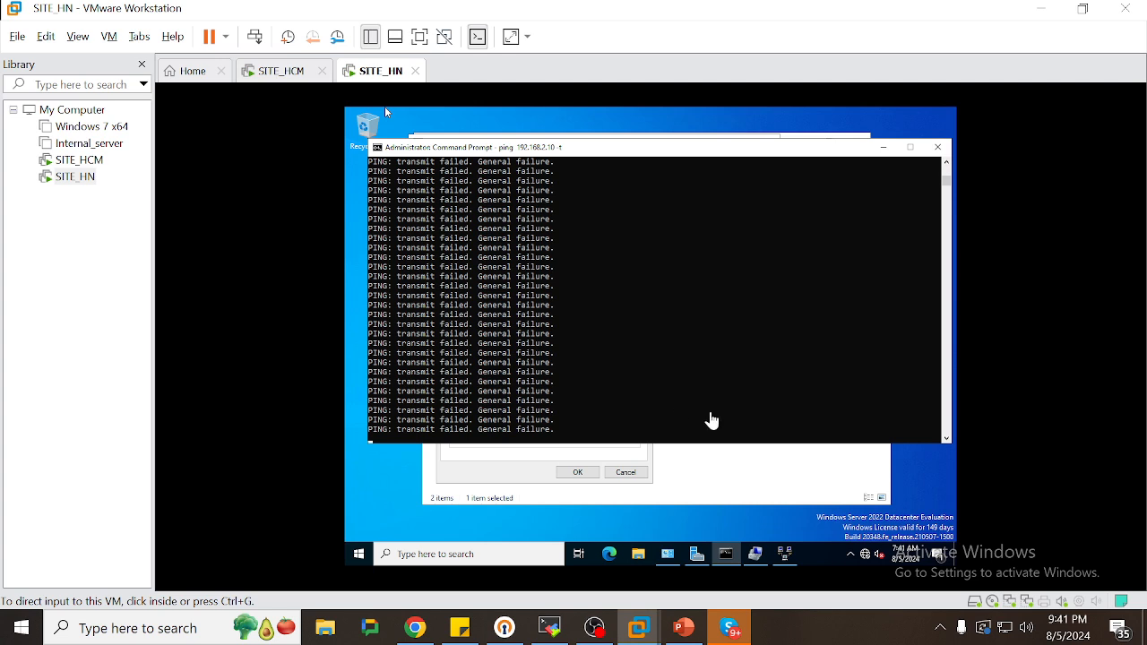
Enable and dial the TO_HCM demand-dial interface on SITE_HN
click(470, 468)
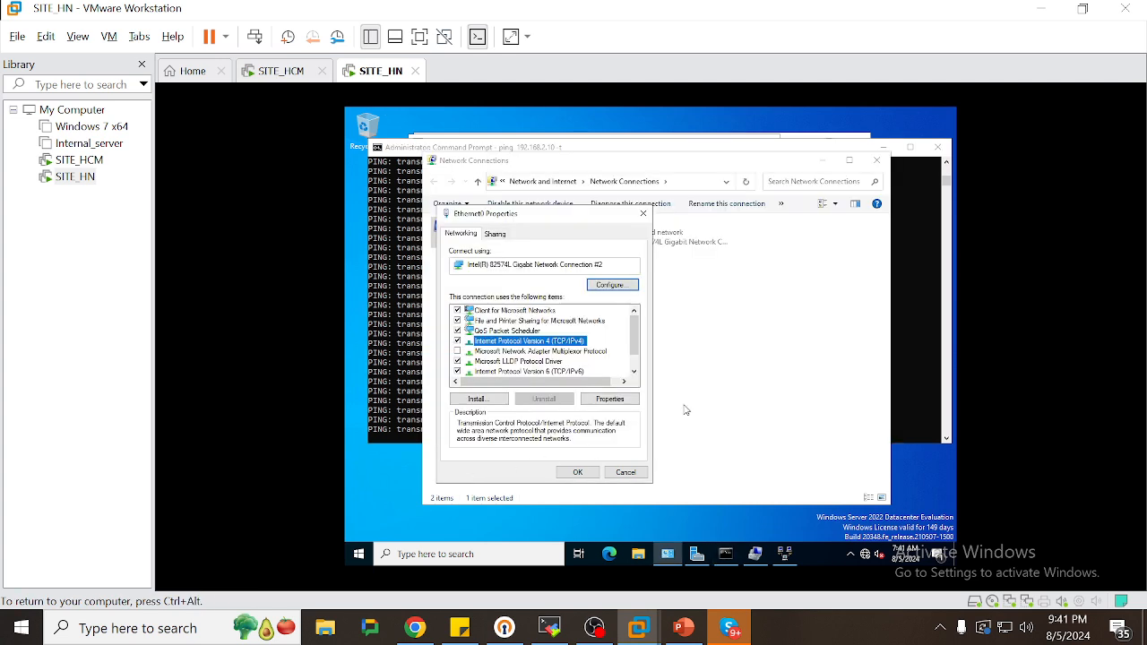
click(790, 557)
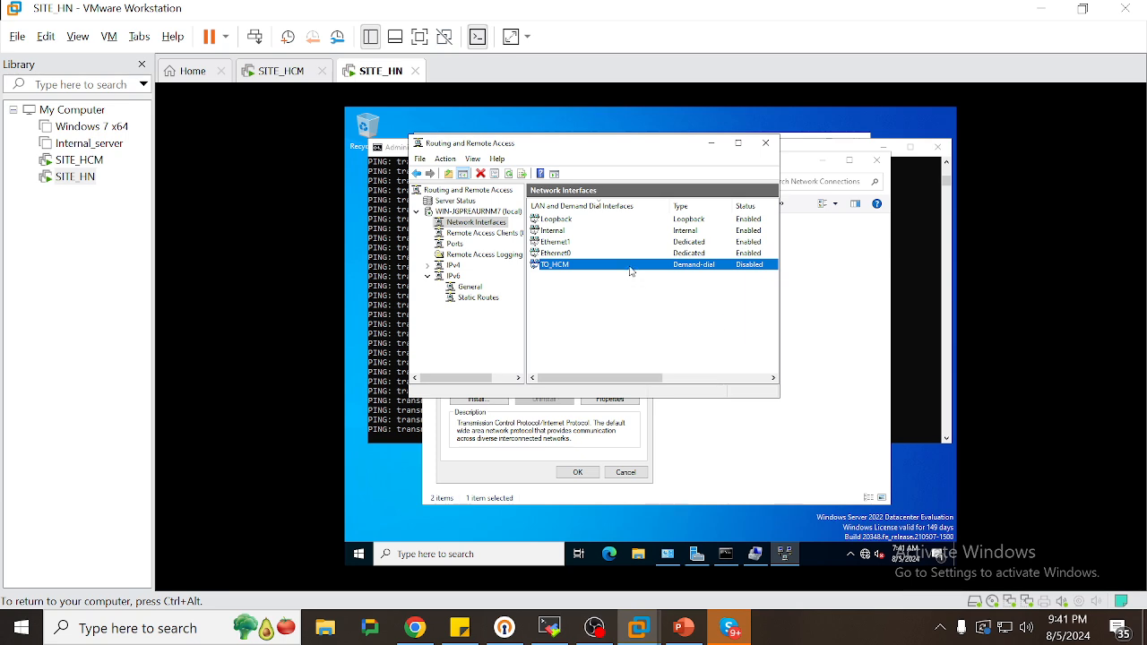
right_click(631, 271)
click(650, 321)
right_click(604, 271)
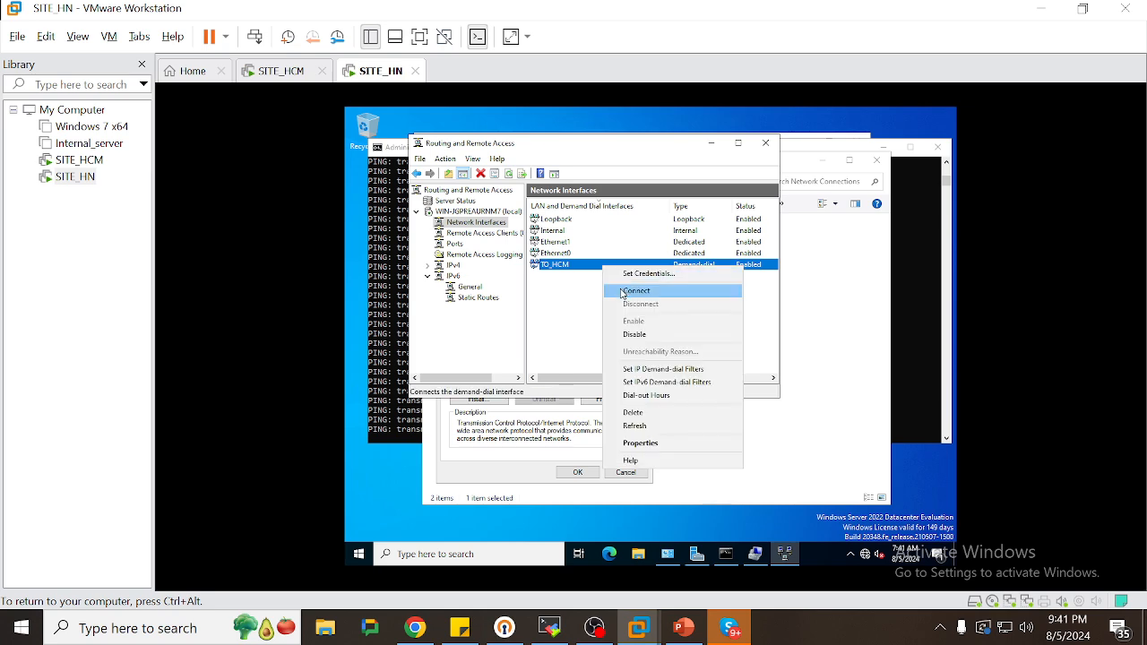
click(623, 292)
Enable and dial the TO_HN demand-dial interface on SITE_HCM
click(281, 71)
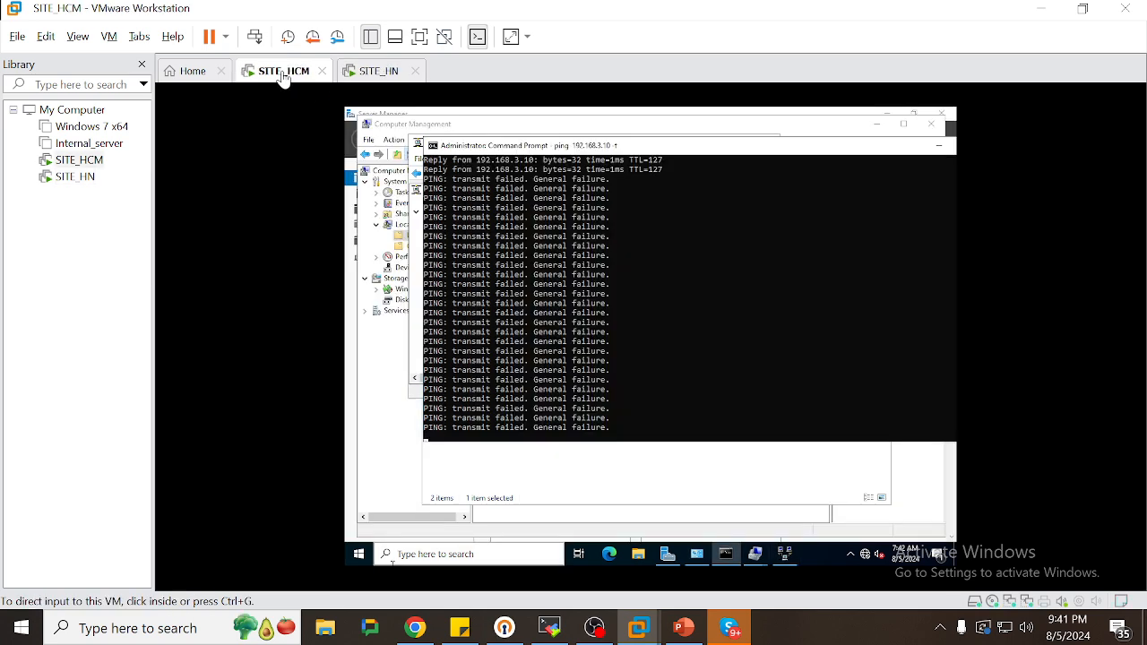
click(788, 553)
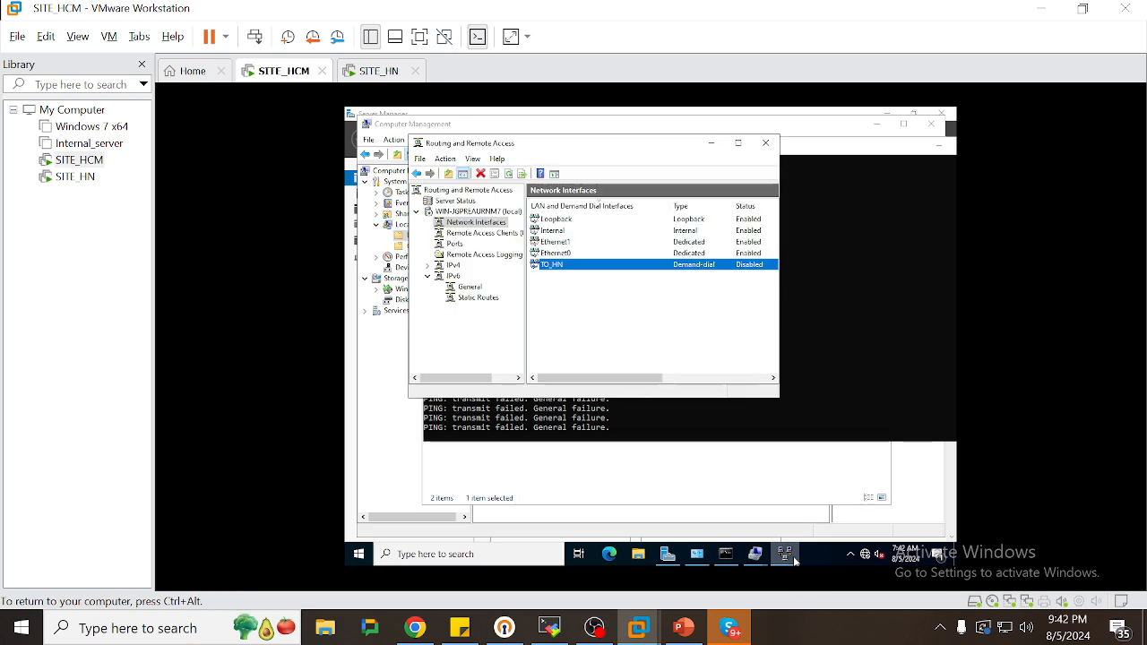
right_click(594, 266)
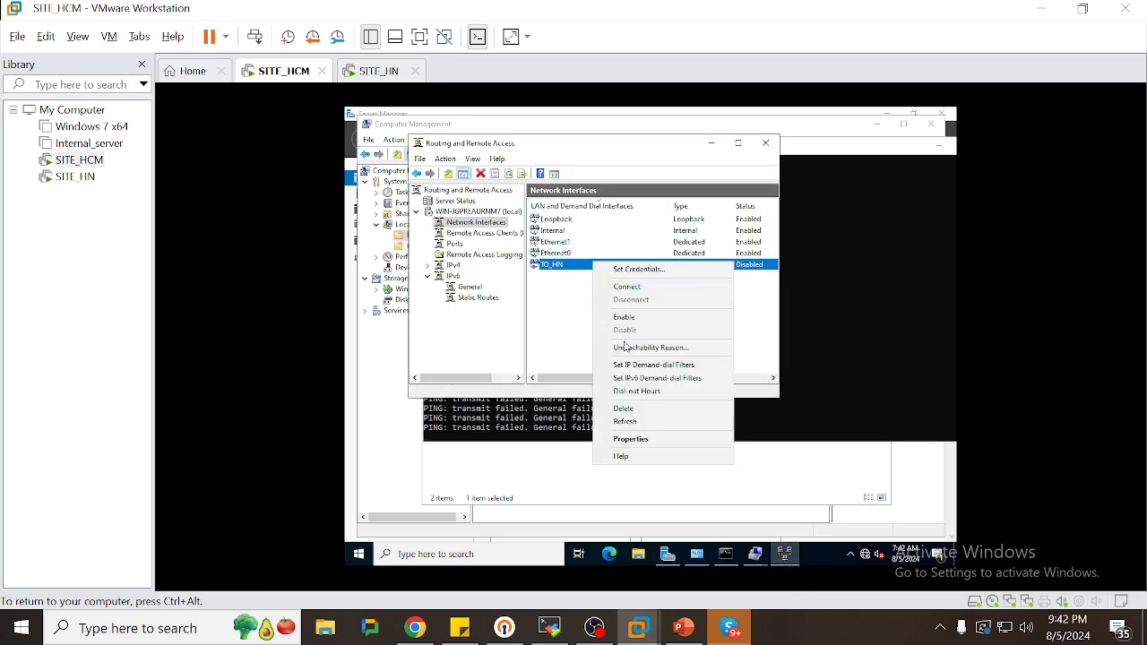
click(625, 317)
right_click(598, 268)
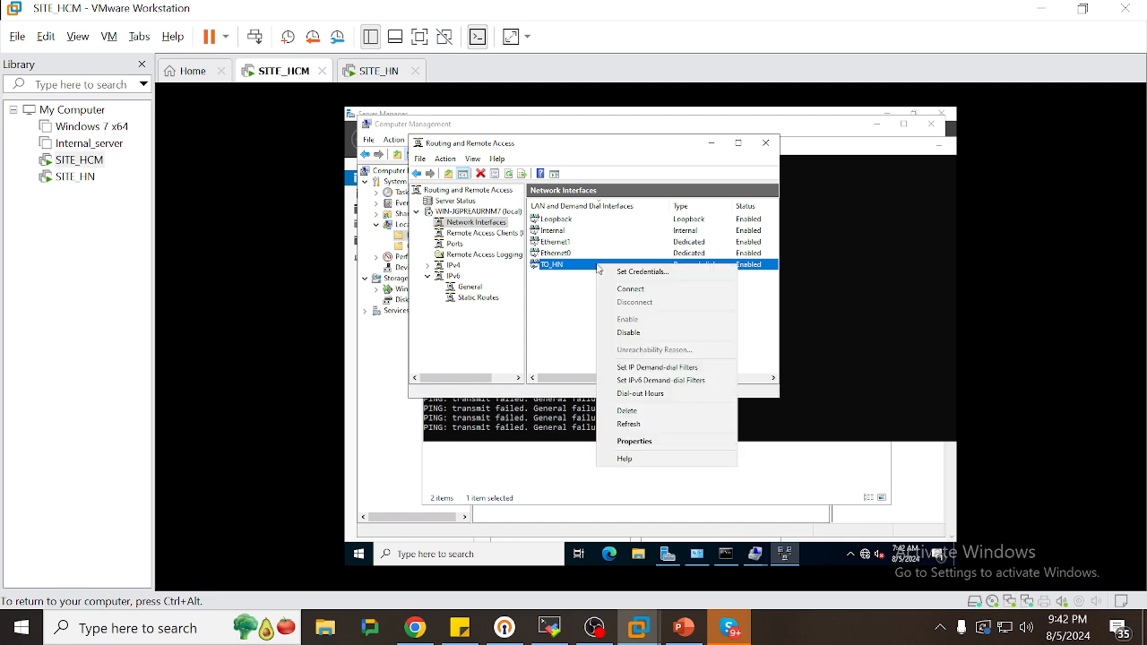
click(630, 288)
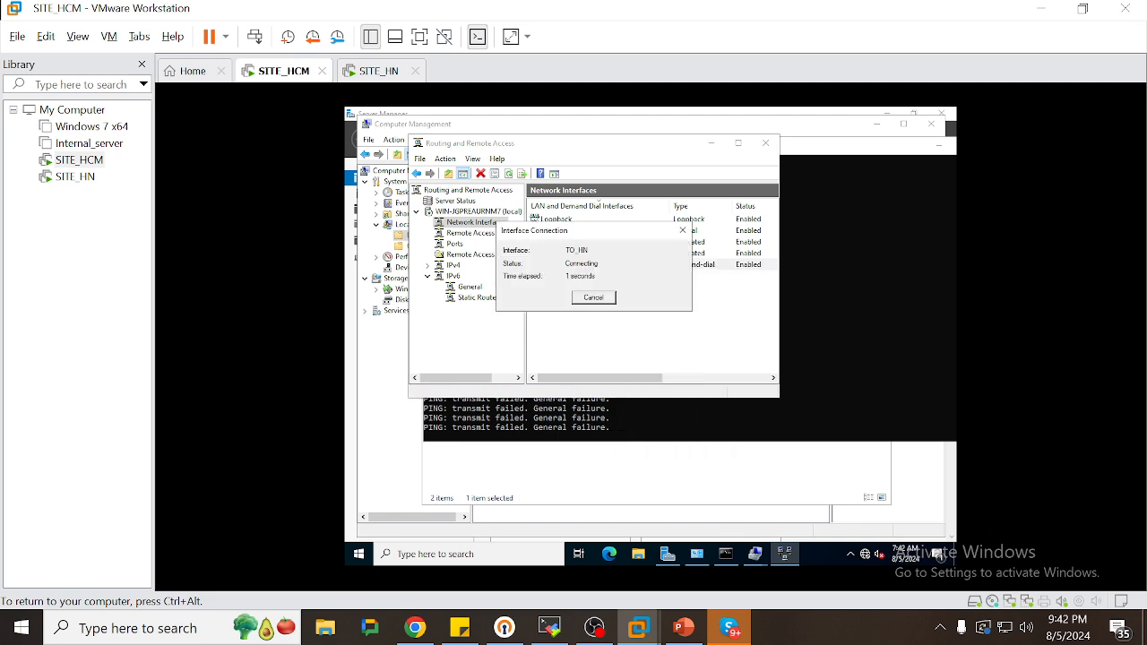
Bring SITE_HN's ping console back into view to check the replies
click(377, 72)
click(925, 358)
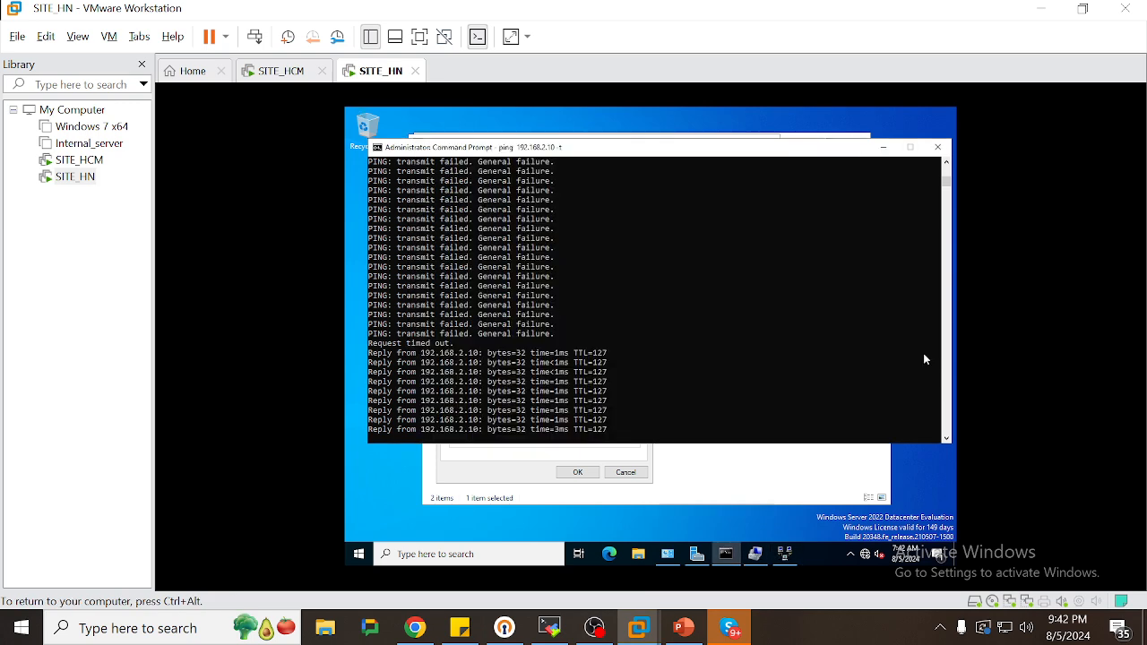
click(721, 561)
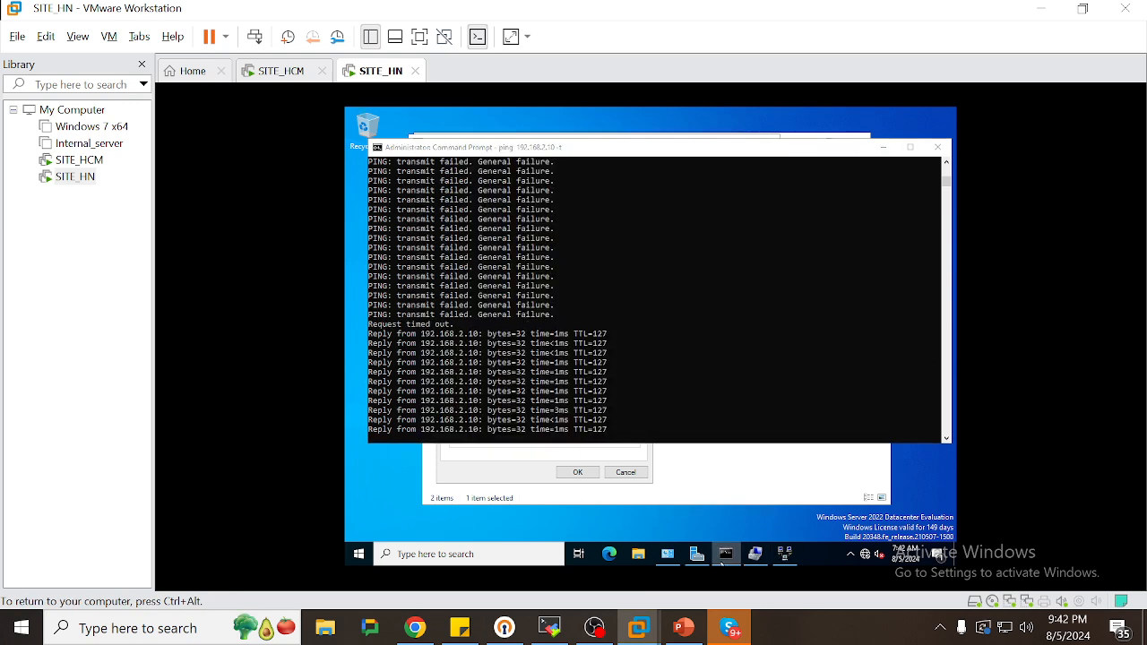
click(722, 561)
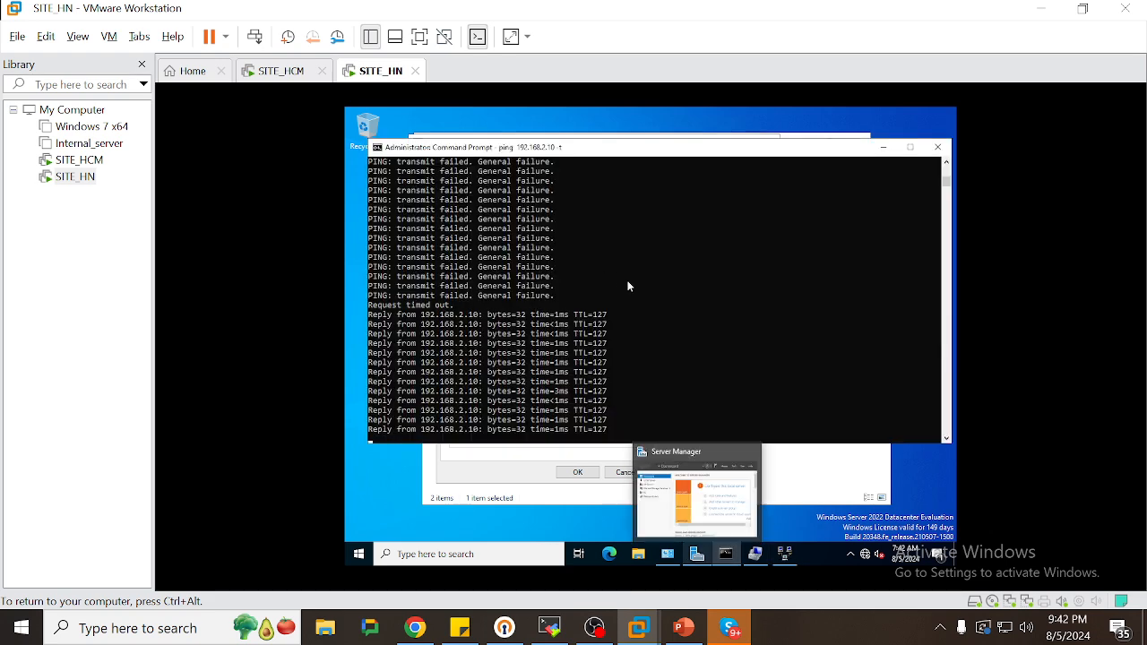
Show SITE_HCM's ping replies from 192.168.3.10 and open a new administrator Command Prompt
click(270, 69)
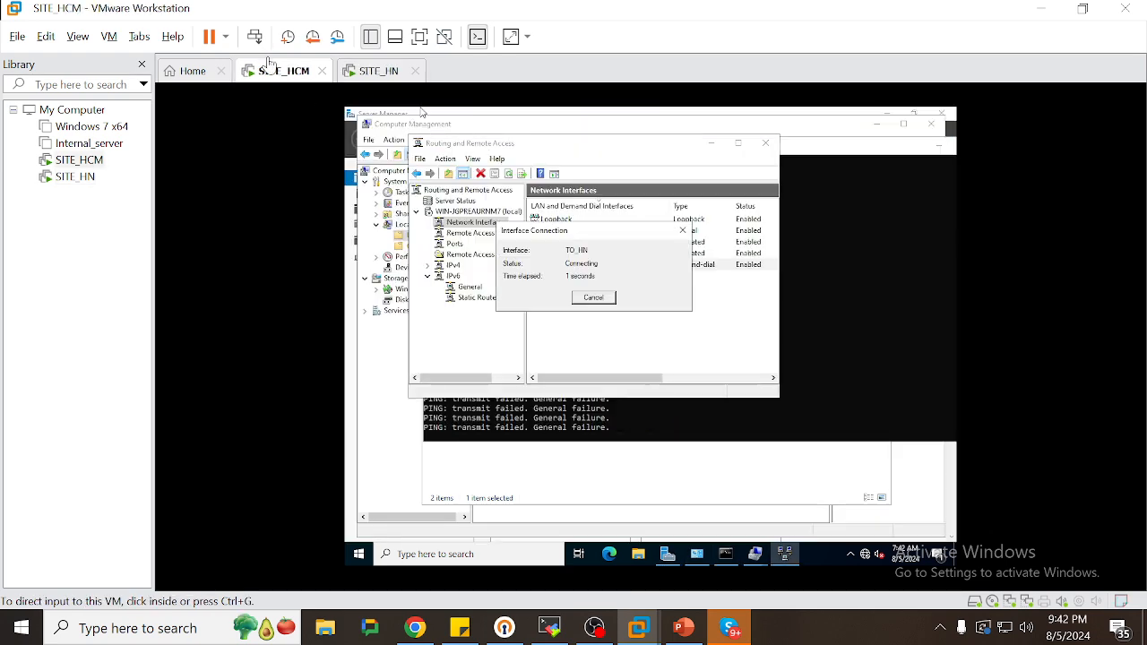
click(664, 411)
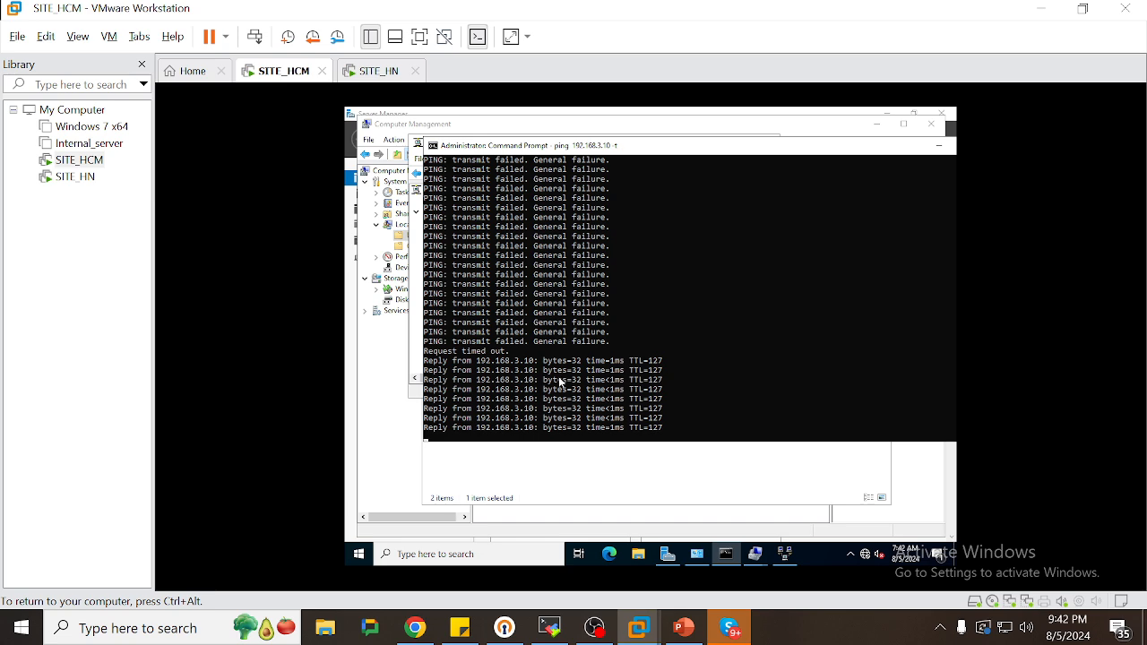
right_click(726, 555)
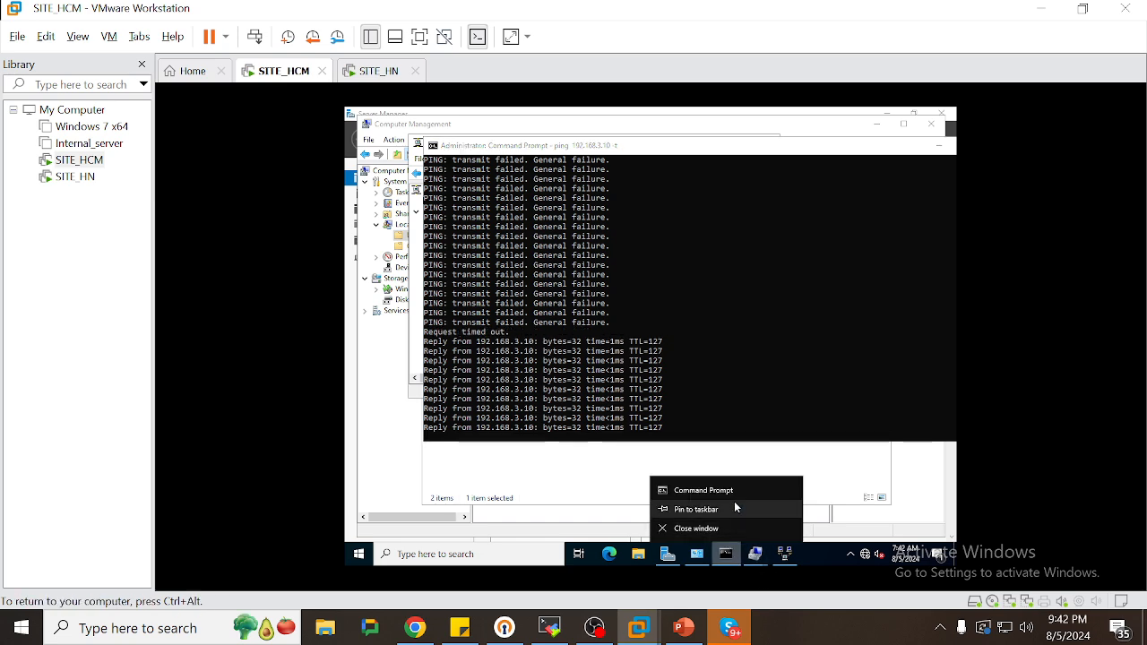
click(722, 489)
Run ipconfig on SITE_HCM and highlight PPP adapter TO_HN at 11.0.0.54
text(i)
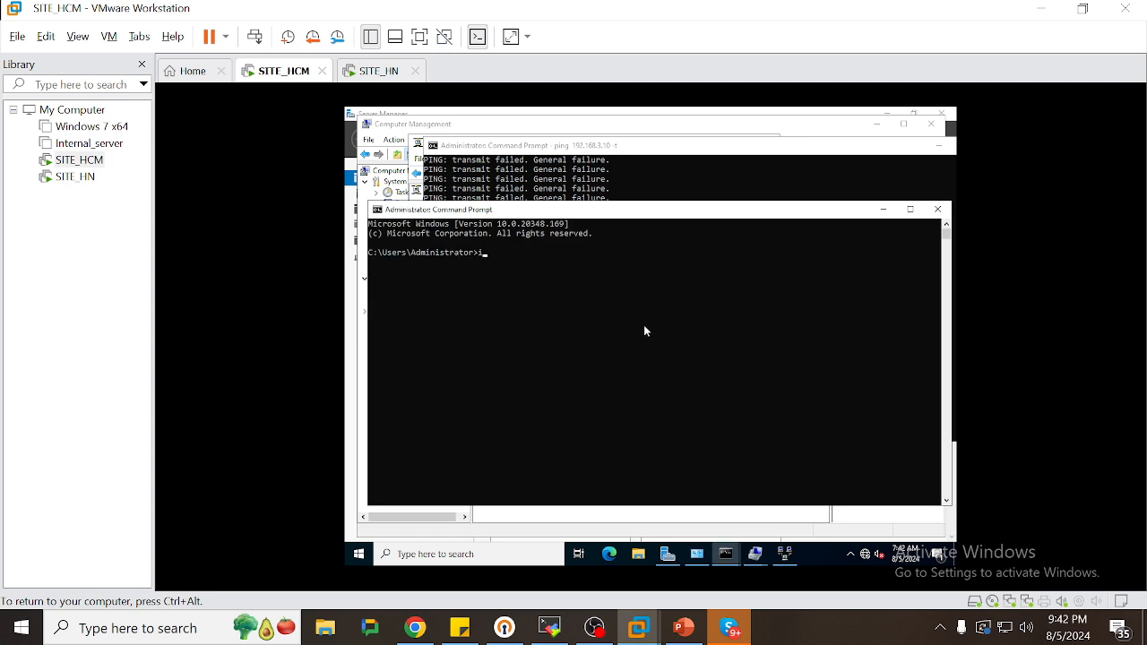
text(pconfig)
key(Return)
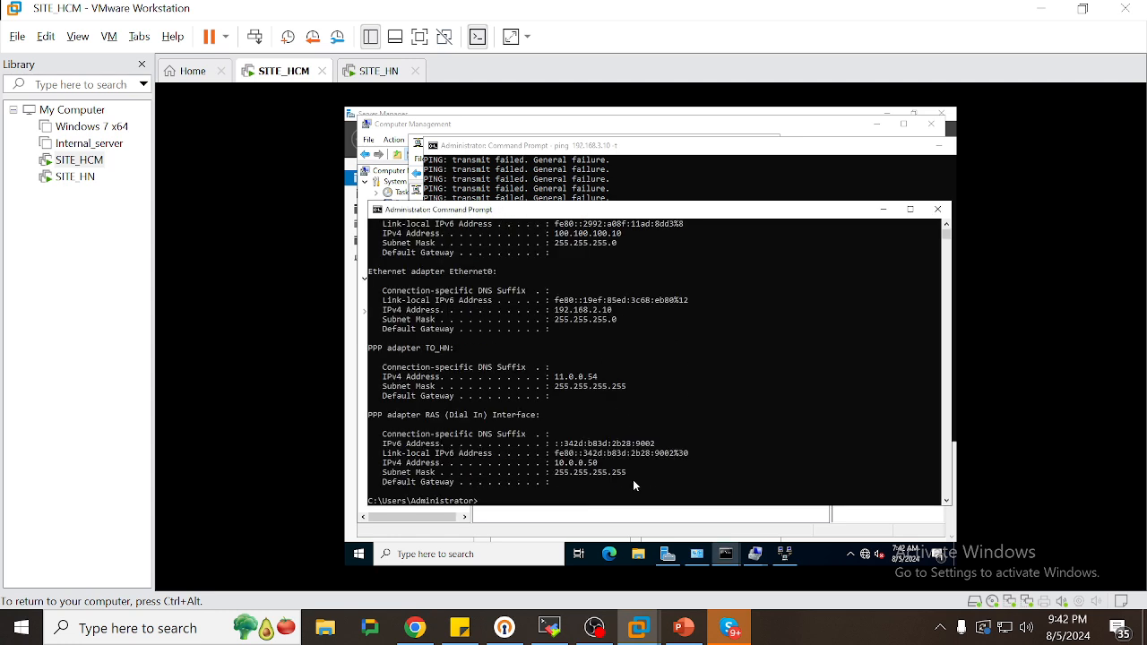
drag(592, 484, 373, 362)
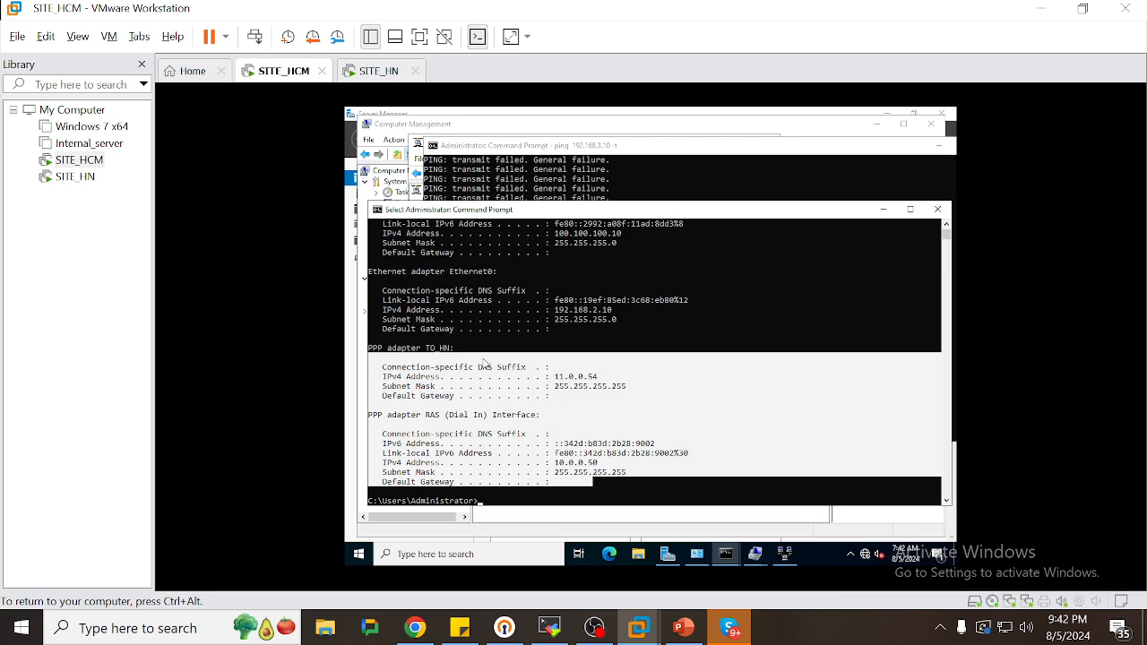
On SITE_HN, run ipconfig in a new admin prompt and highlight PPP adapter TO_HCM at 10.0.0.54
click(374, 71)
click(704, 353)
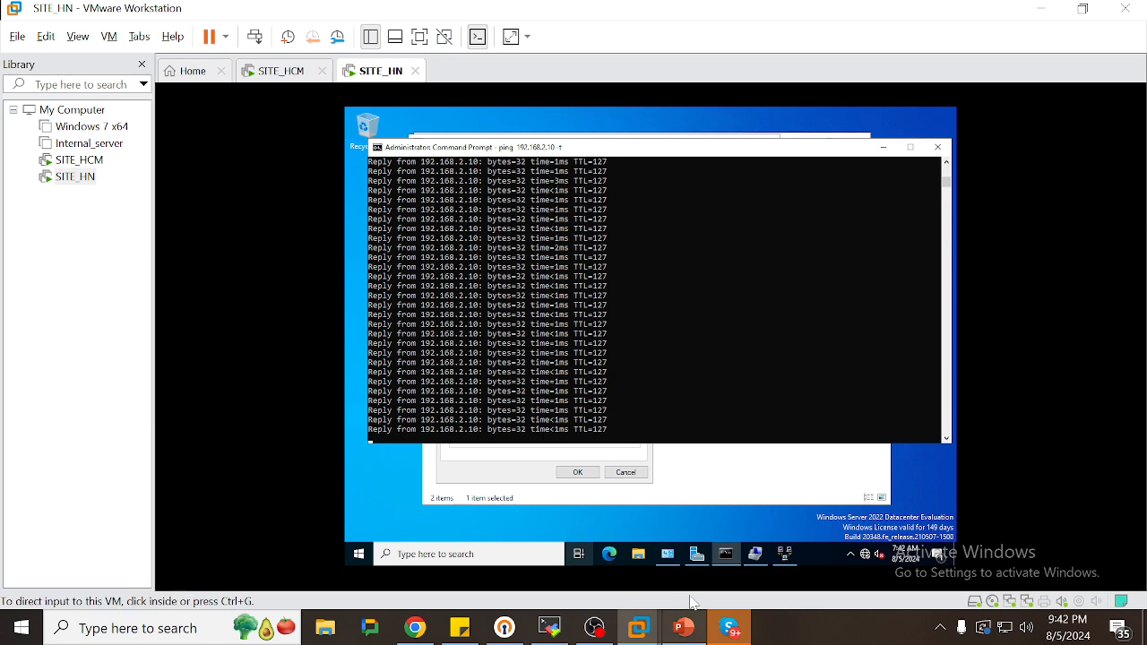
click(733, 555)
right_click(738, 556)
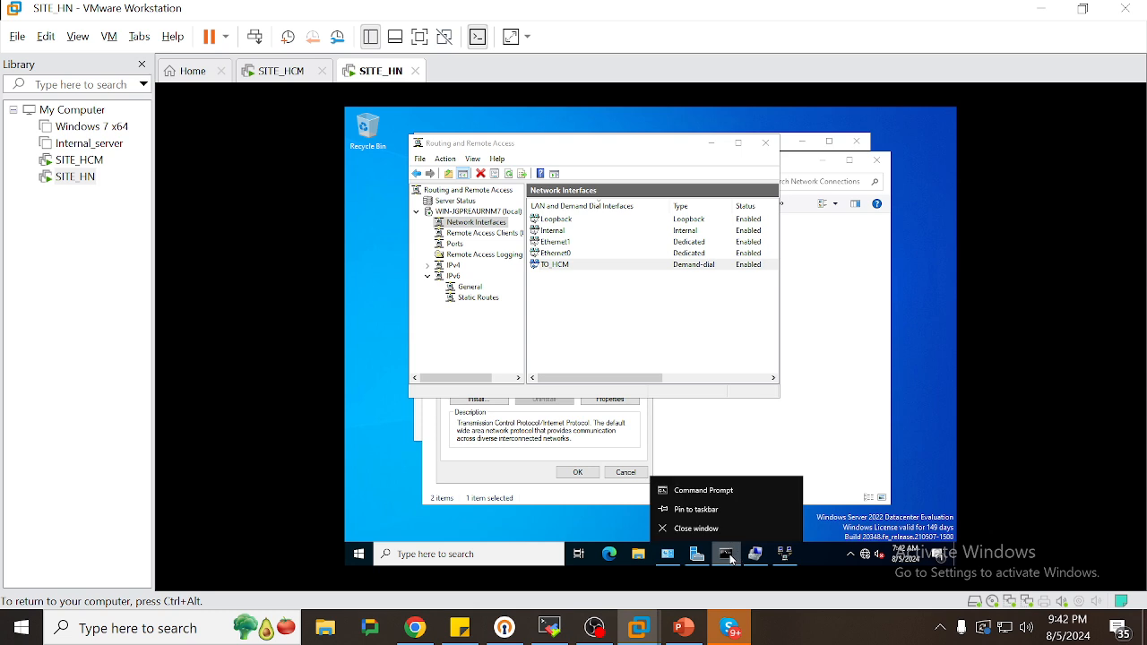
click(704, 488)
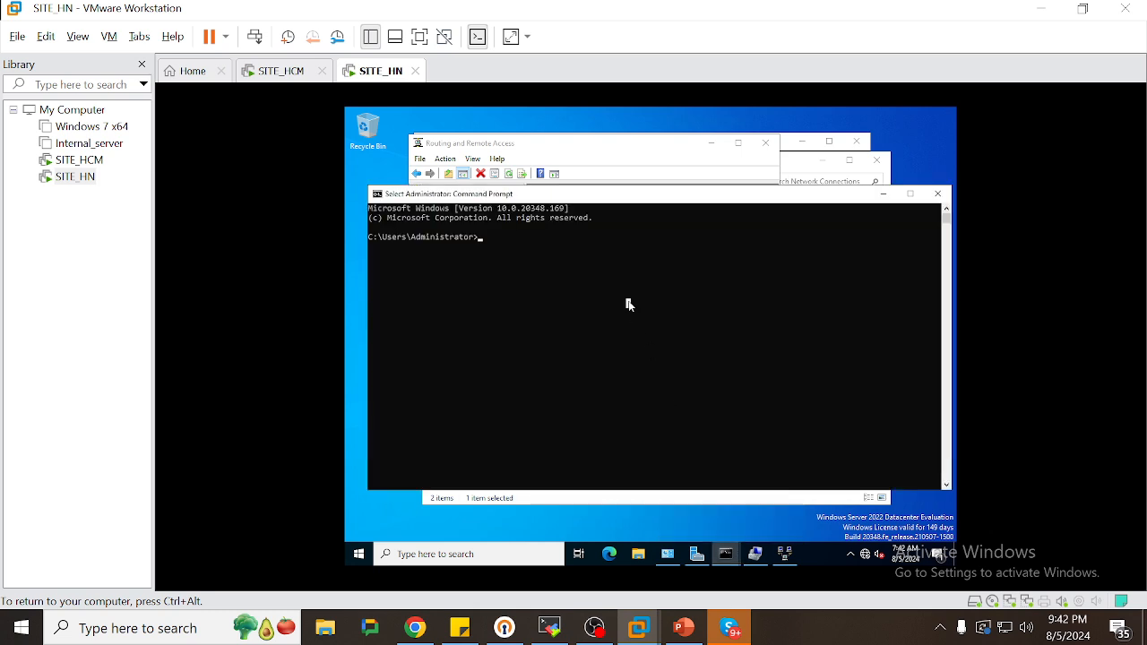
text(ipconfig)
key(Return)
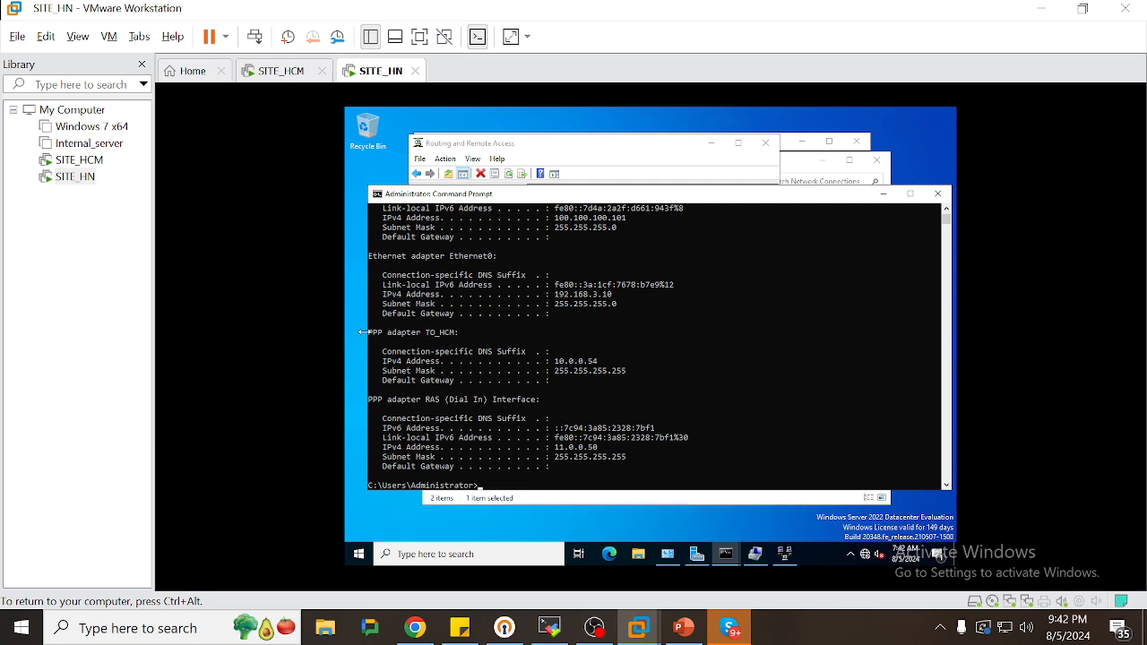
drag(371, 337, 644, 458)
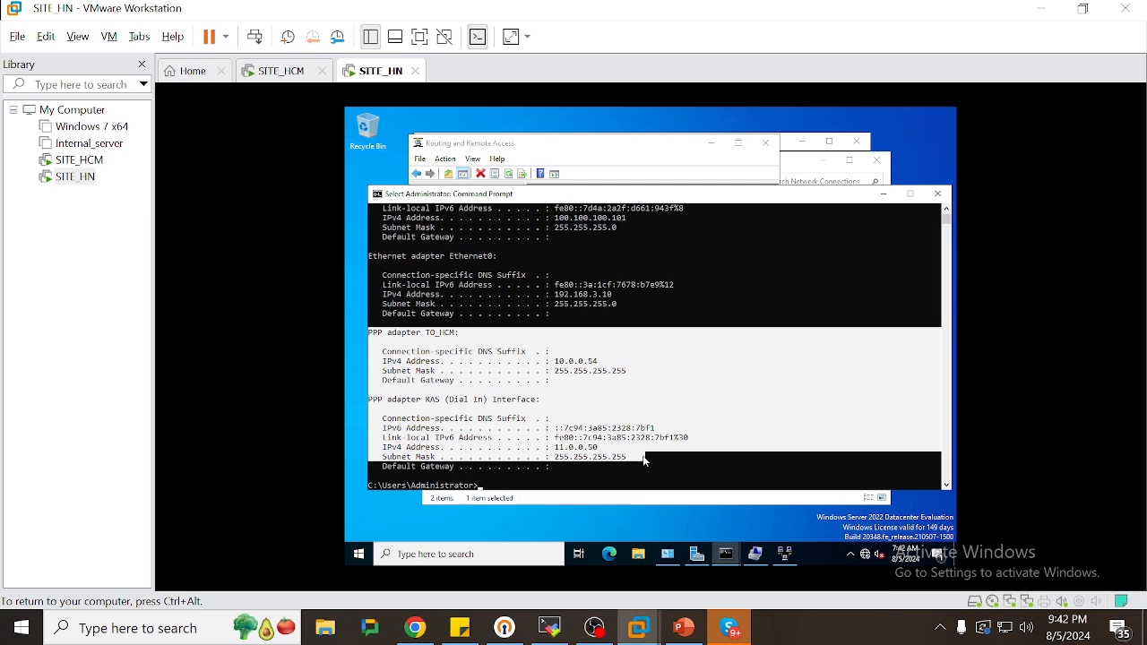
click(667, 553)
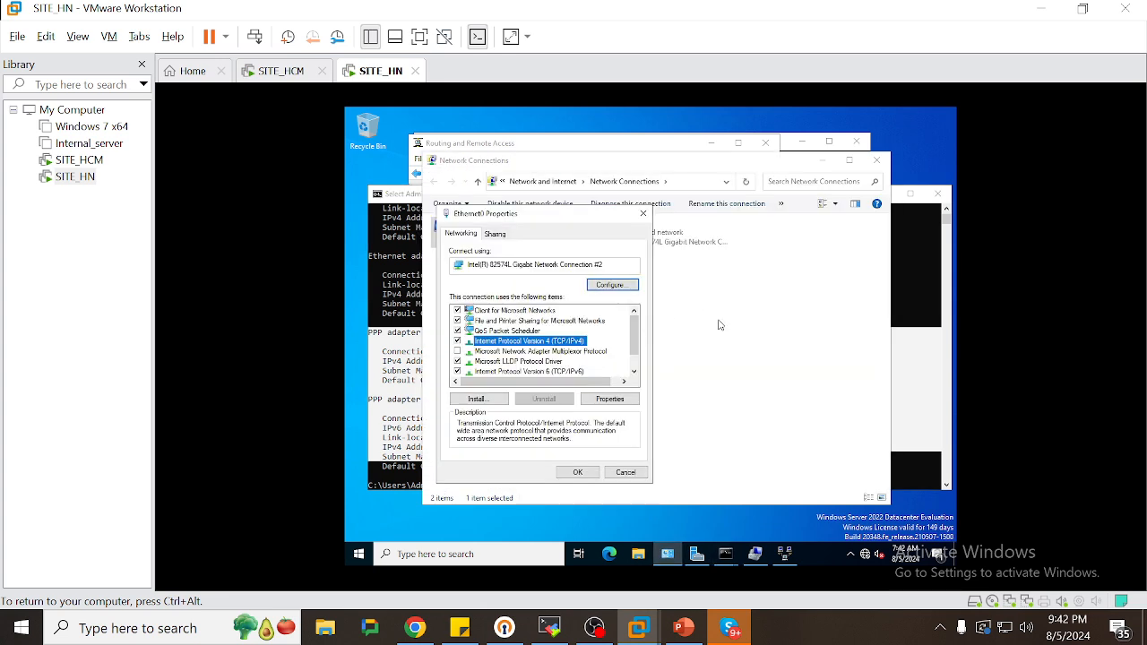
Open SITE_HN's Network and Sharing Center maximized, showing TO_HCM and RAS (Dial In) as active
click(642, 214)
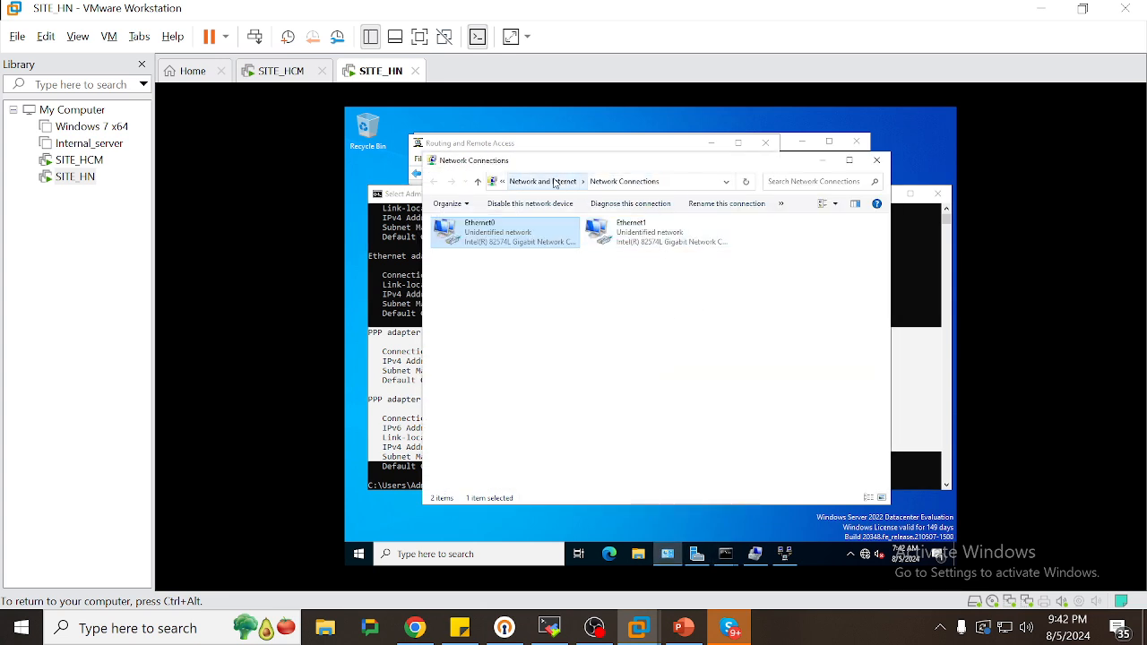
click(555, 181)
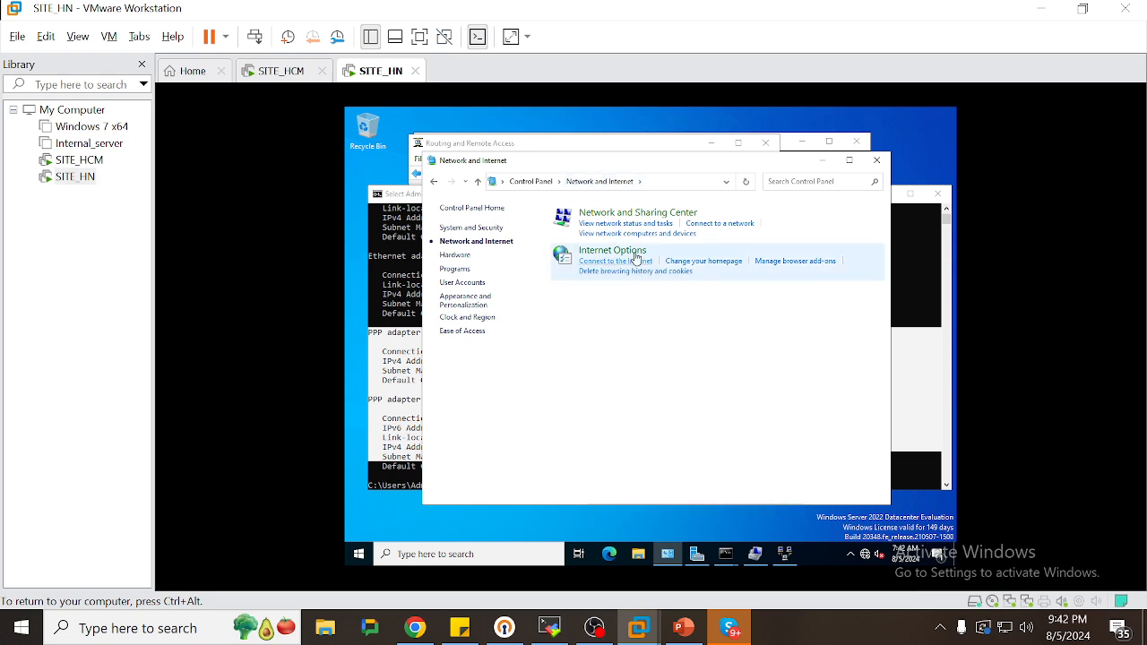
click(619, 223)
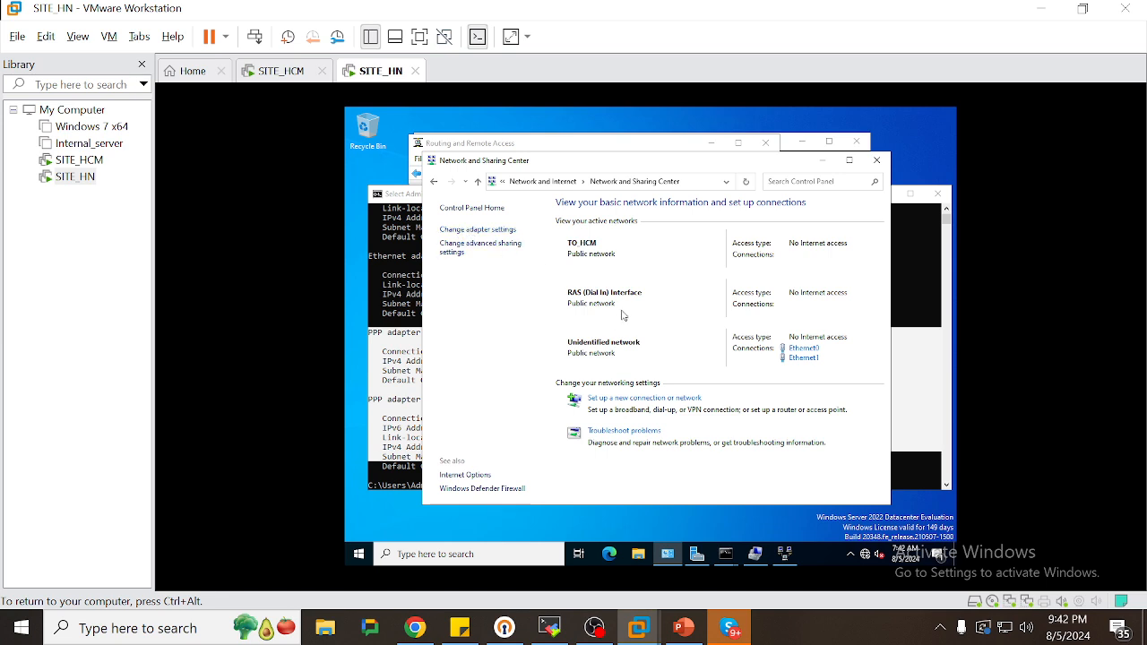
click(849, 159)
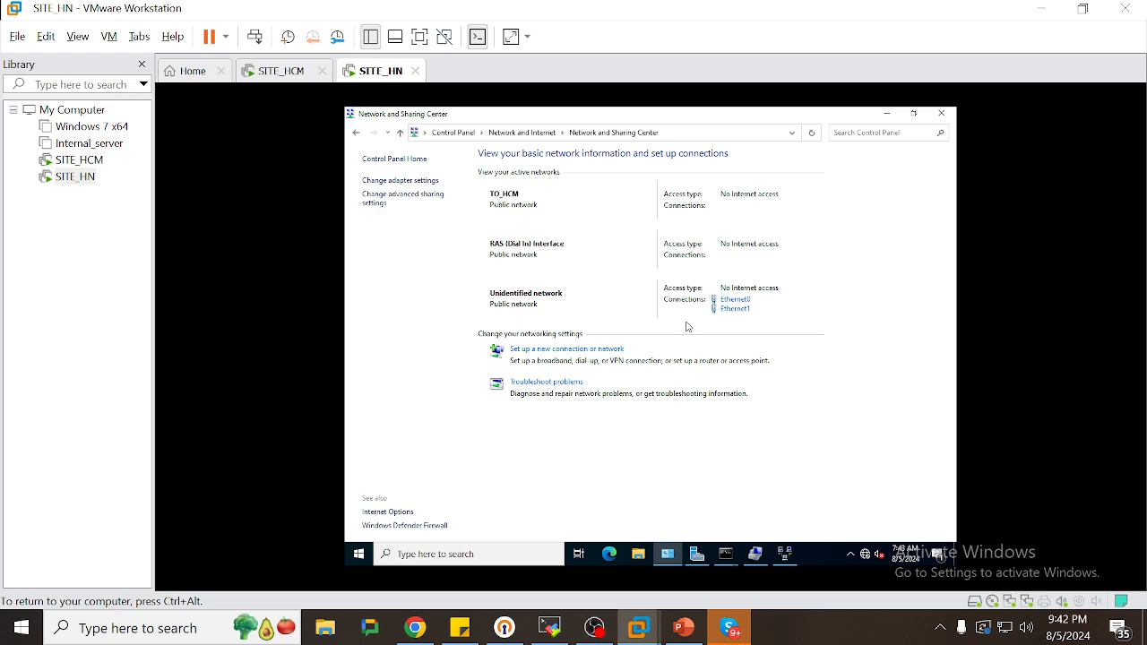
click(413, 180)
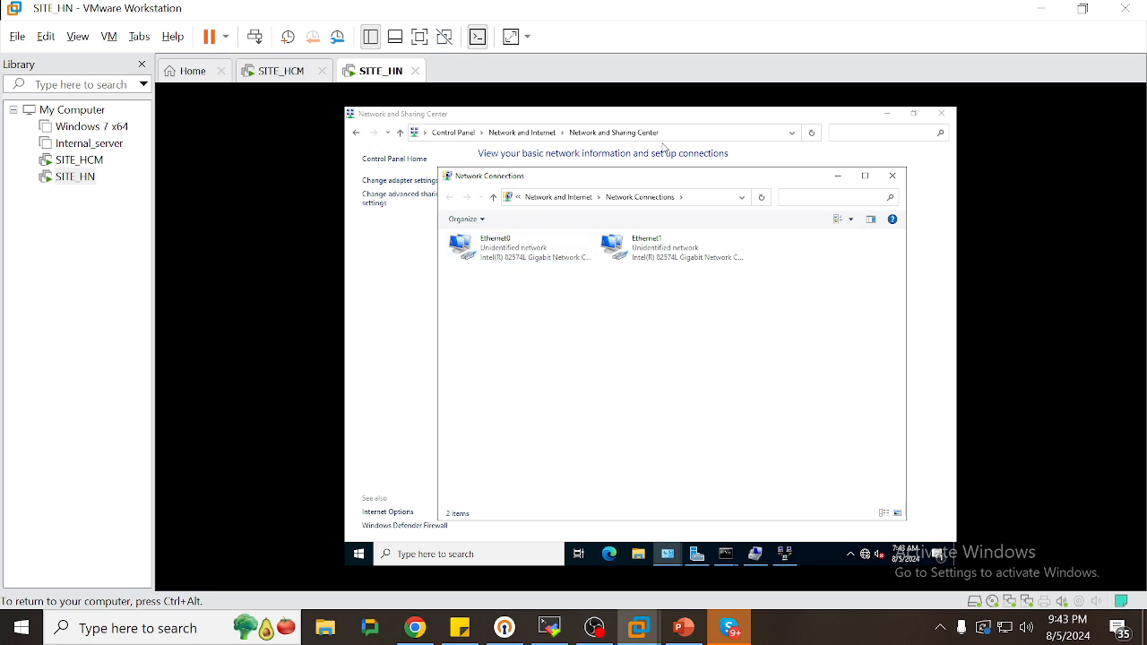
click(893, 175)
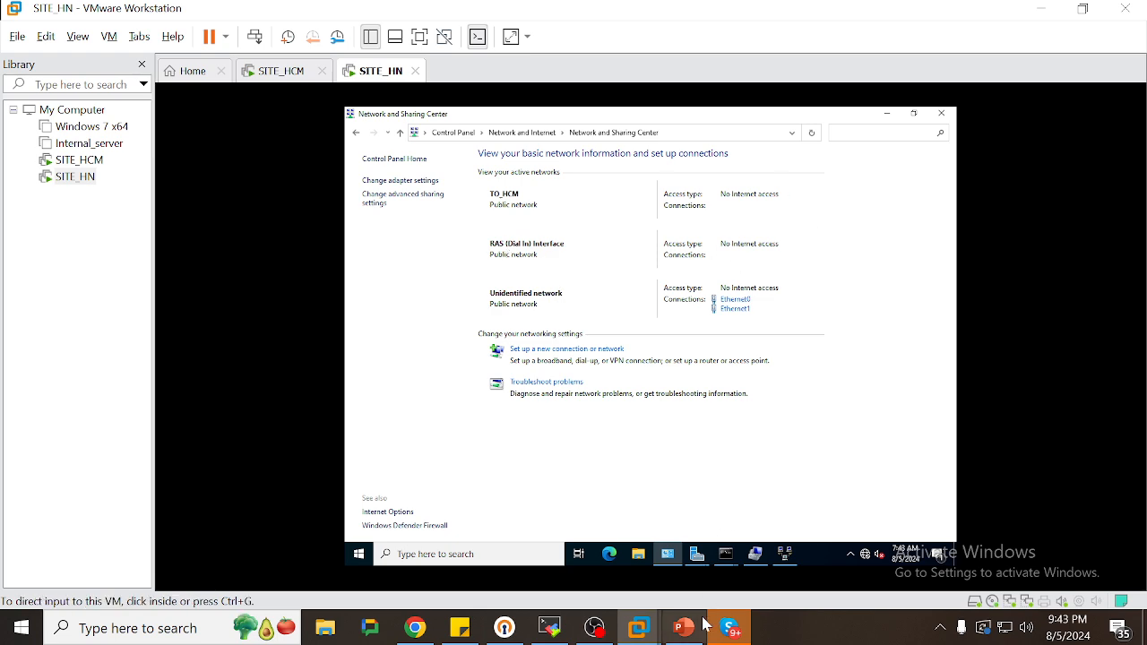
Finish the sticky note with the word 'XONG'
click(460, 627)
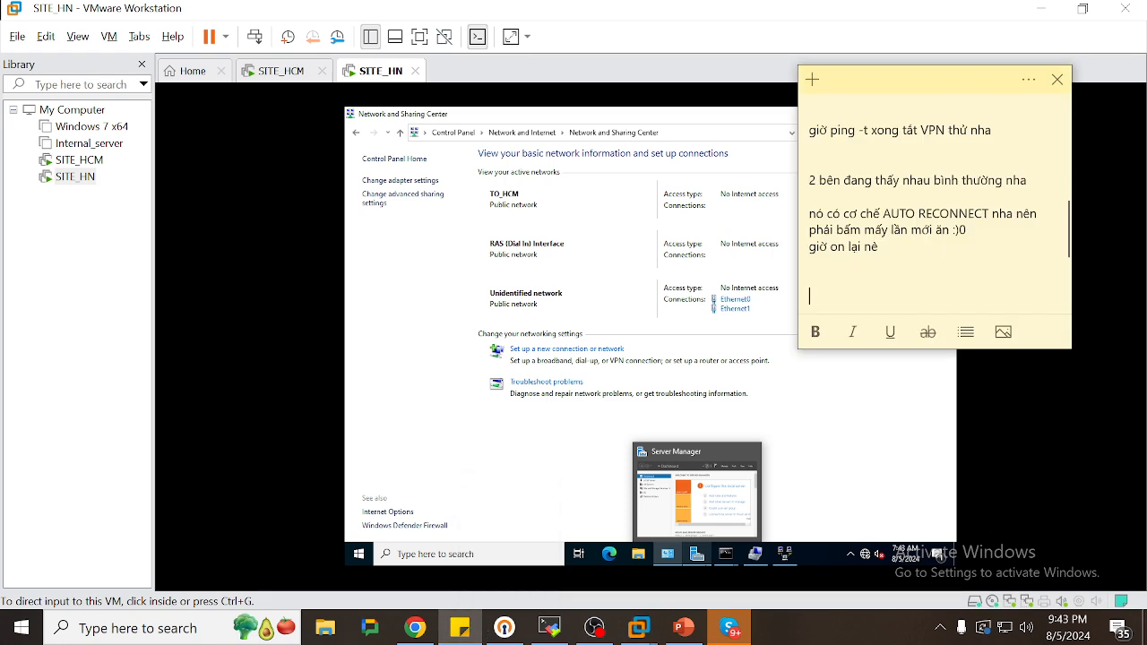
text(C)
key(BackSpace)
text(XONG)
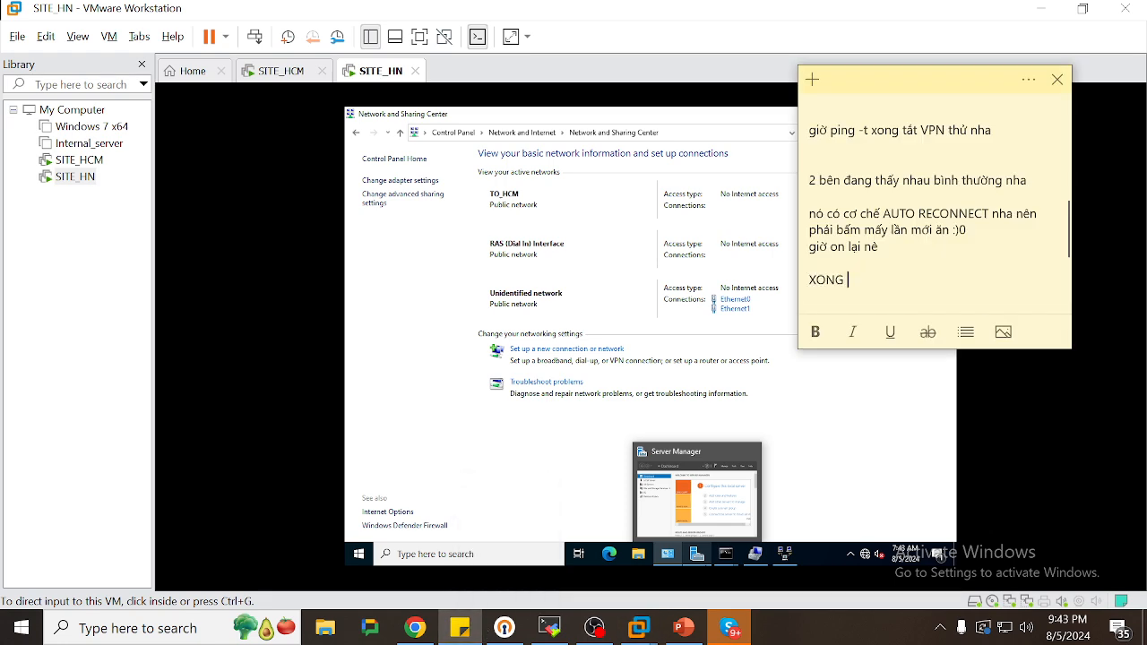